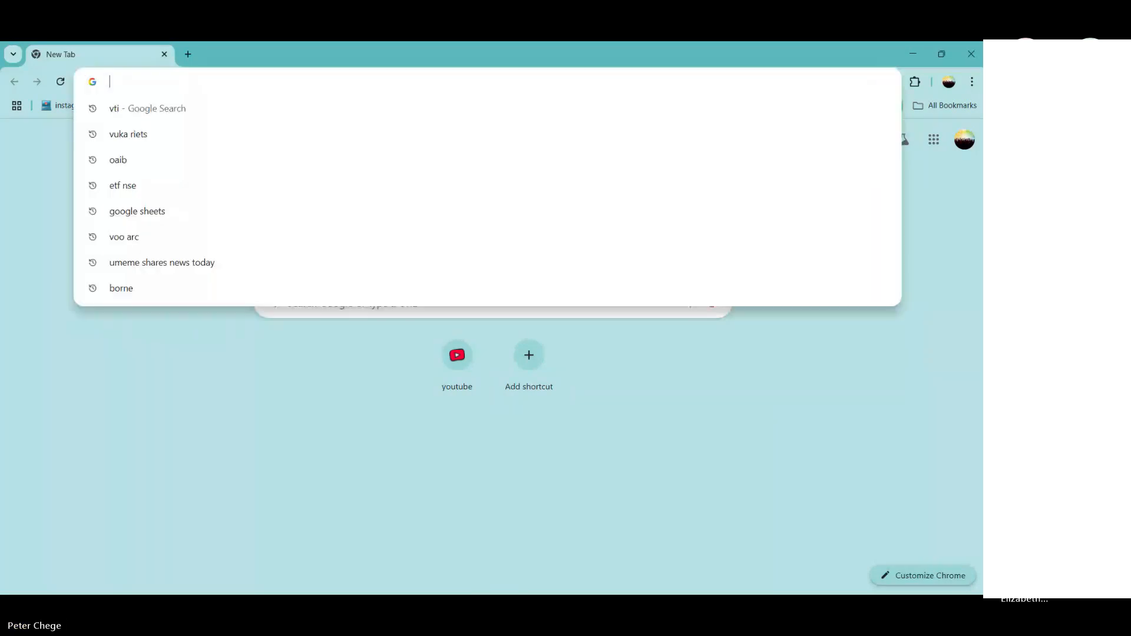
Search the web for google sheets, open the official Google Sheets site and create a blank spreadsheet.
type("google sheets")
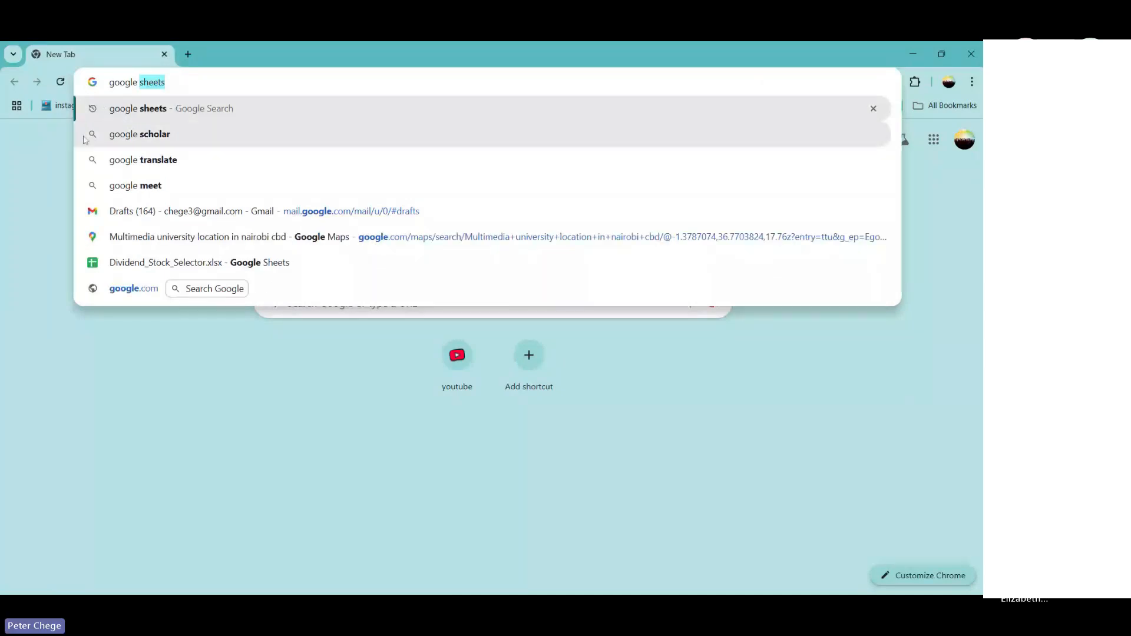
left_click(150, 115)
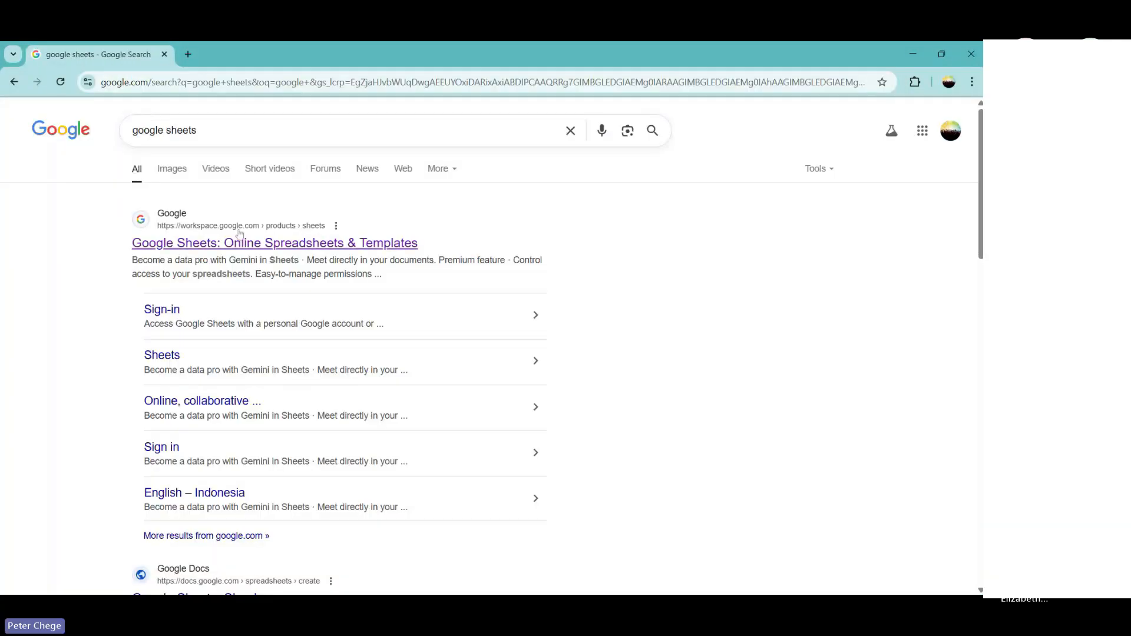
left_click(179, 231)
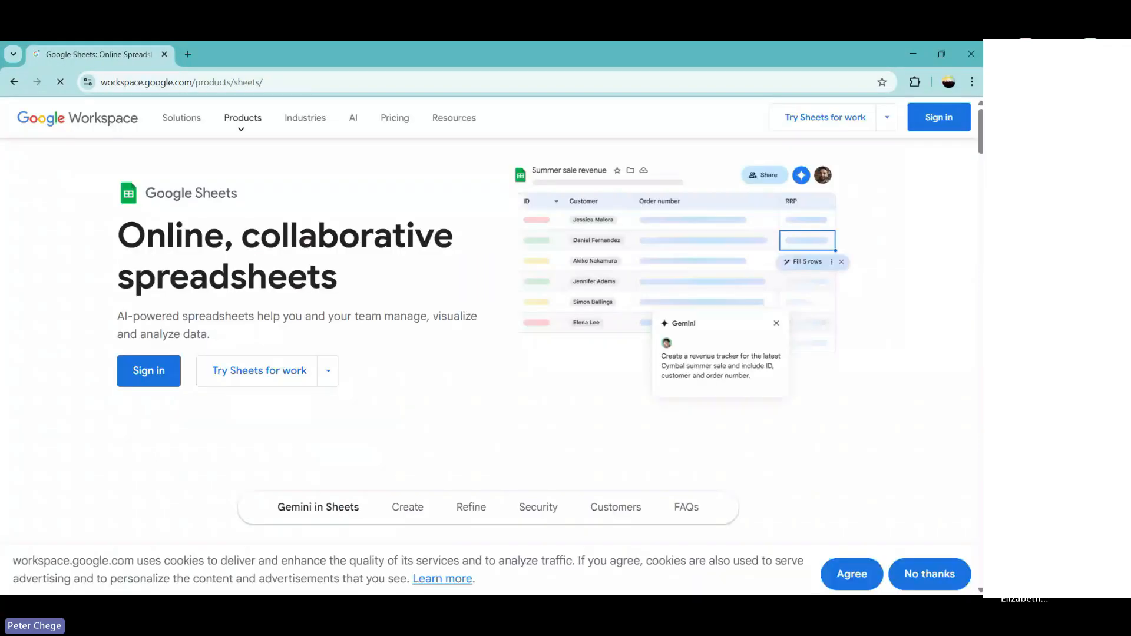
left_click(922, 118)
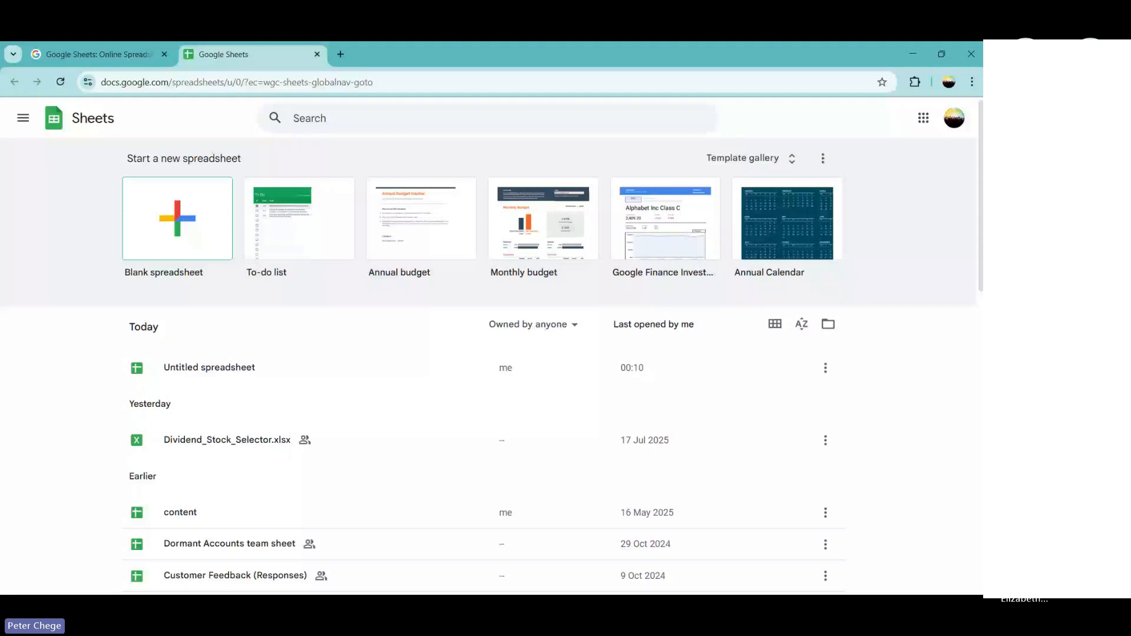
left_click(159, 220)
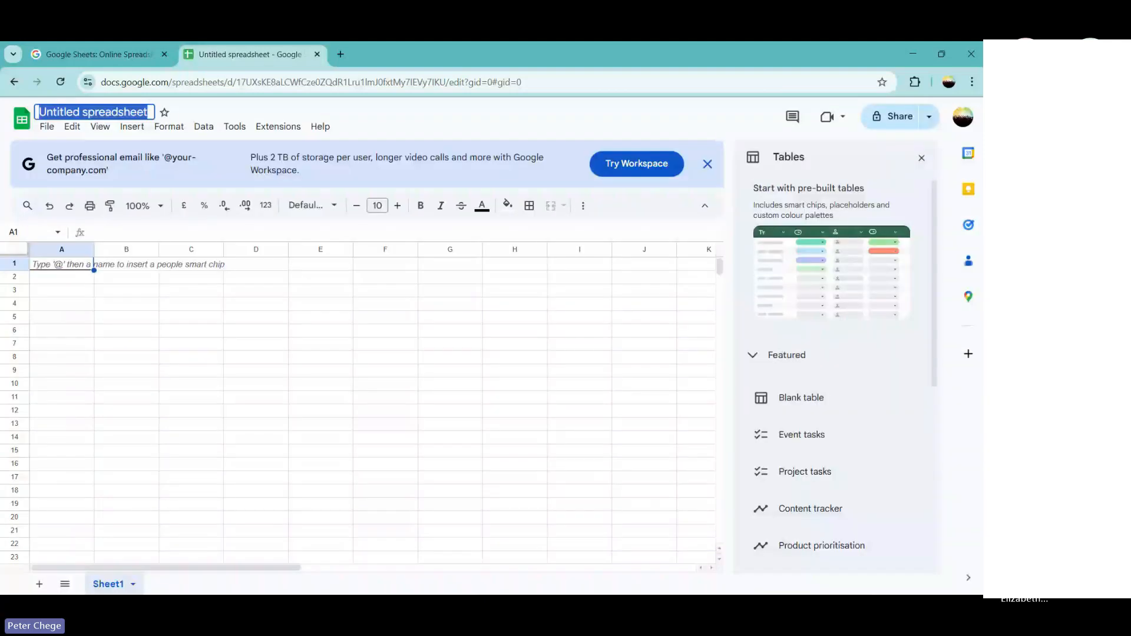
Rename the untitled spreadsheet as "international stocks".
type("int")
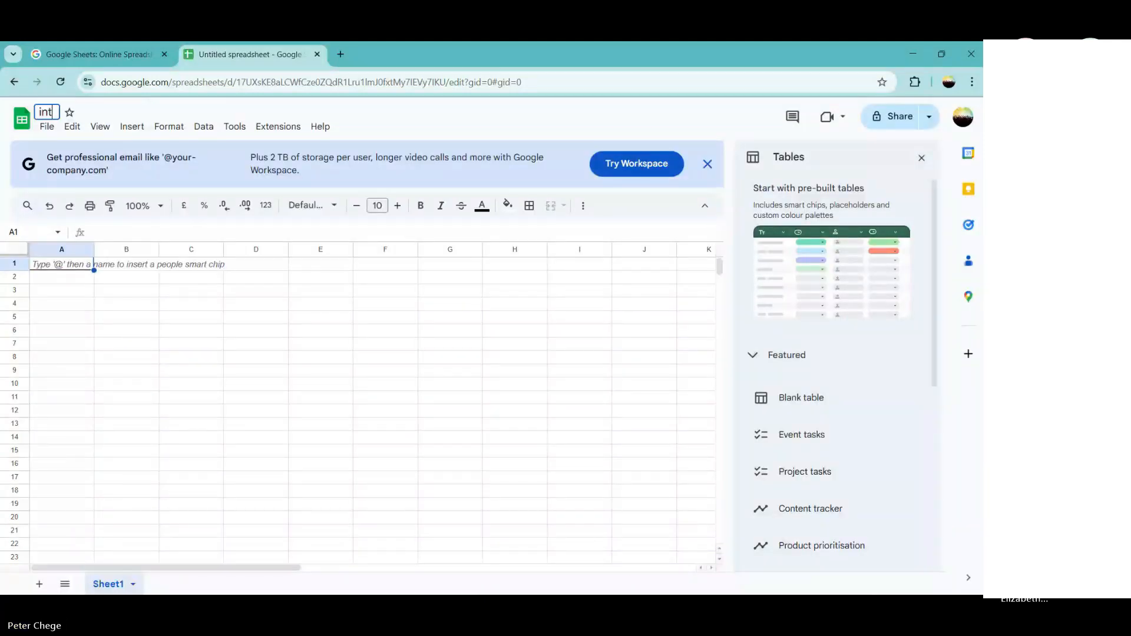
type("ernati")
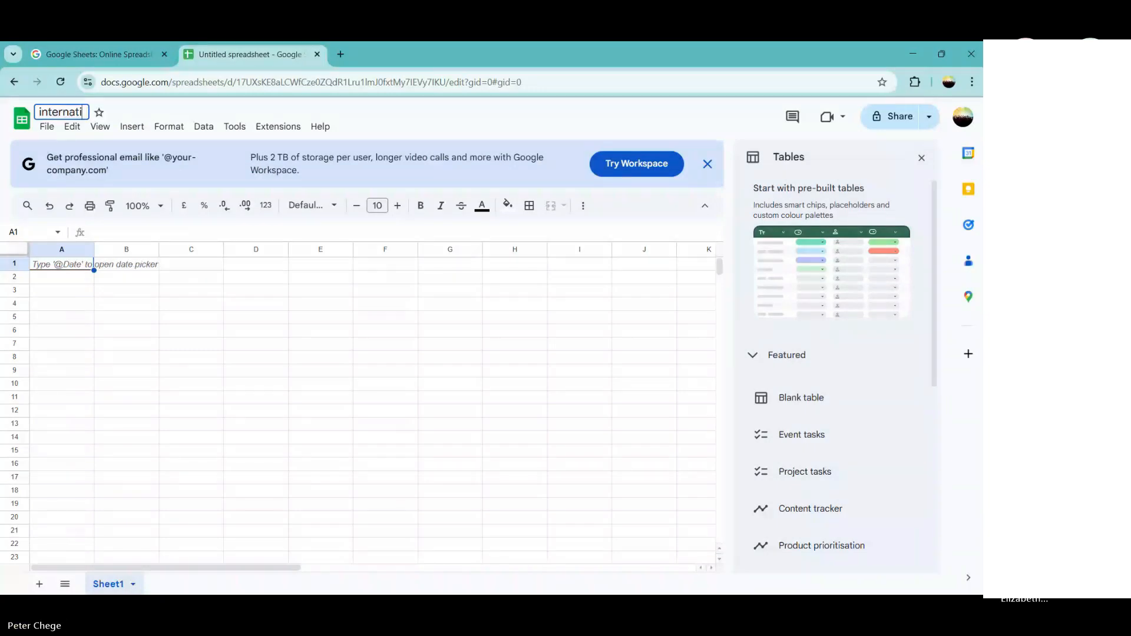
type("on")
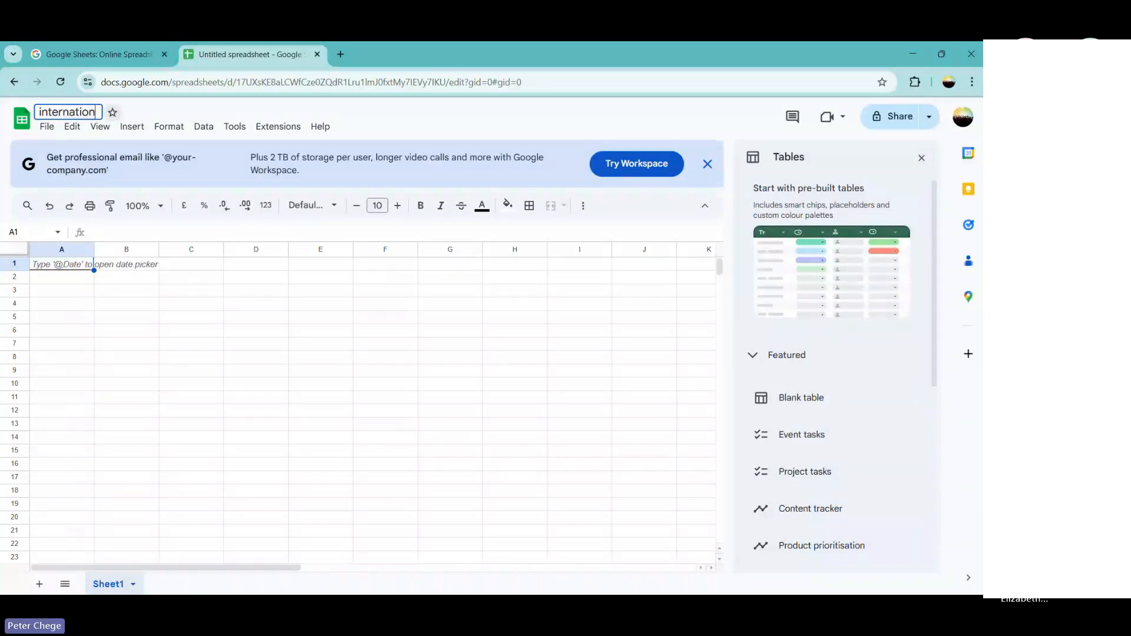
type("al s")
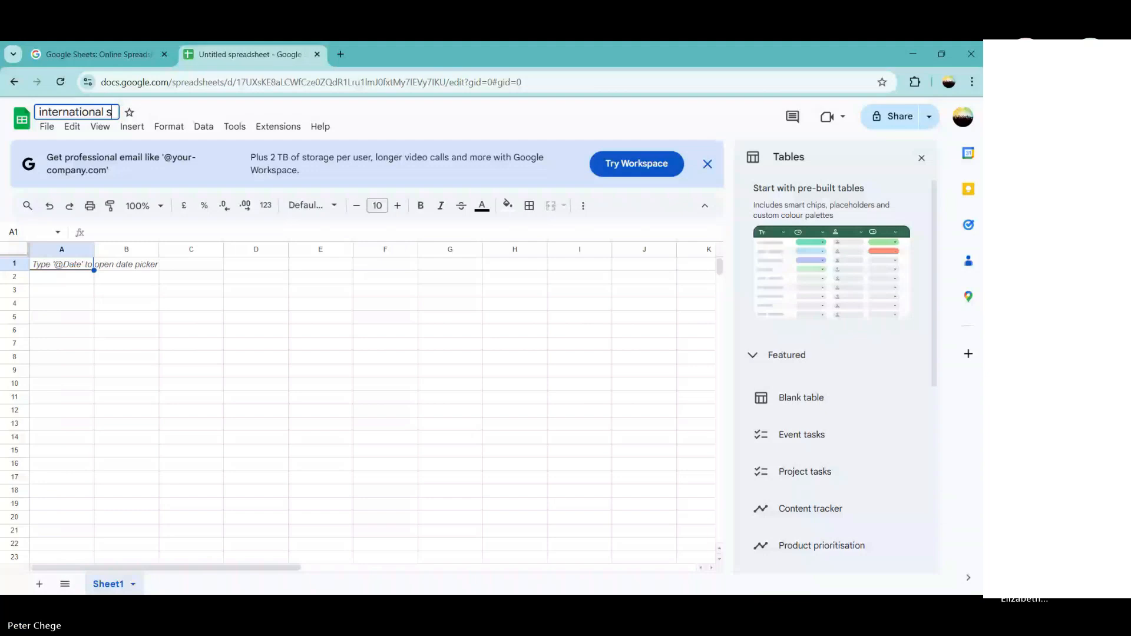
type("tocks")
key("Return")
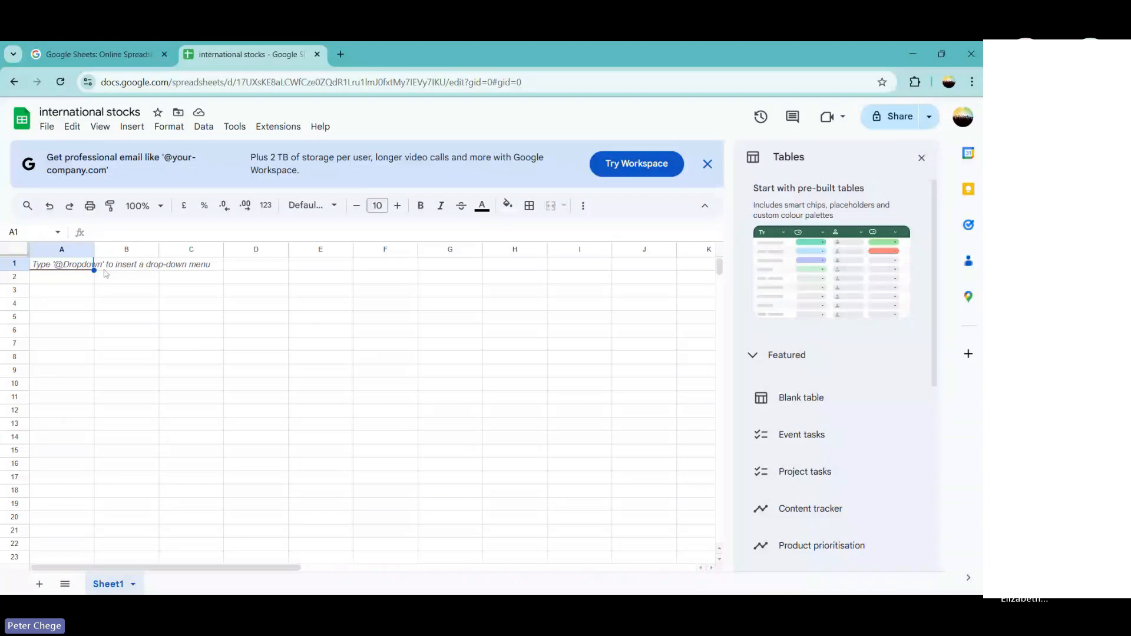
Enter the column heading "prices" in cell C2.
left_click(178, 294)
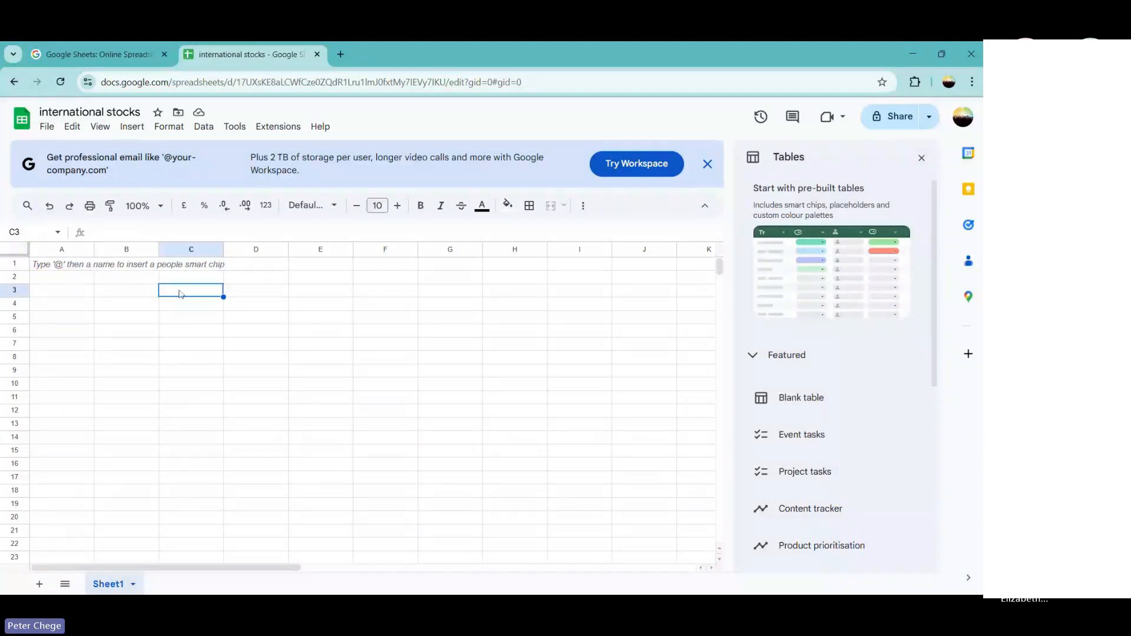
left_click(188, 282)
type("p")
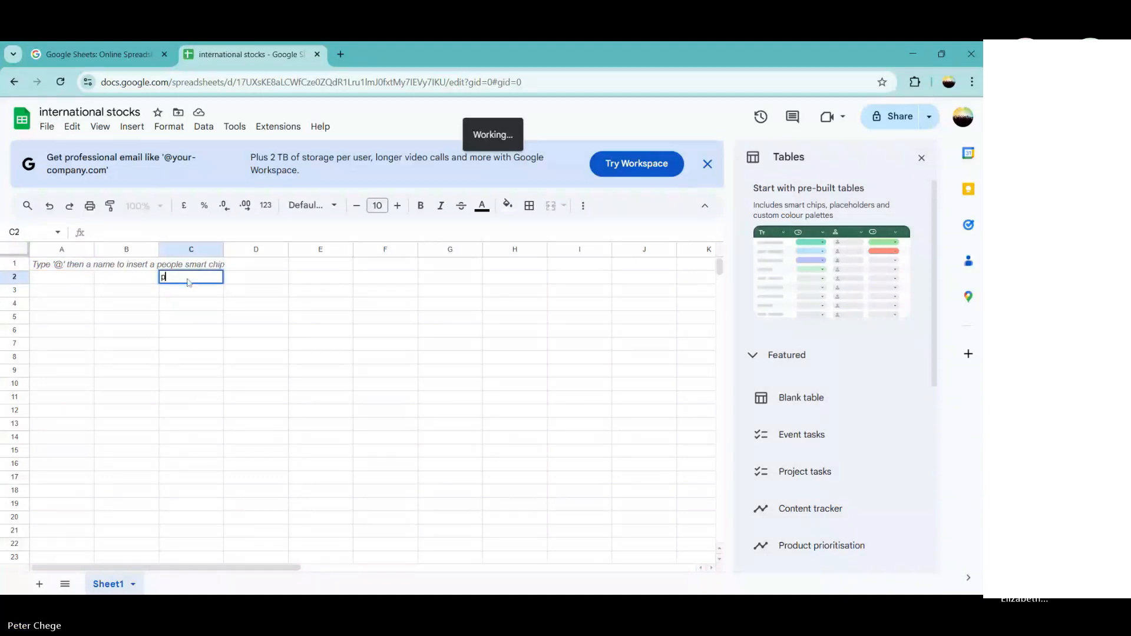
type("ric")
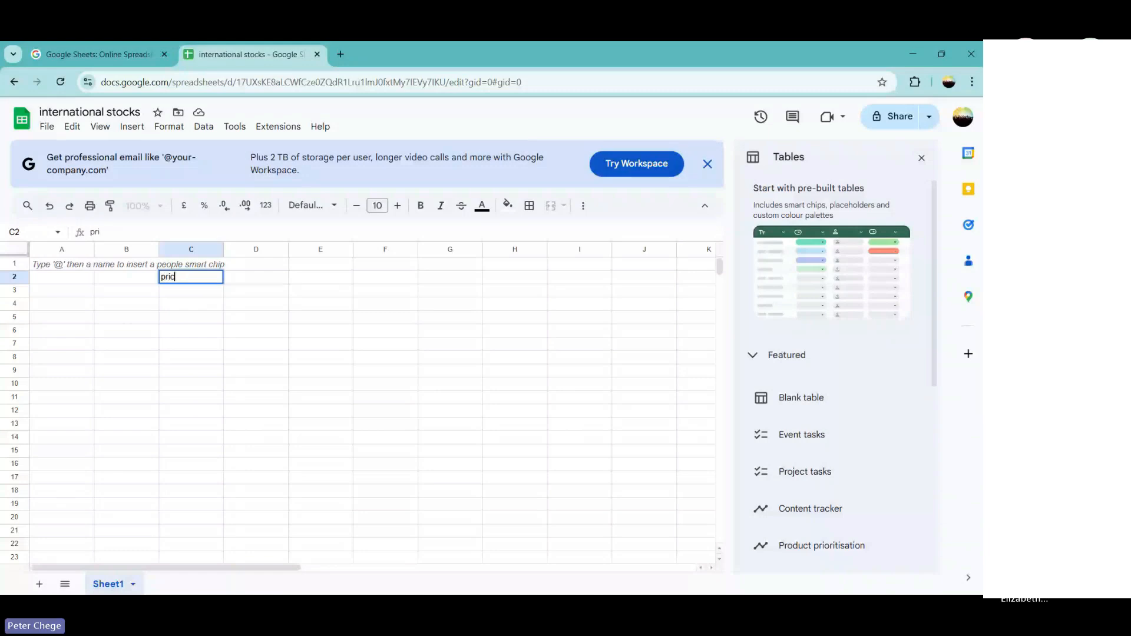
type("es")
key("Return")
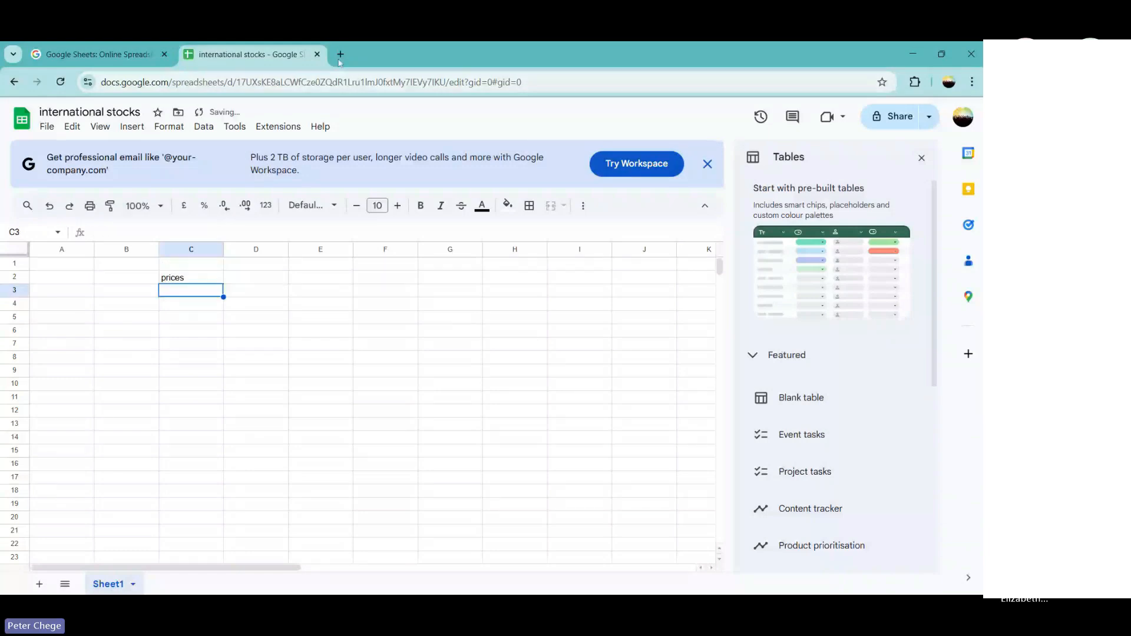
Open the stockanalysis.com stock screener in a new browser tab and clear the sorting by Stock Price.
left_click(341, 54)
type("sto")
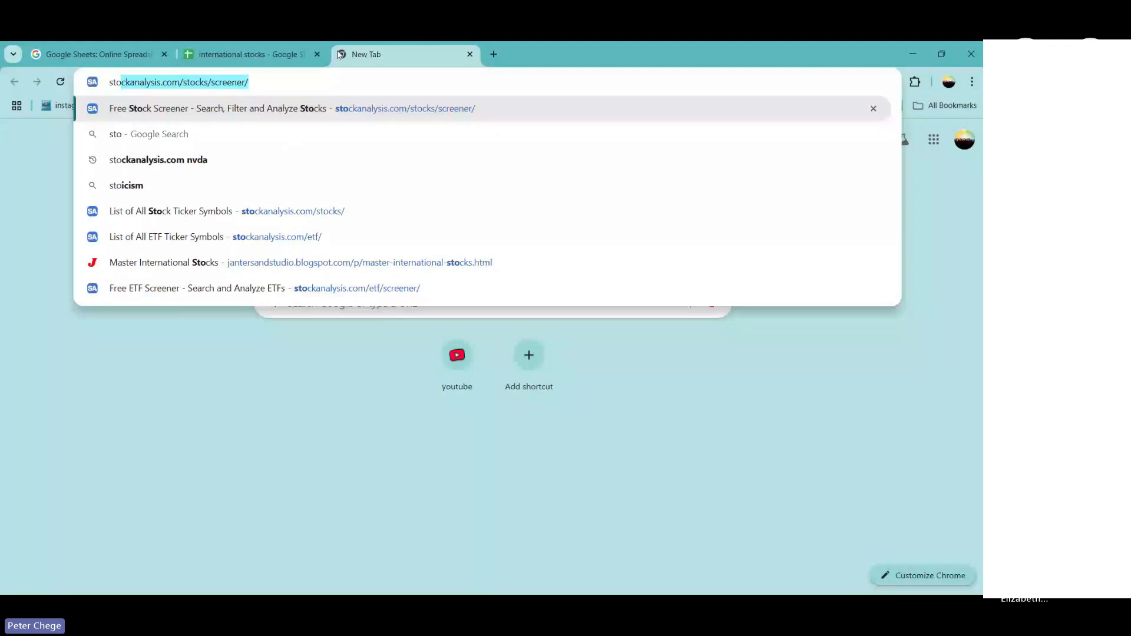
key("Return")
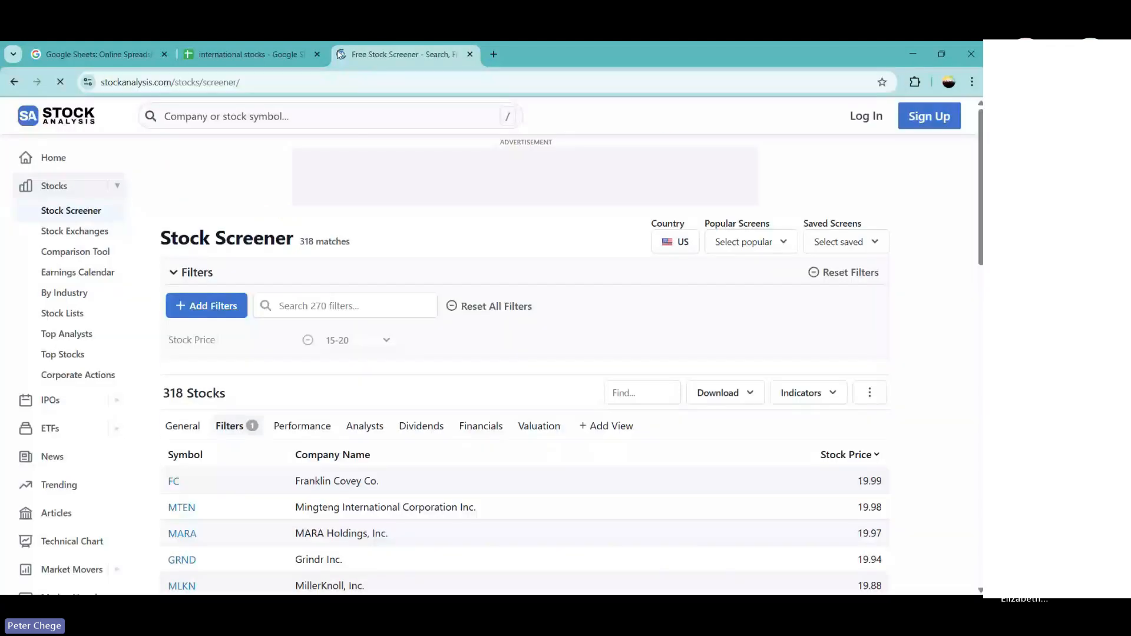
scroll(524, 365, "down", 2)
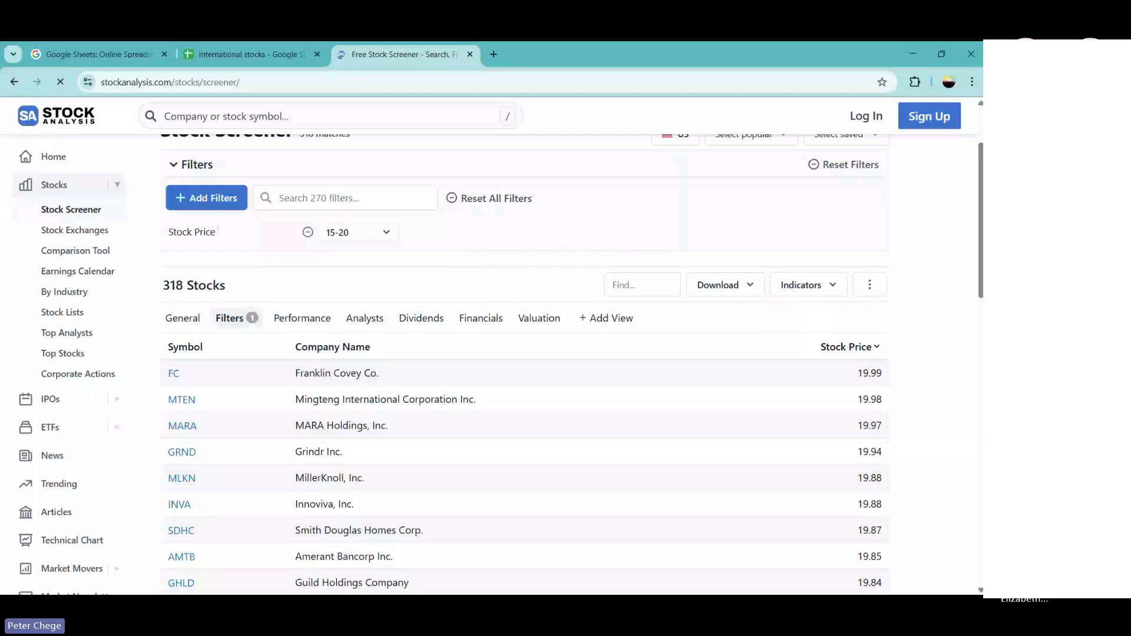
scroll(828, 395, "up", 1)
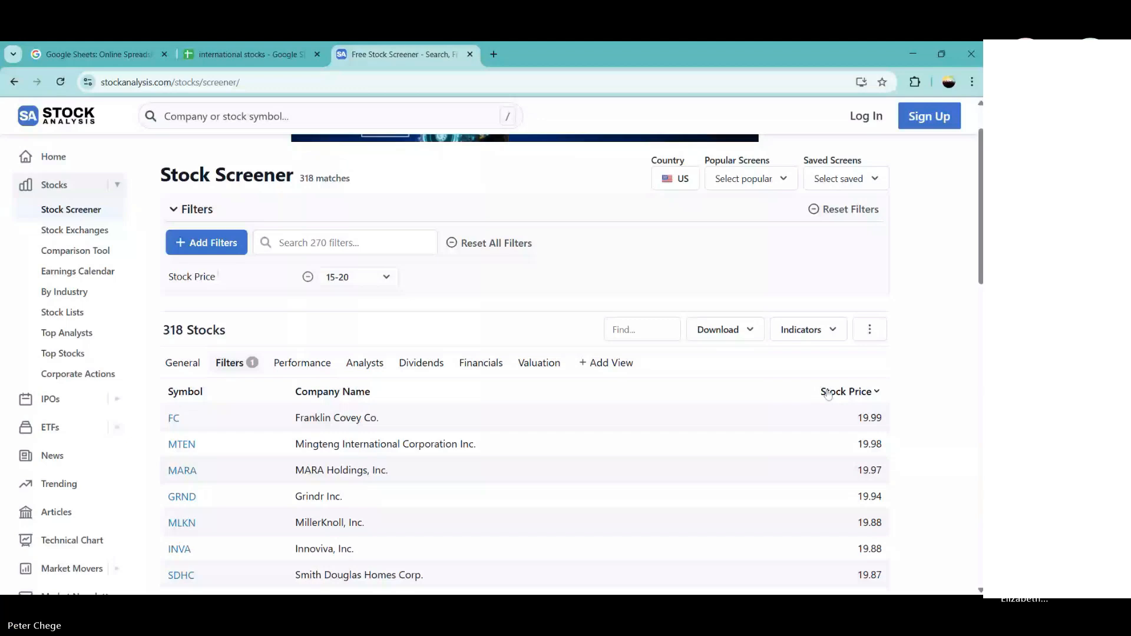
left_click(829, 392)
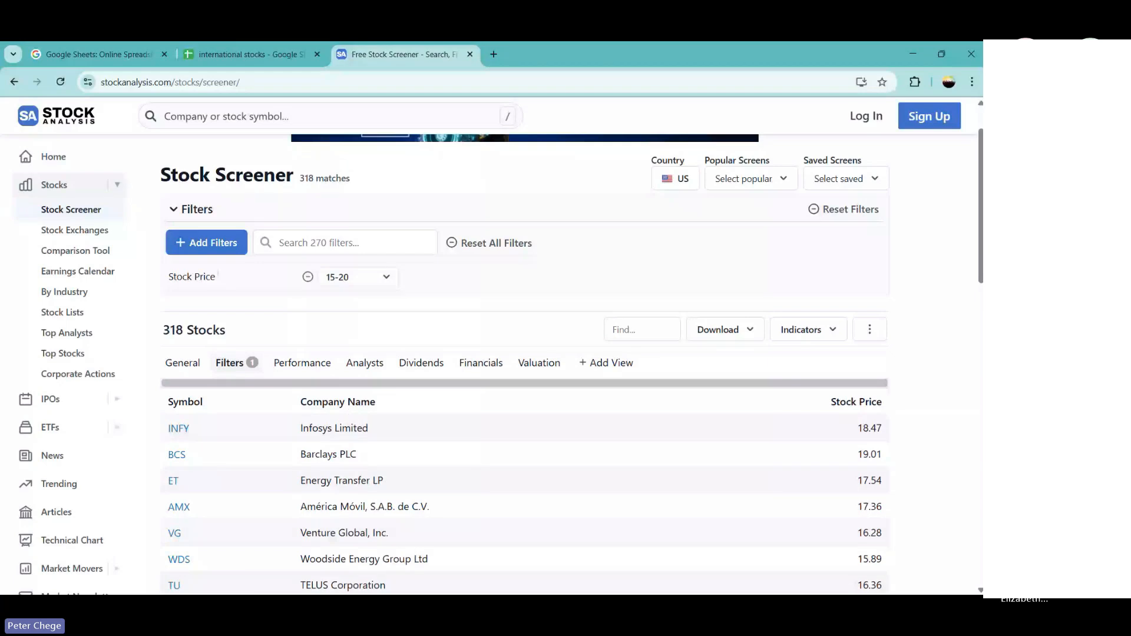
scroll(196, 317, "down", 2)
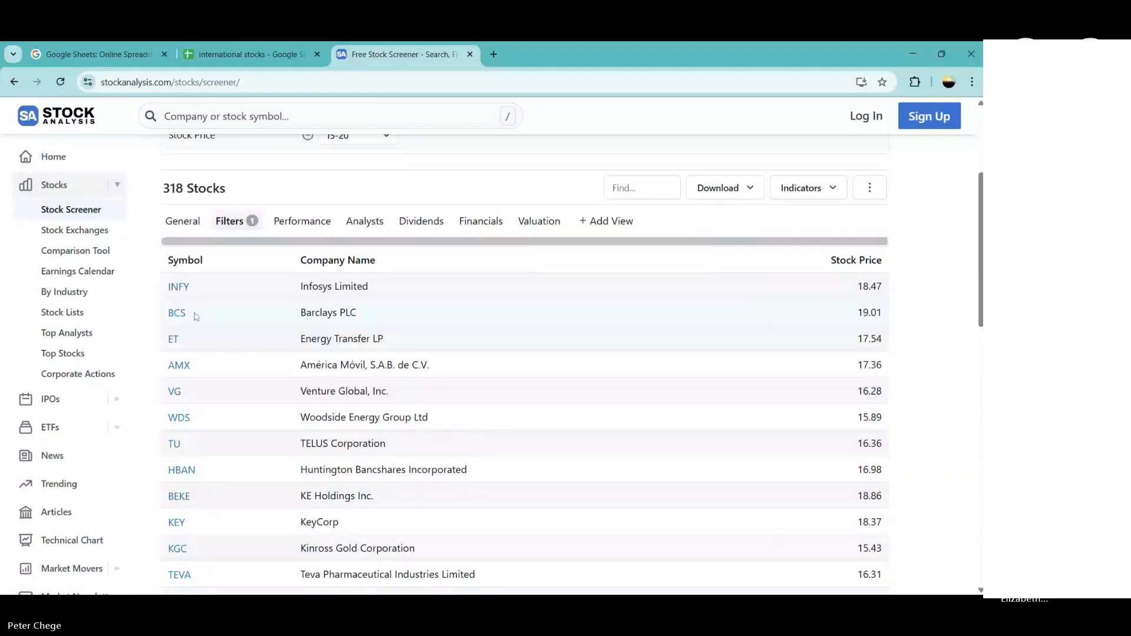
Switch back to the international stocks spreadsheet and enter BSC in cell B3.
left_click(247, 54)
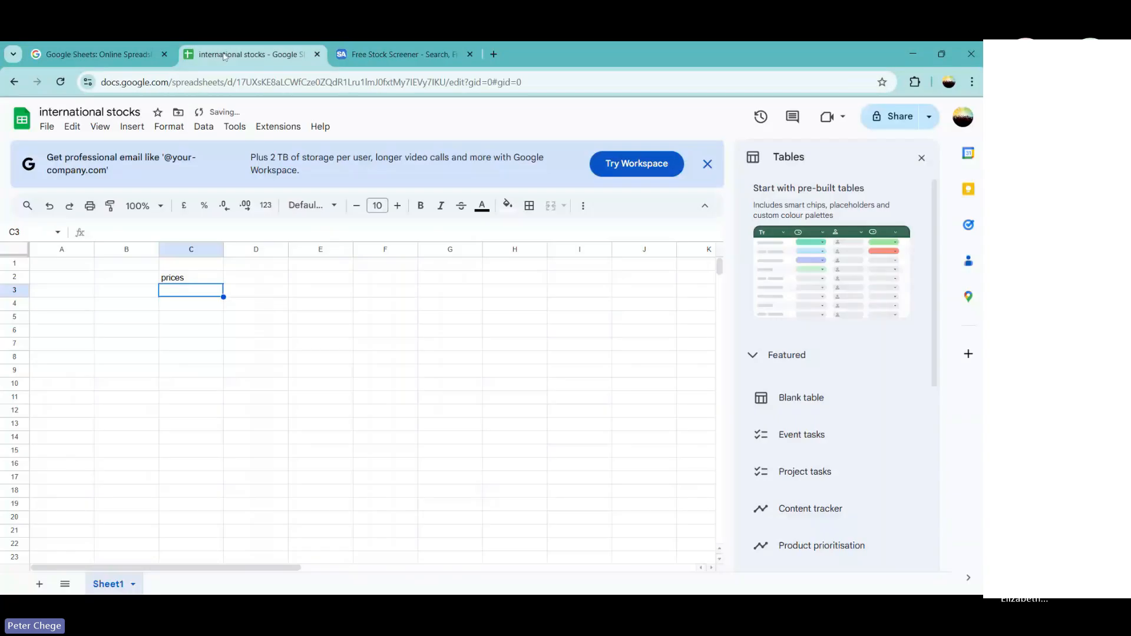
left_click(139, 291)
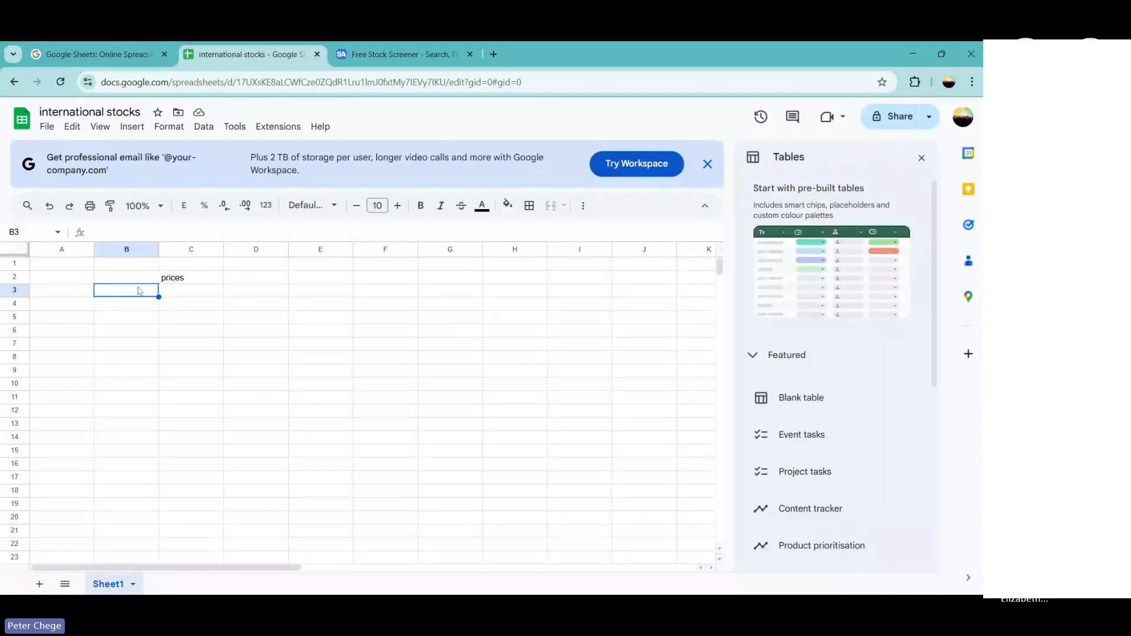
type("BSC")
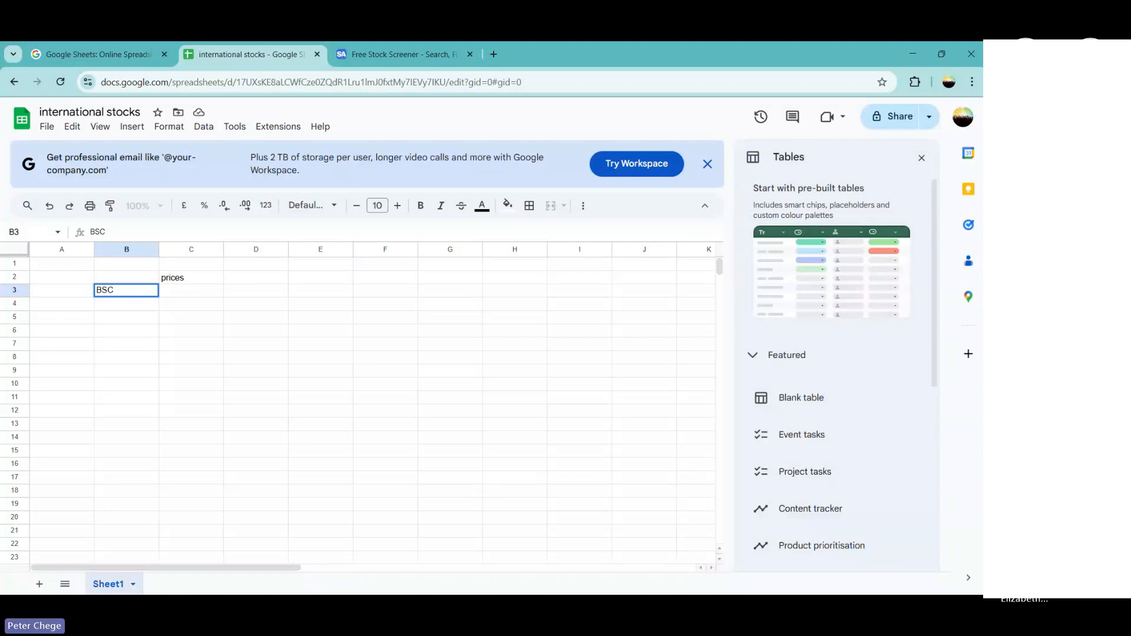
Return to the stock screener page and search the site's companies and symbols for MICROS.
left_click(379, 54)
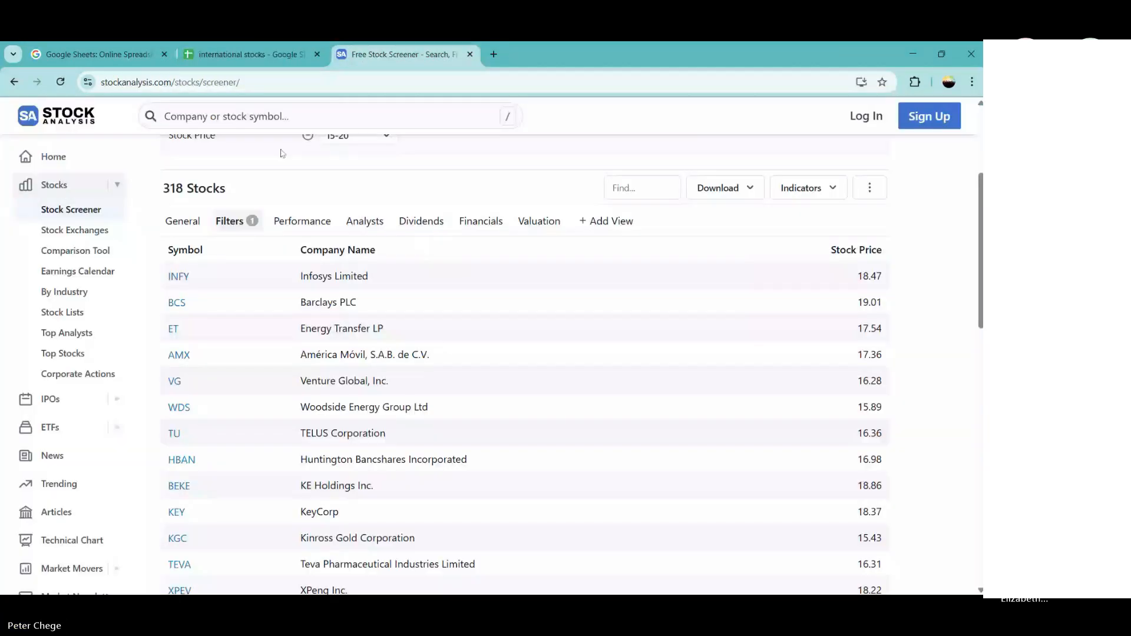
scroll(271, 263, "up", 3)
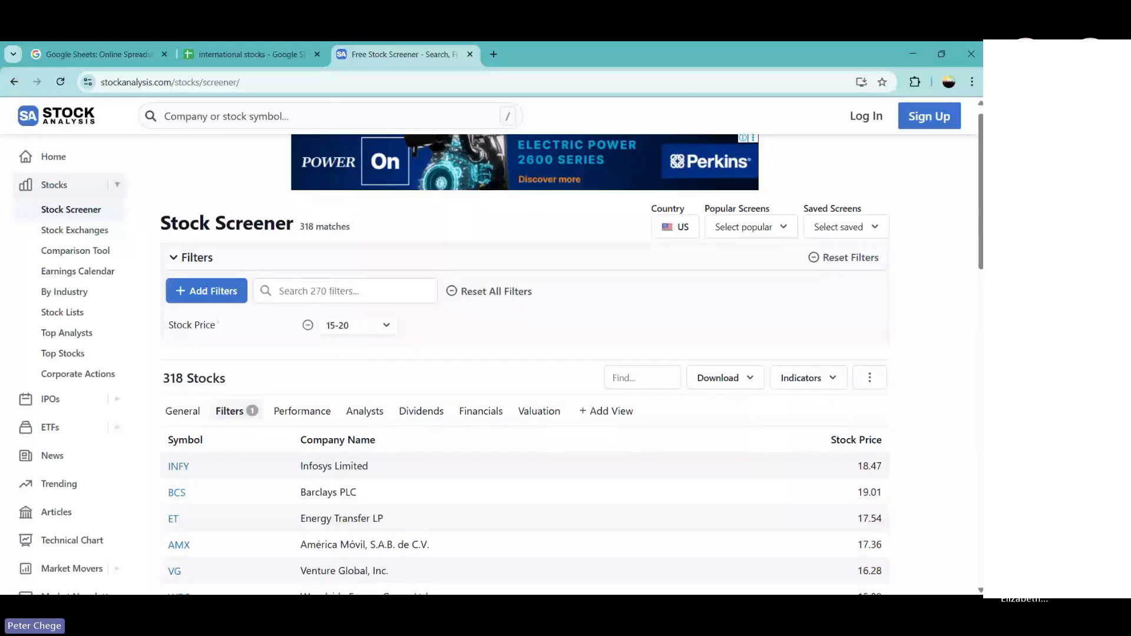
scroll(610, 273, "down", 1)
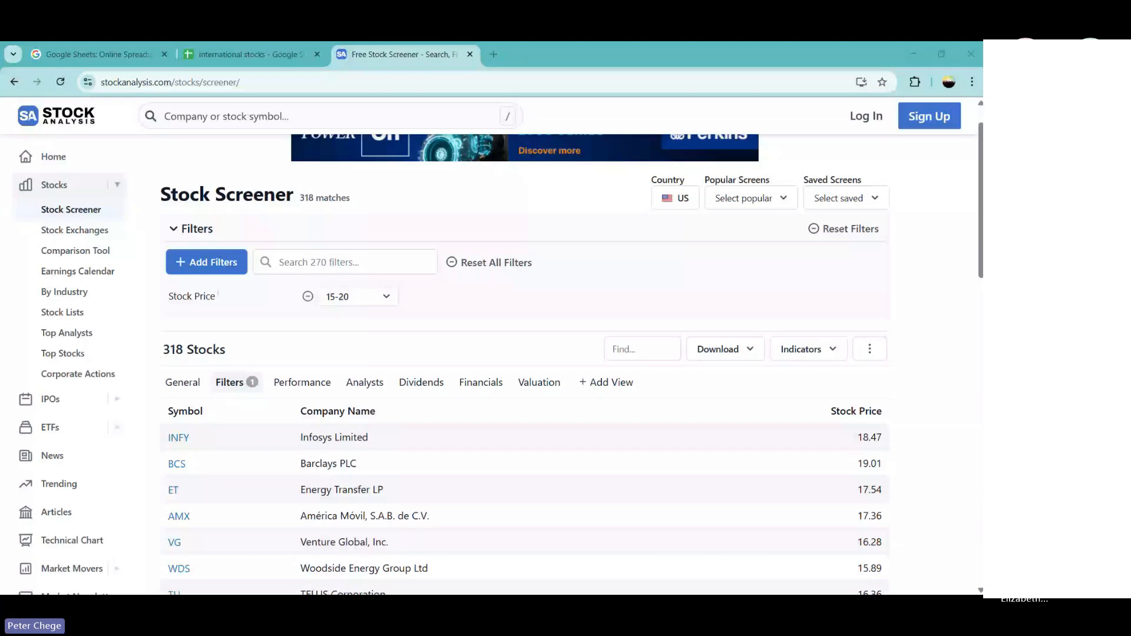
type("/")
type("MIS")
key("BackSpace")
type("C")
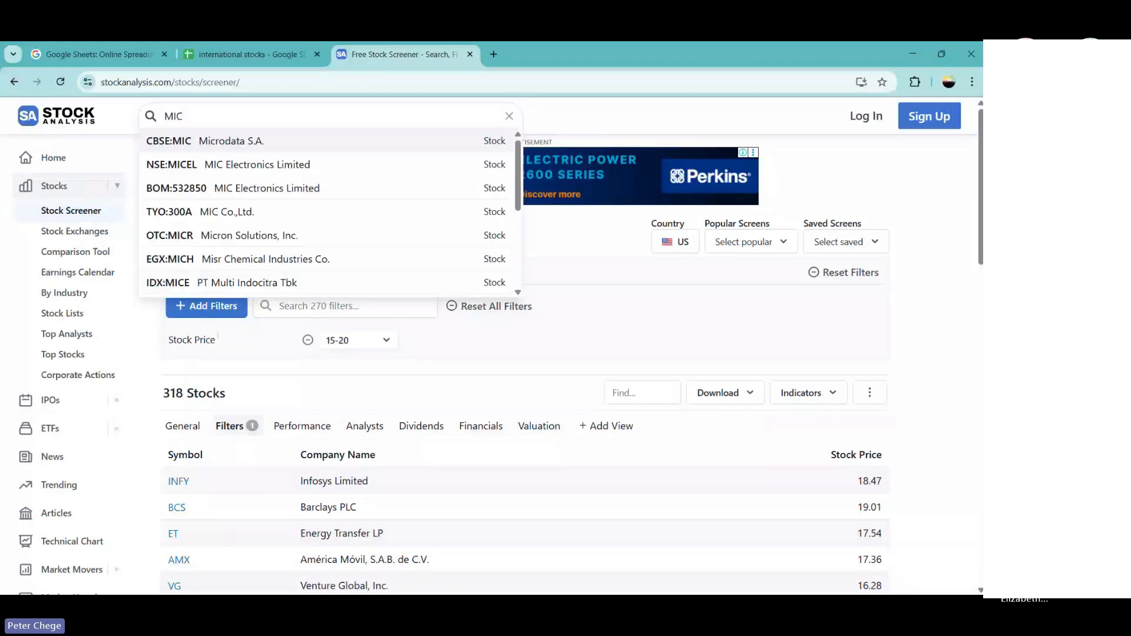
type("R")
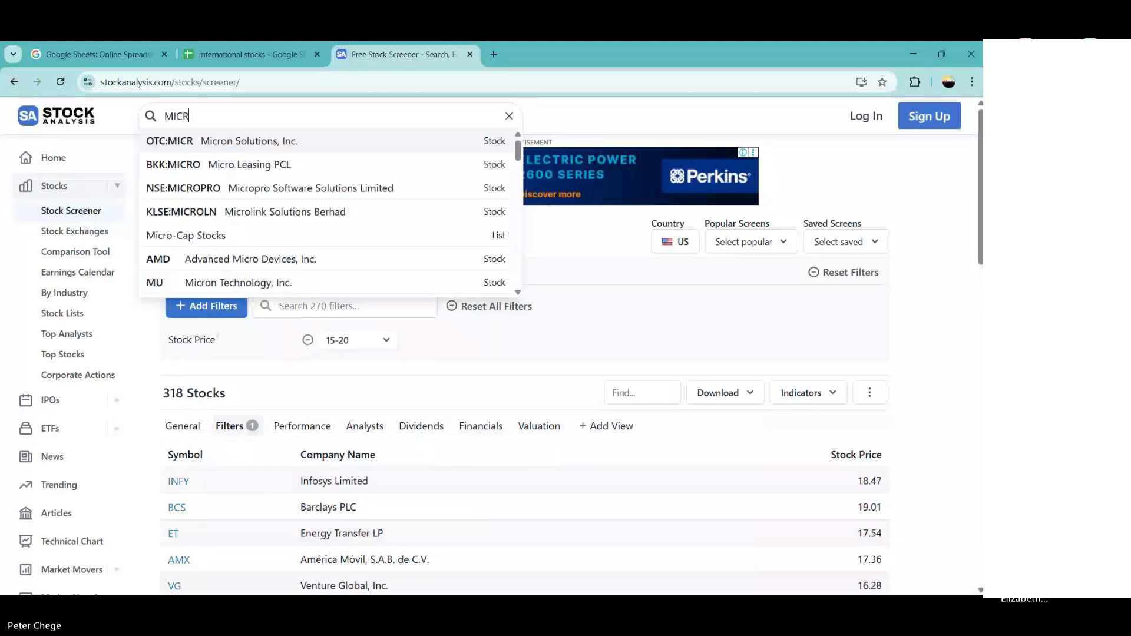
type("OS")
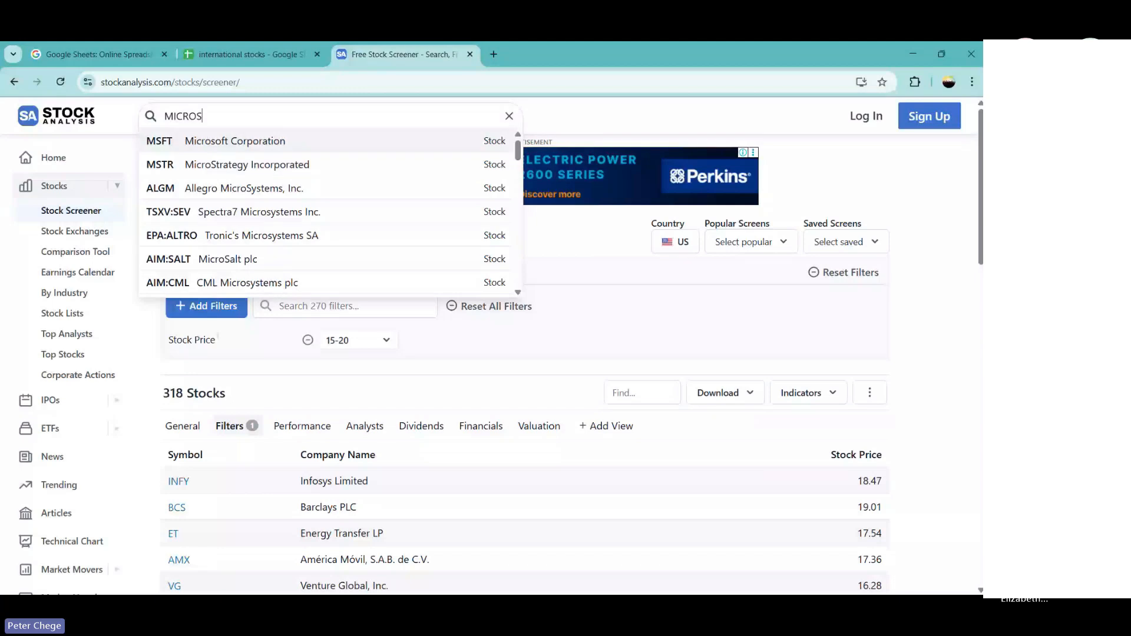
Look up the stock symbols of TESLA and APPLE in the site's company search.
key("ctrl+a")
type("T")
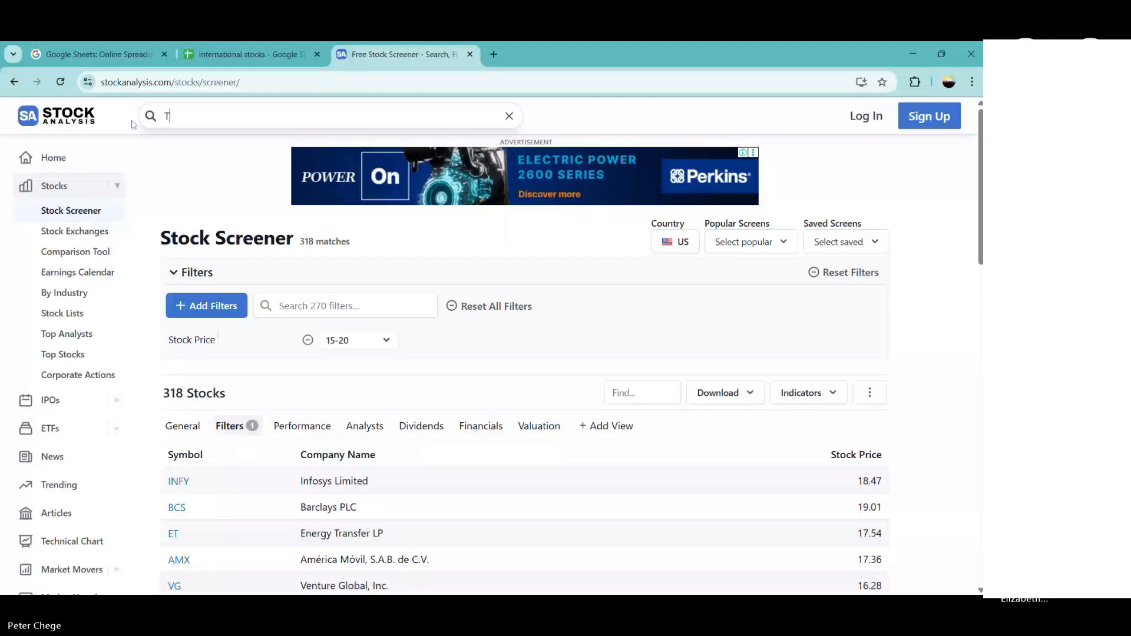
type("ESLA")
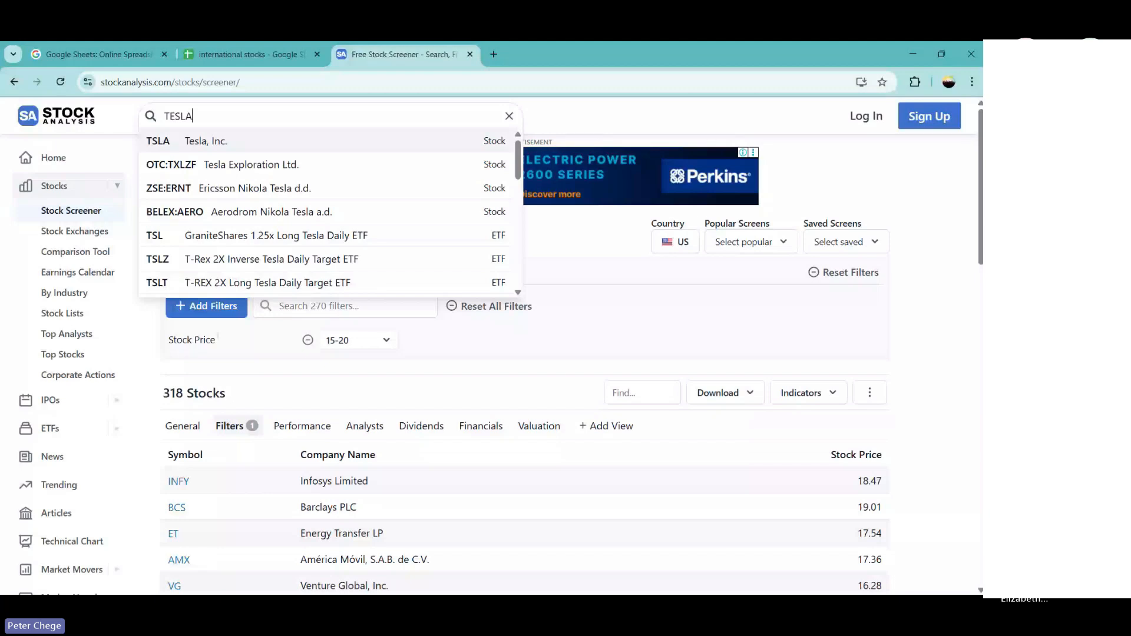
key("ctrl+a")
type("A")
type("PPL")
type("E")
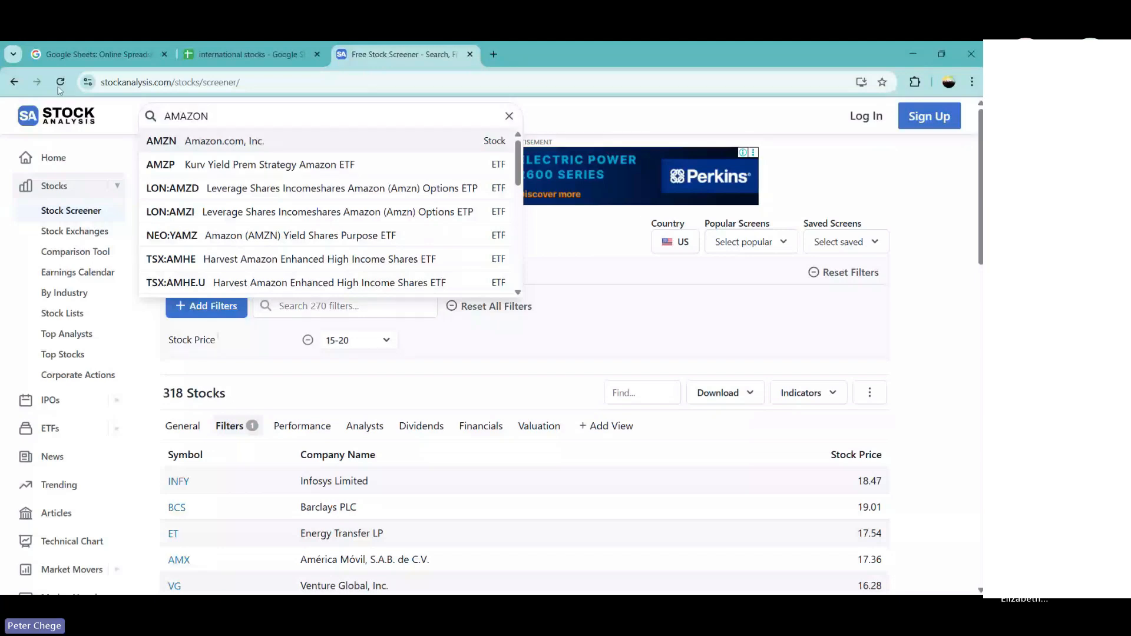
Search the site's companies for COCAC, check the international stocks spreadsheet and return to the suggested matches.
key("ctrl+a")
type("COCAC")
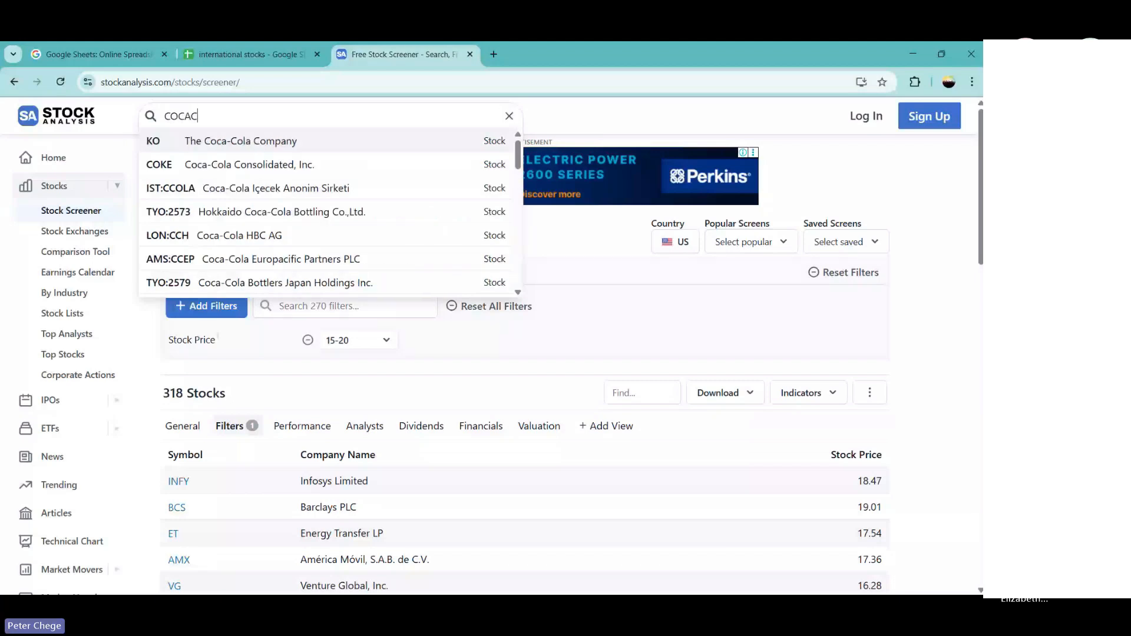
left_click(247, 54)
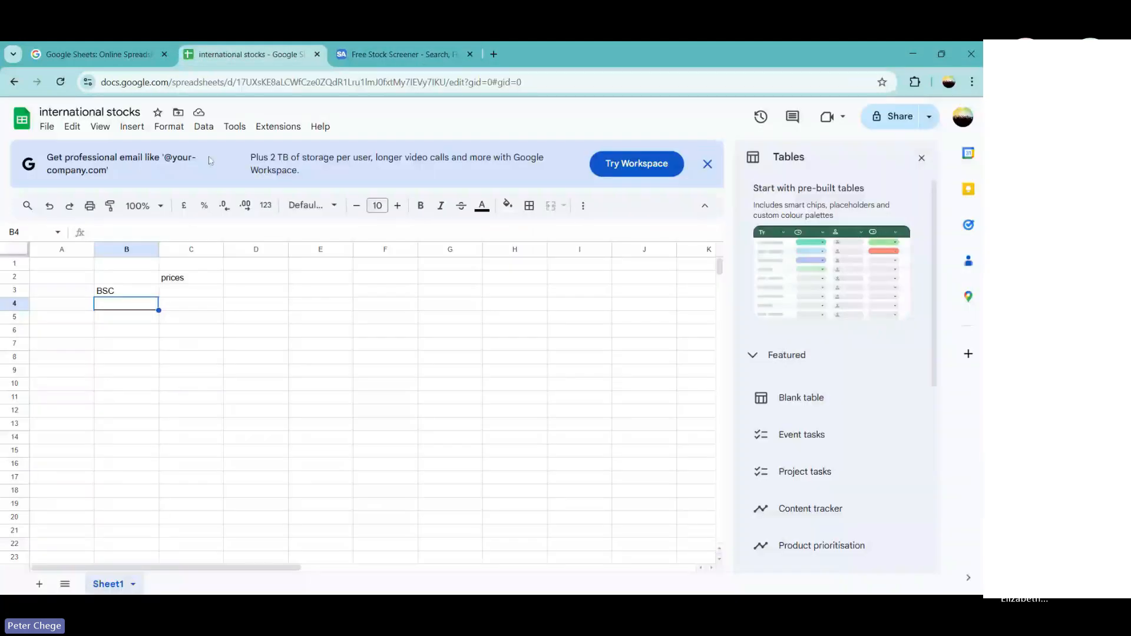
left_click(396, 49)
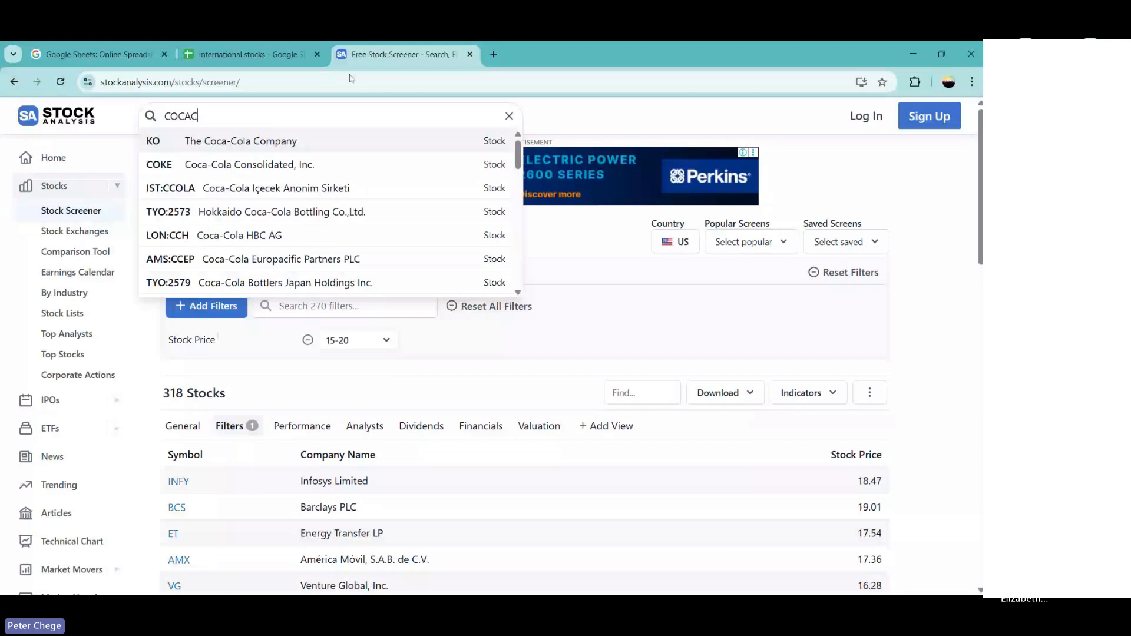
Switch to the international stocks spreadsheet and enter BCS in capitals in cell B3.
left_click(223, 55)
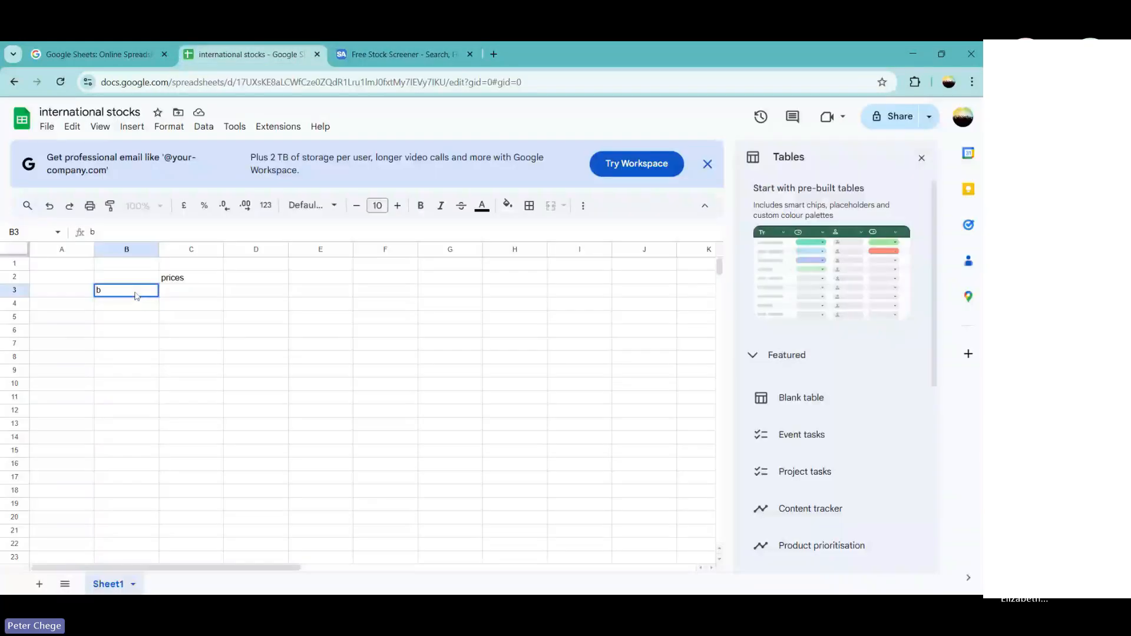
type("cs")
key("Return")
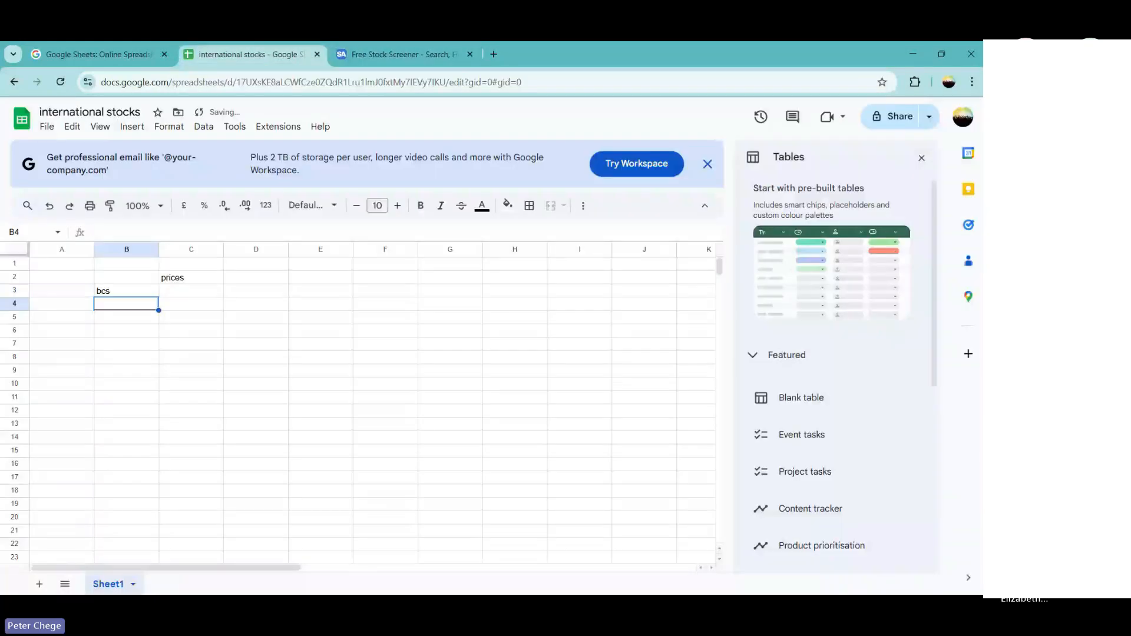
left_click(126, 290)
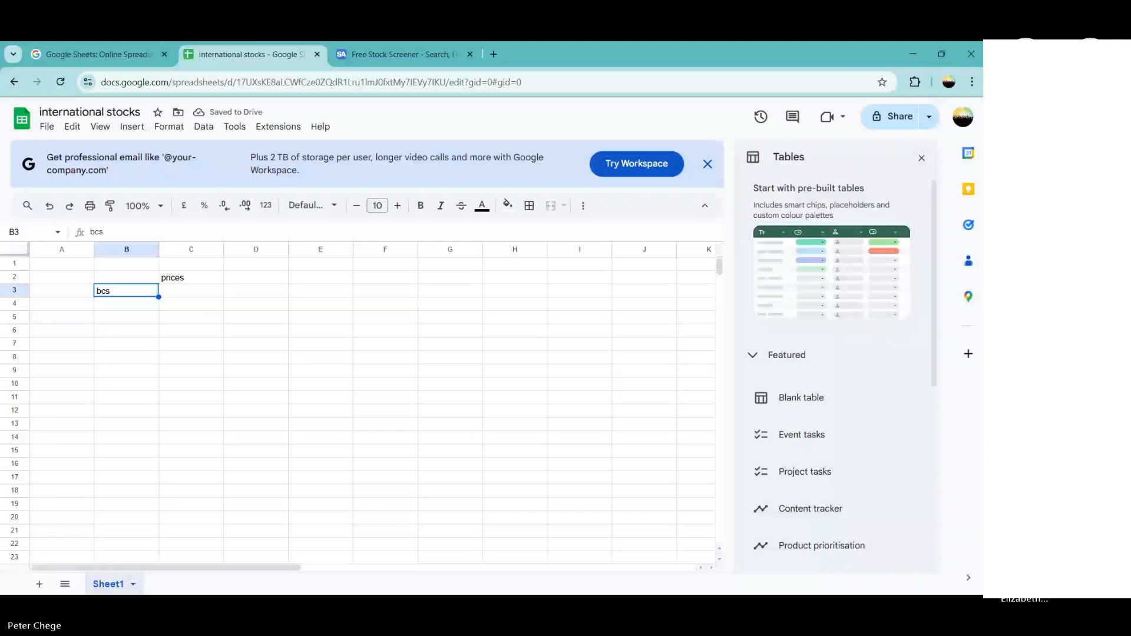
type("BCS")
scroll(481, 265, "right", 1)
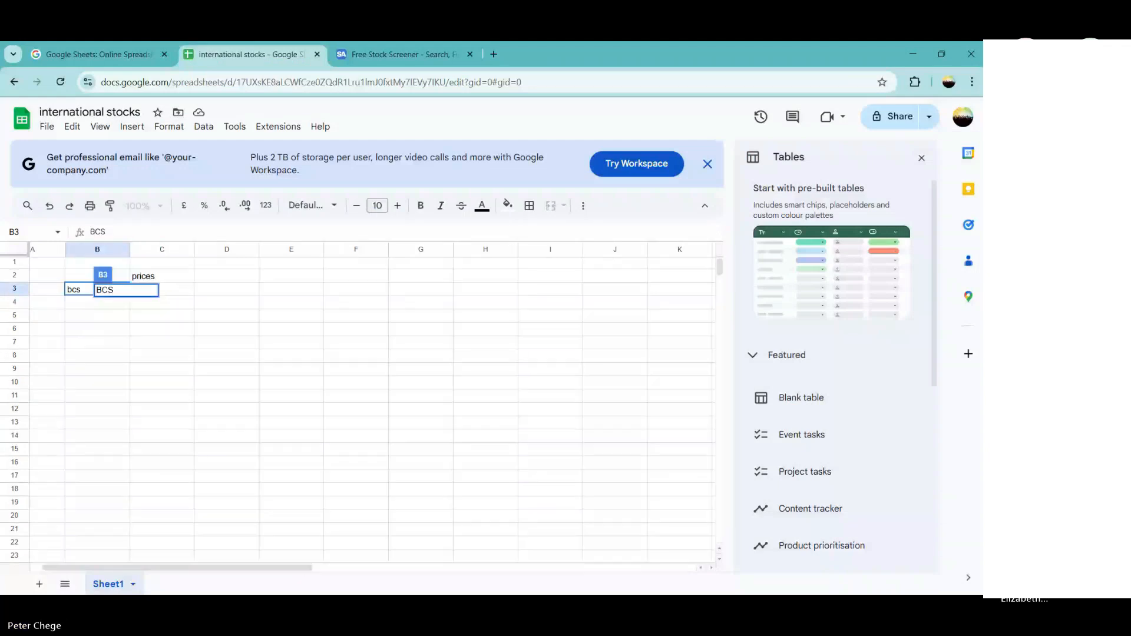
scroll(372, 406, "left", 1)
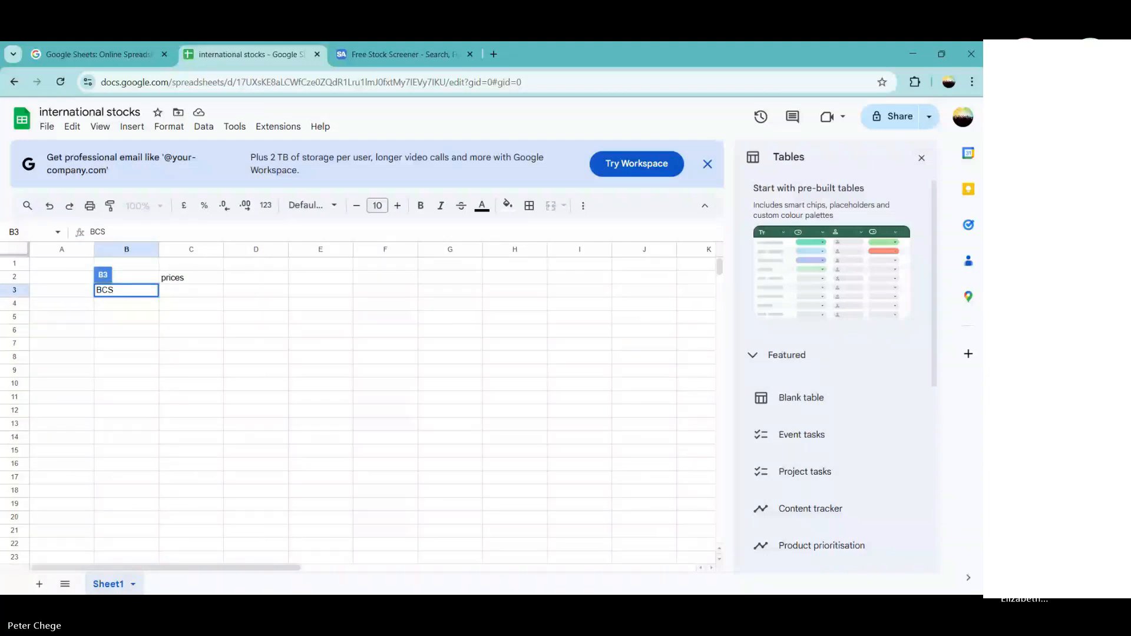
scroll(978, 308, "up", 3)
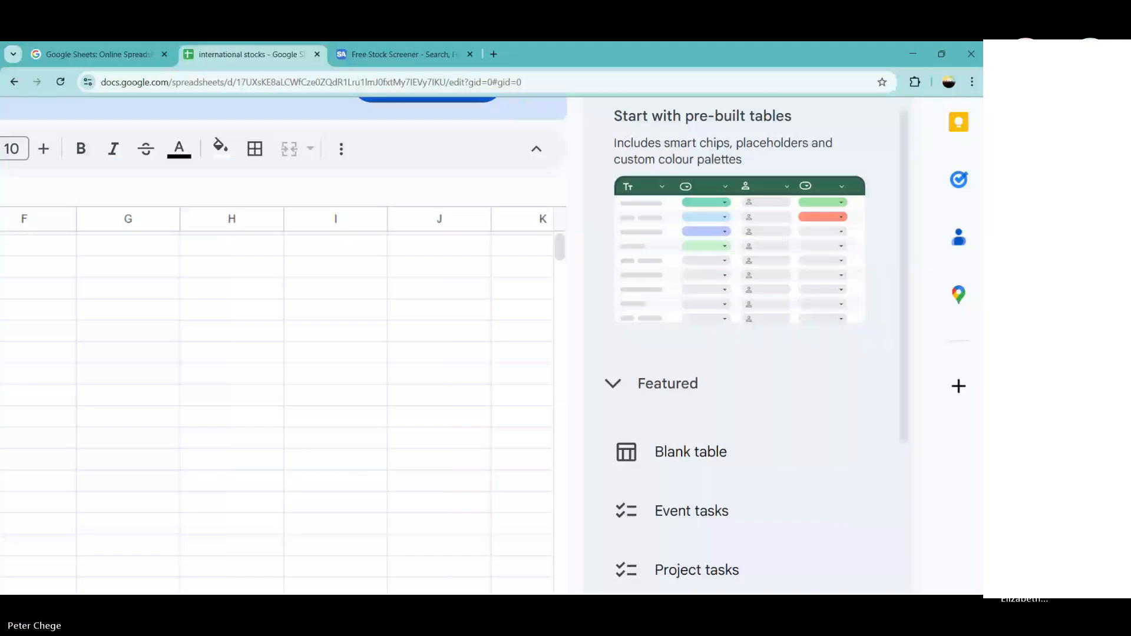
scroll(491, 346, "left", 5)
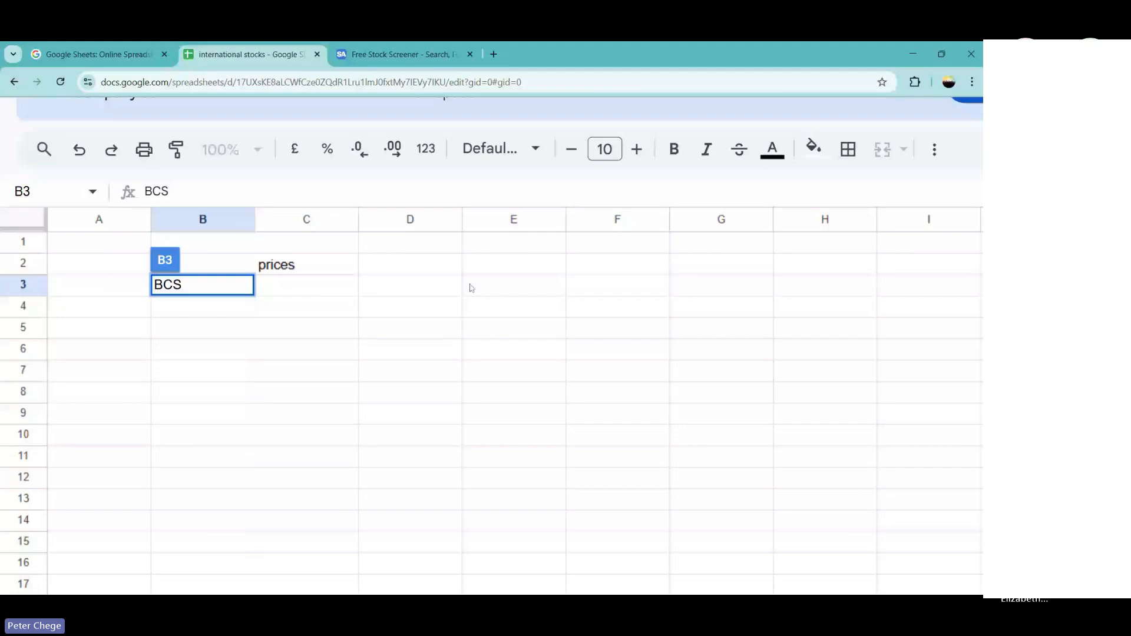
key("Return")
List the ticker symbols KO, AAPL, MSFT, TSLA and AMZN in cells B4 to B8.
type("KO")
key("Return")
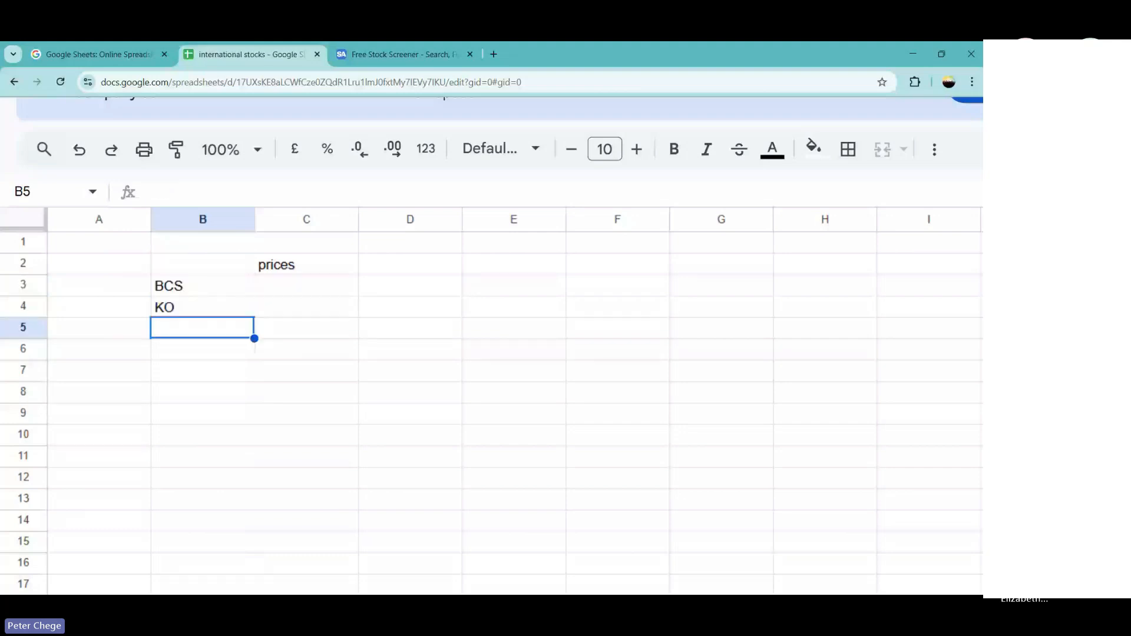
type("AAPL")
key("Return")
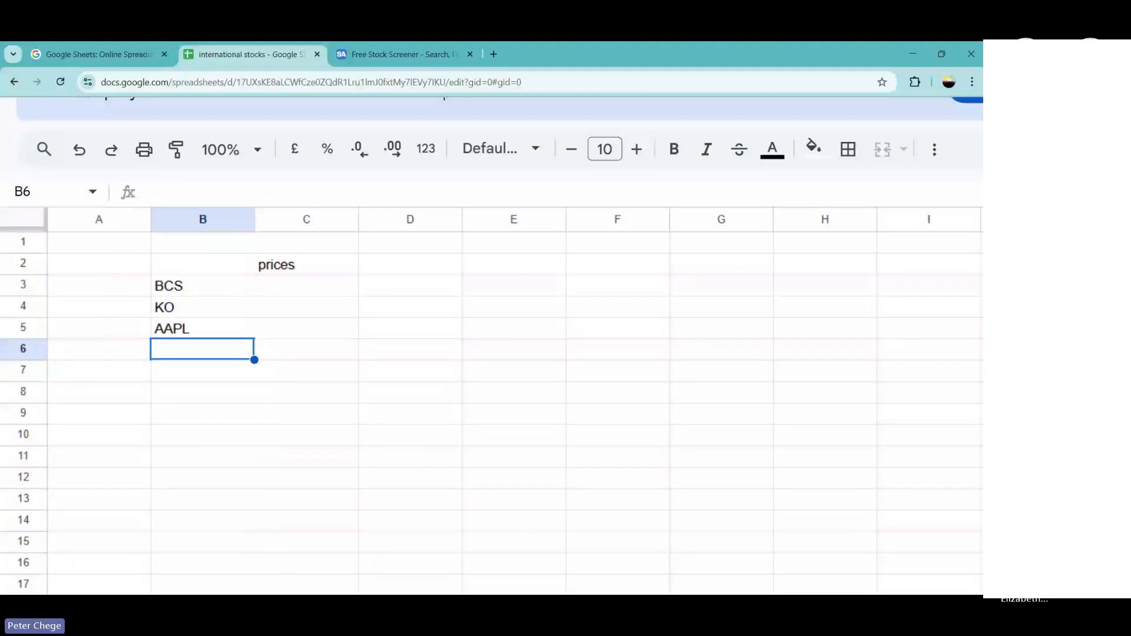
type("MS")
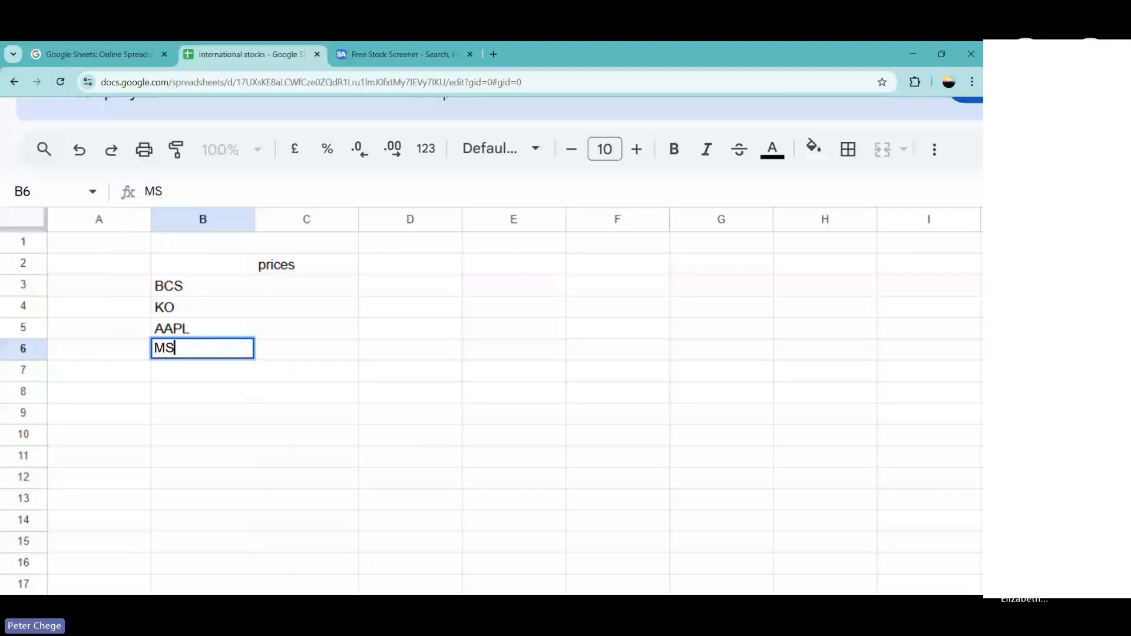
type("FT")
key("Return")
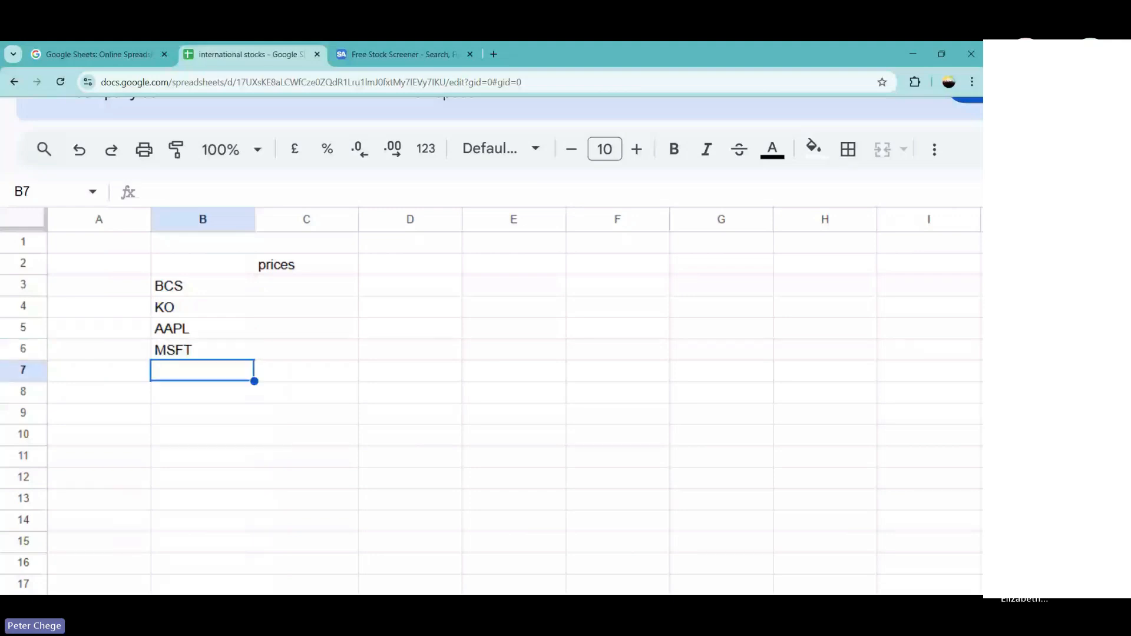
type("TSLA")
key("Return")
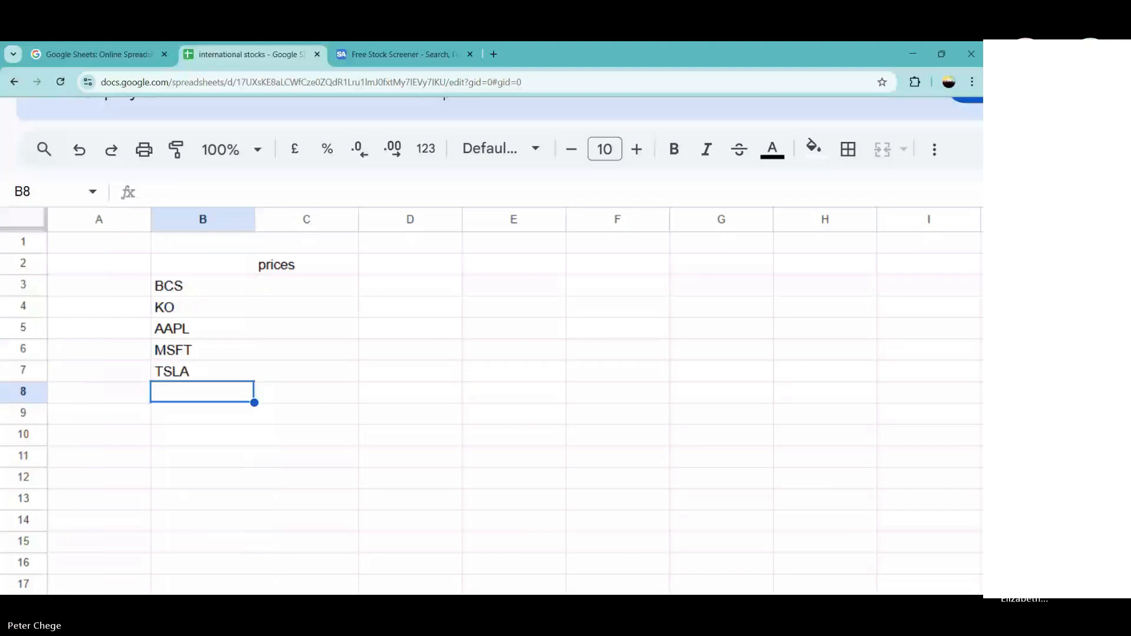
type("AMZN")
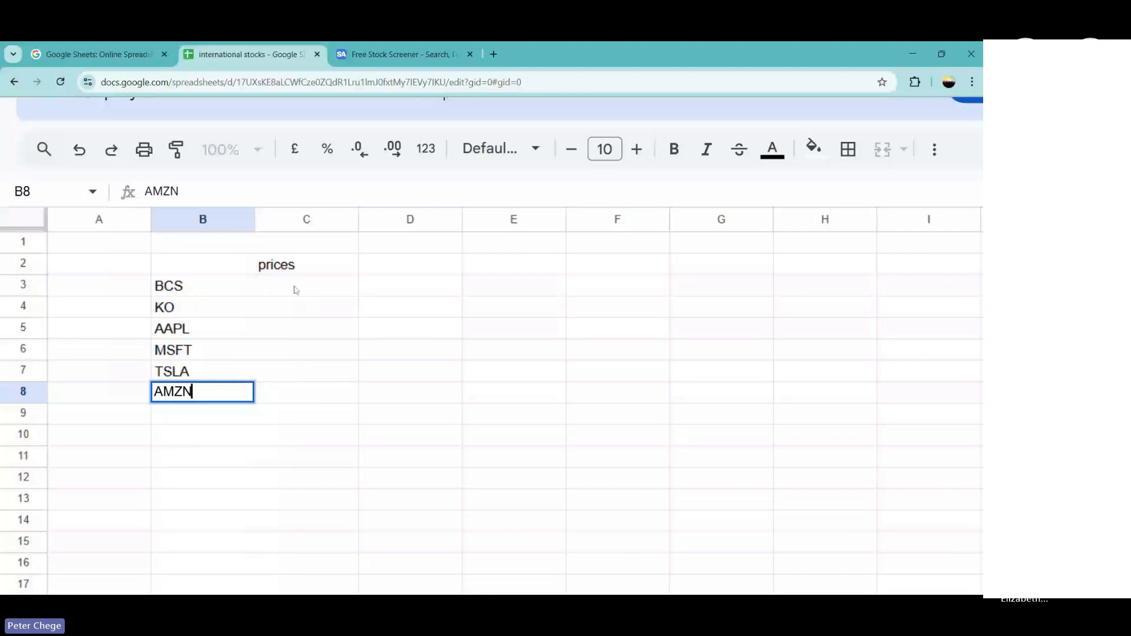
Enter the formula =GOOGLEFINANCE("BCS") in cell C3 under the prices heading.
left_click(296, 290)
type("=")
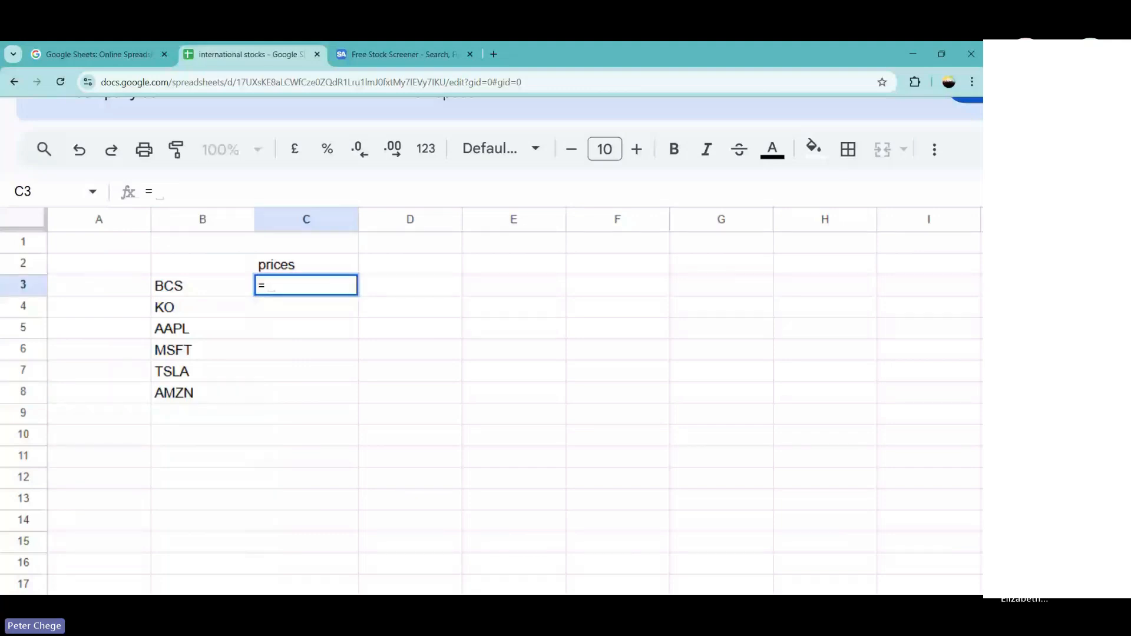
type("GOOGLE")
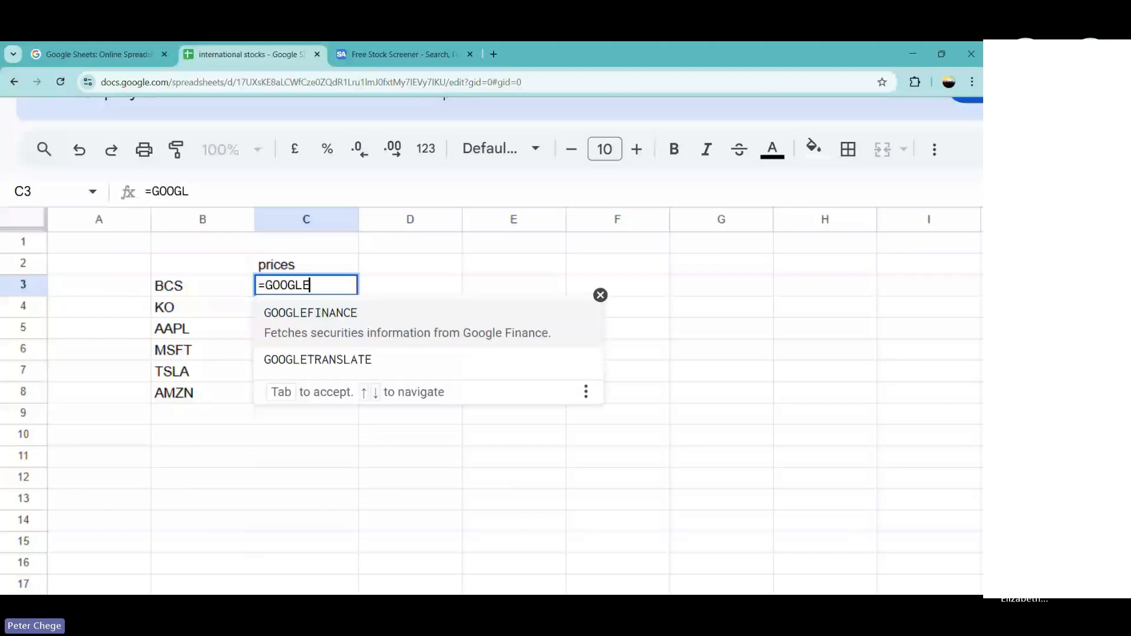
type("FIN")
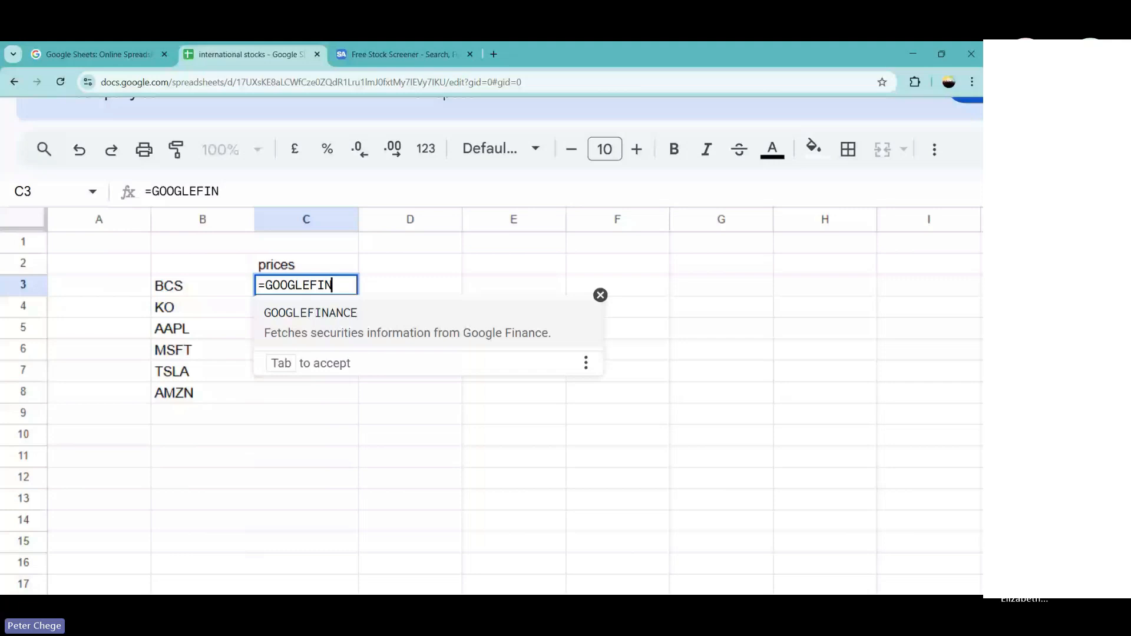
key("Tab")
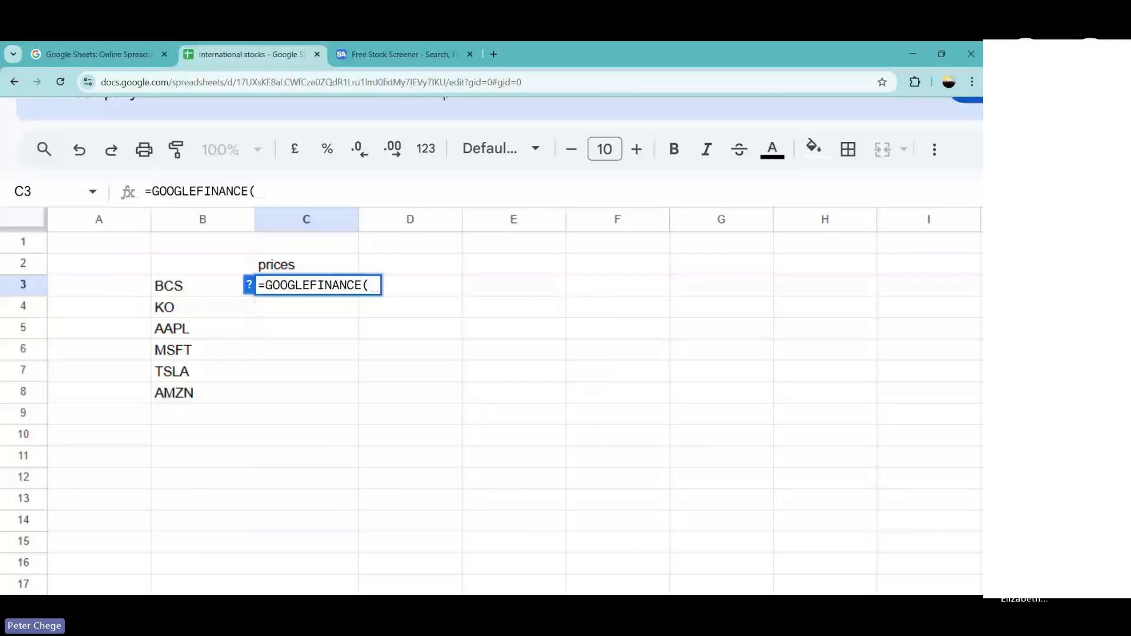
type("\"BCS")
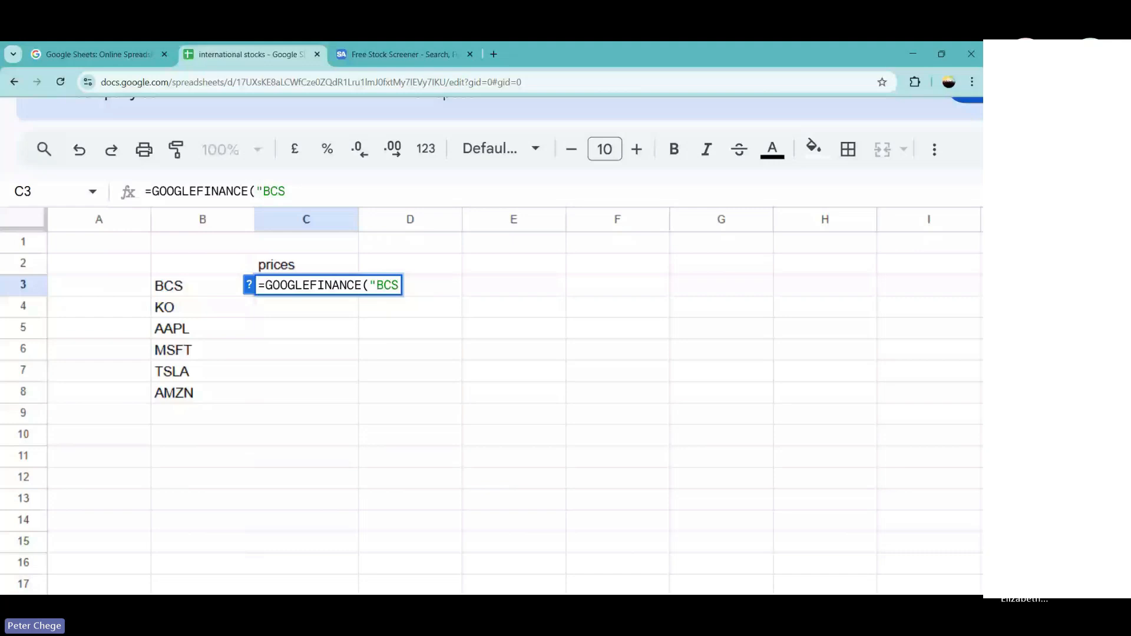
type("\")")
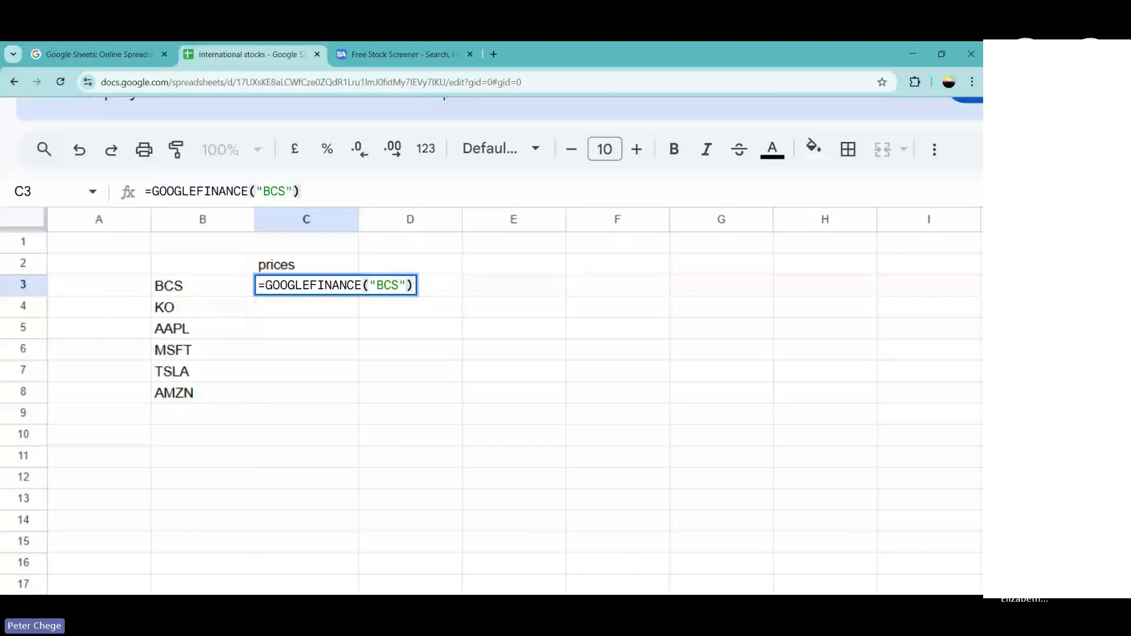
key("Return")
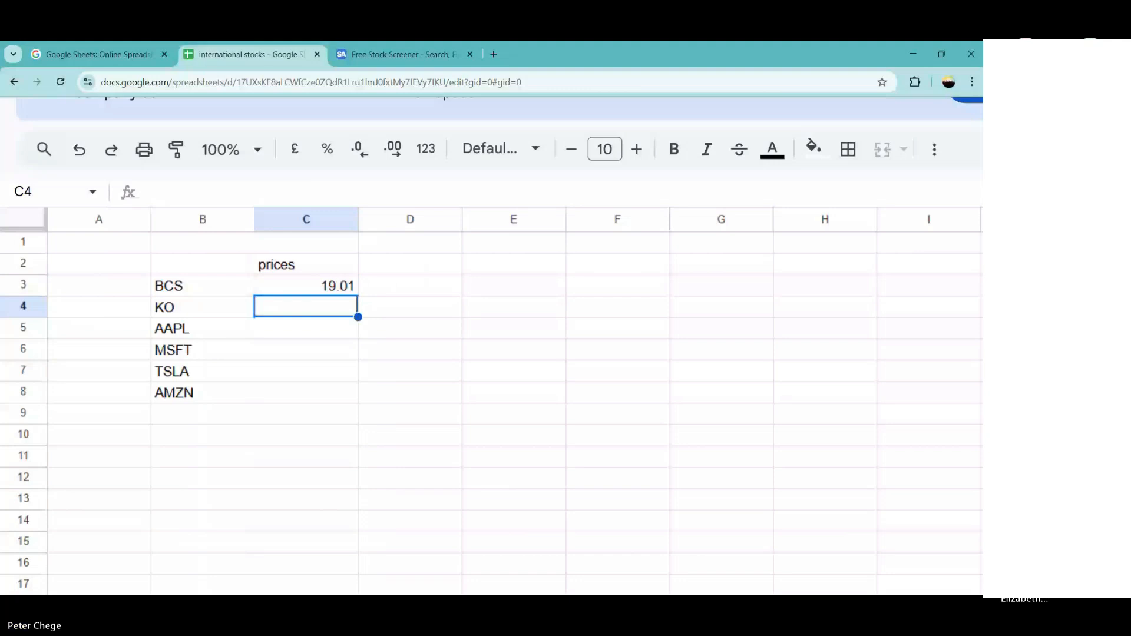
Switch to the Stock Analysis site and open The Coca-Cola Company (KO) page to check its share price.
left_click(403, 54)
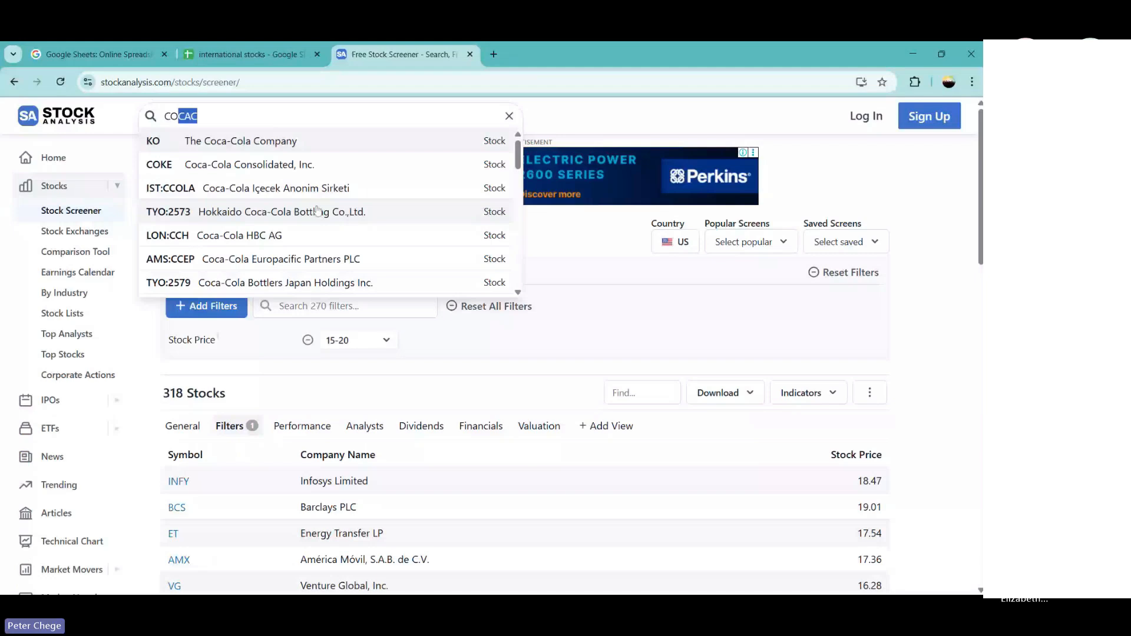
left_click(248, 56)
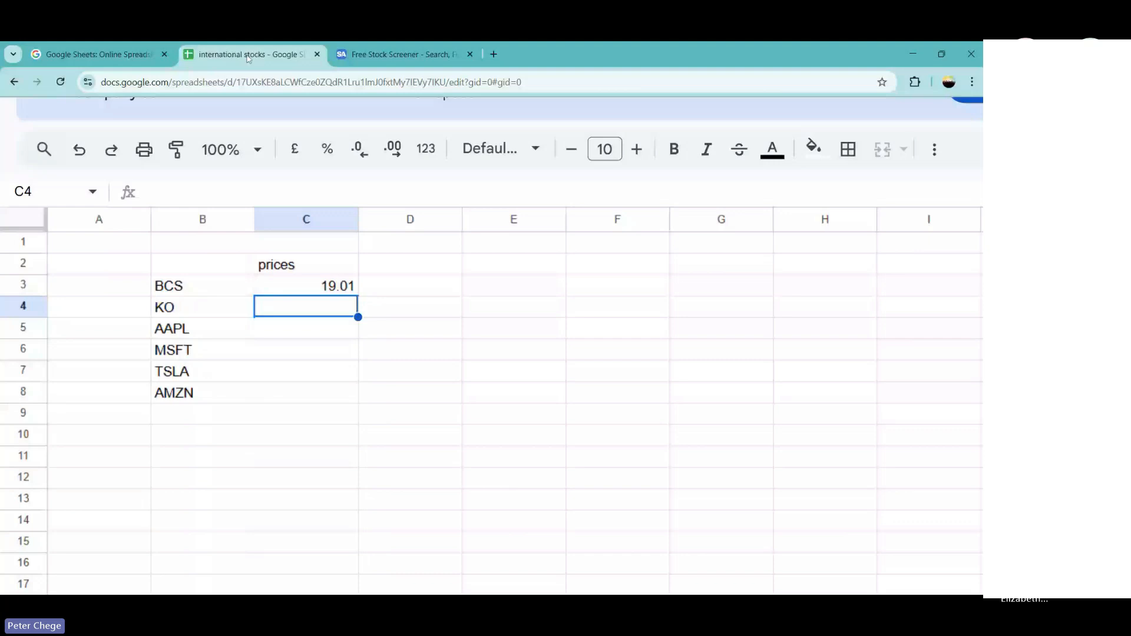
left_click(406, 55)
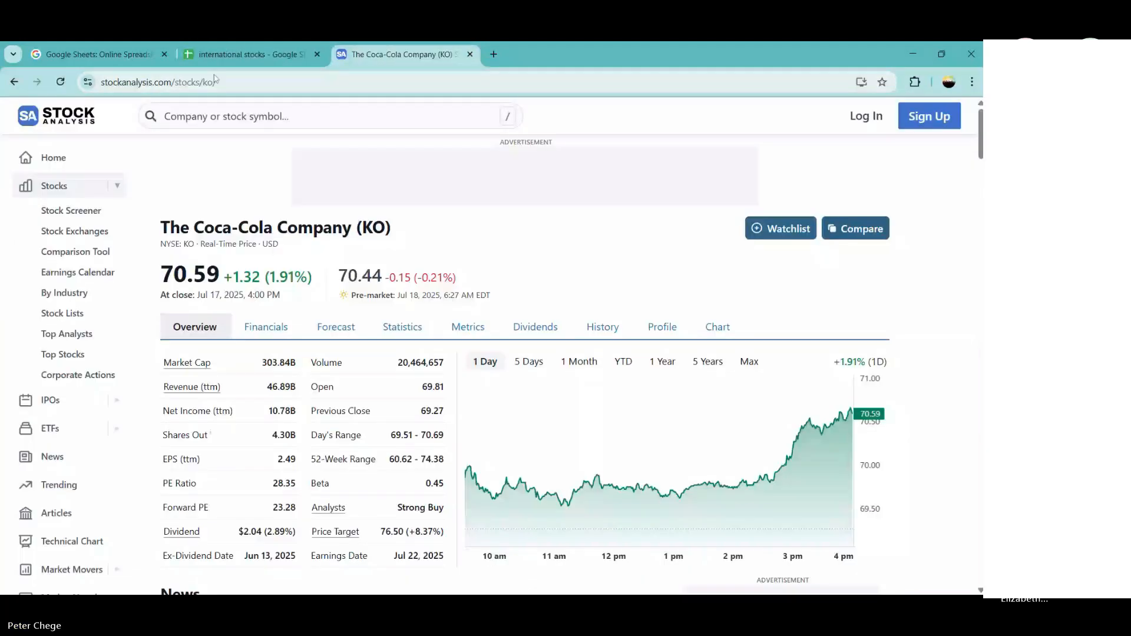
Return to the international stocks spreadsheet and enter =GOOGLEFINANCE("KO") in cell C4.
left_click(215, 59)
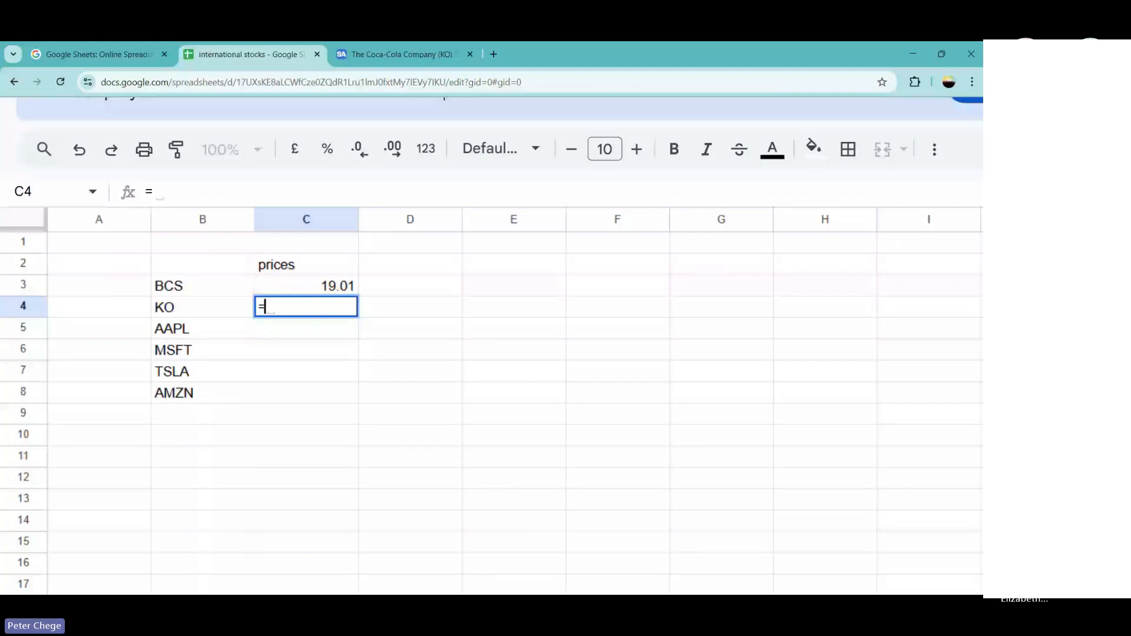
type("GOOGLEFI")
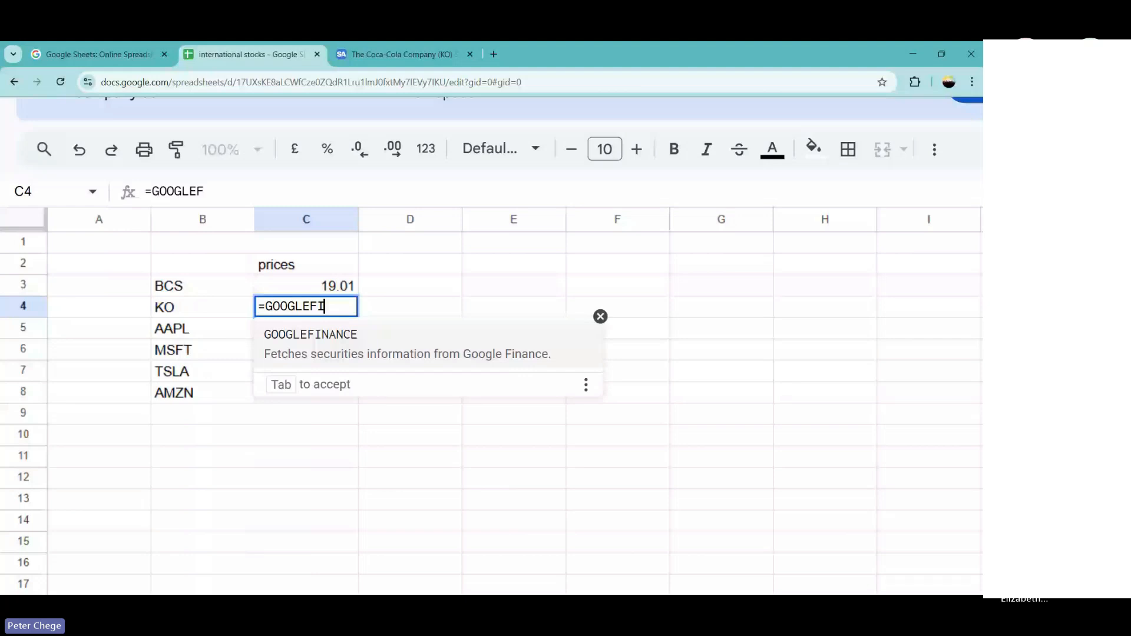
key("Tab")
type("\"")
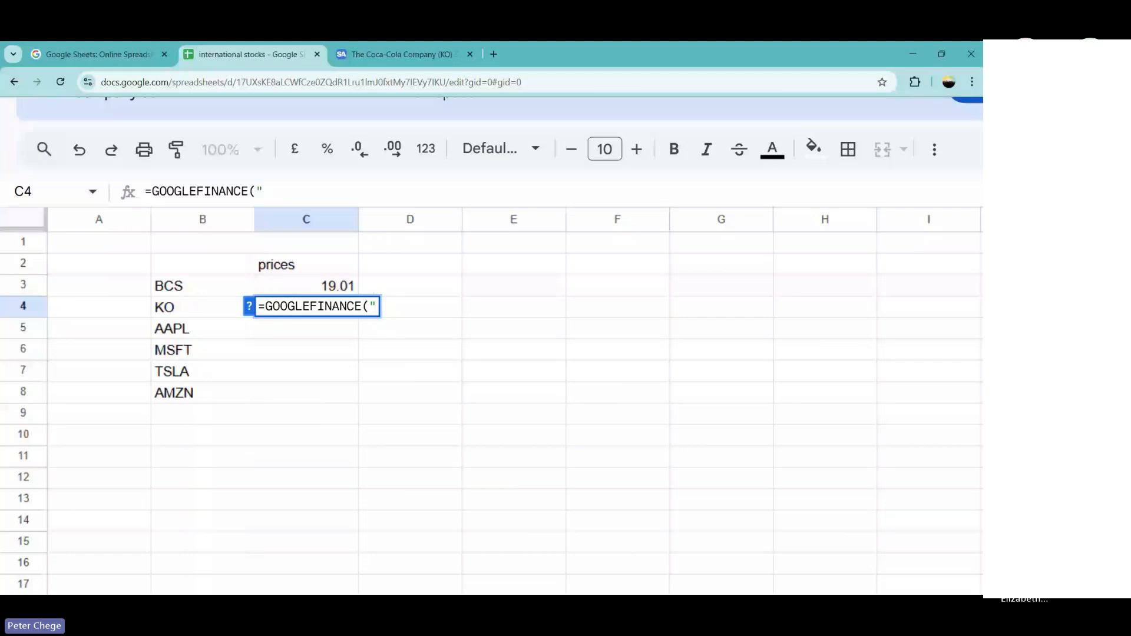
type("KO\"")
key("Return")
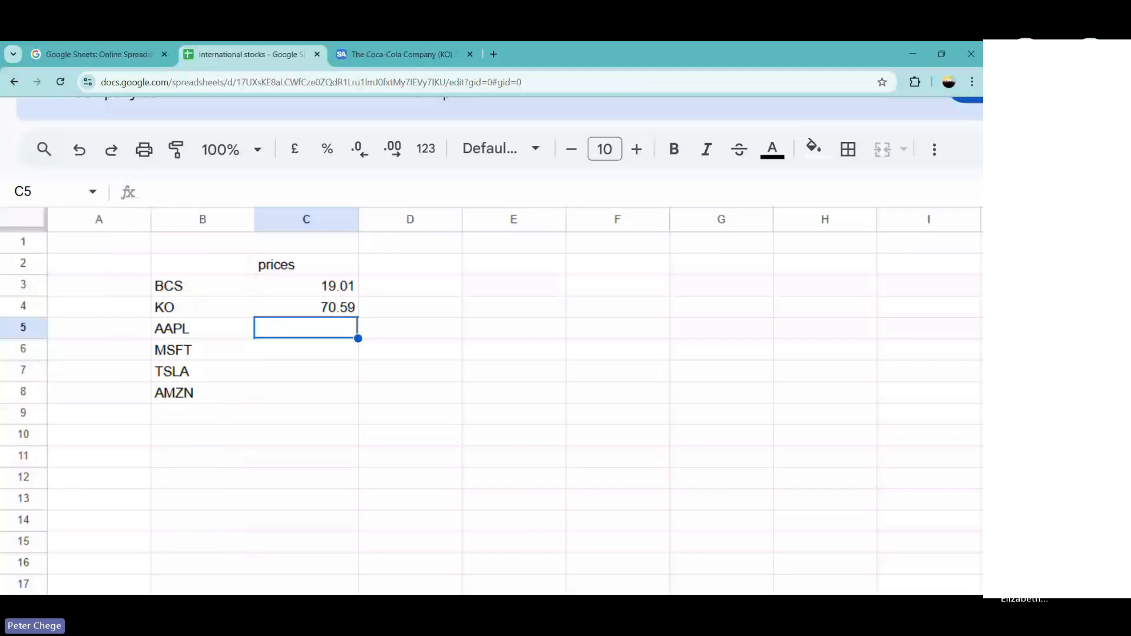
Get the AAPL price in cell C5 with the formula =GOOGLEFINANCE(B5), referencing the ticker cell.
type("=GOOG")
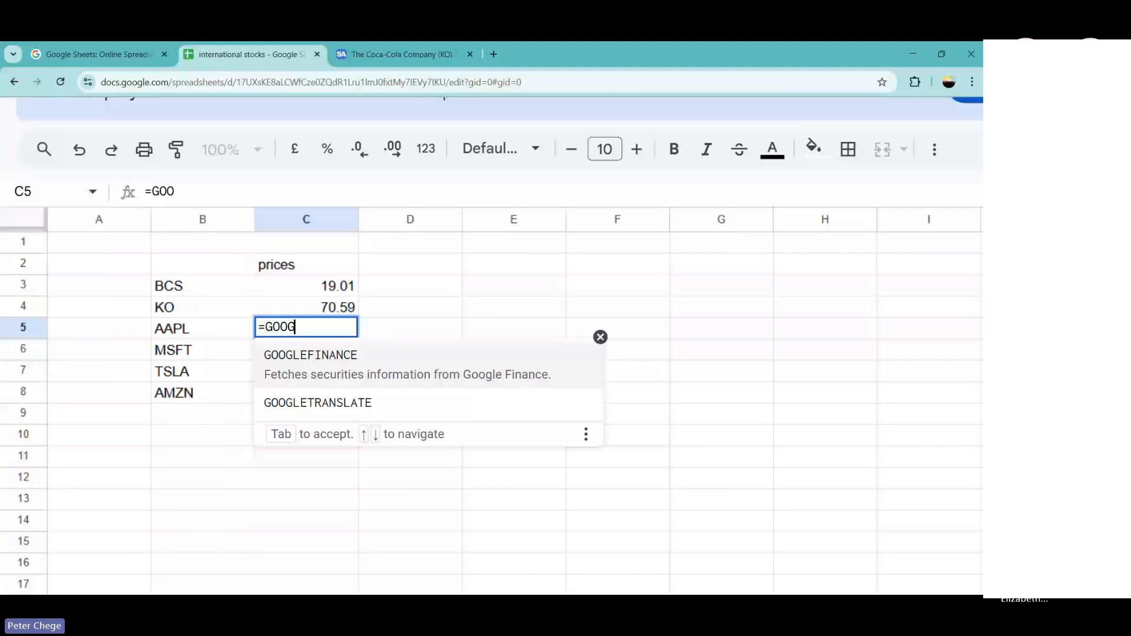
left_click(346, 355)
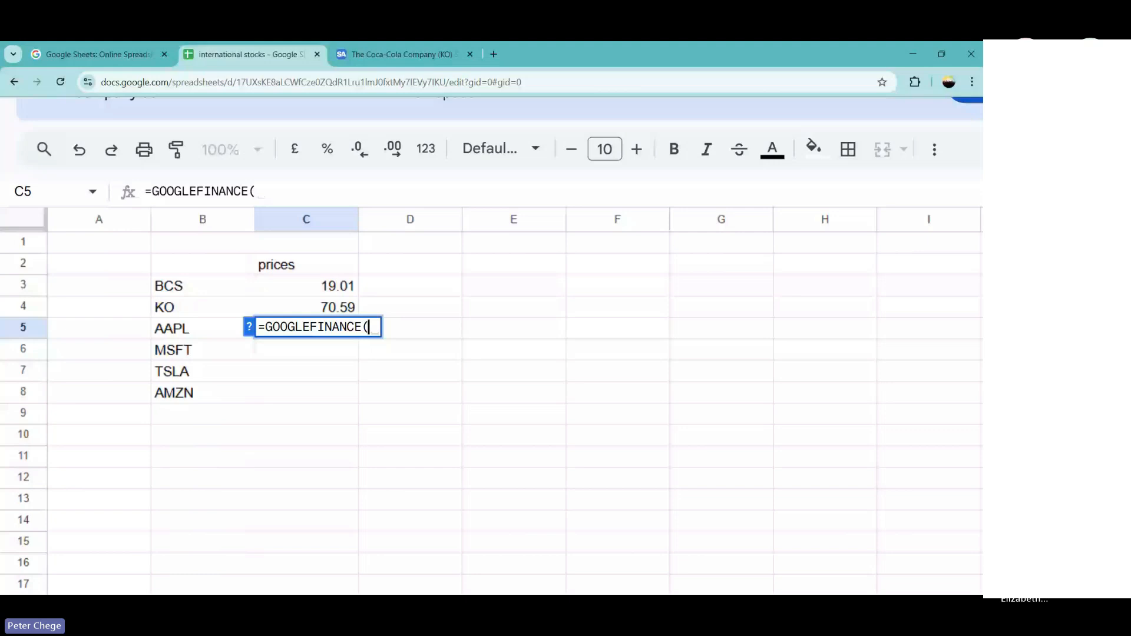
left_click(189, 331)
type(")")
key("Return")
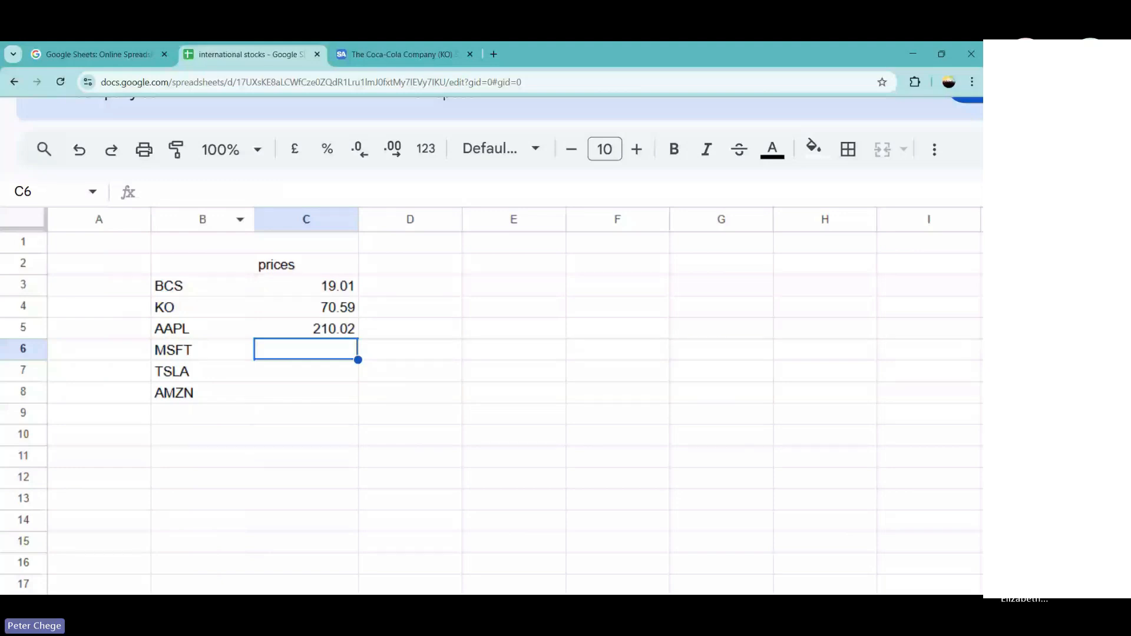
Switch to the Stock Analysis site and look up the Apple (AAPL) page to compare its share price.
key("ctrl+Tab")
type("/")
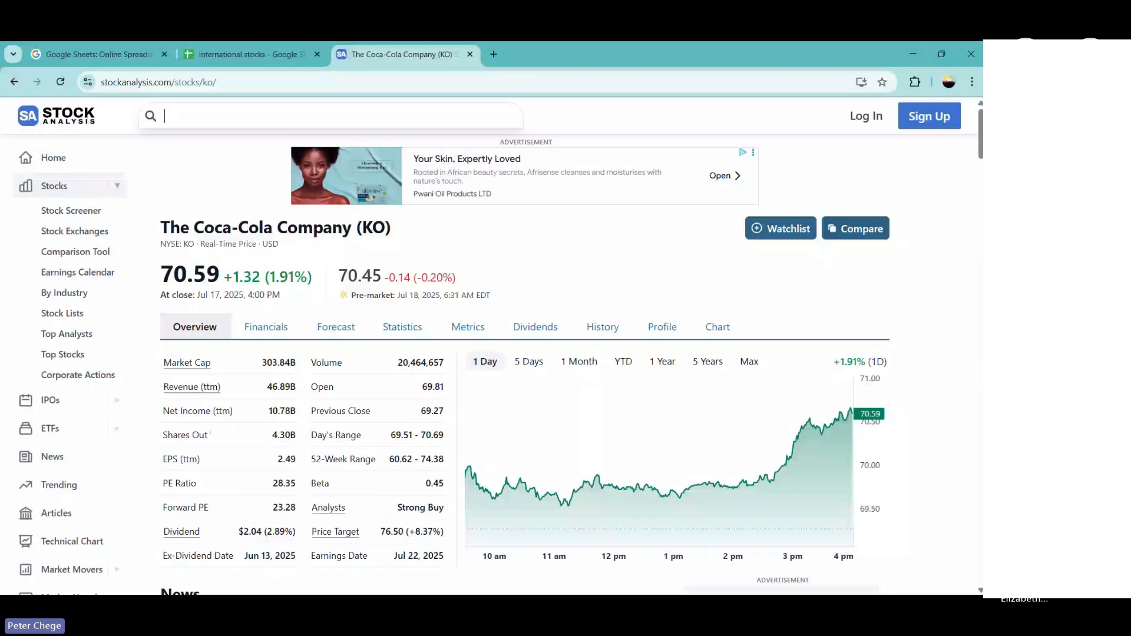
type("AAP")
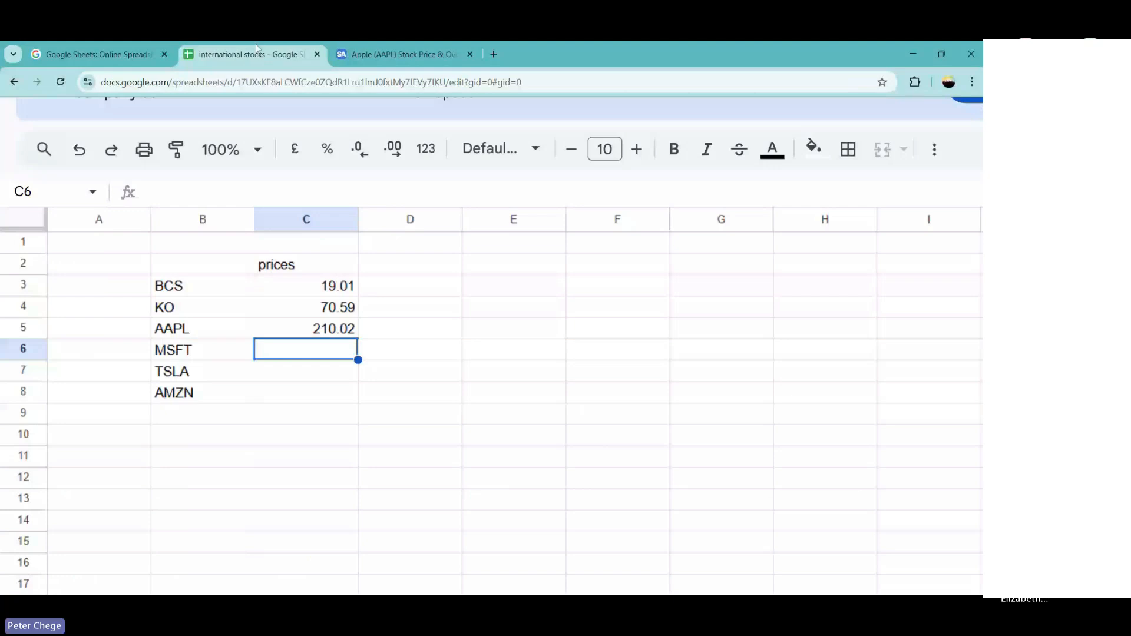
Return to the international stocks spreadsheet and fill the GOOGLEFINANCE formula in C5 down through C8 for MSFT, TSLA and AMZN.
left_click_drag(255, 48, 281, 197)
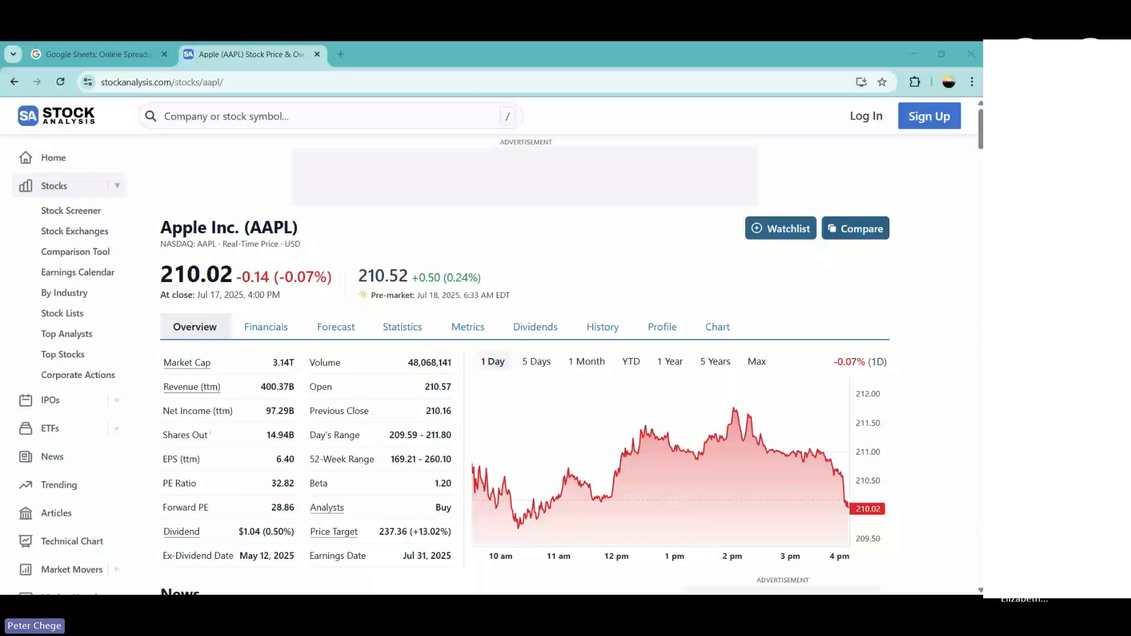
left_click_drag(281, 197, 283, 54)
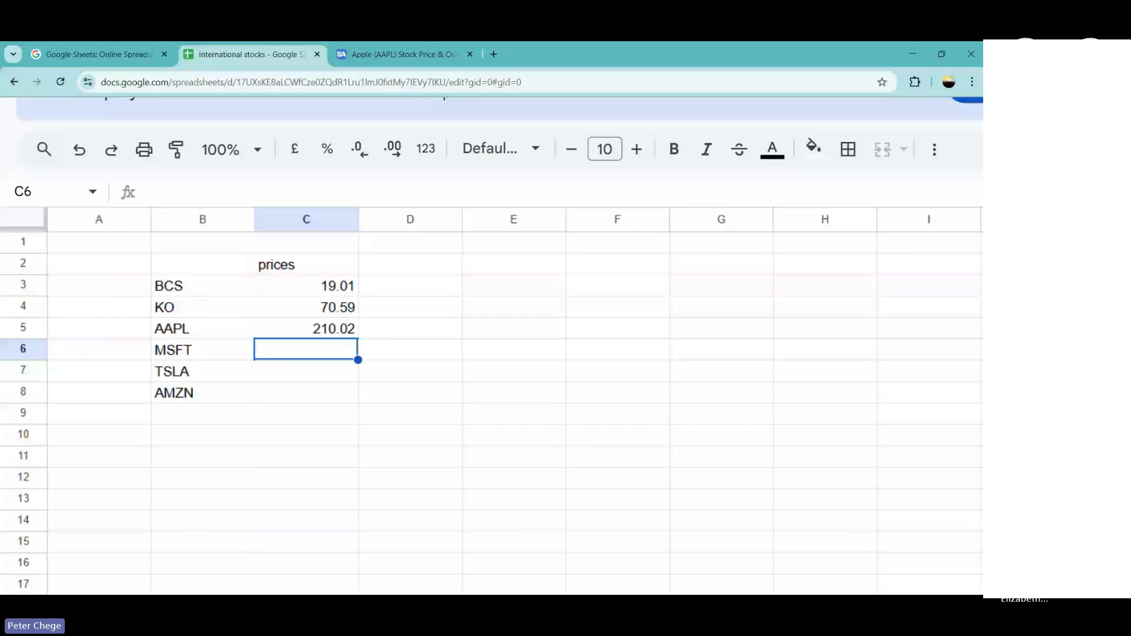
left_click(347, 332)
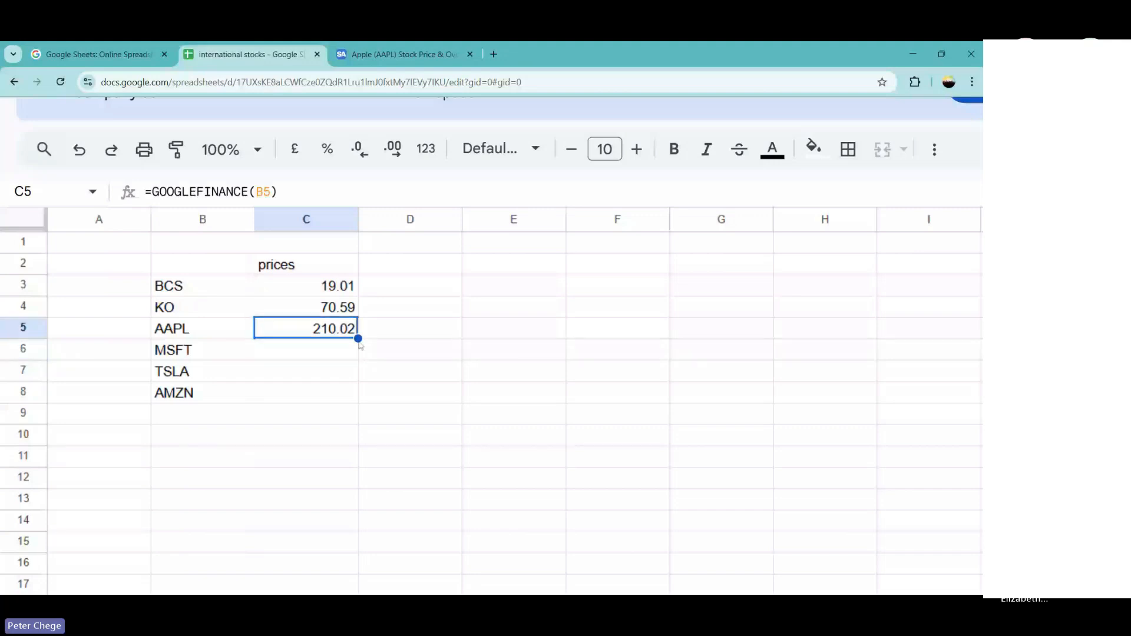
left_click_drag(358, 339, 357, 394)
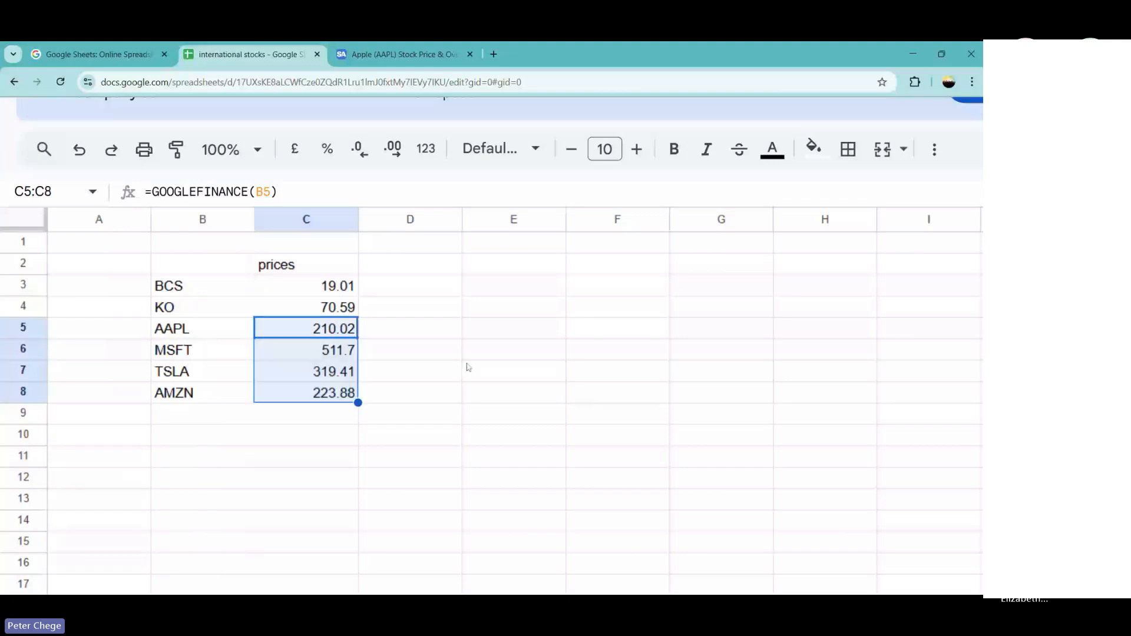
Switch to the Stock Analysis site and look up the Microsoft (MSFT) page to compare its share price.
left_click(408, 52)
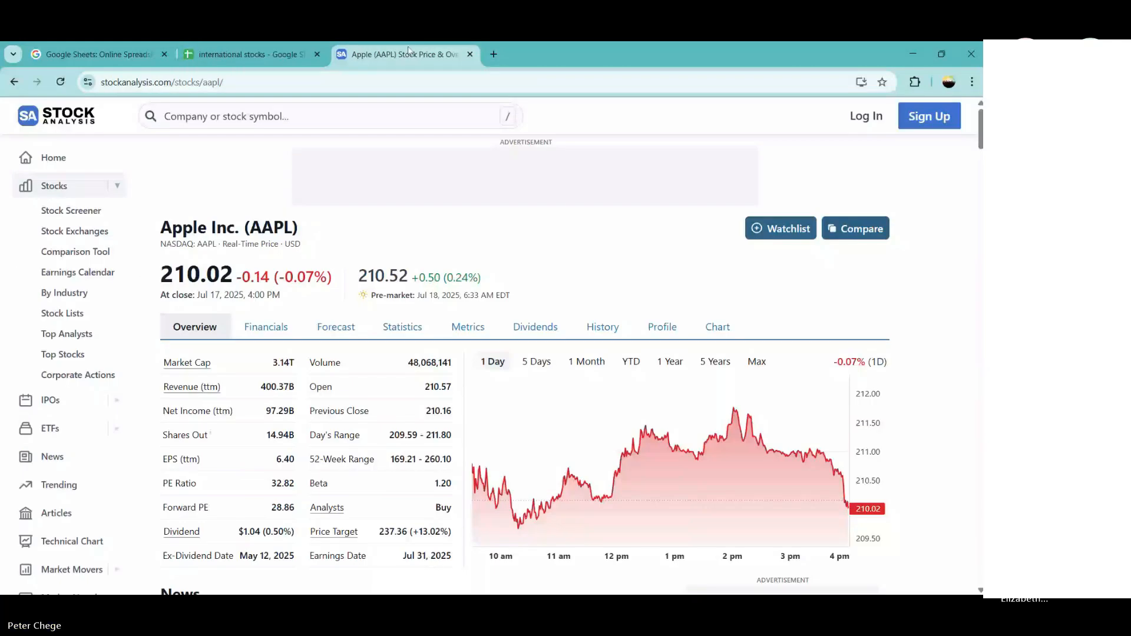
key("slash")
type("MS")
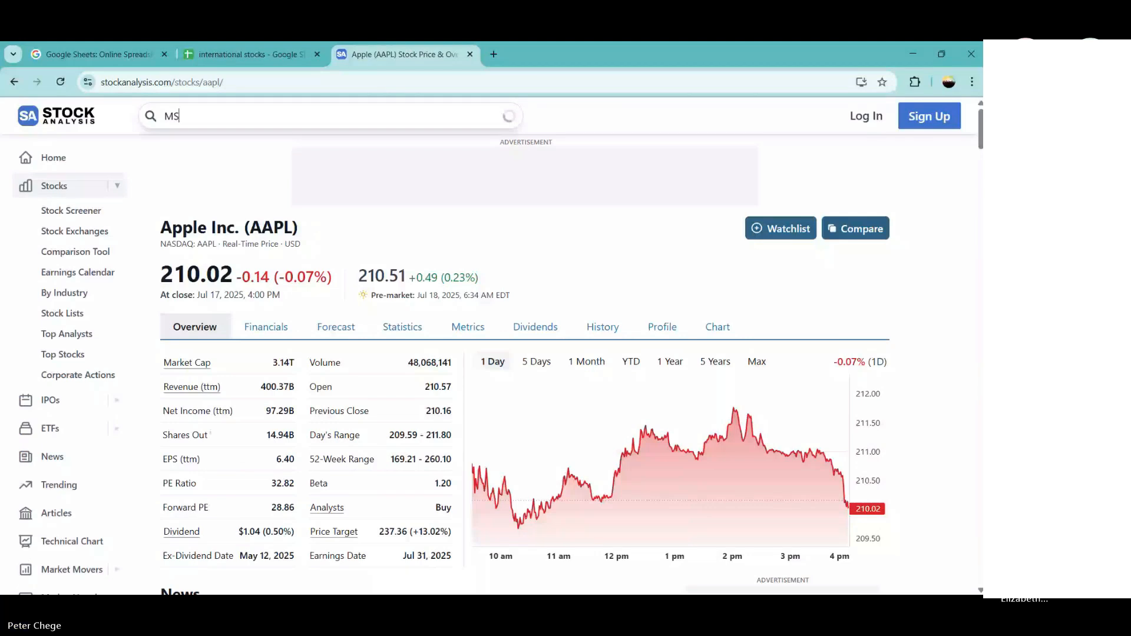
key("Return")
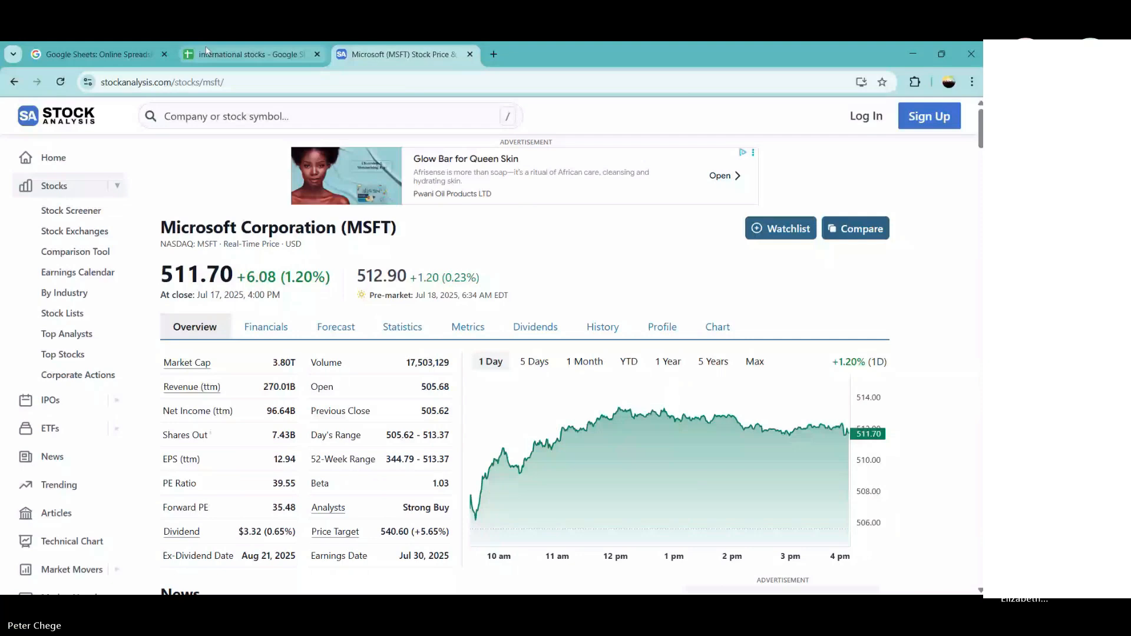
Return to the international stocks spreadsheet, enter the heading TICKER (NAME) in cell B2 and widen column B to fit it.
left_click(206, 51)
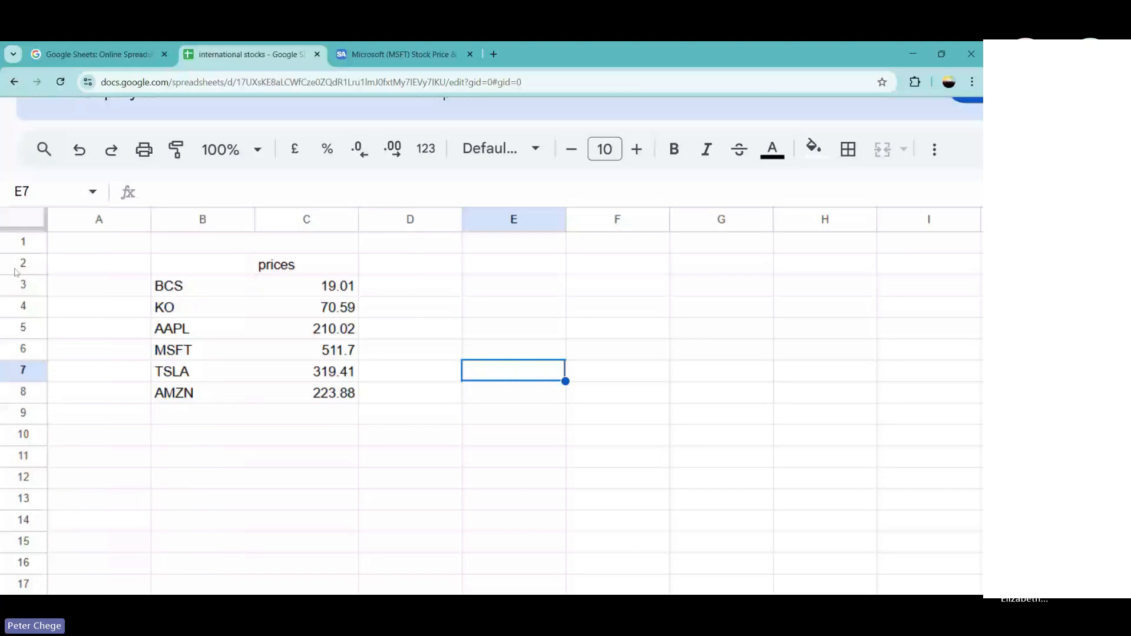
left_click(221, 270)
type("TI")
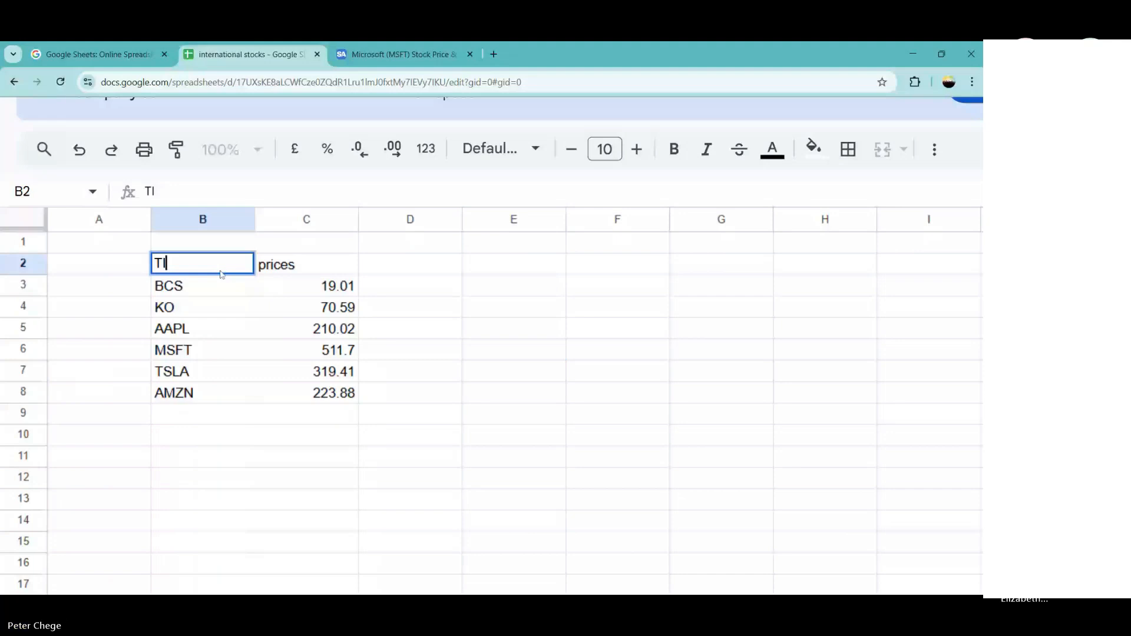
type("CKER (")
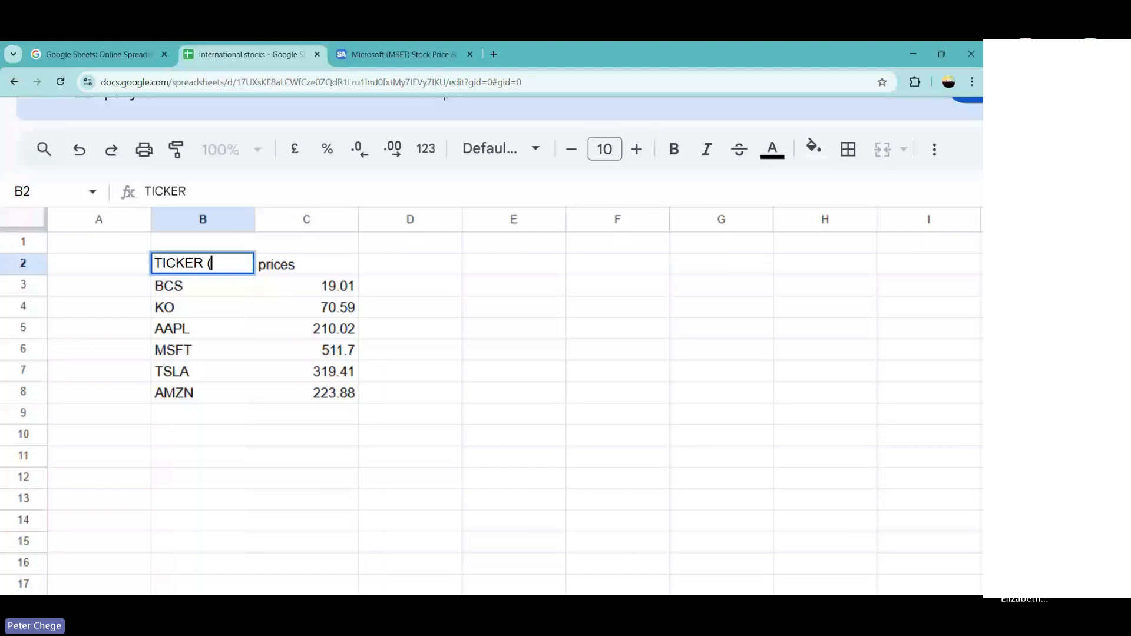
type("NAME)")
mouse_move(254, 219)
left_mouse_down()
mouse_move(199, 221)
mouse_move(267, 219)
left_mouse_up()
Replace the heading in cell C2 with CURRNET PRICE and widen column C to fit it.
left_click(347, 265)
type("PRICE")
key("BackSpace")
key("BackSpace")
key("BackSpace")
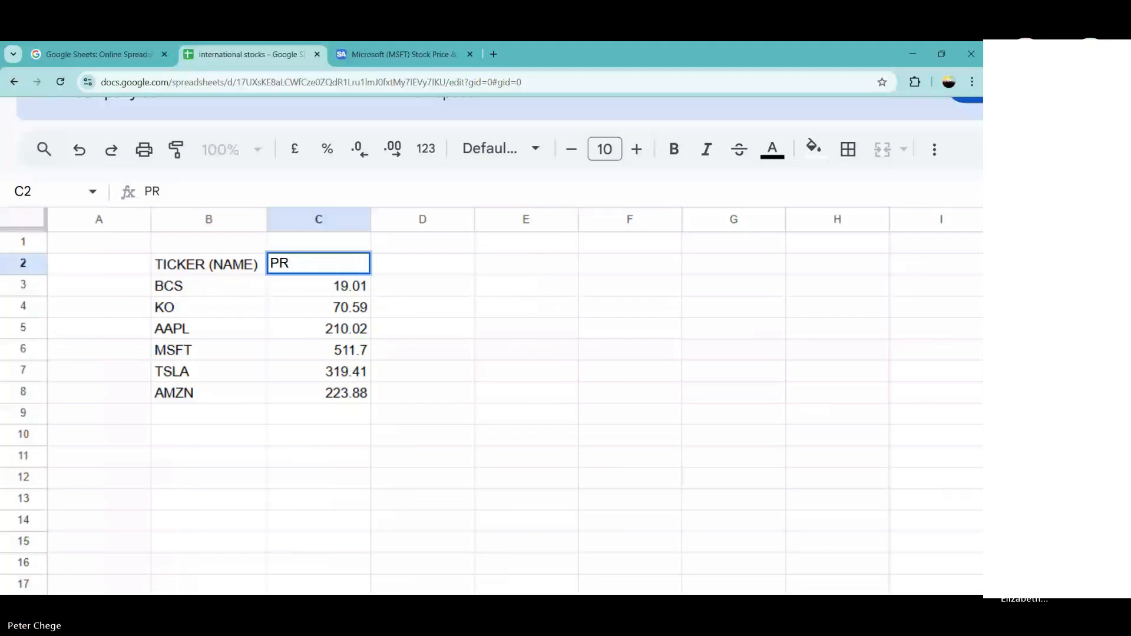
key("BackSpace")
key("BackSpace")
type("cUR")
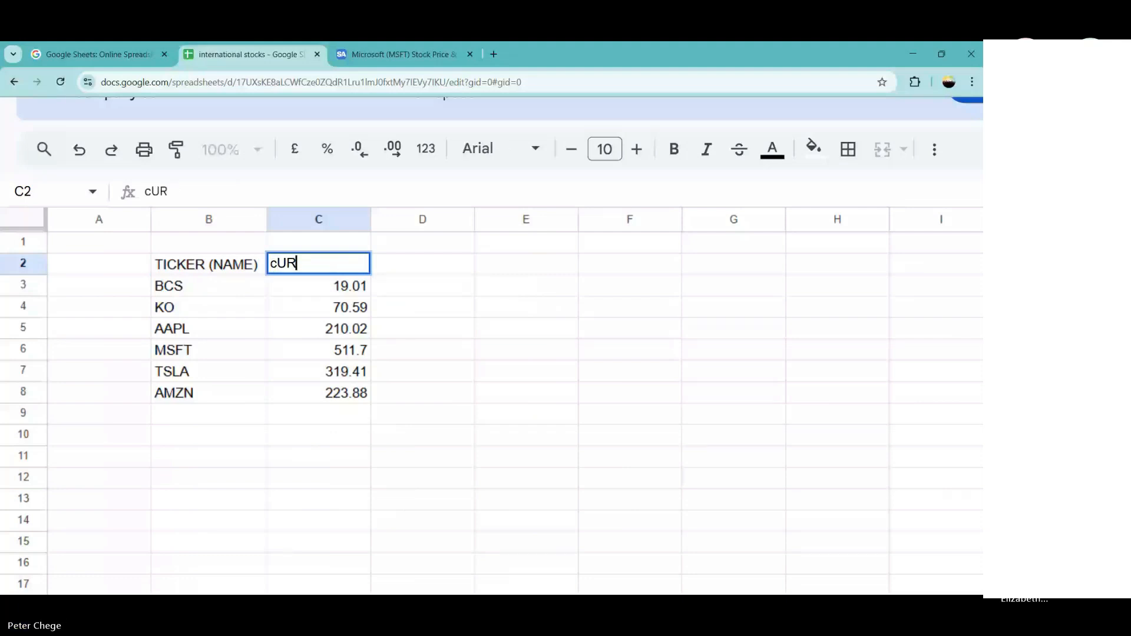
type("RNET PRIC")
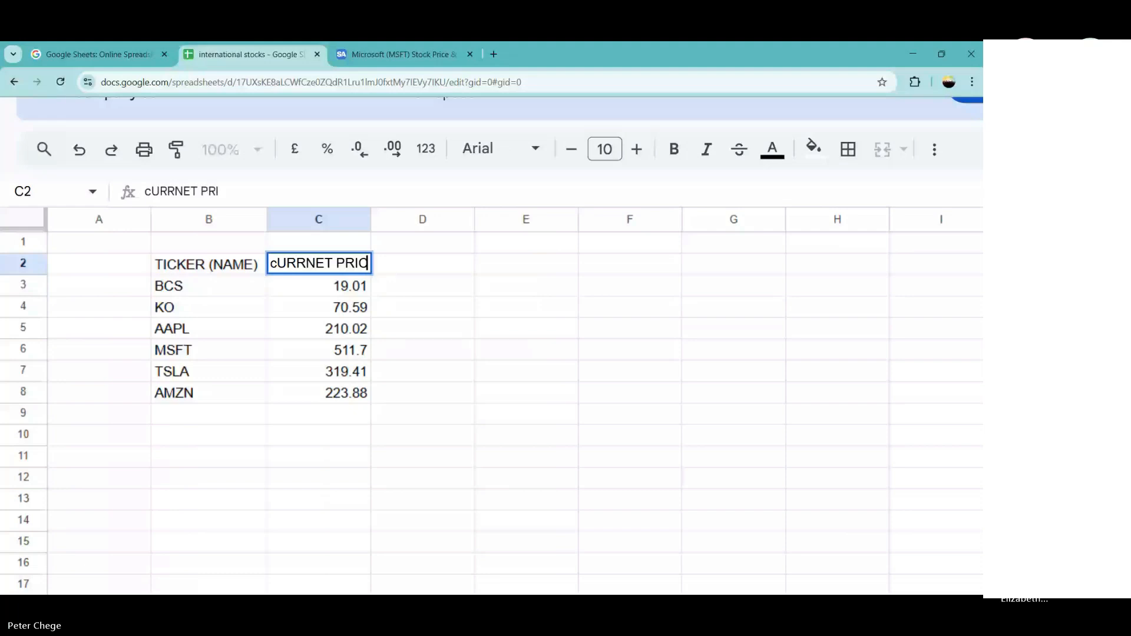
type("E")
key("Home")
key("Delete")
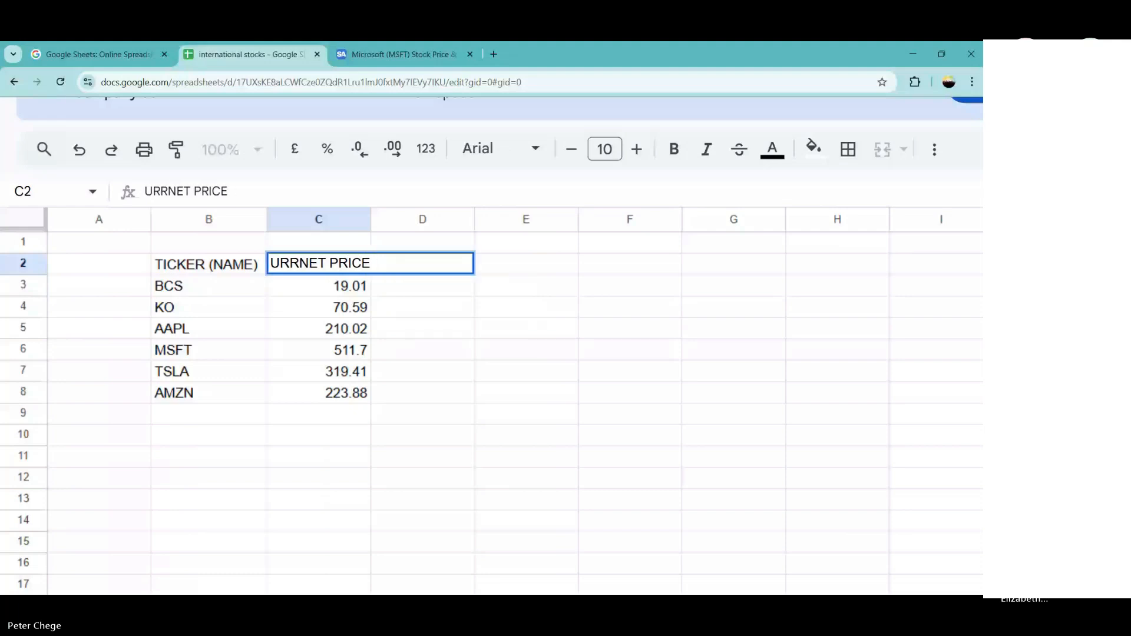
type("c")
key("BackSpace")
type("C")
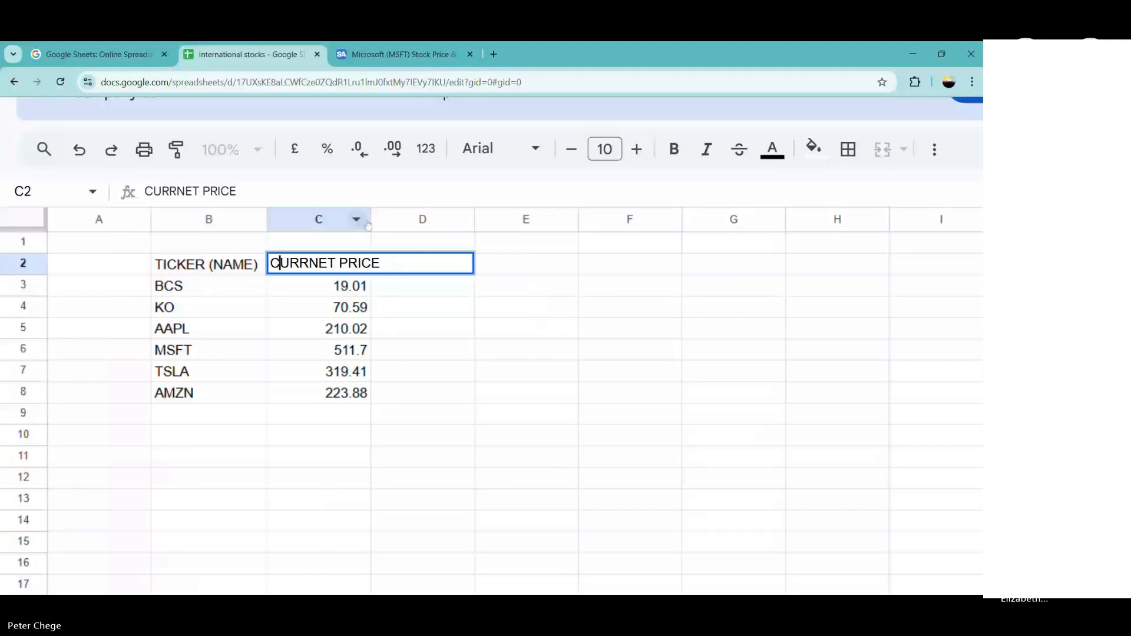
left_click_drag(370, 221, 462, 220)
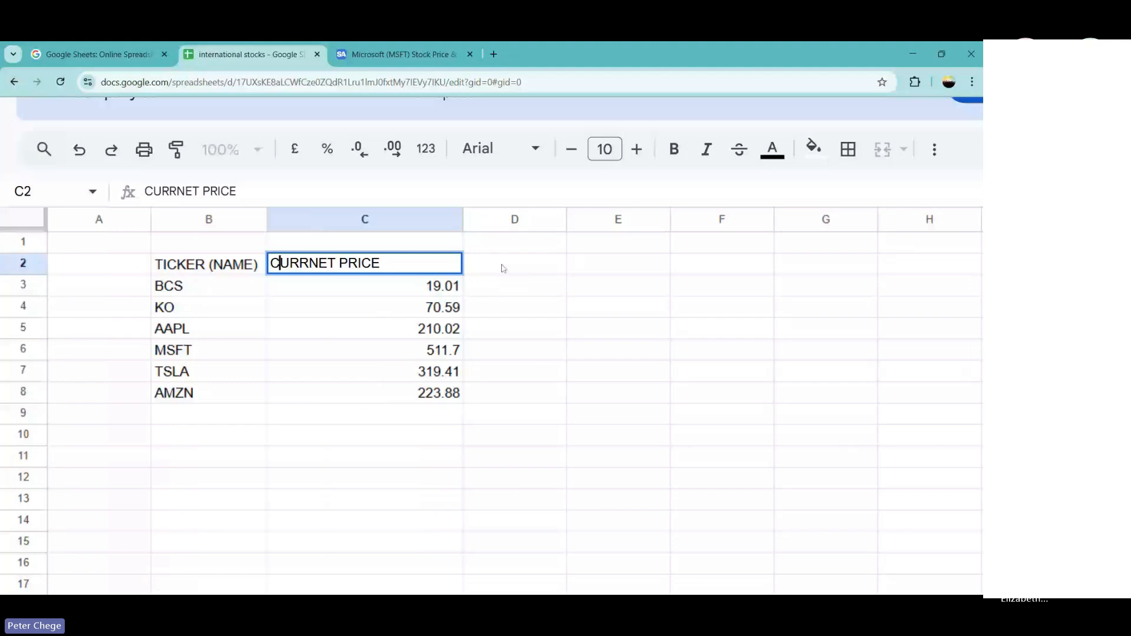
Enter the heading TARGET BUY PRICE in cell D2 and widen column D to fit it.
left_click(502, 268)
type("TAR")
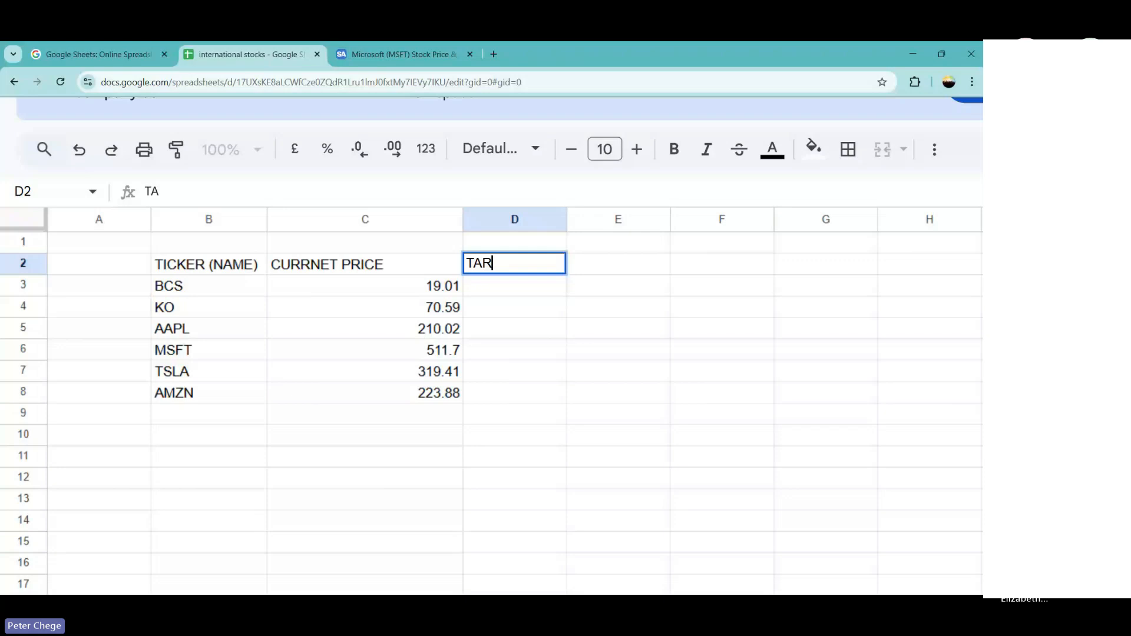
type("GET BUY PR")
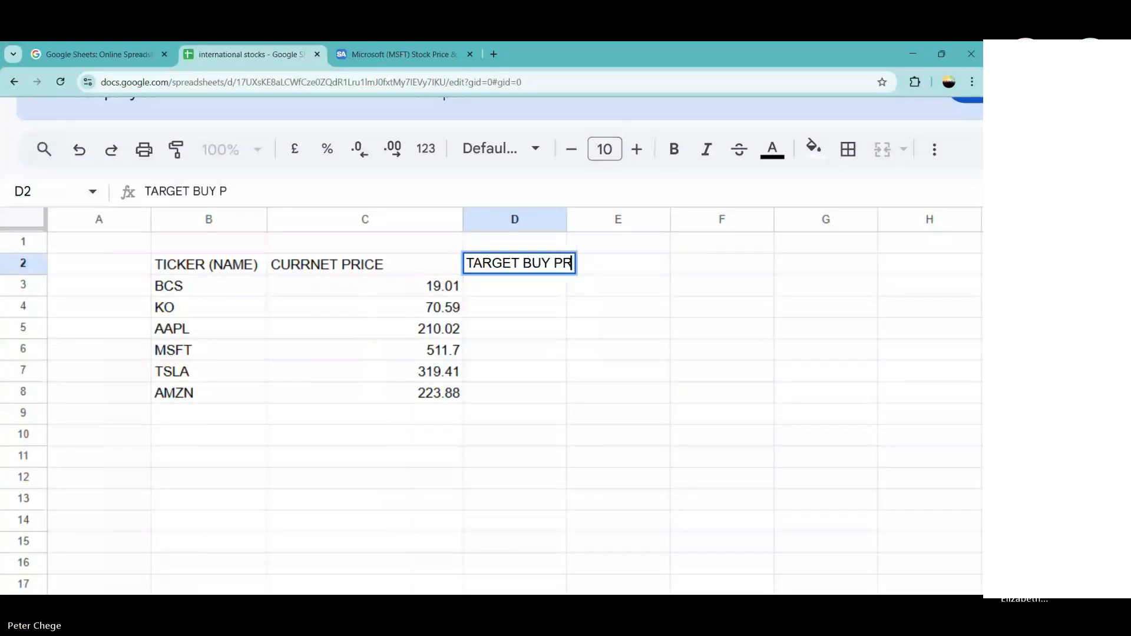
type("ICE")
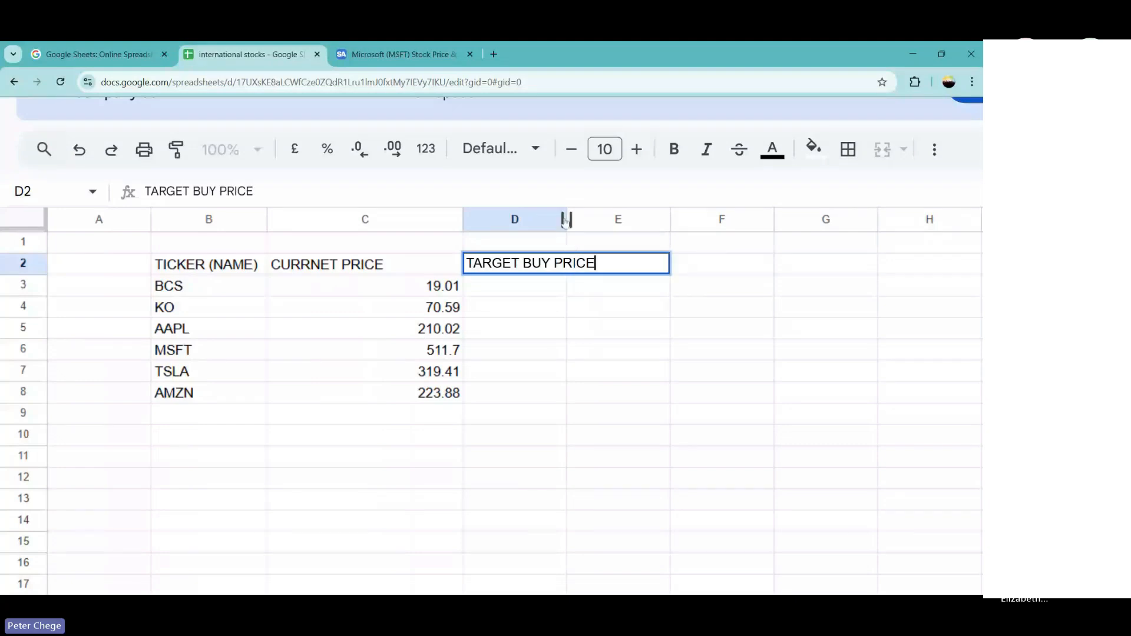
left_click_drag(565, 220, 626, 206)
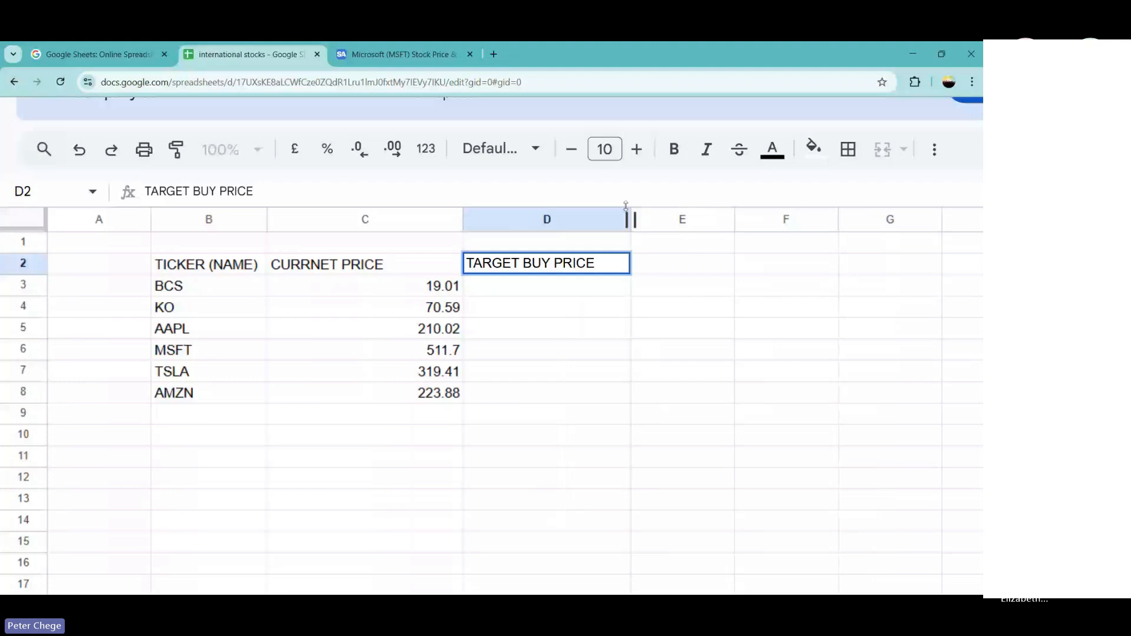
key("Return")
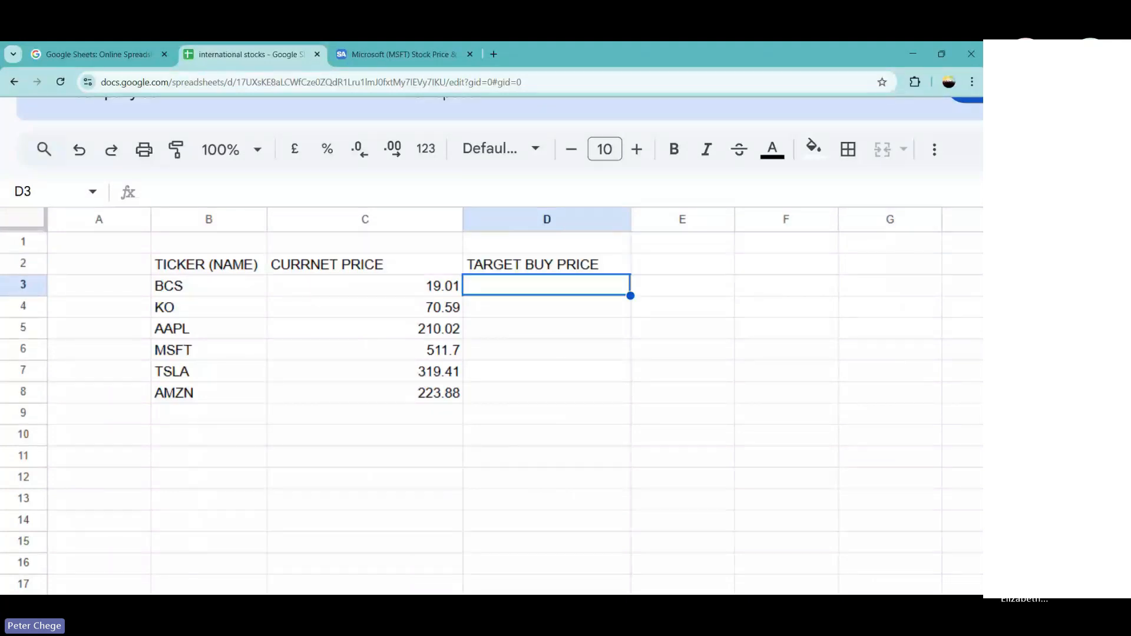
Enter target buy prices of 18 for BCS, 60 for KO, 150 for AAPL and 500 for MSFT in cells D3 to D6.
type("18")
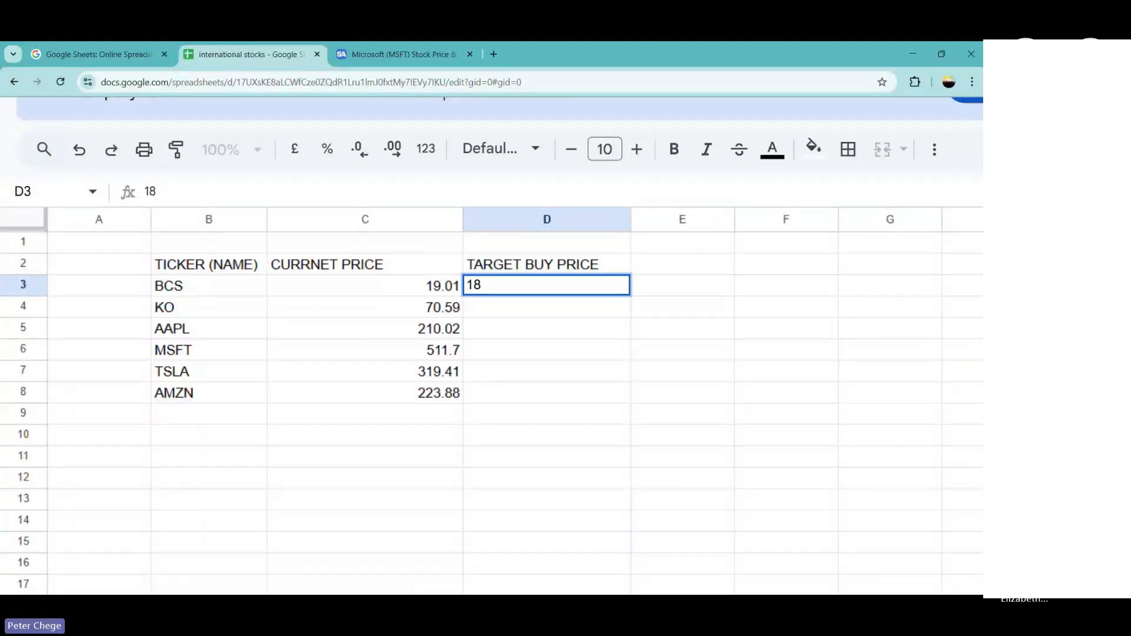
key("Return")
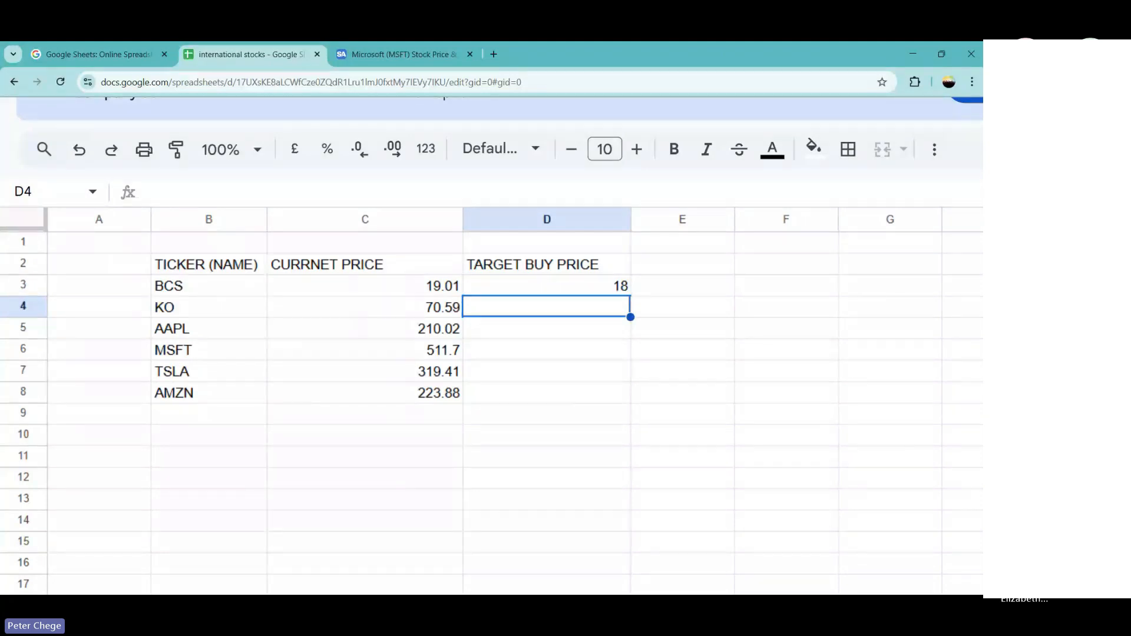
type("60")
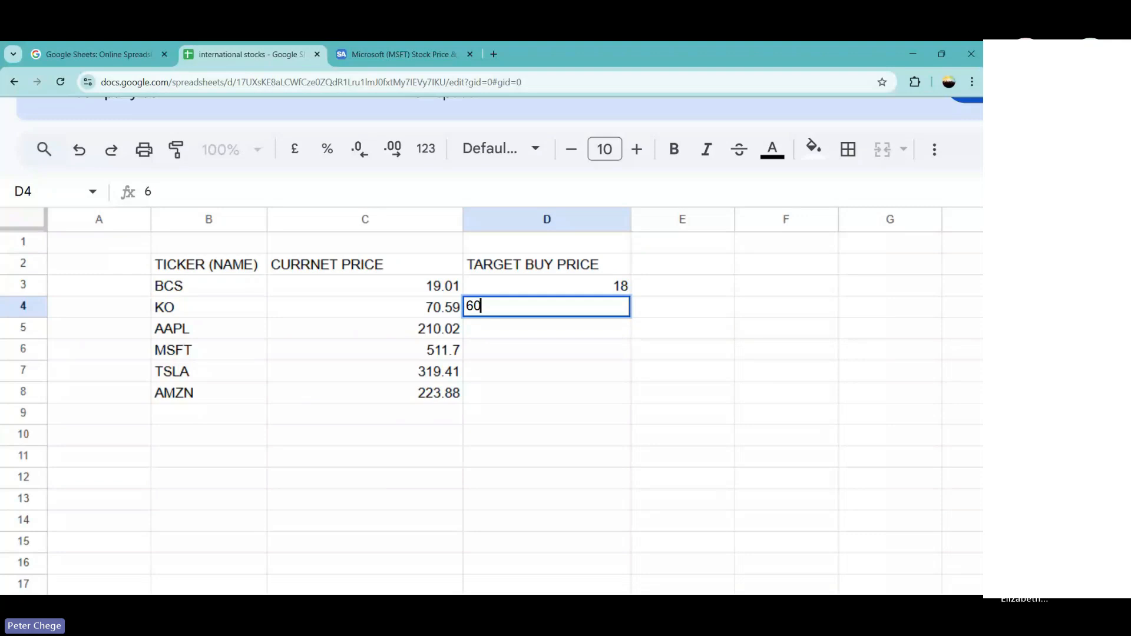
key("Return")
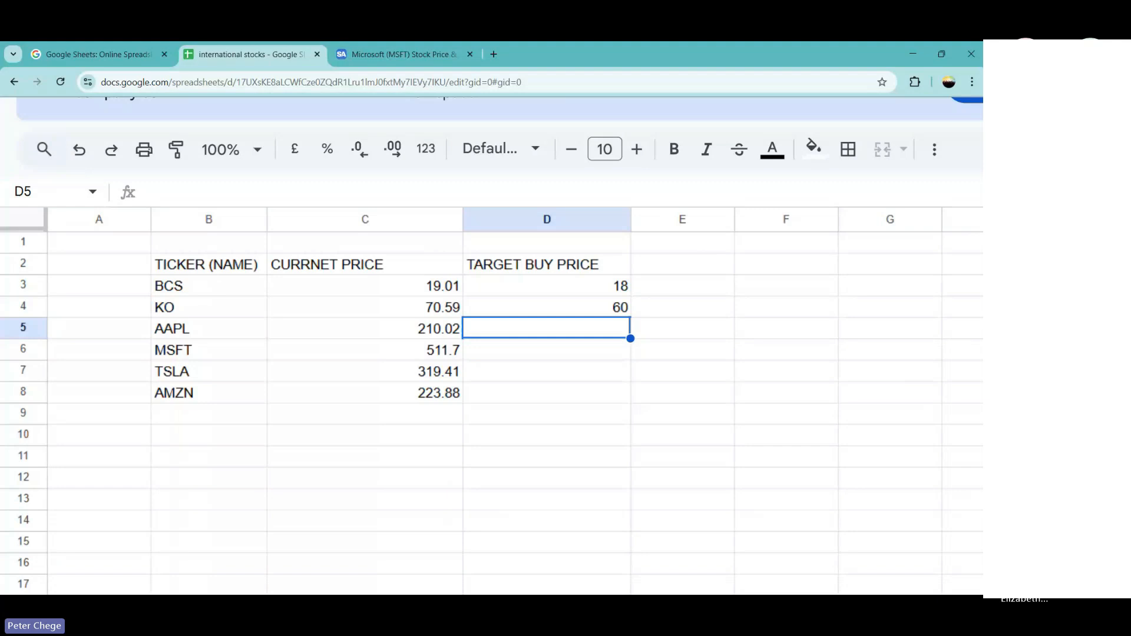
type("15")
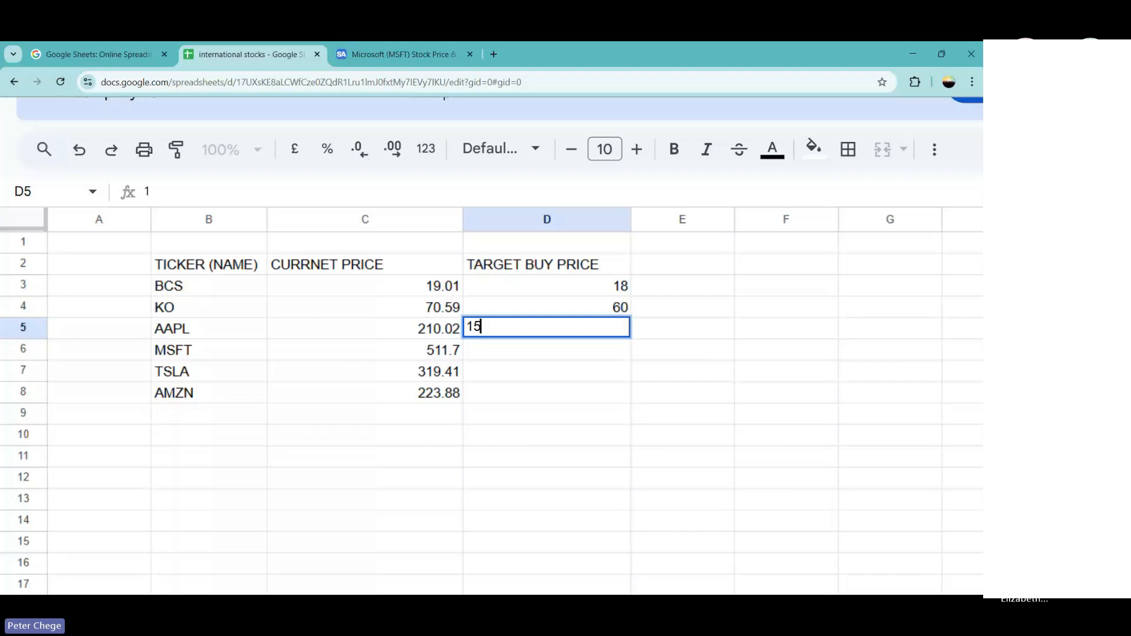
type("0")
key("Return")
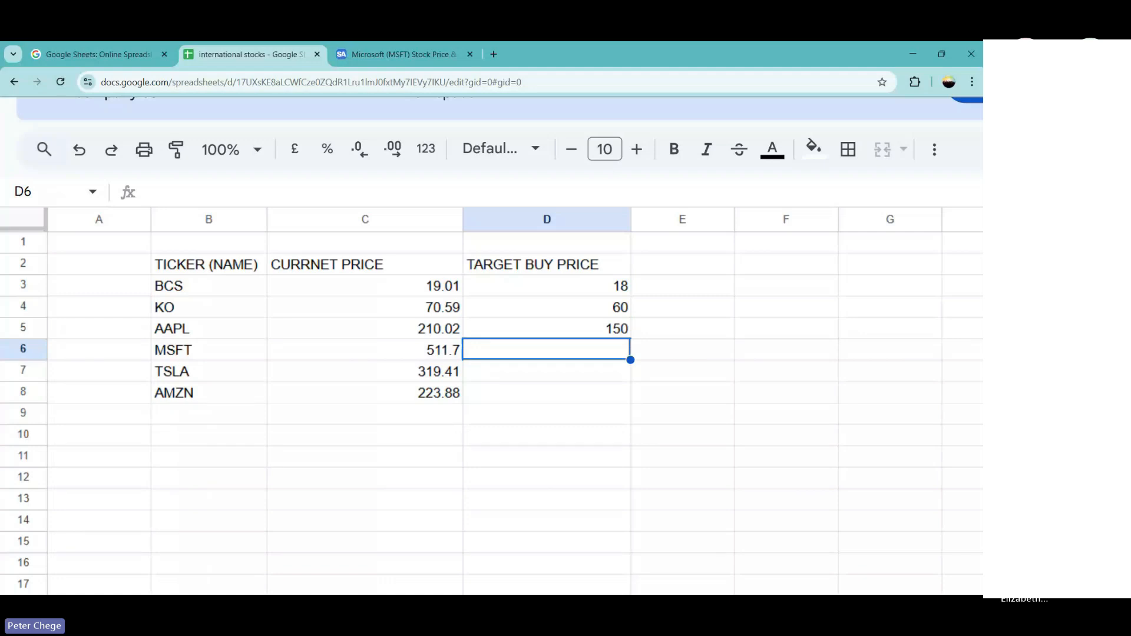
type("500")
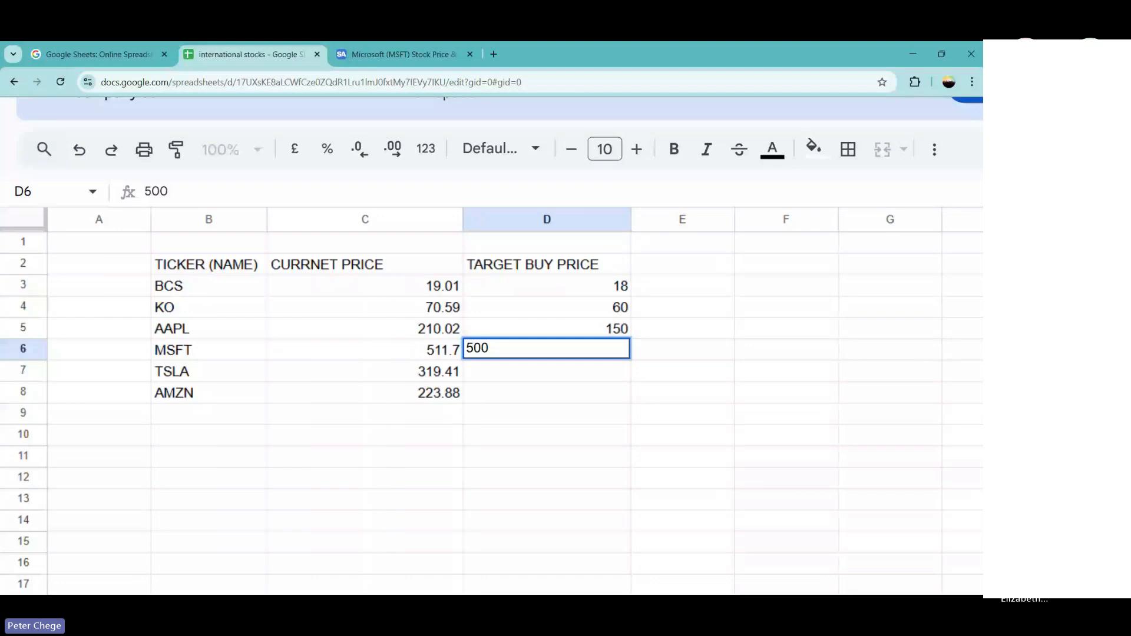
key("Return")
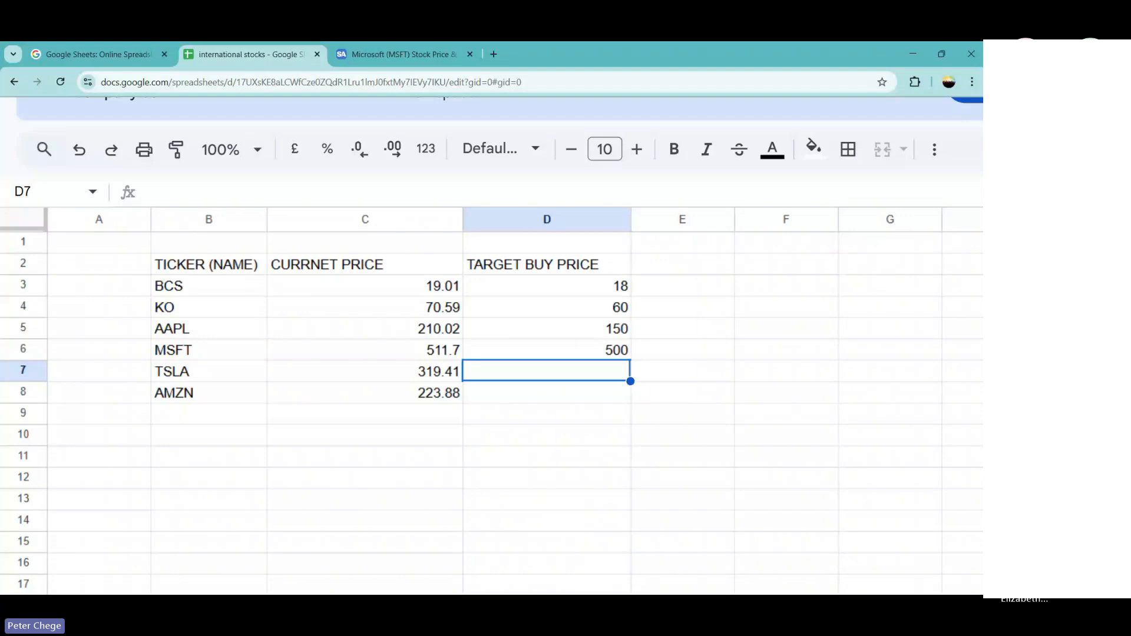
scroll(491, 346, "up", 2)
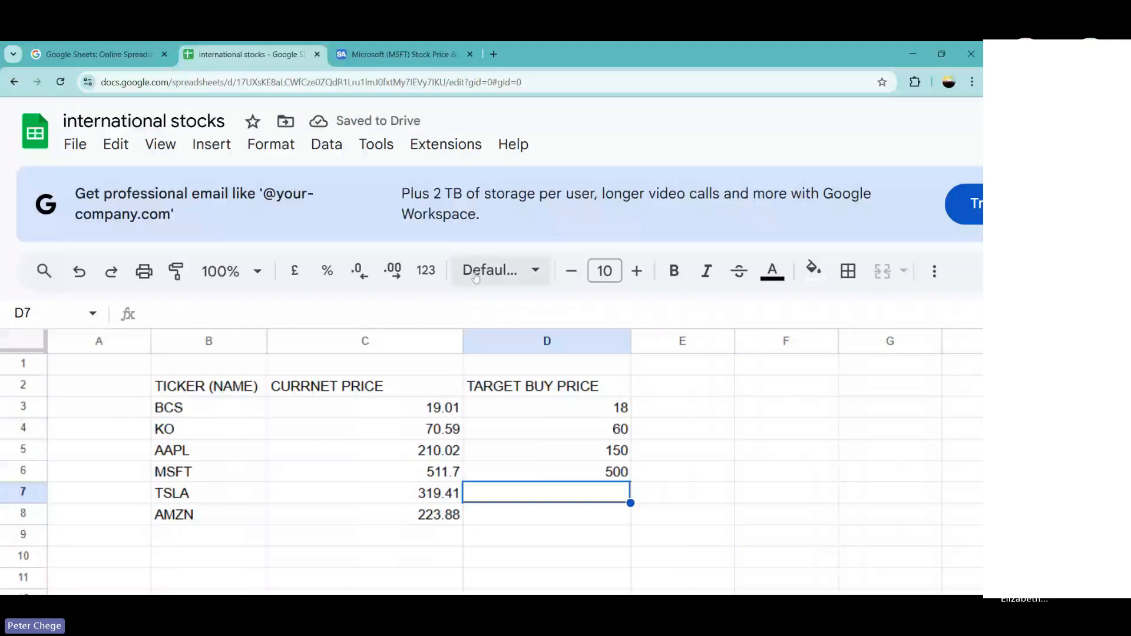
scroll(491, 471, "down", 2)
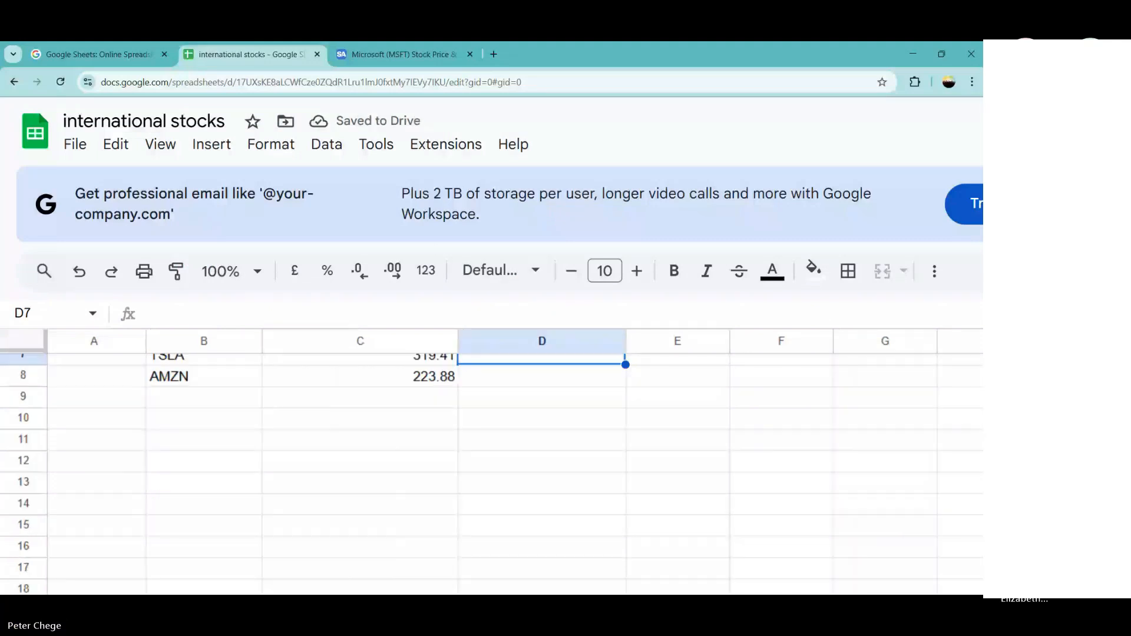
scroll(491, 471, "up", 2)
scroll(491, 471, "right", 5)
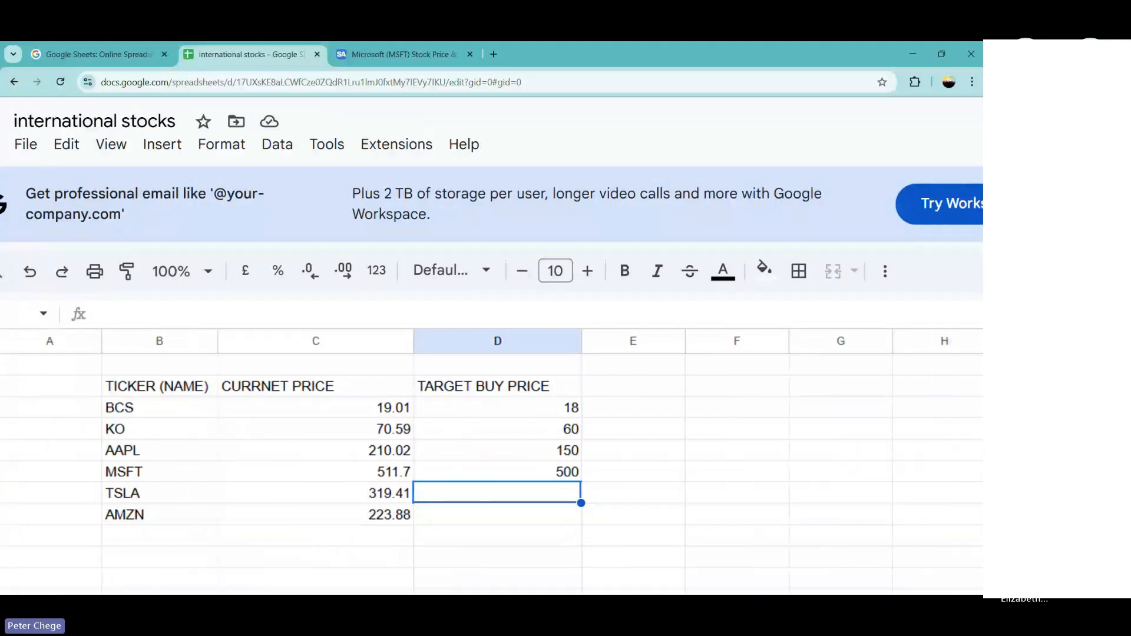
scroll(424, 424, "down", 1)
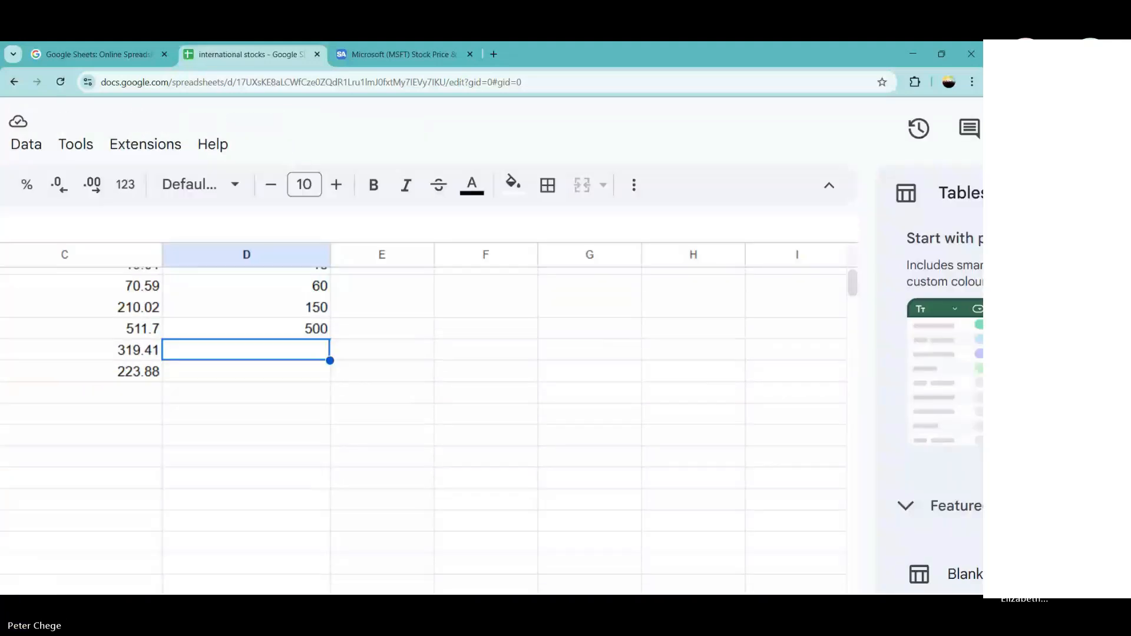
scroll(424, 424, "up", 1)
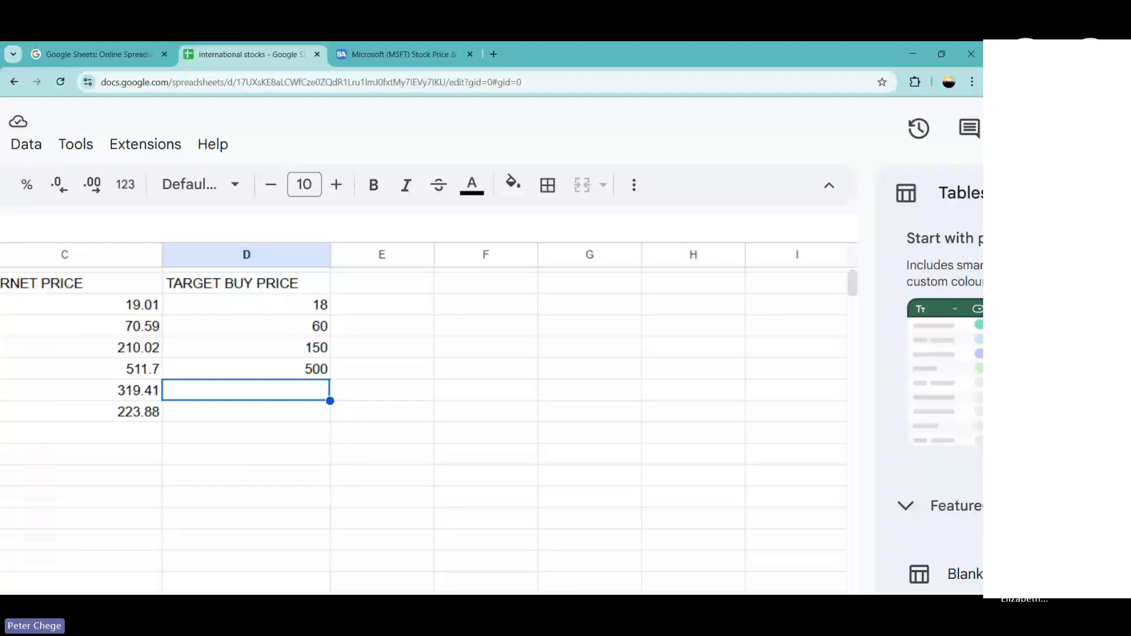
scroll(712, 436, "left", 5)
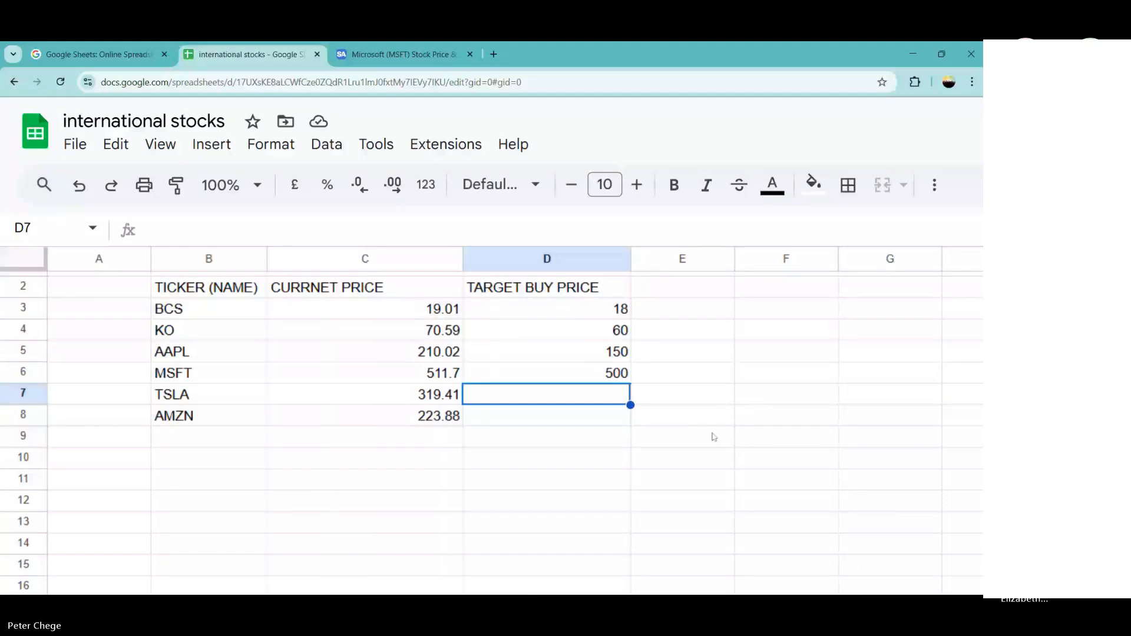
Enter target buy prices of 300 for TSLA and 200 for AMZN in cells D7 and D8.
type("3")
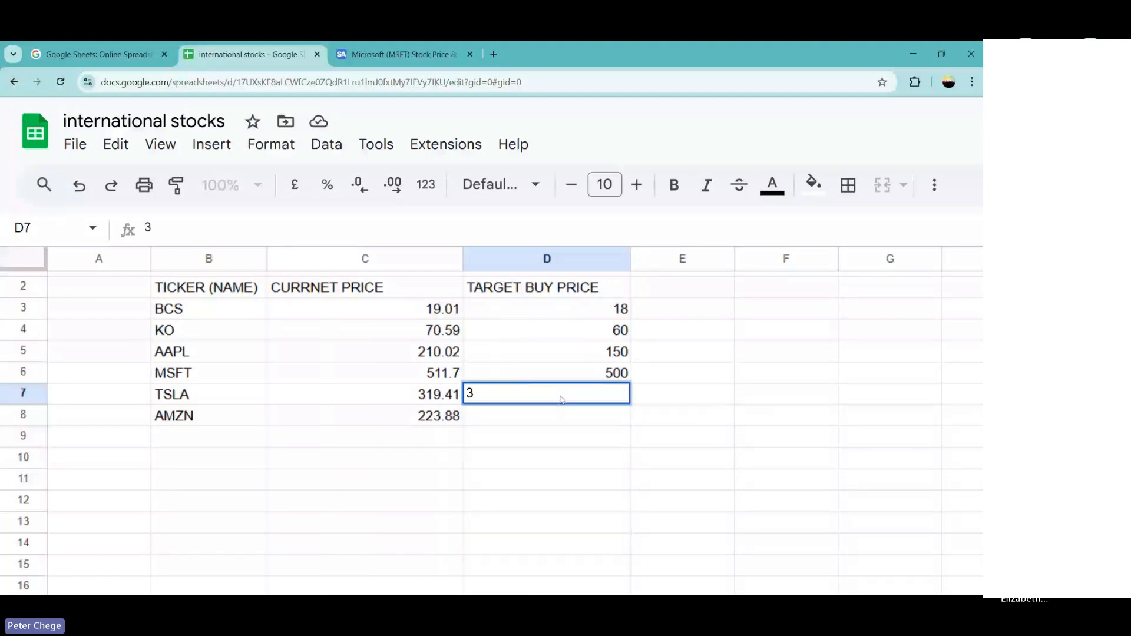
type("00")
key("Return")
type("2")
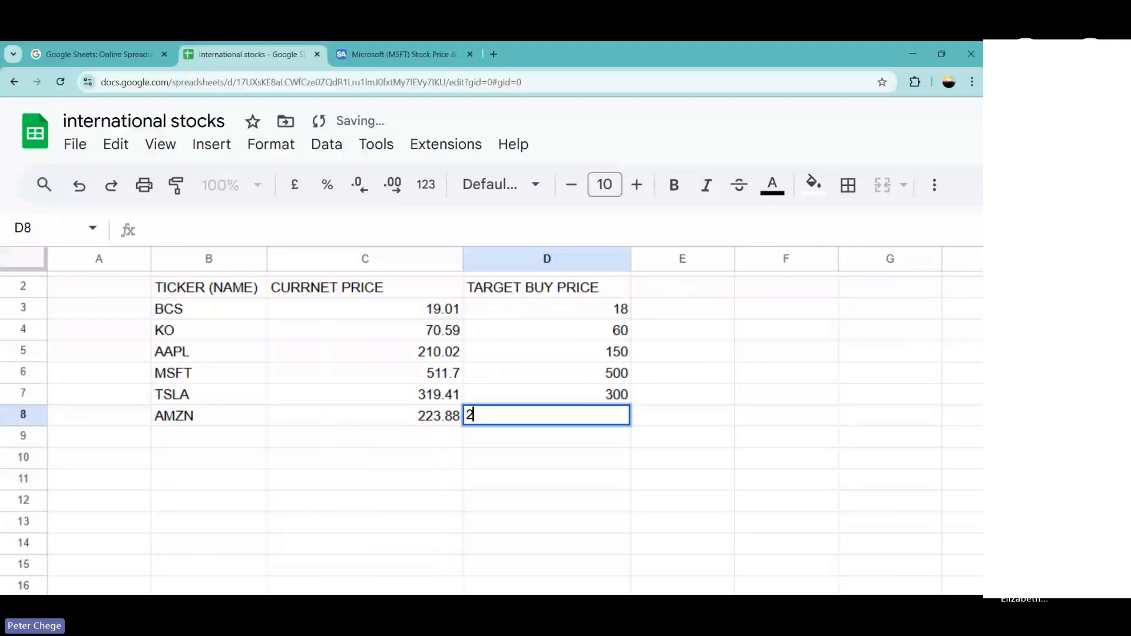
type("00")
key("Return")
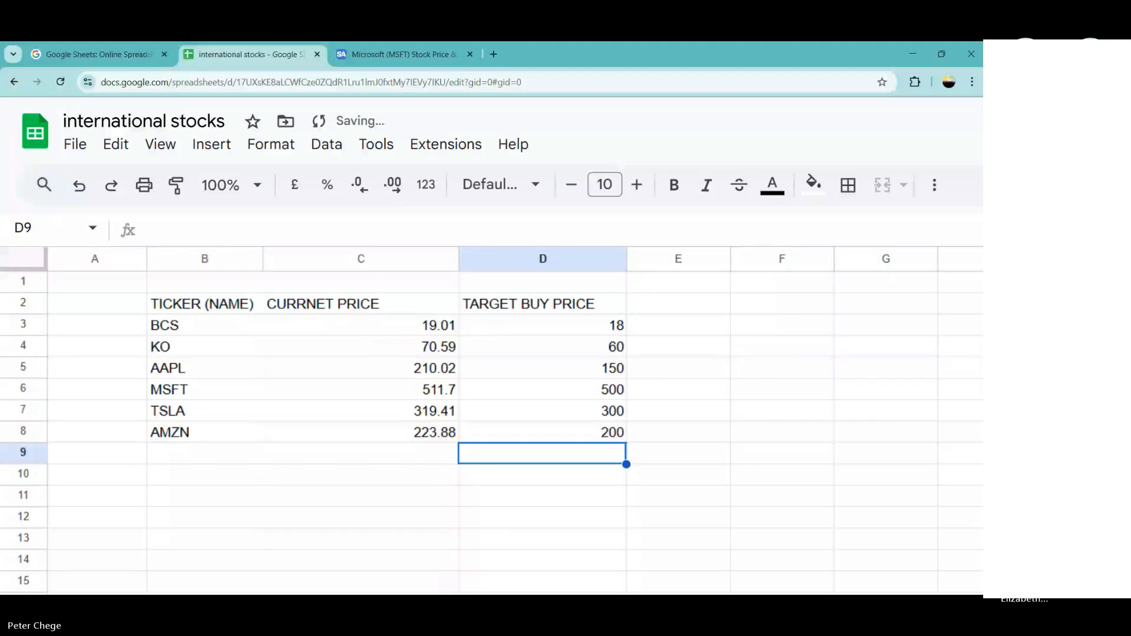
Enter the heading % CHANGE in cell E2.
left_click(677, 310)
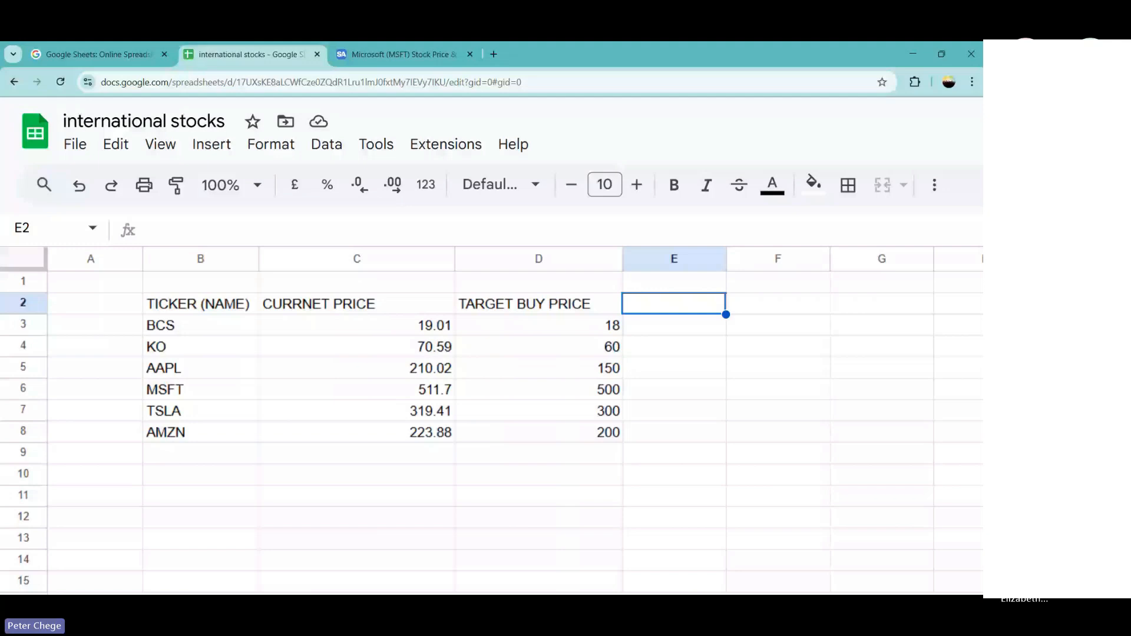
type("dEC")
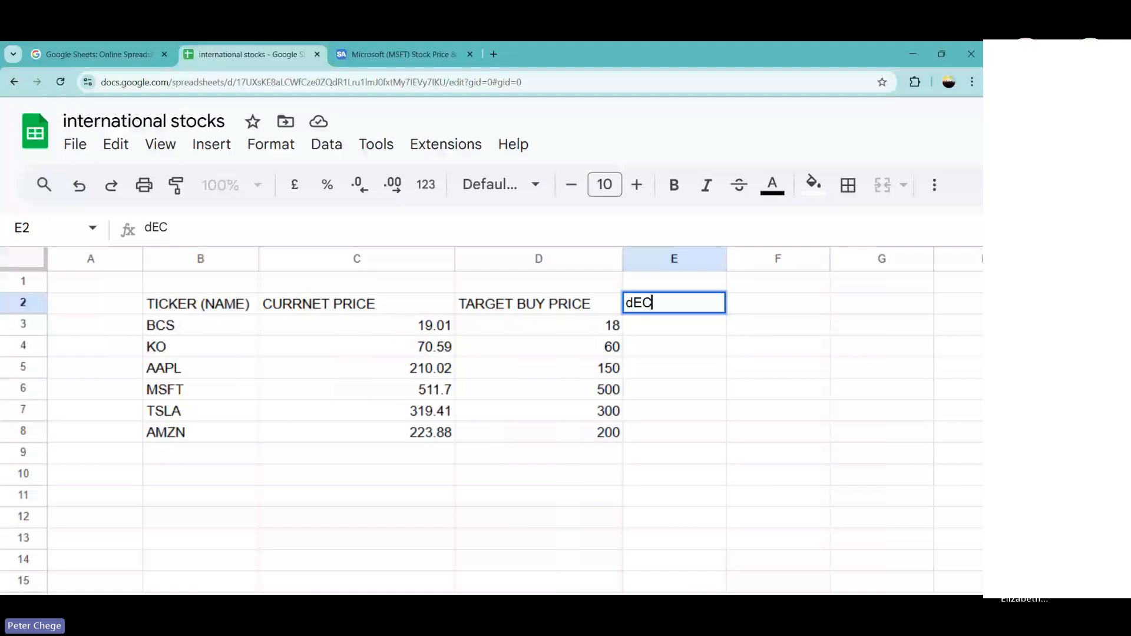
key("BackSpace")
key("BackSpace")
key("BackSpace")
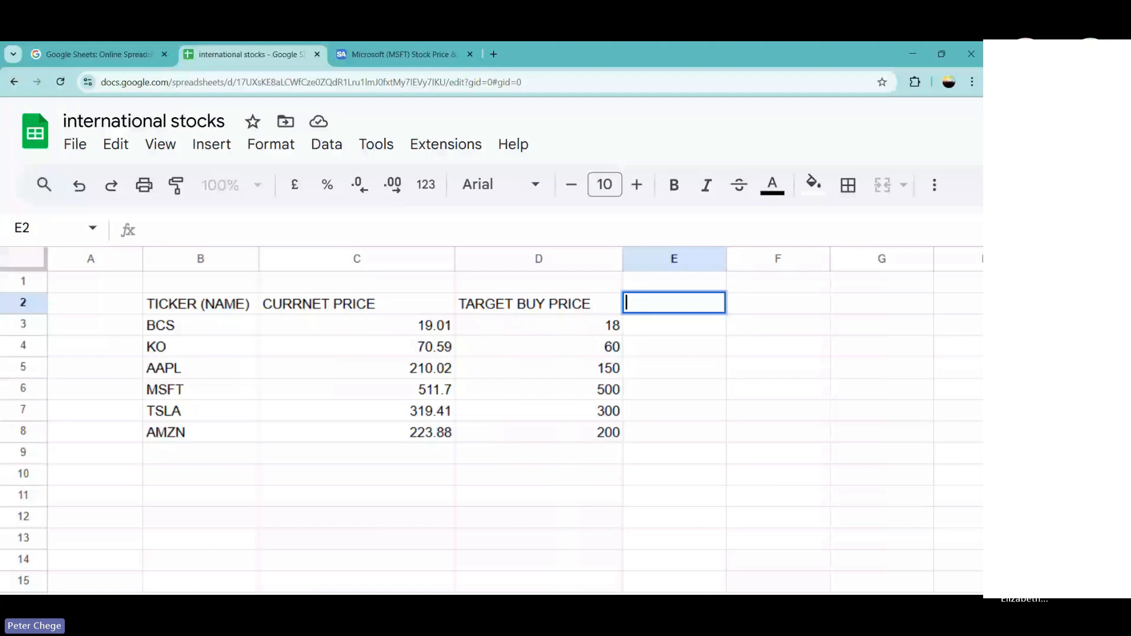
type("RATE(")
key("BackSpace")
key("BackSpace")
key("BackSpace")
key("BackSpace")
key("BackSpace")
type("% CHANGE")
Enter the formula =(D3-C3) in cell E3 to subtract the BCS current price from its target buy price.
left_click(664, 329)
type("=")
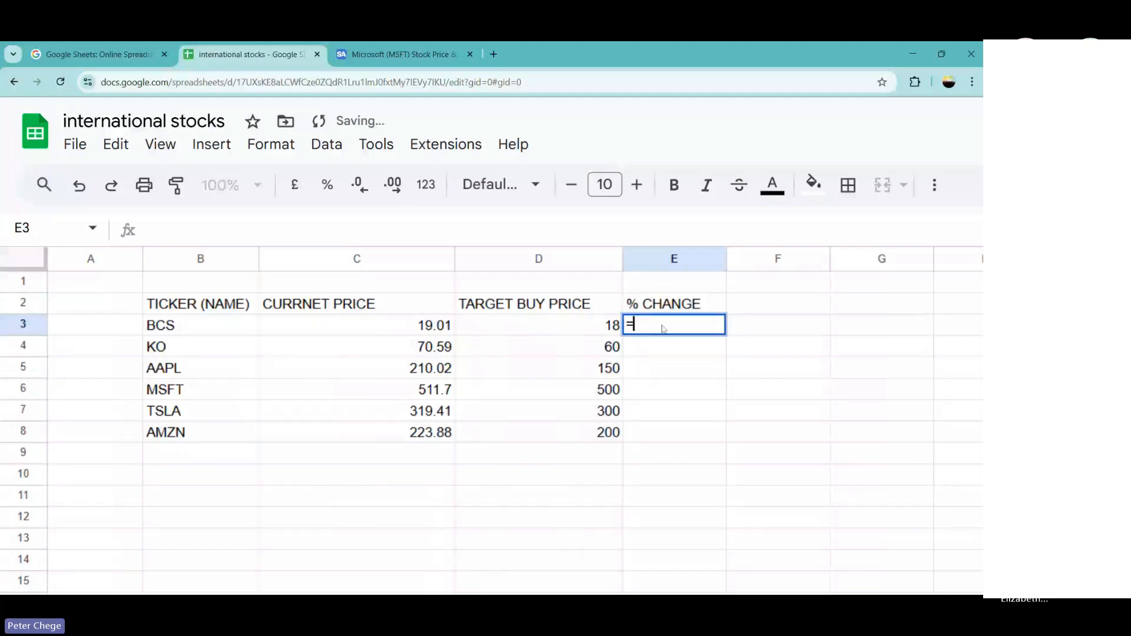
left_click(600, 336)
type("-")
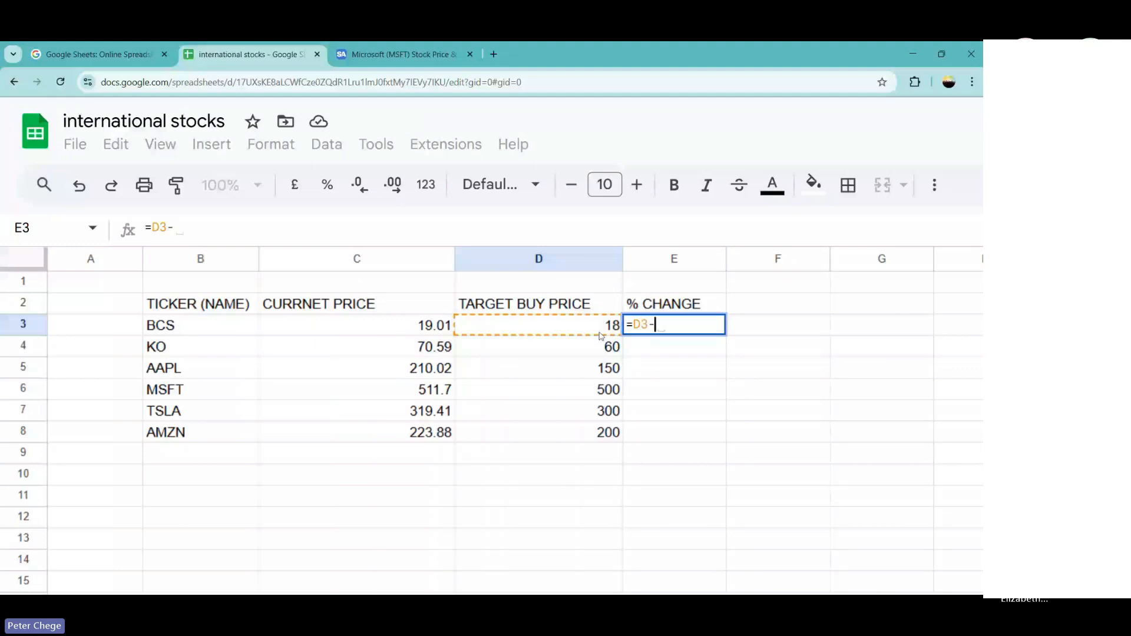
left_click(432, 329)
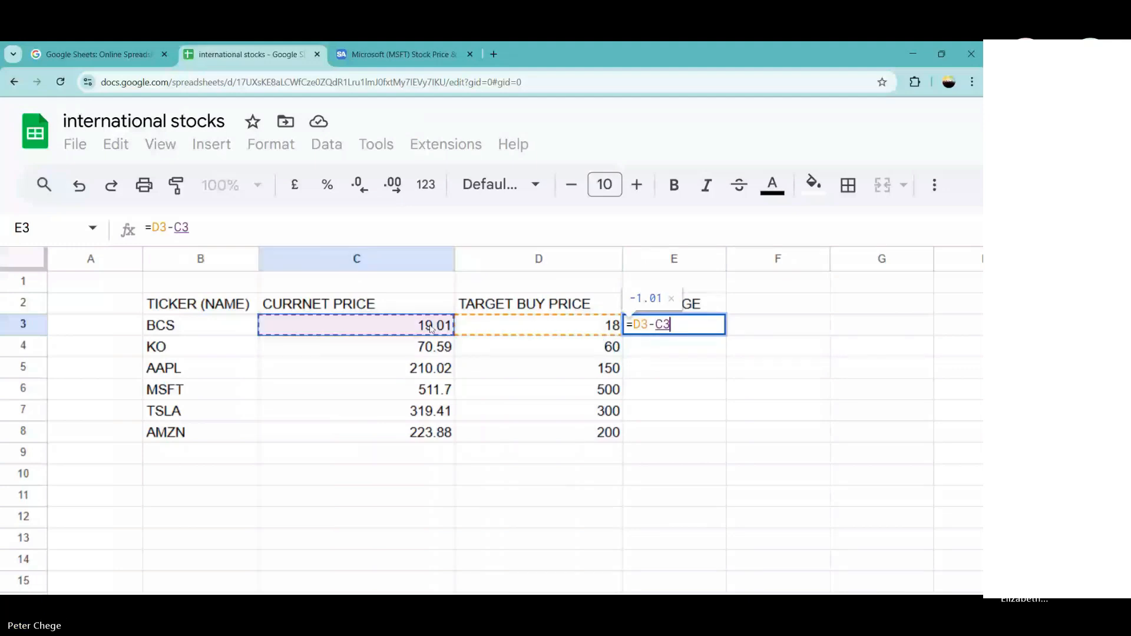
type(")")
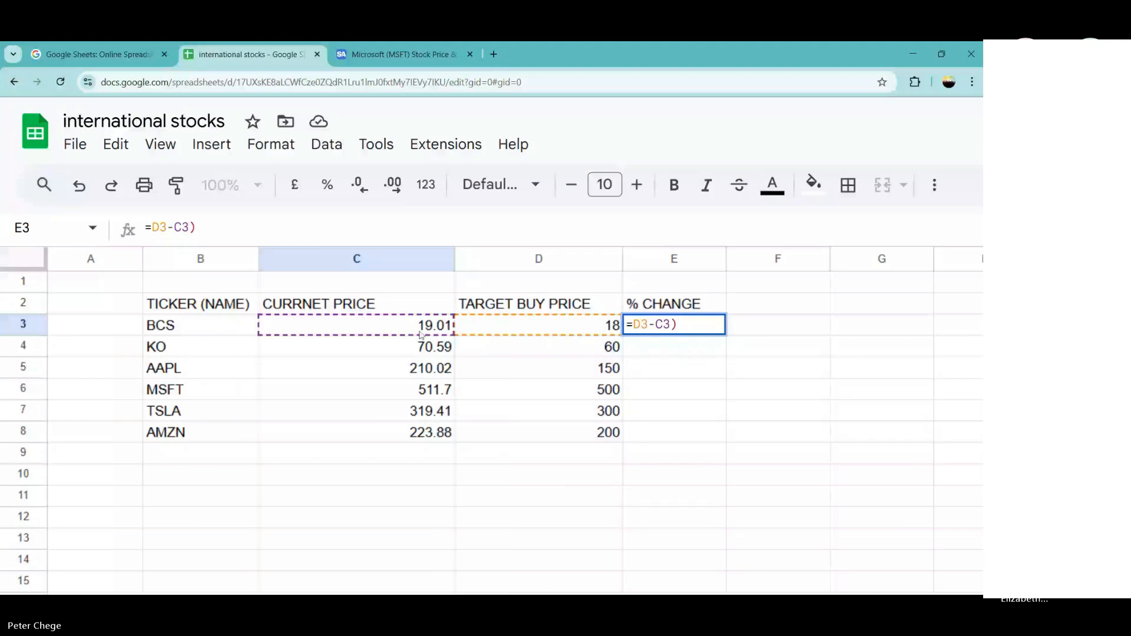
left_click(637, 324)
type("(")
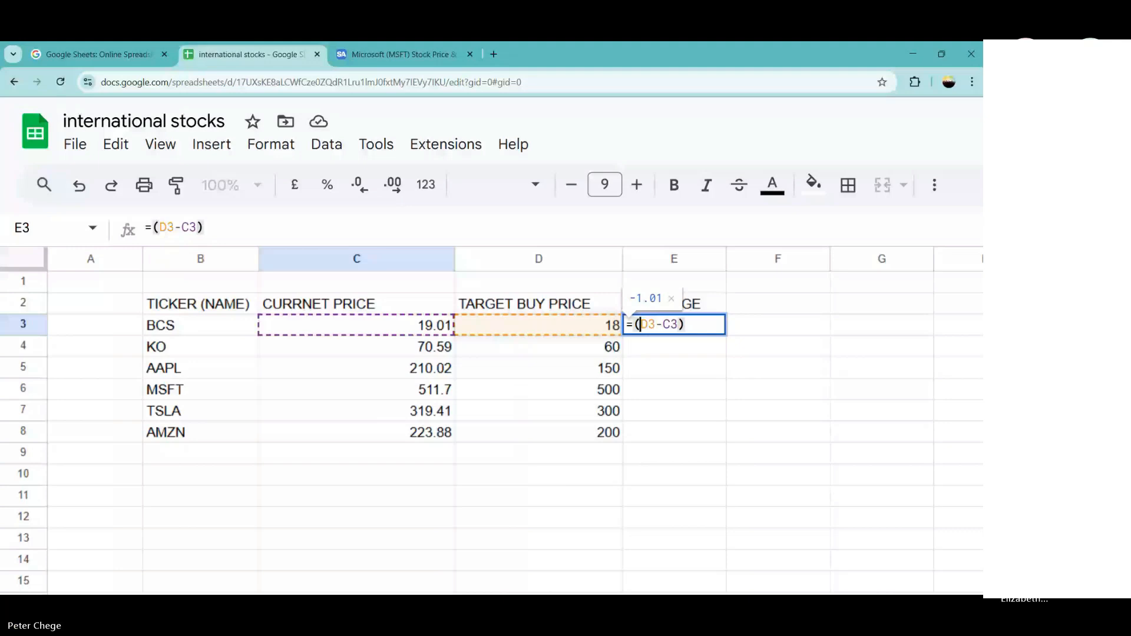
key("Return")
Format cell E3 as a percentage and fill its formula down through E8.
left_click(688, 328)
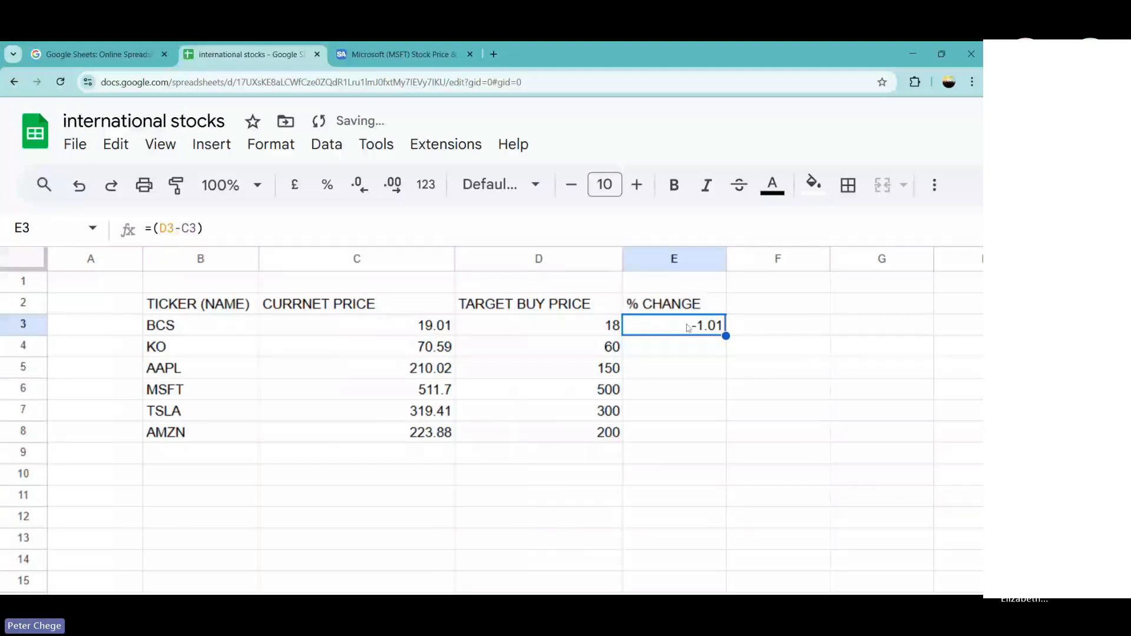
key("ctrl+shift+5")
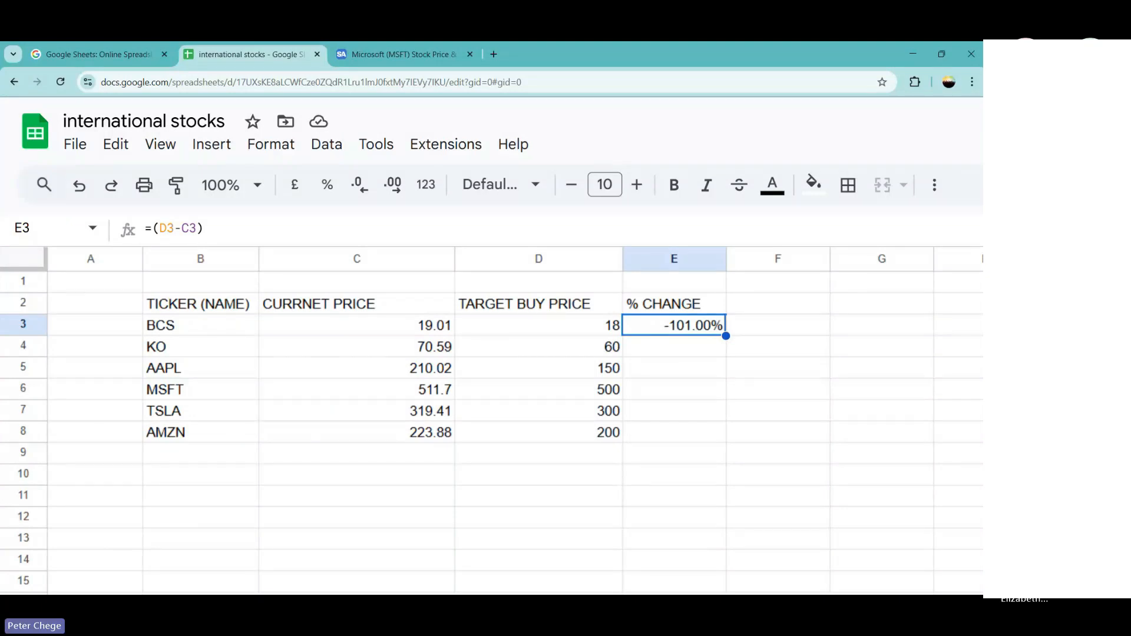
double_click(725, 335)
left_click(777, 367)
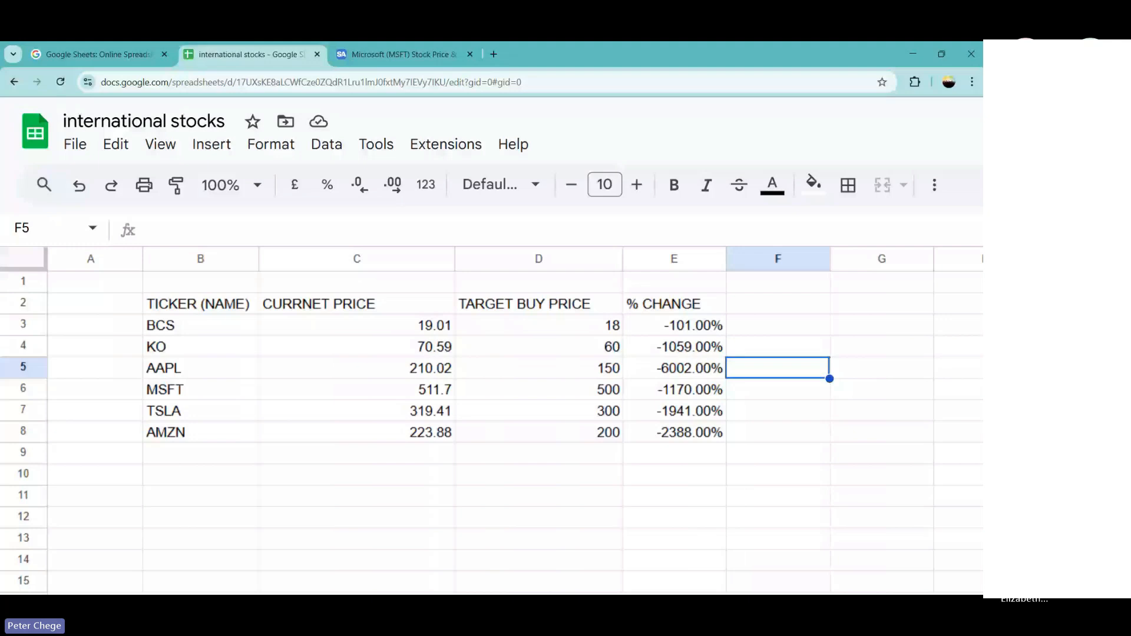
Reduce the percentages in E3:E8 to zero decimal places.
left_click_drag(675, 325, 673, 437)
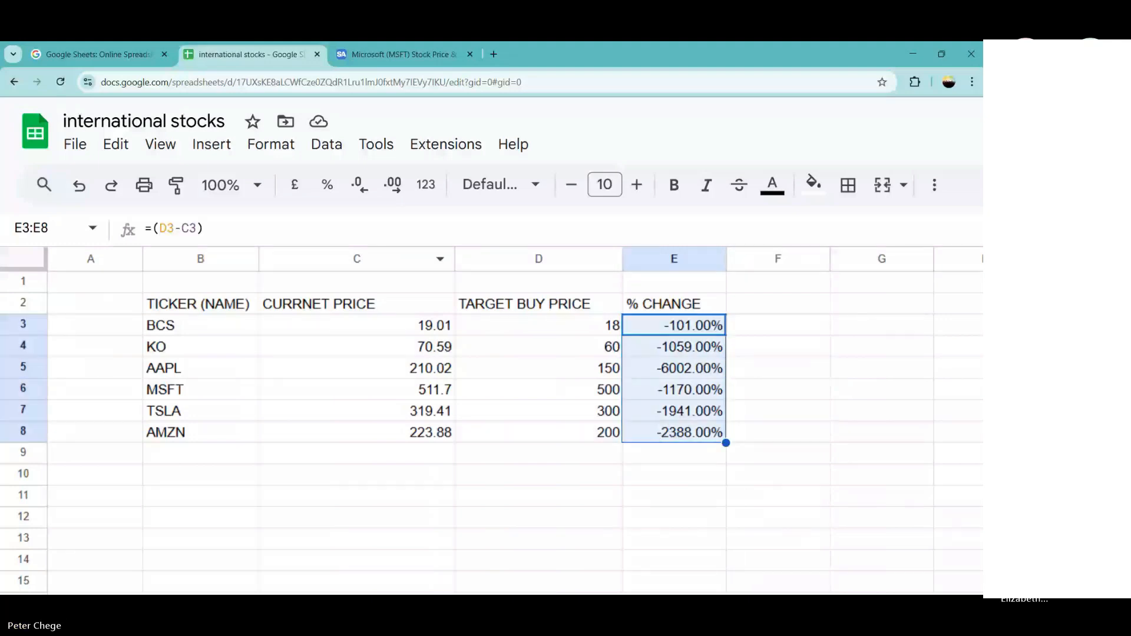
left_click(399, 196)
left_click(361, 187)
left_click(363, 188)
left_click(360, 187)
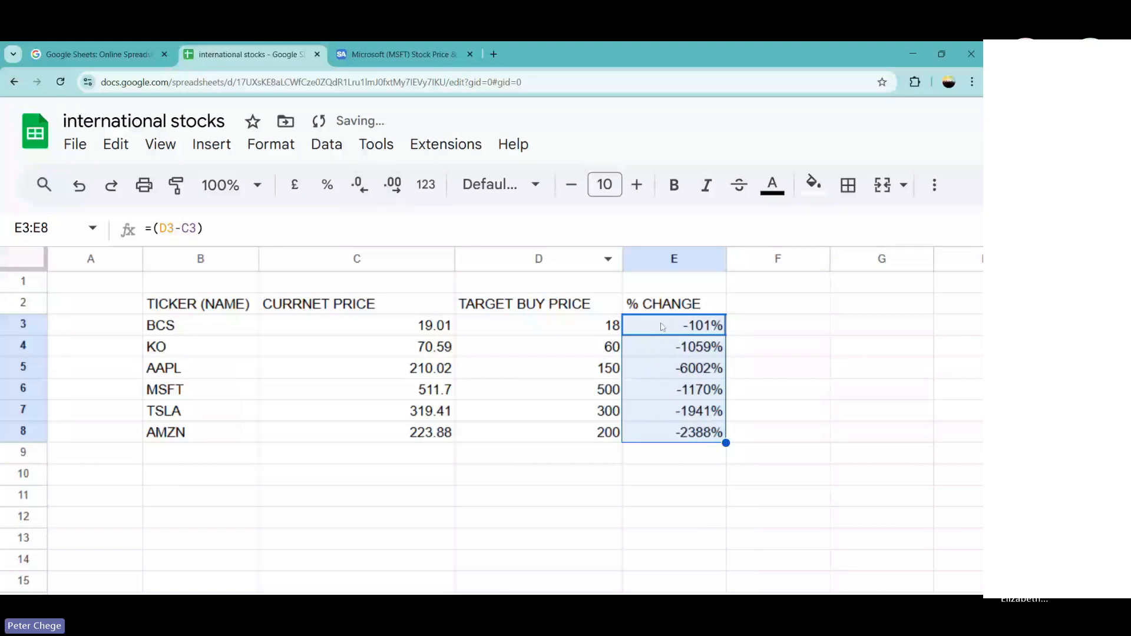
Enter the heading DECISION in cell F2.
left_click(771, 304)
type("DECIS")
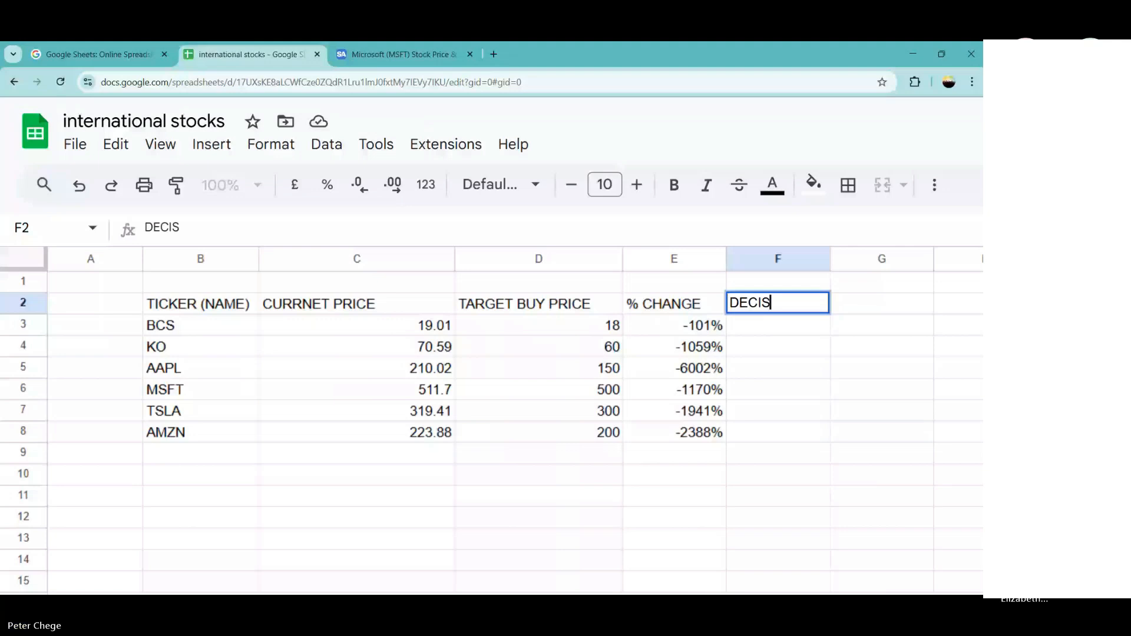
type("ION")
left_click(778, 333)
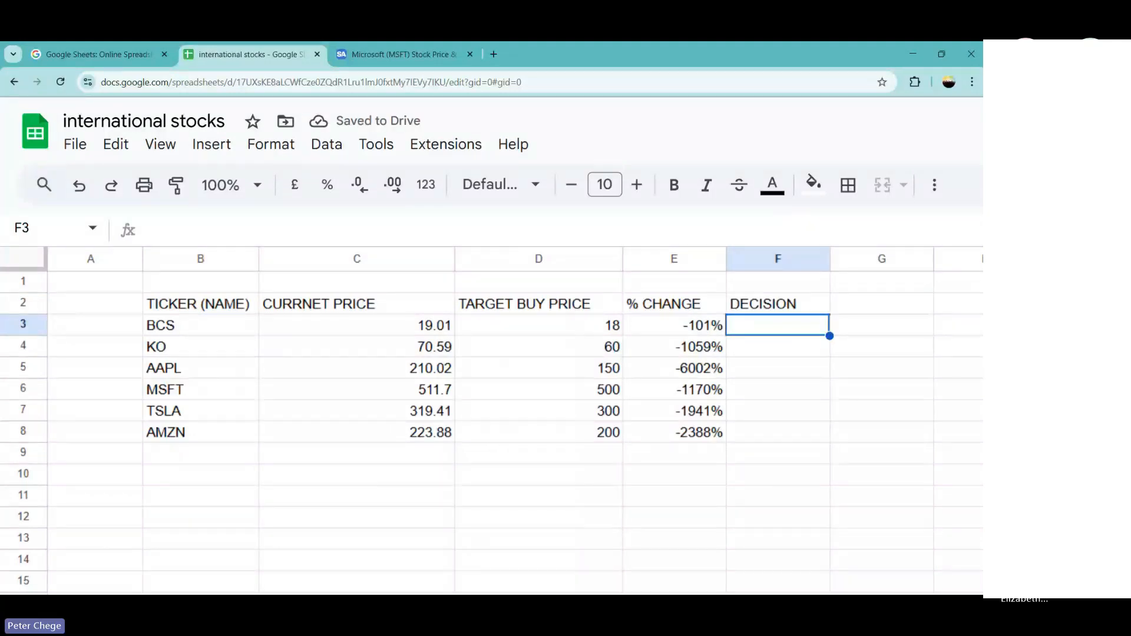
type("=")
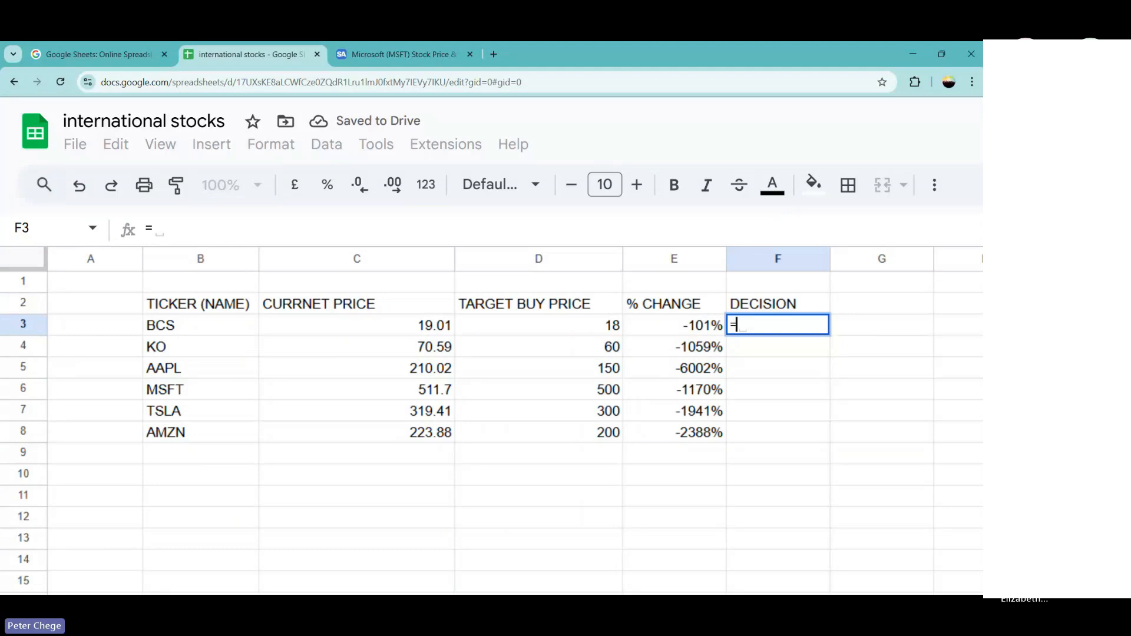
type("(IF")
left_click(692, 330)
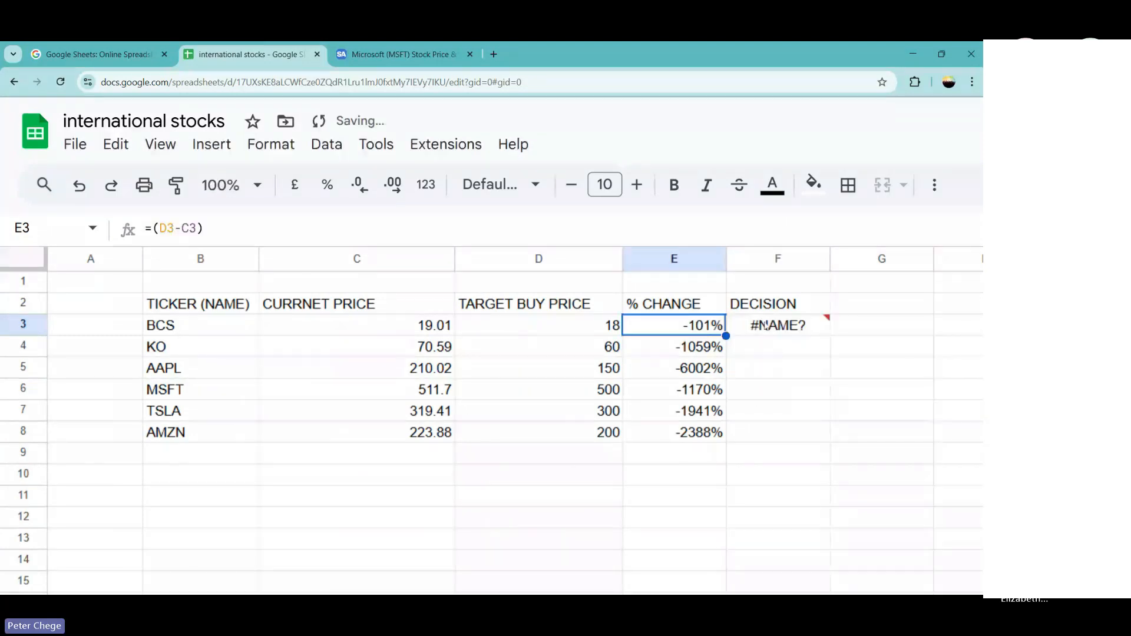
left_click(765, 325)
left_click(174, 229)
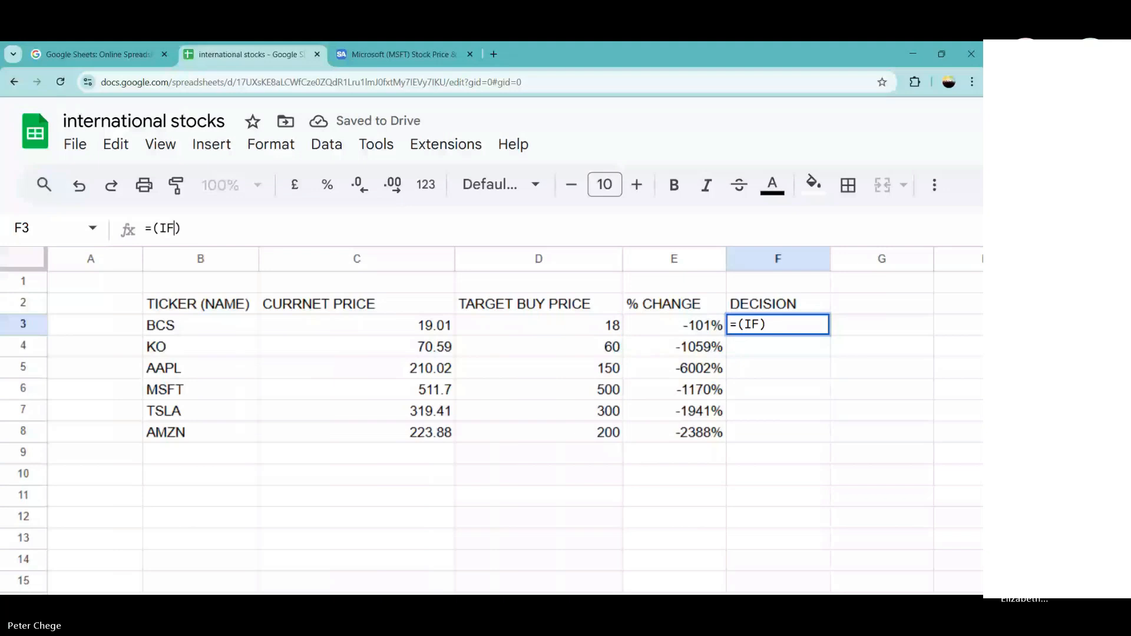
key("BackSpace")
key("BackSpace")
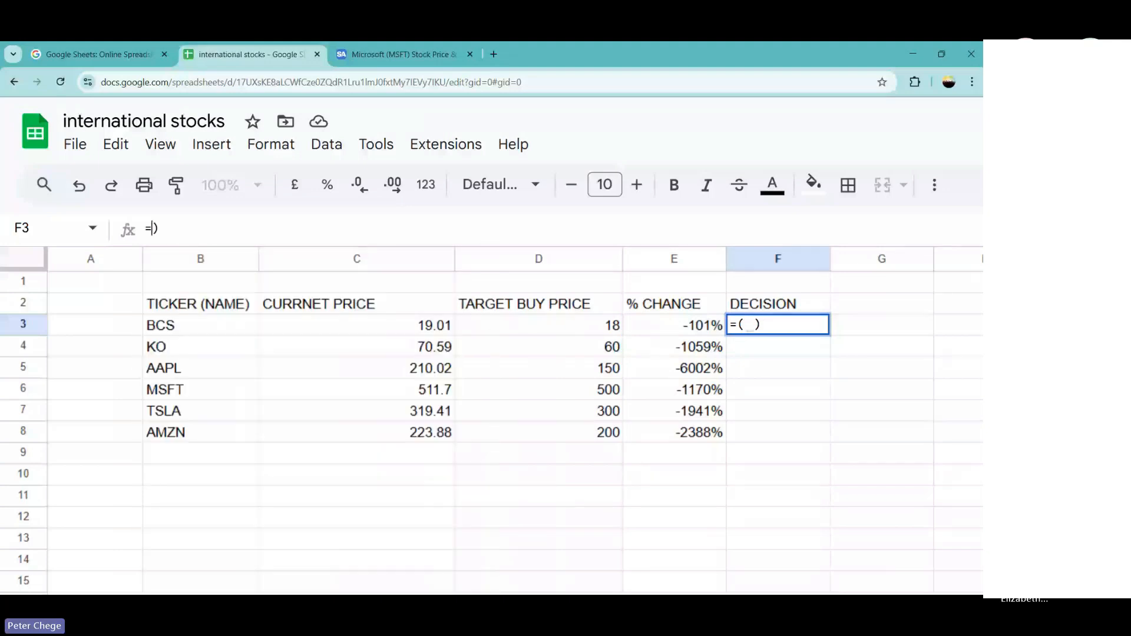
key("BackSpace")
key("Delete")
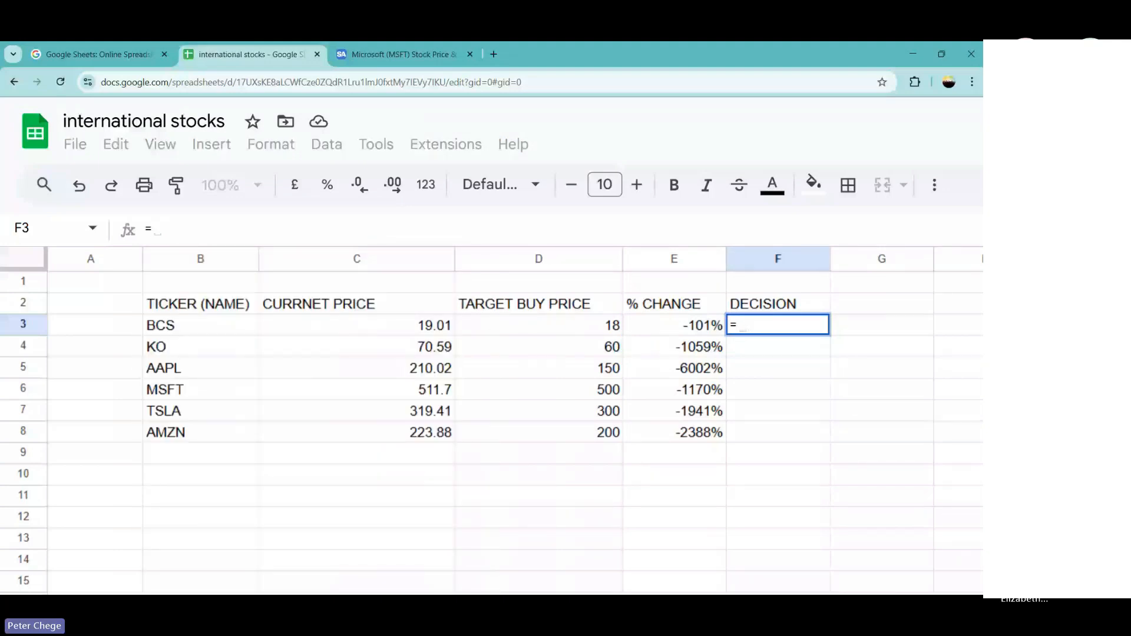
Write the formula =IF(E3<=0,"bUY","WAIT") in cell F3 to derive the BCS decision from its % change.
type("IF")
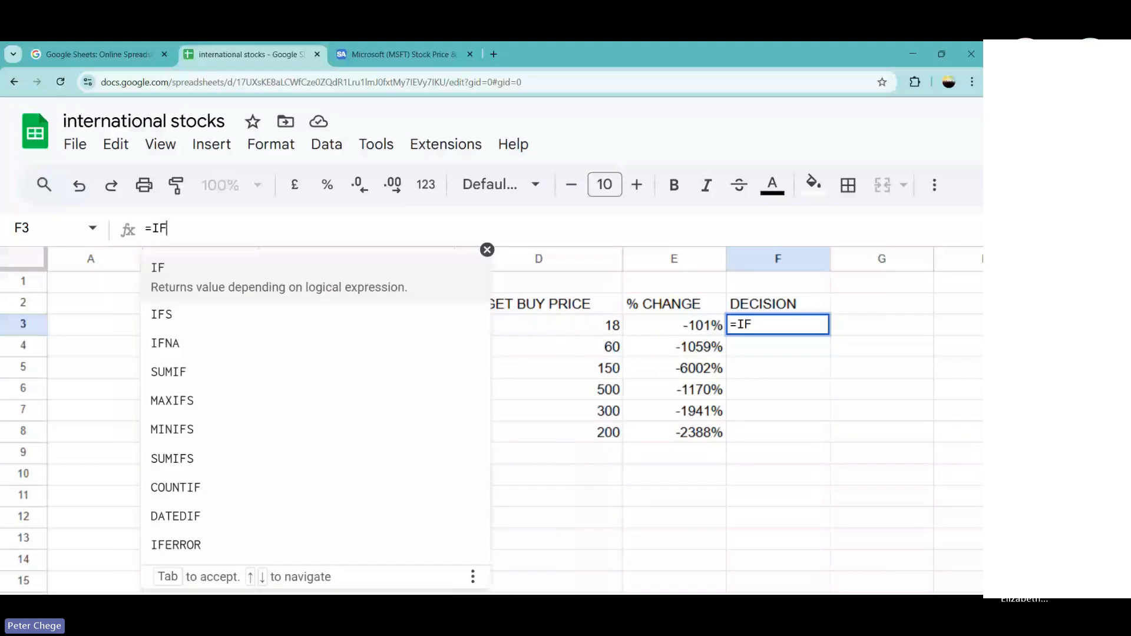
type("(")
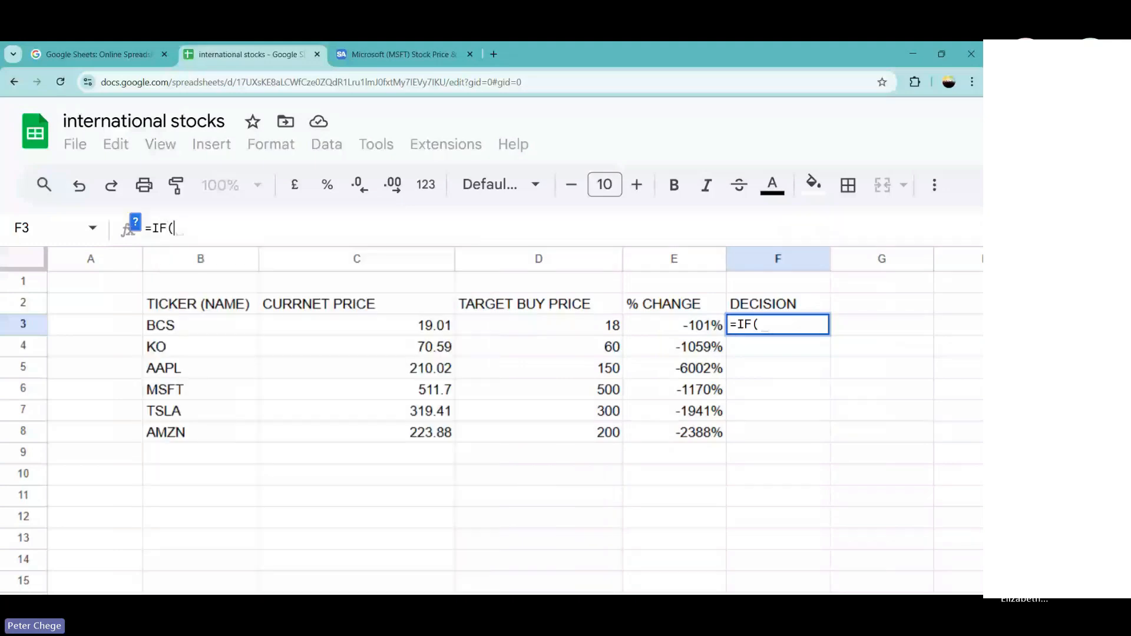
left_click(678, 328)
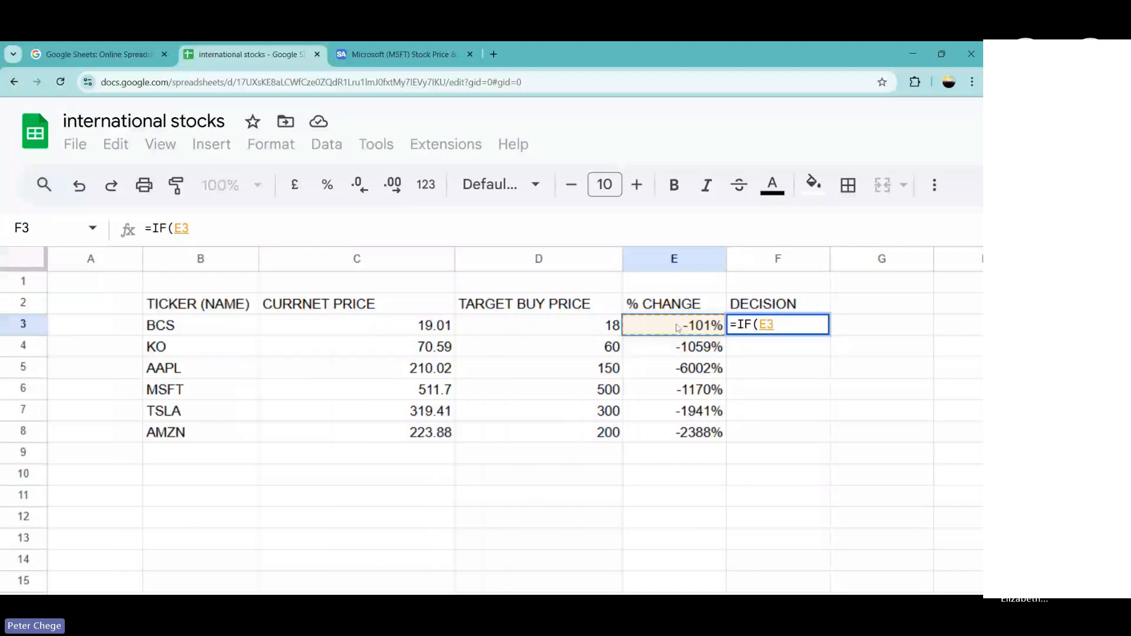
type("<")
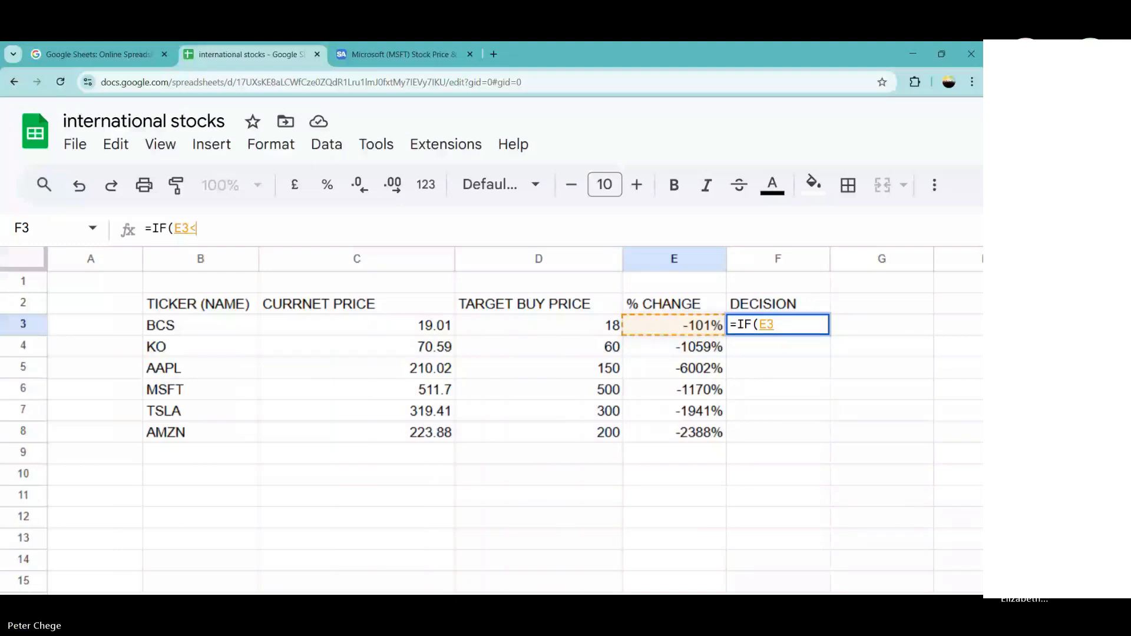
type("=0,")
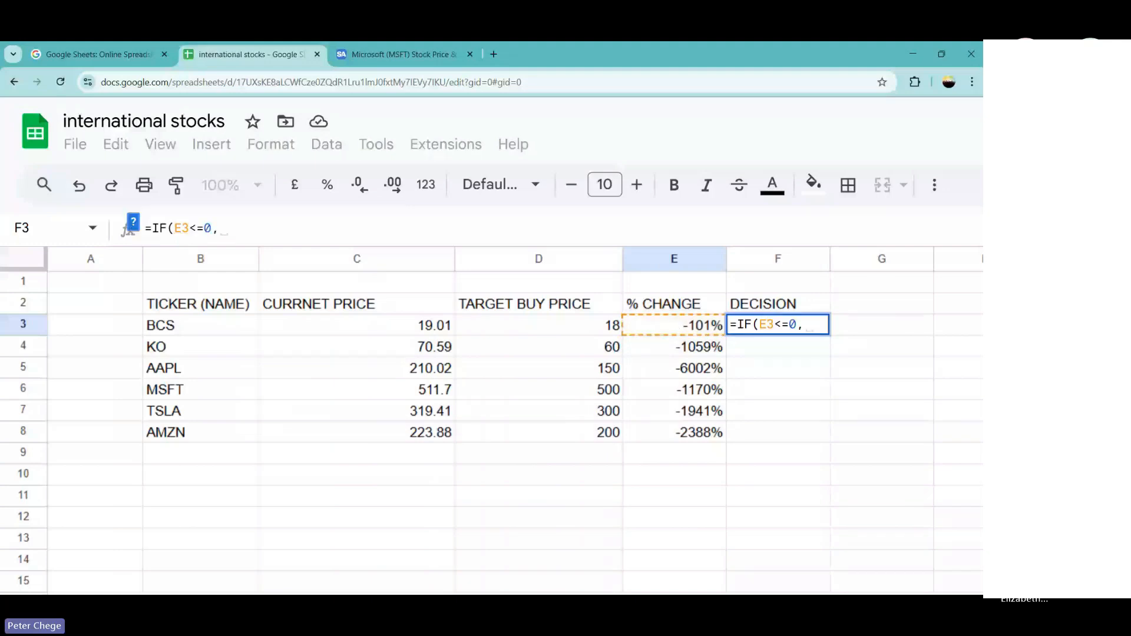
type(":")
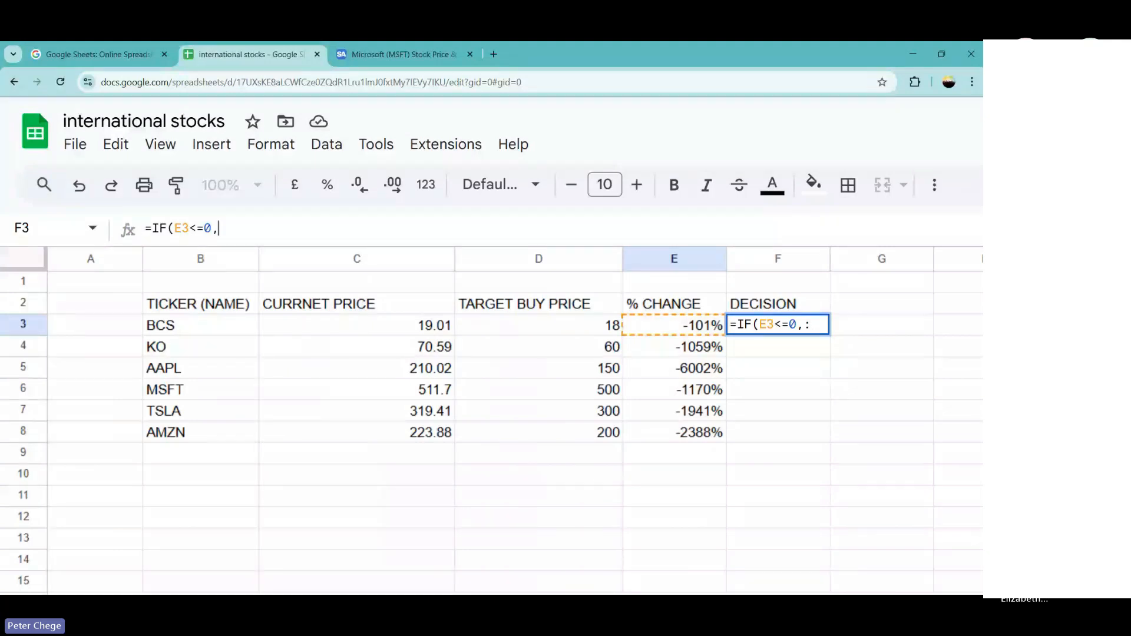
key("BackSpace")
type("\"by")
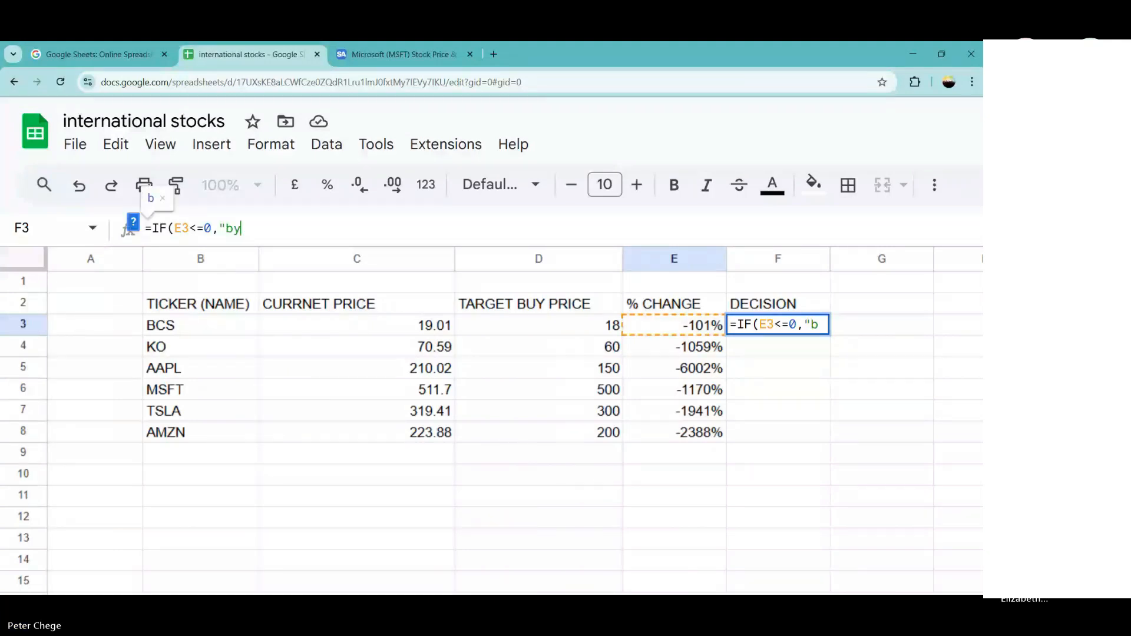
type("u")
key("BackSpace")
key("BackSpace")
type("UY\"")
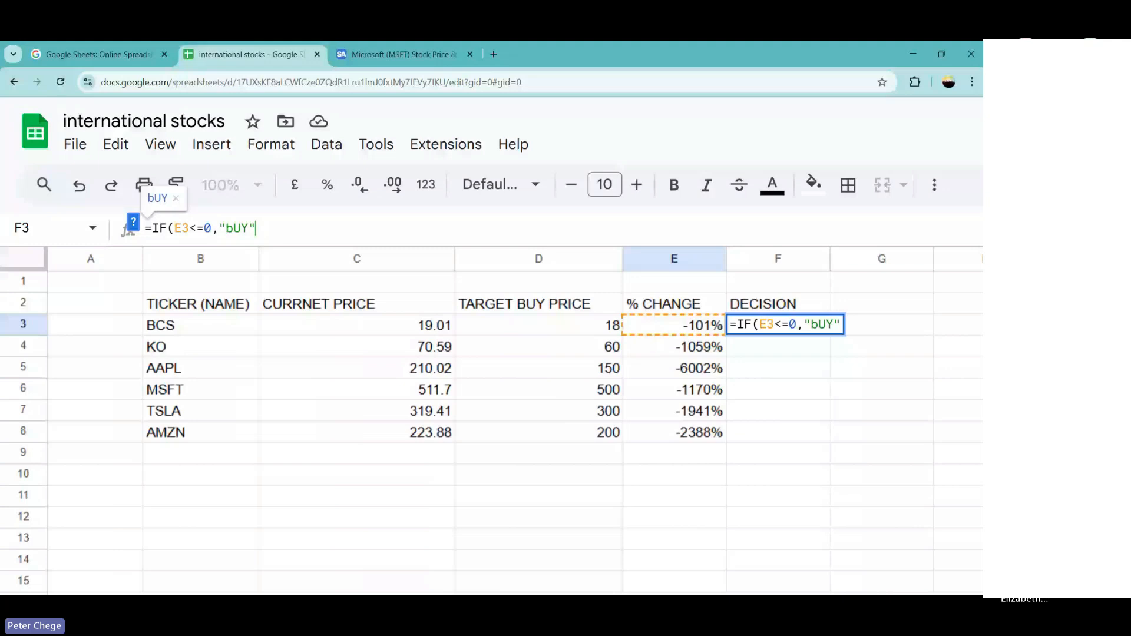
type(",\"")
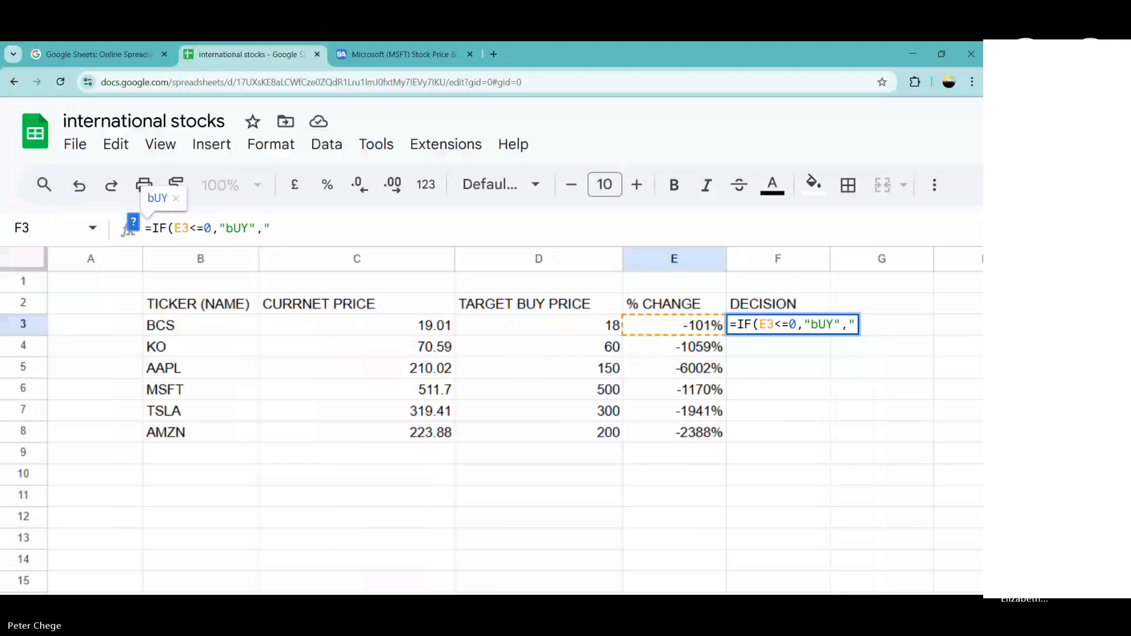
type("WAIT")
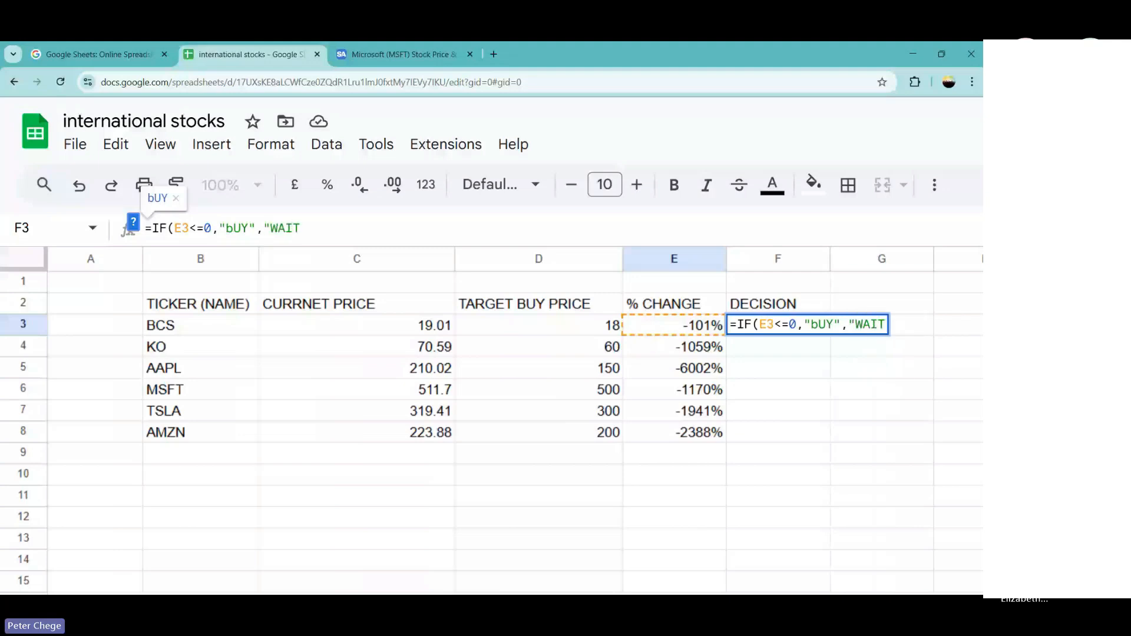
type("\"")
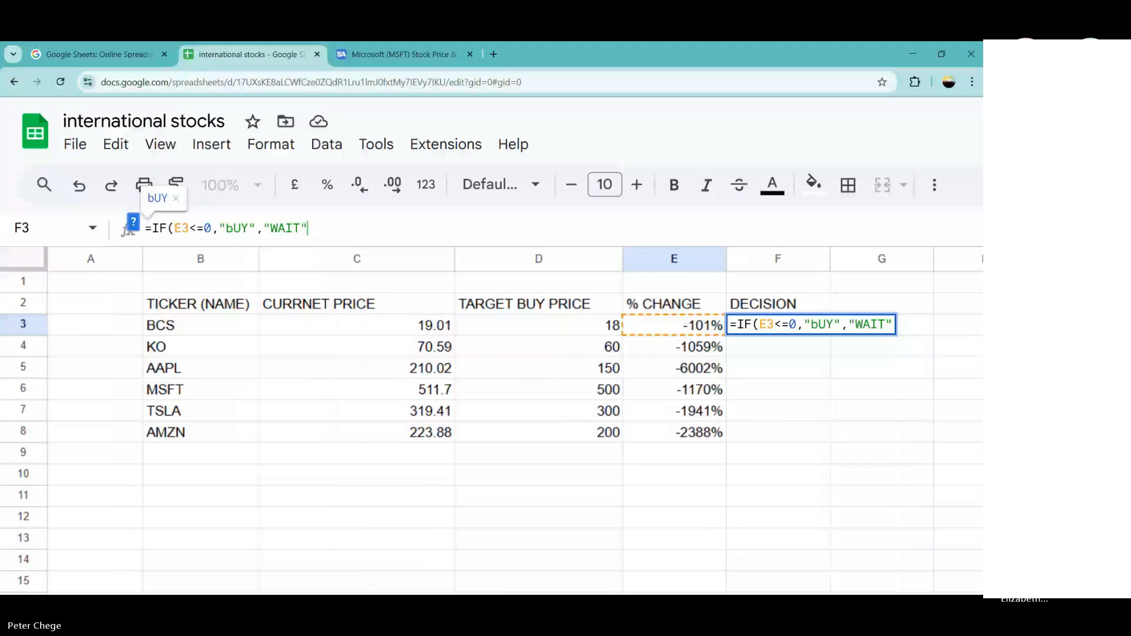
type(")")
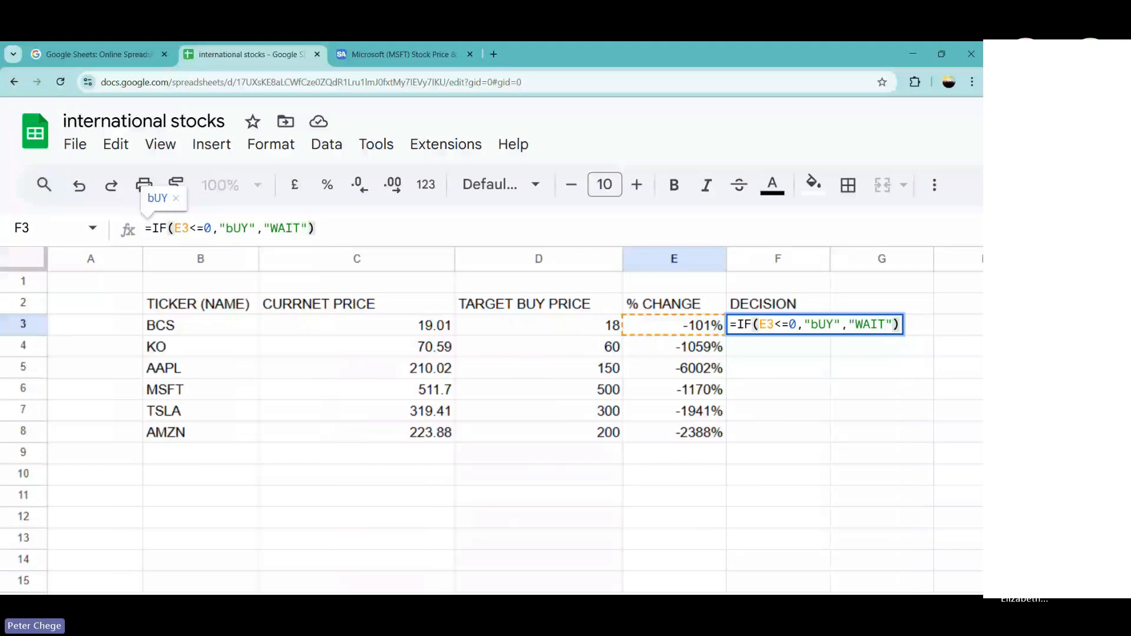
Correct the F3 formula's first result text to uppercase "BUY" and commit it.
left_click(233, 228)
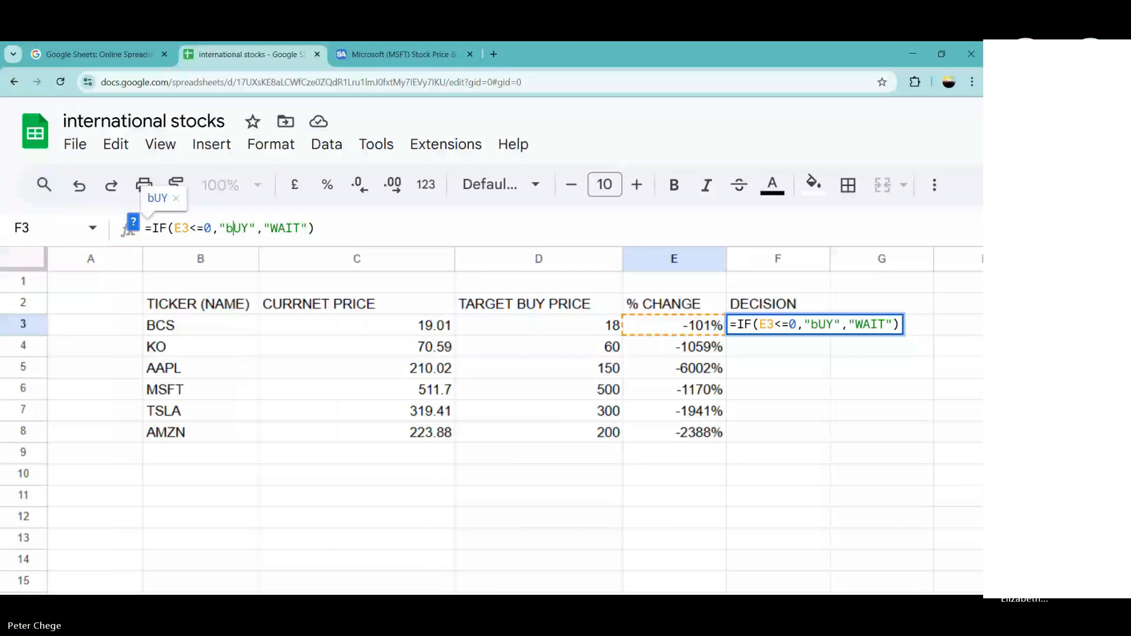
key("BackSpace")
type("B")
key("Return")
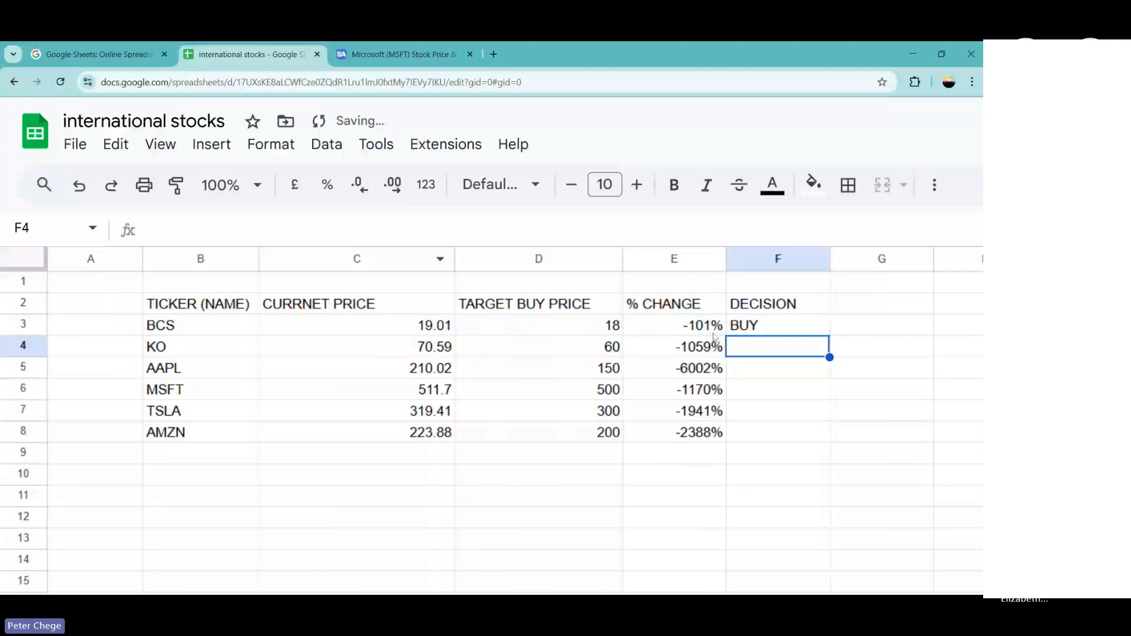
Change the comparison in the F3 decision formula to >=, making it =IF(E3>=0,"BUY","WAIT").
left_click(746, 334)
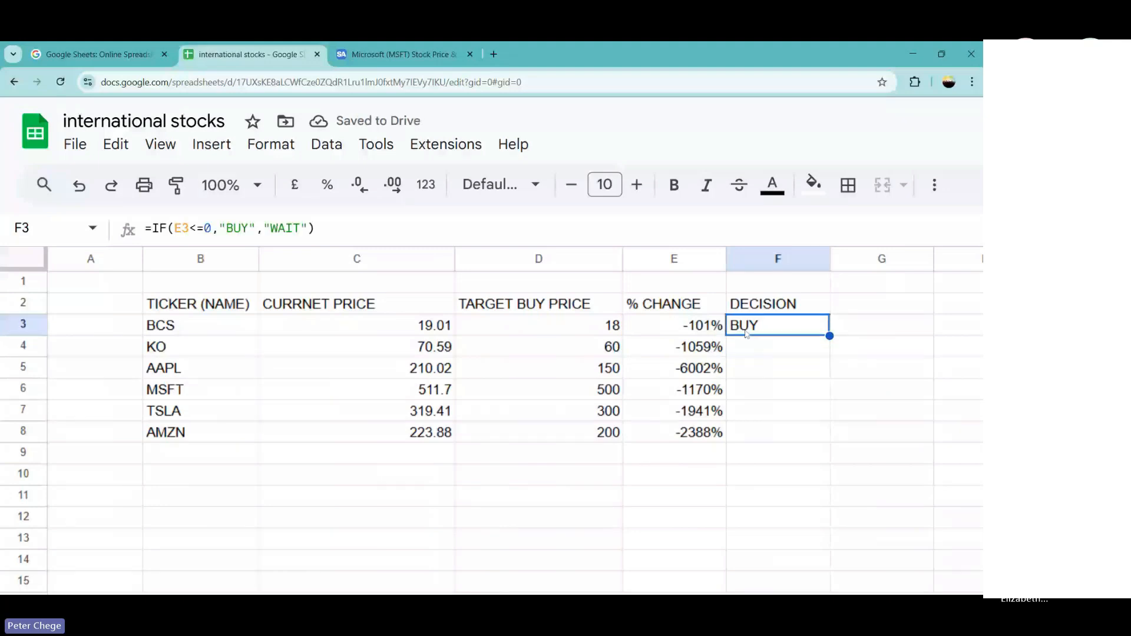
left_click(196, 228)
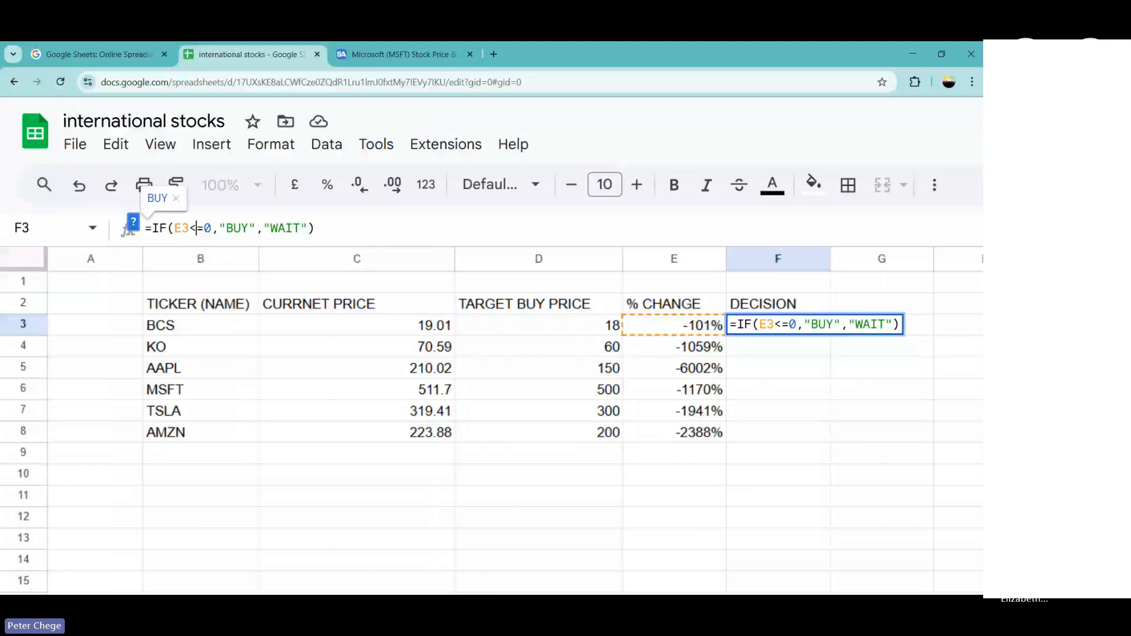
key("BackSpace")
type(">")
key("Return")
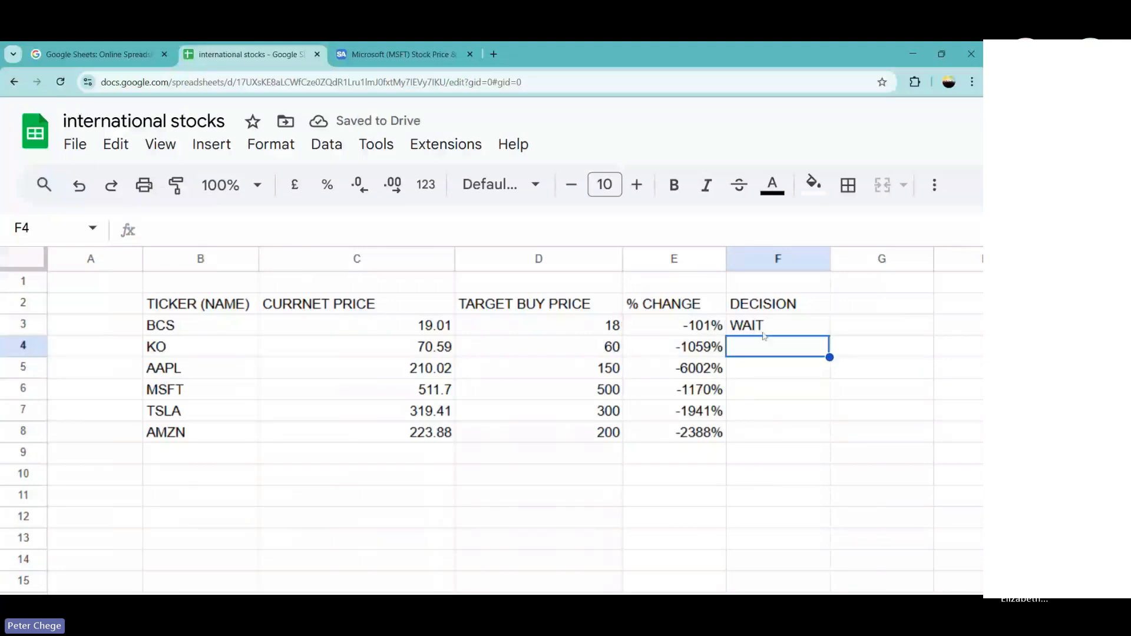
Fill the decision formula from cell F3 down through F8.
left_click(763, 333)
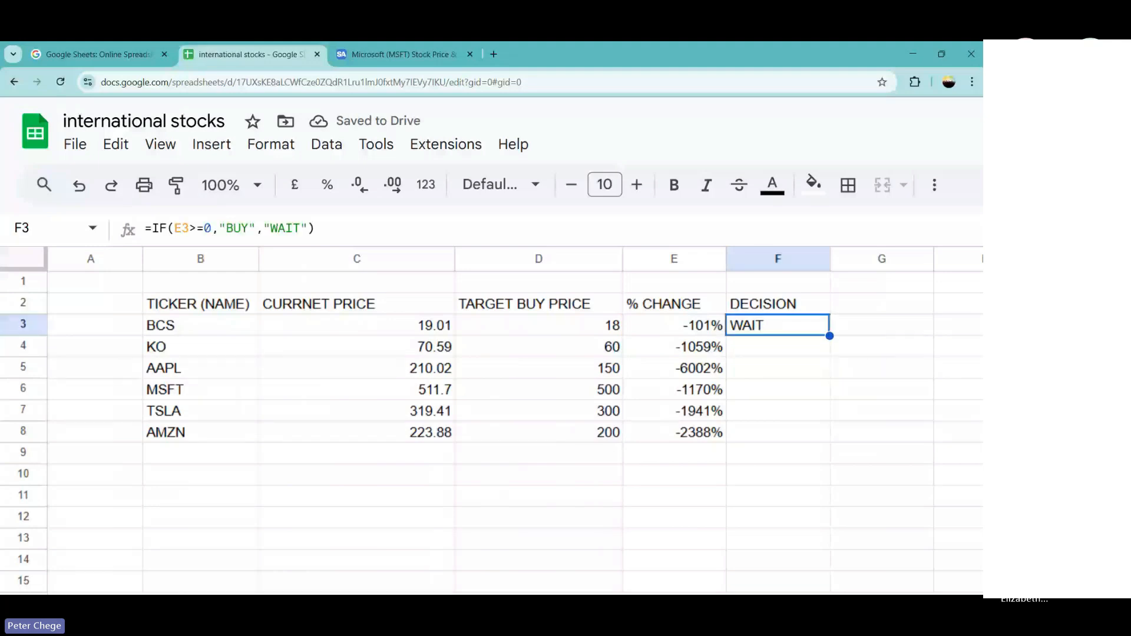
left_click_drag(829, 336, 834, 432)
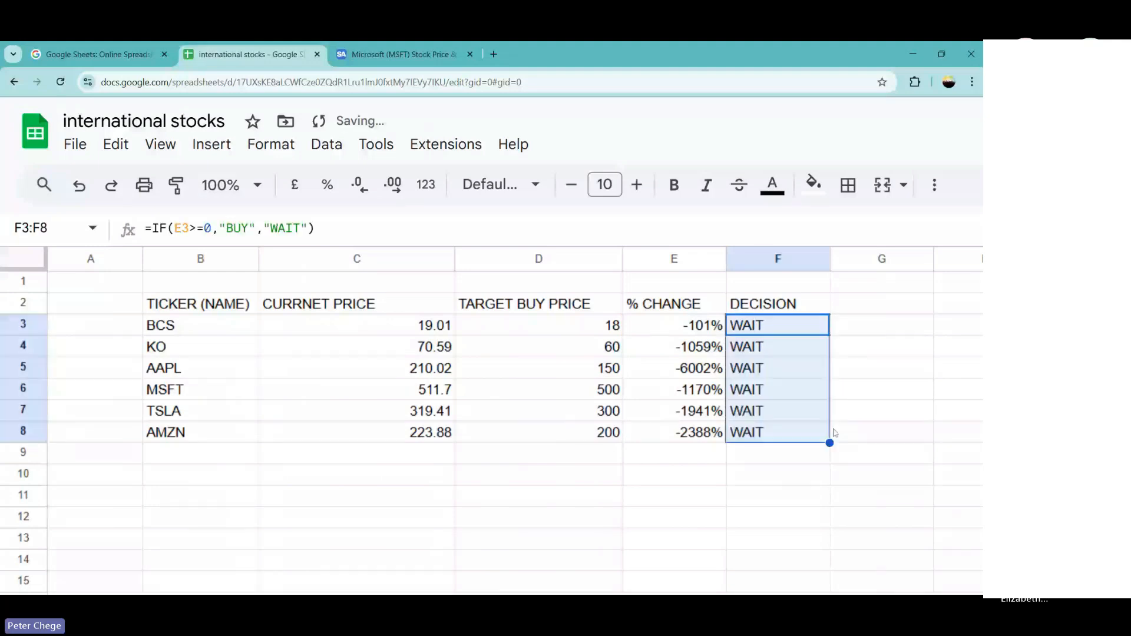
left_click(879, 418)
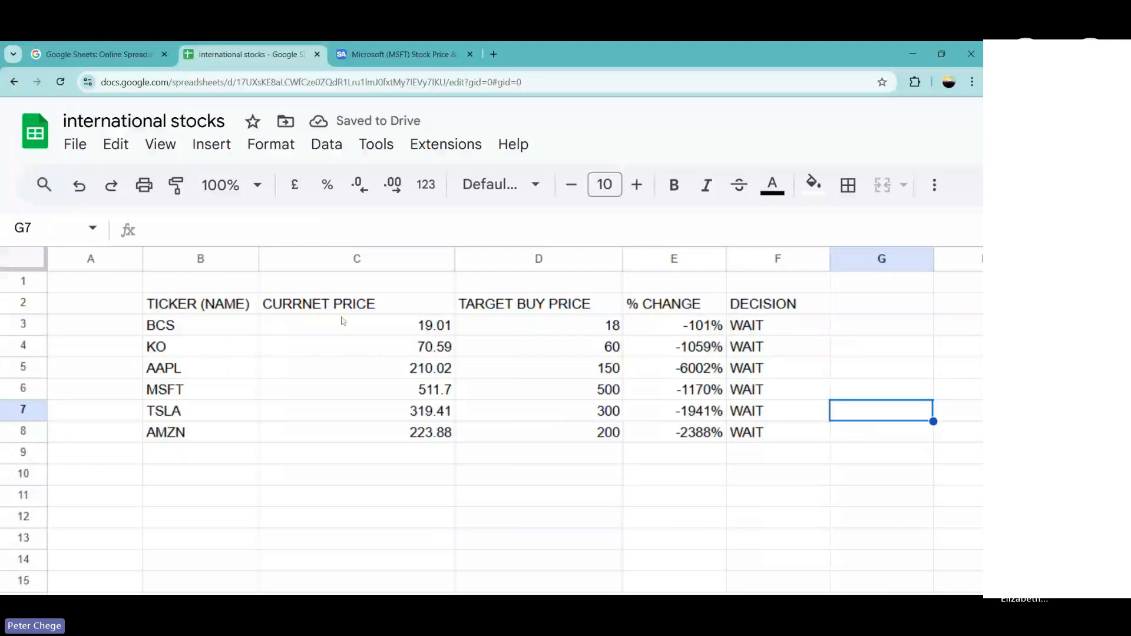
Overwrite the current prices with test values, 10 for BCS in C3 and 500 for MSFT in C6.
left_click(392, 352)
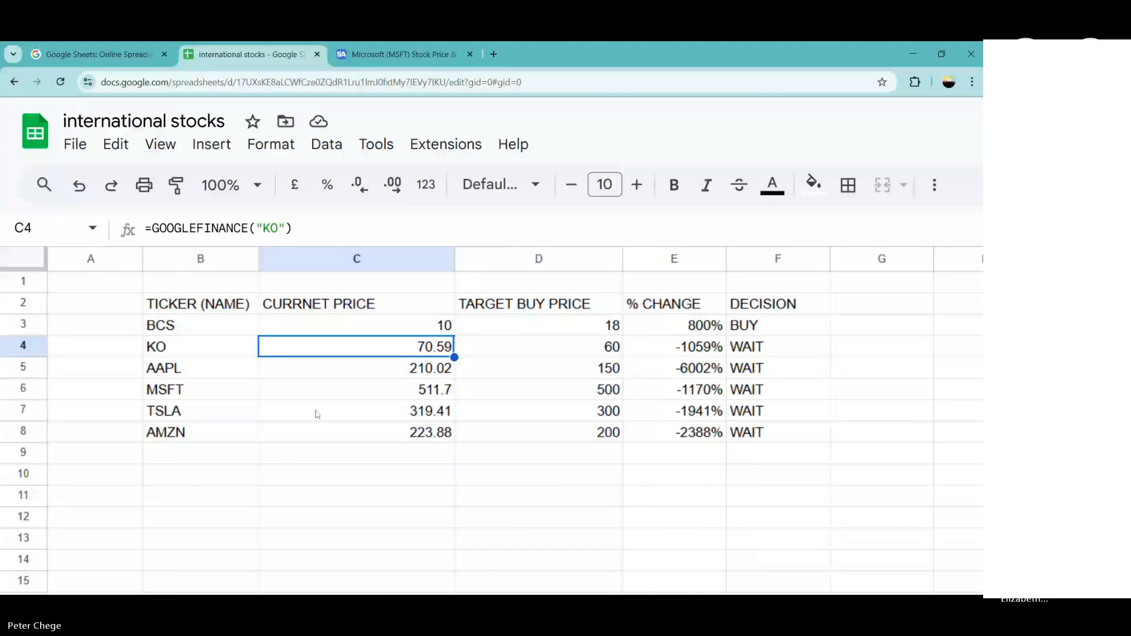
left_click(365, 396)
type("50")
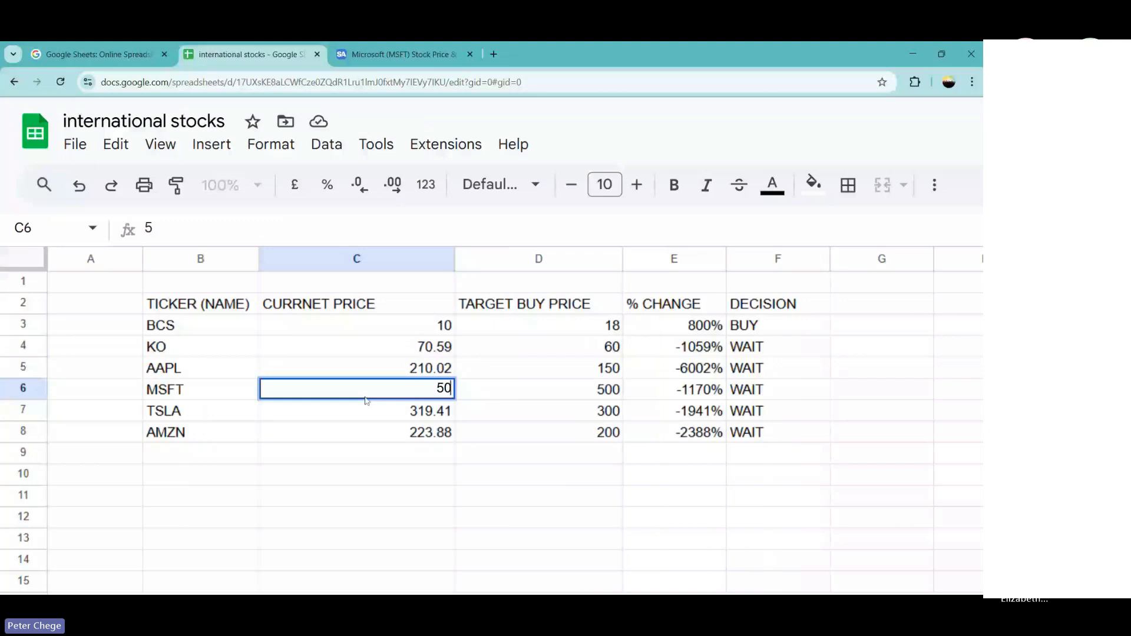
type("0")
key("Return")
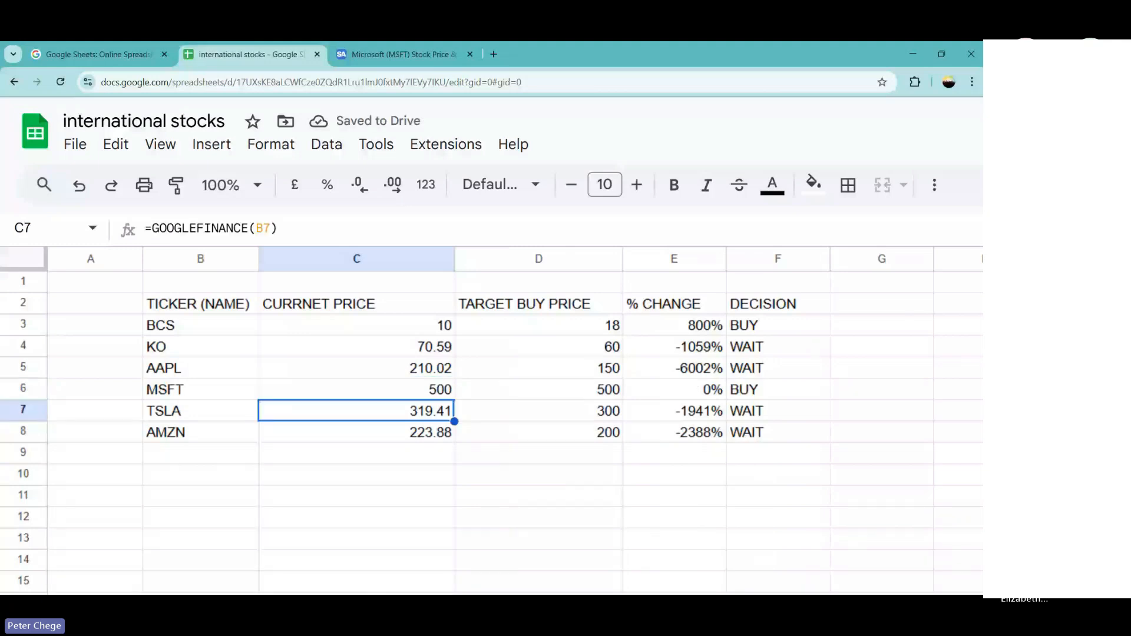
left_click(415, 371)
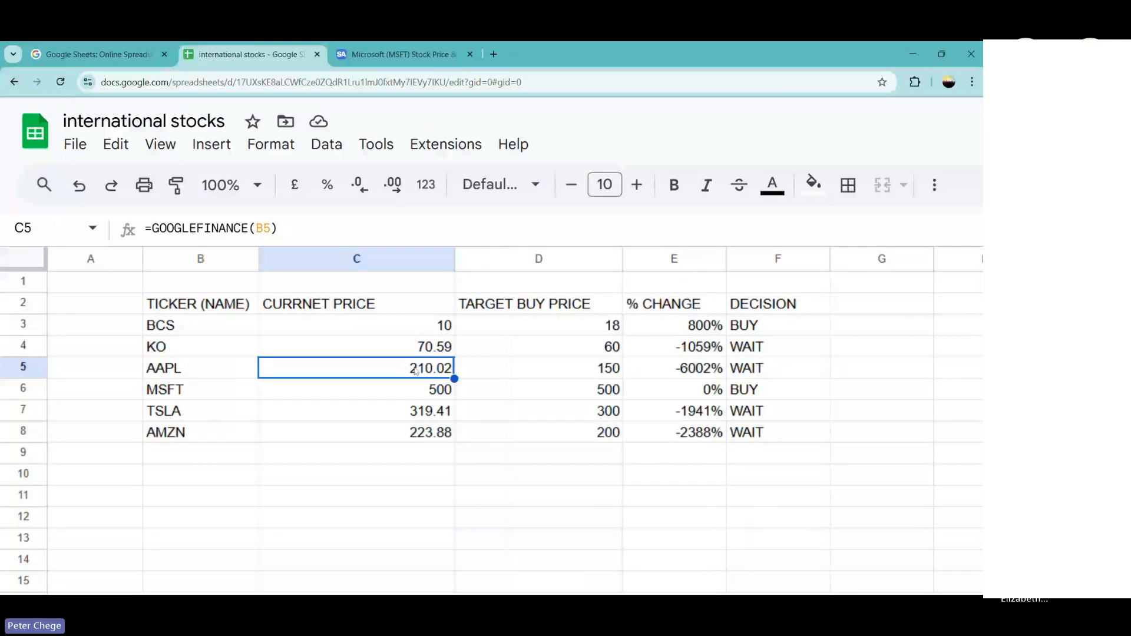
key("Right")
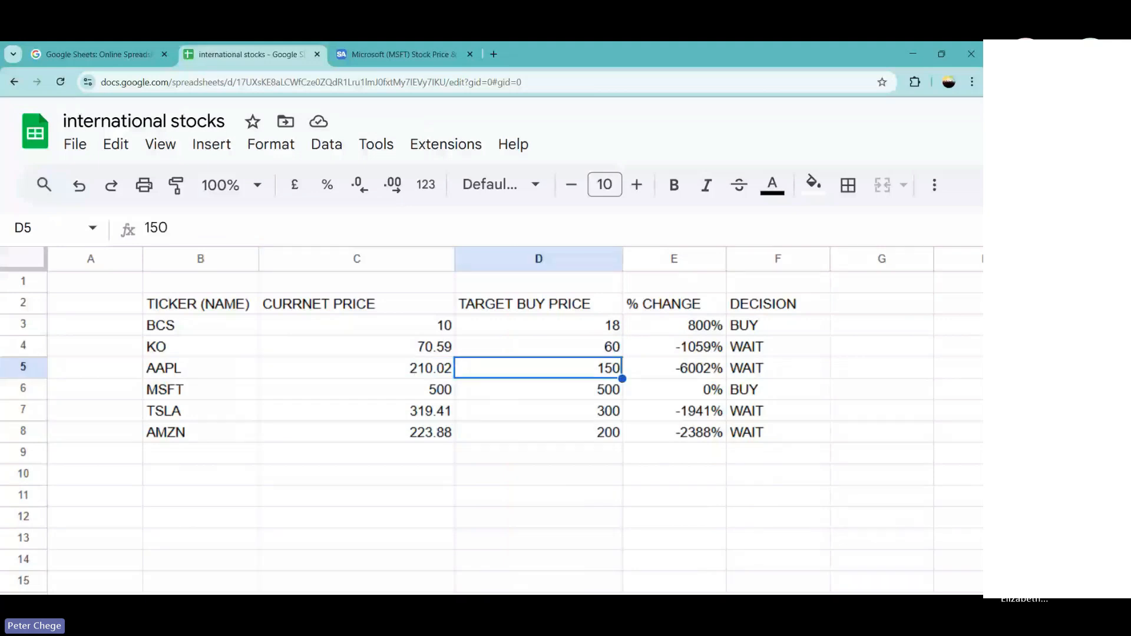
left_click(695, 355)
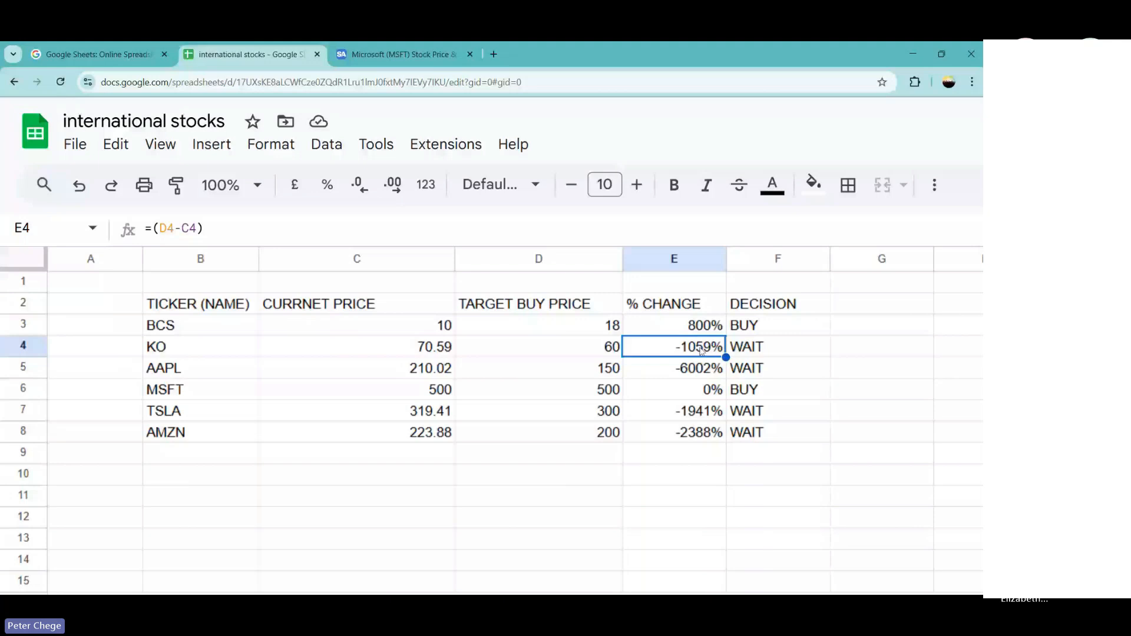
key("Right")
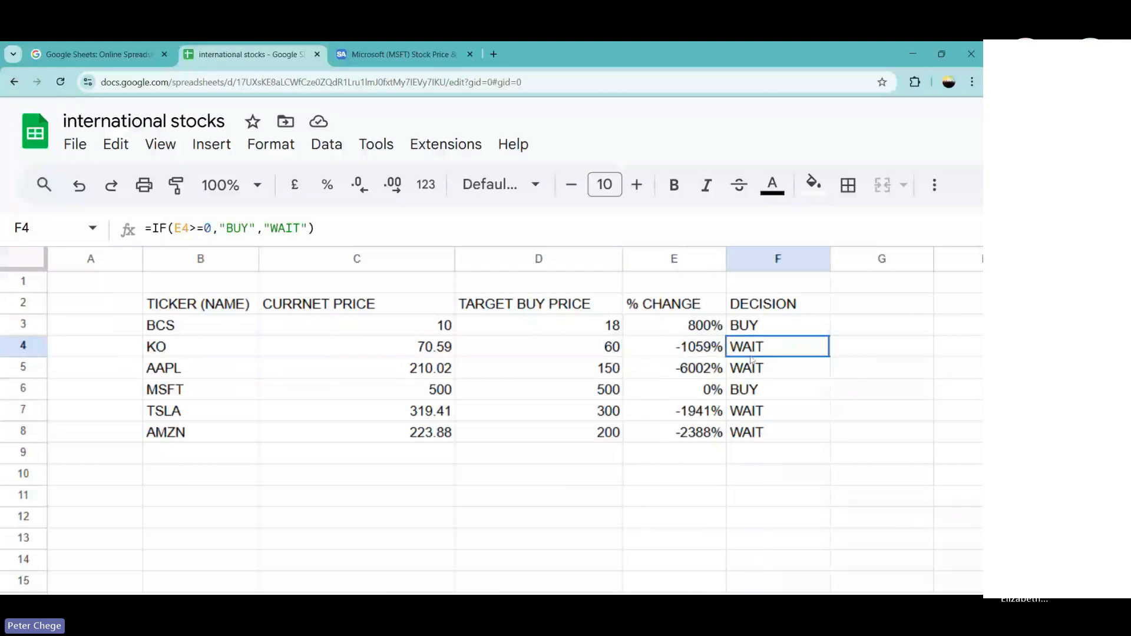
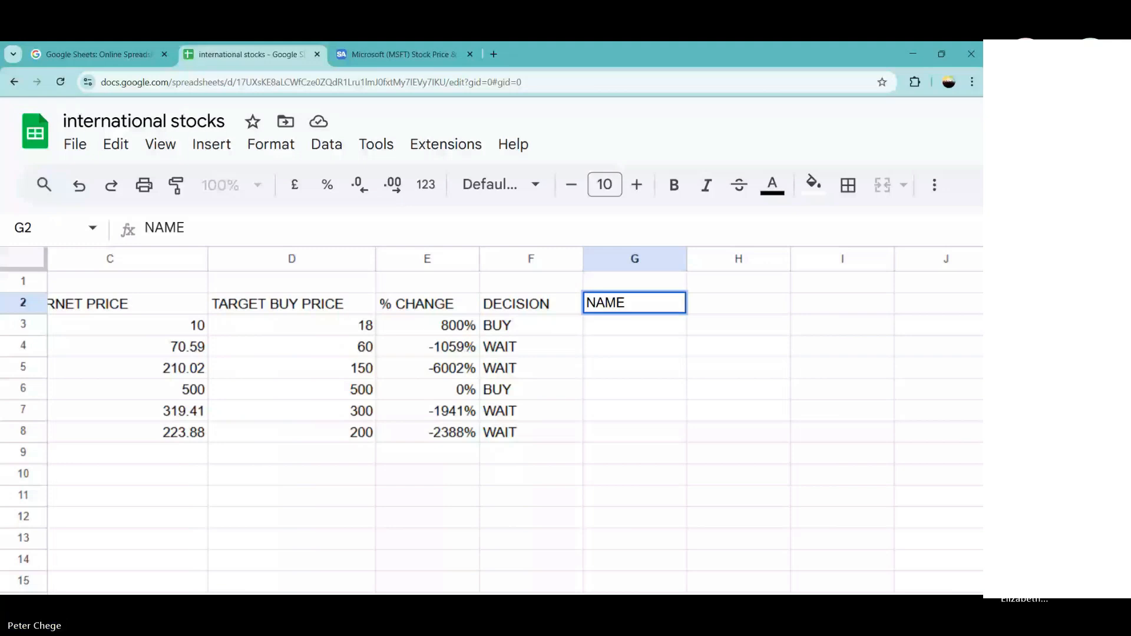
Enter the column headings NAME, PRICE OPEN, BETA, PE, EPS and CURRENCY in cells G2 to L2.
key("Tab")
type("PR")
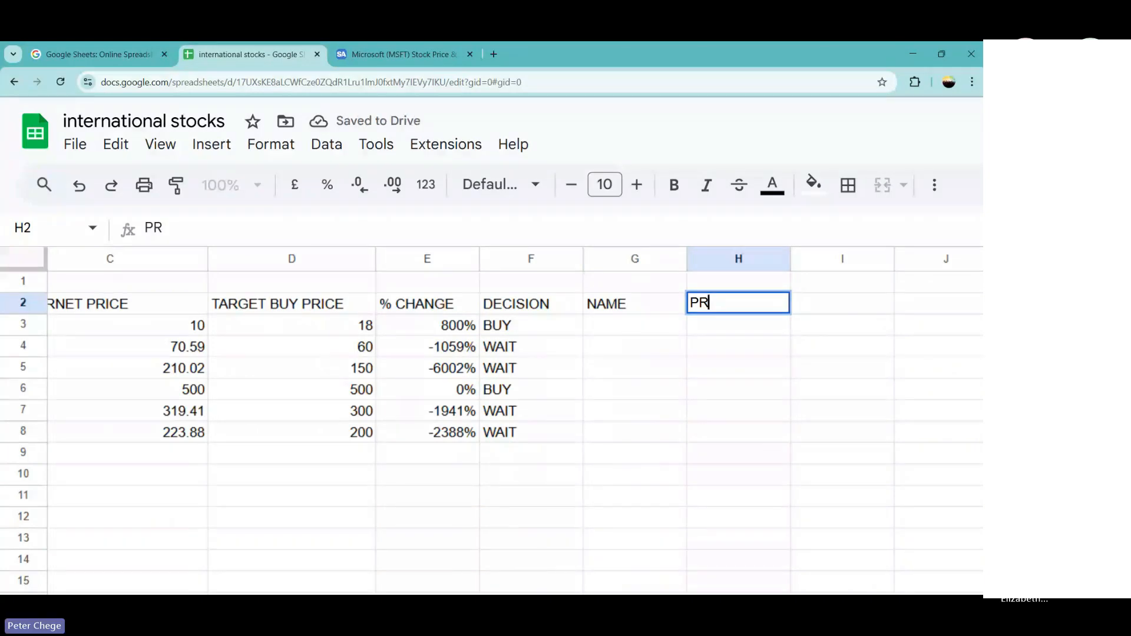
type("ICE OP")
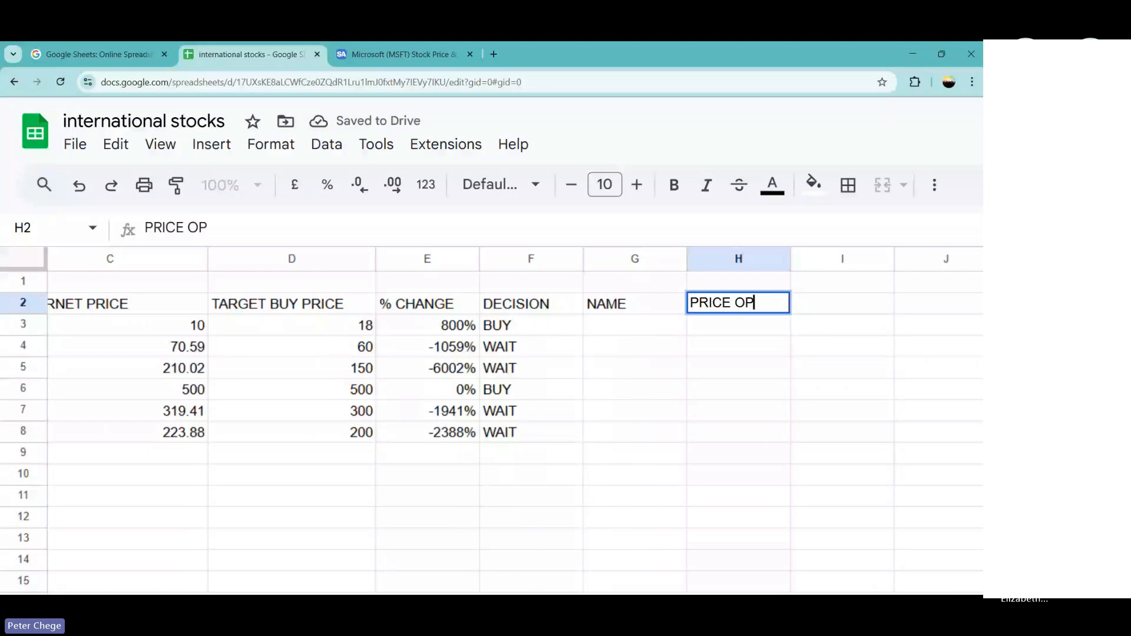
type("EN")
key("Tab")
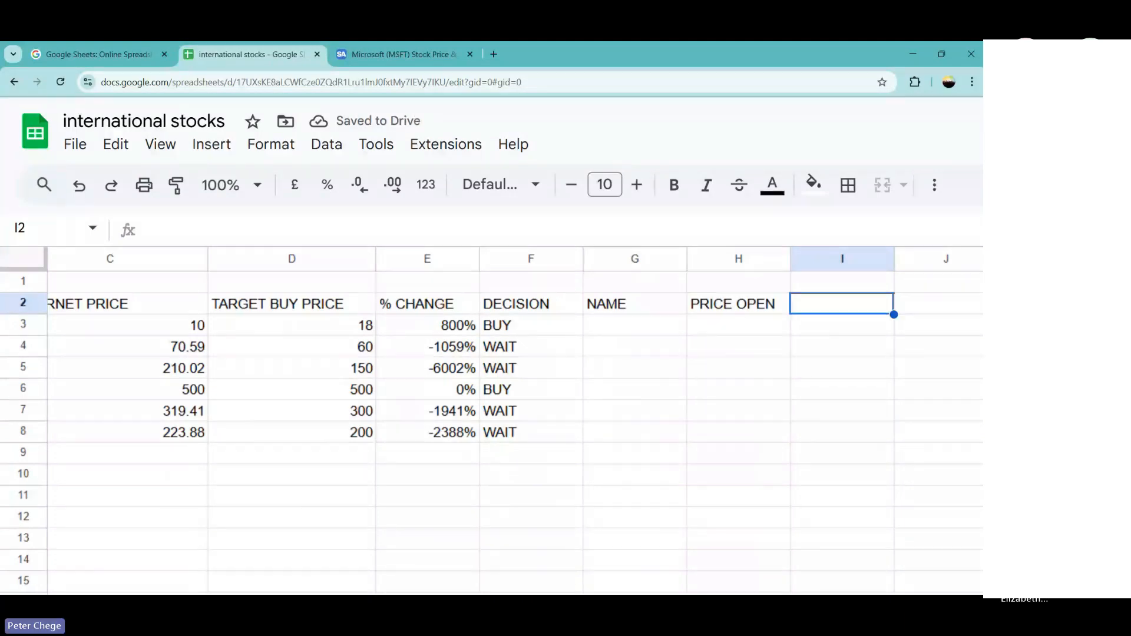
type("B")
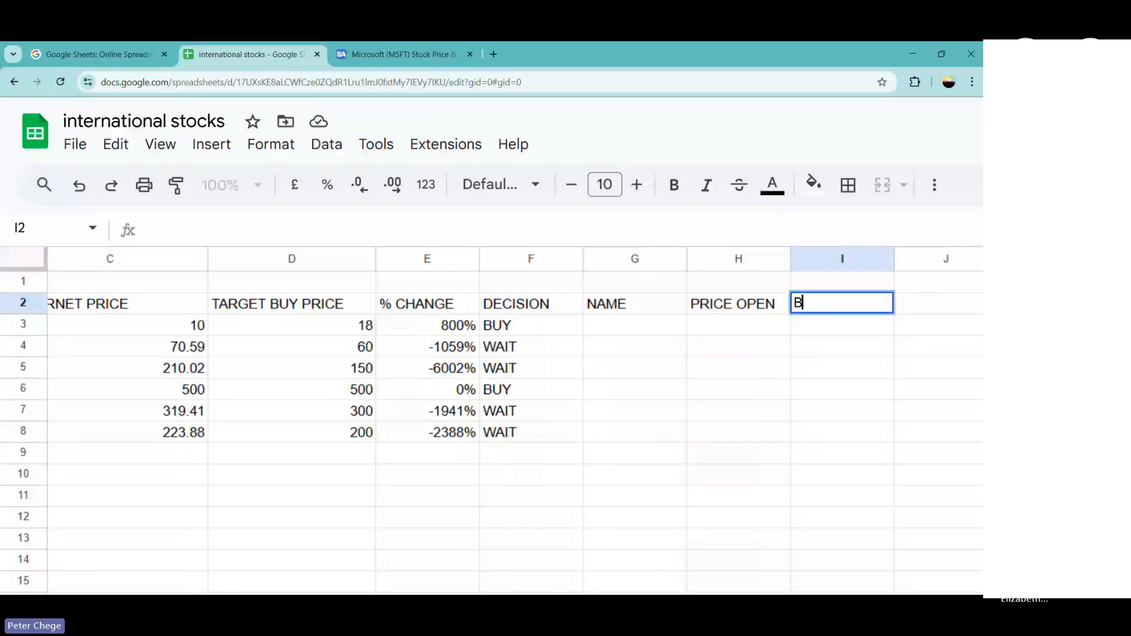
type("ETA")
key("Tab")
type("PE")
key("Tab")
type("EPS")
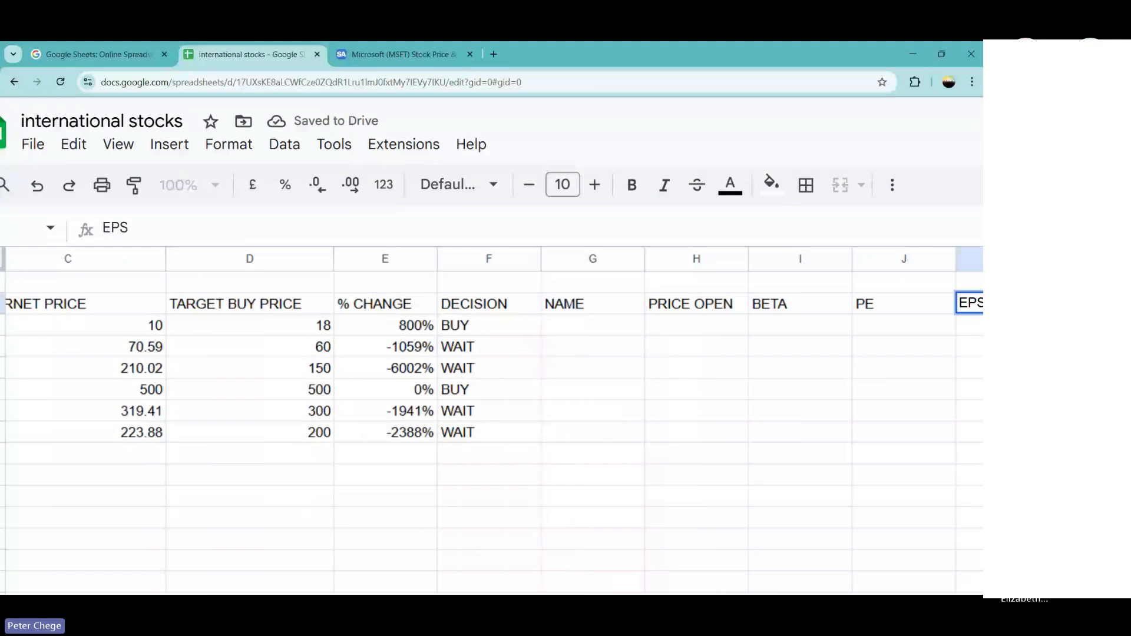
key("Tab")
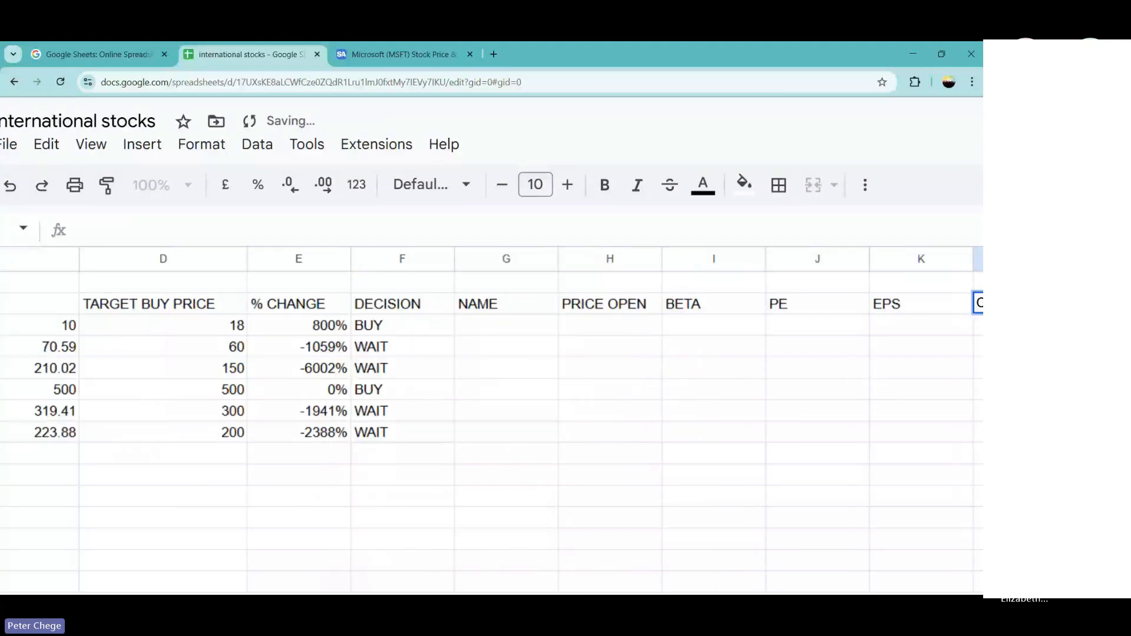
type("CURRENCY")
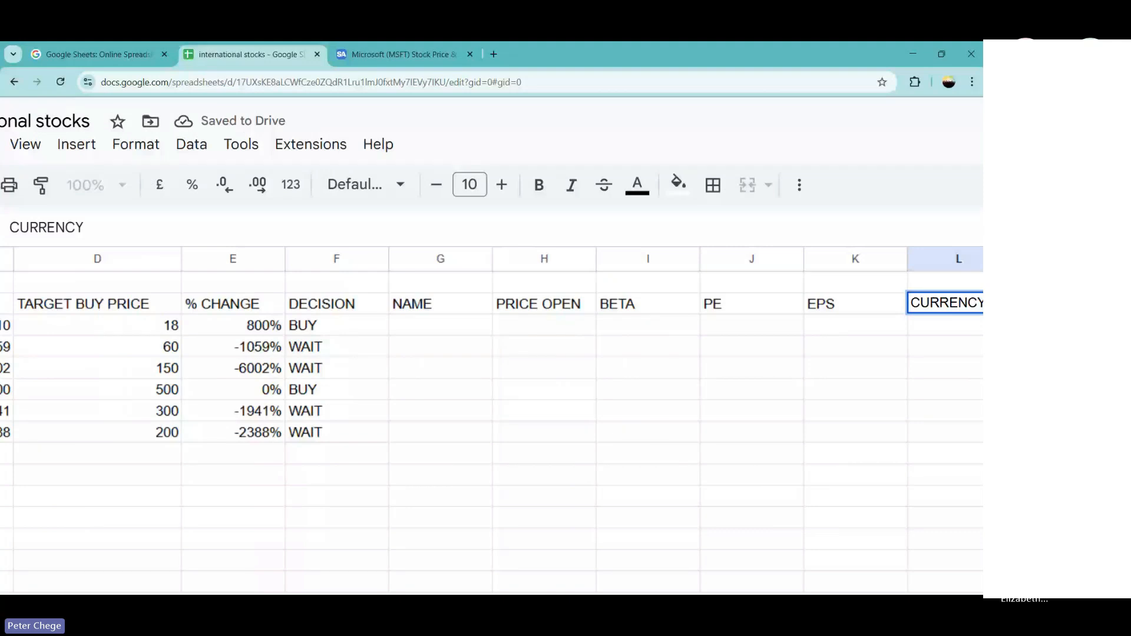
Enter the formula =GOOGLEFINANCE(B3,"name") in cell G3 under the NAME heading.
key("Return")
type("=")
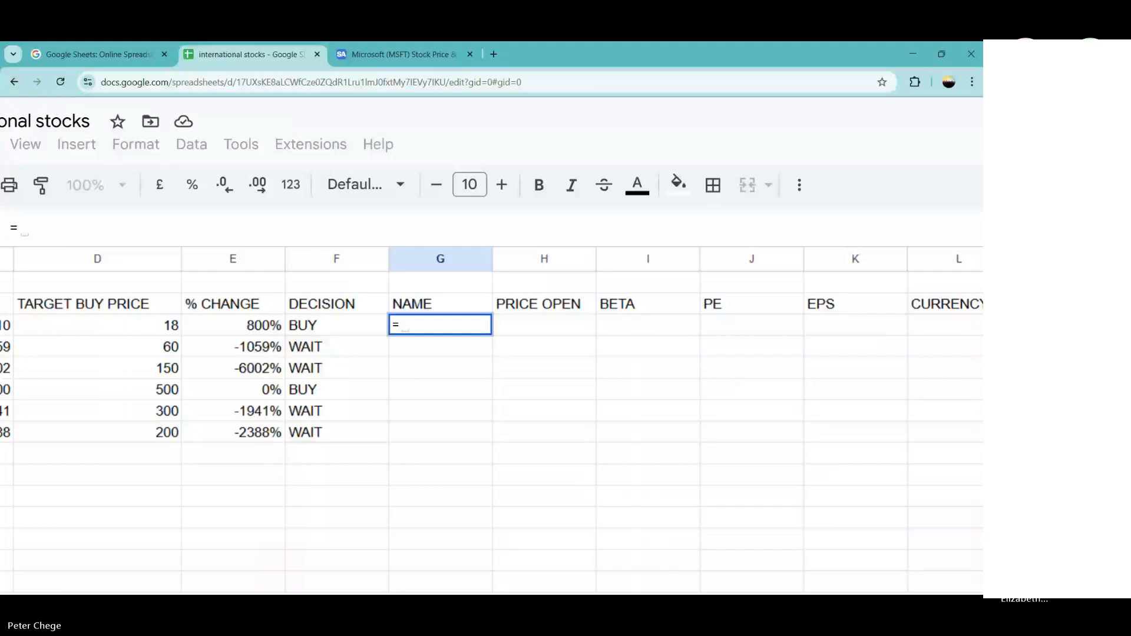
type("GO")
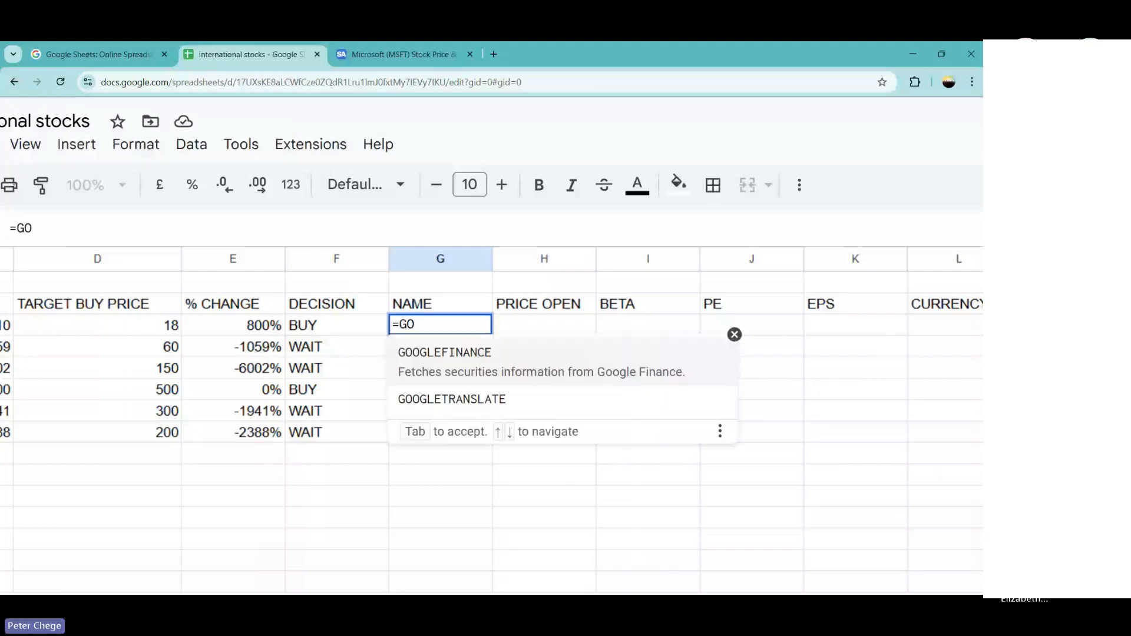
key("Tab")
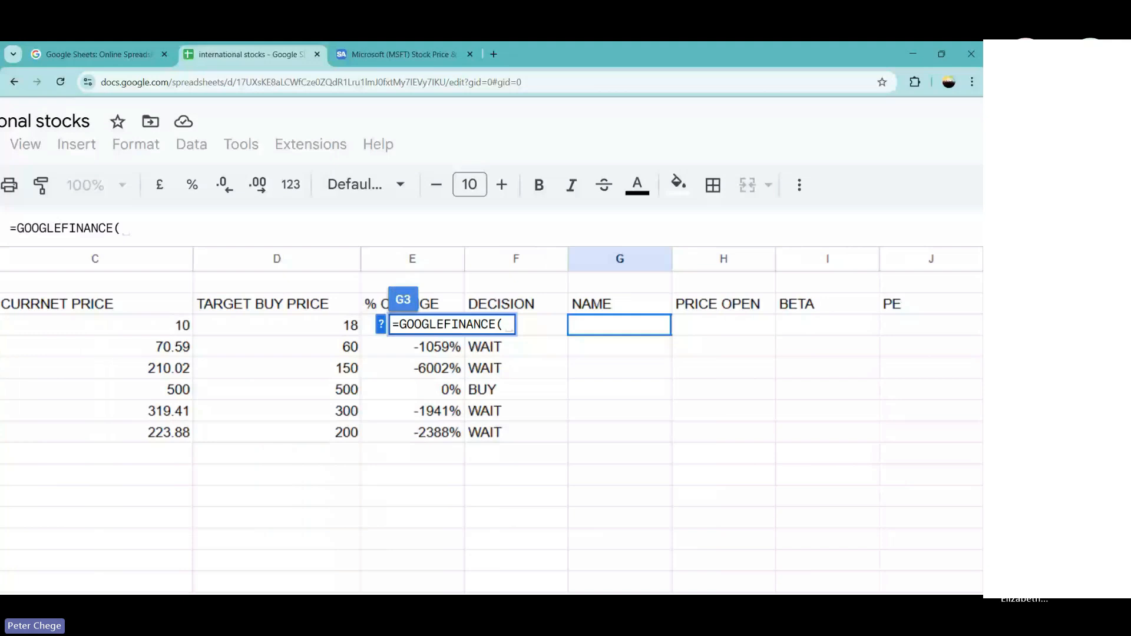
key("Left")
key("Left")
key("Left")
key("Left")
key("Left")
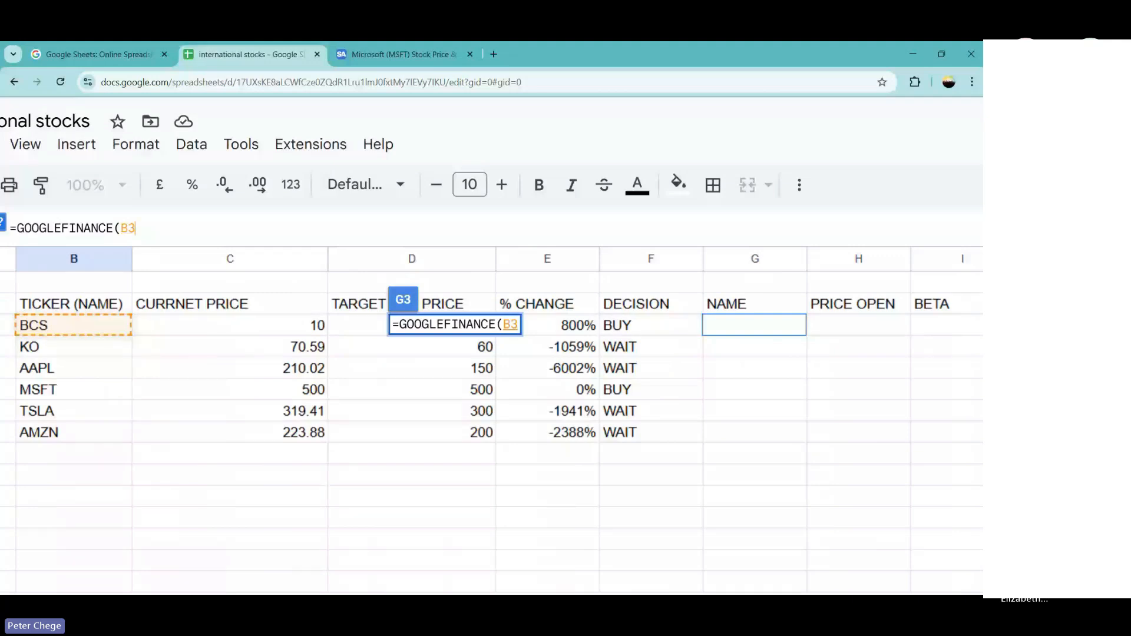
type(",")
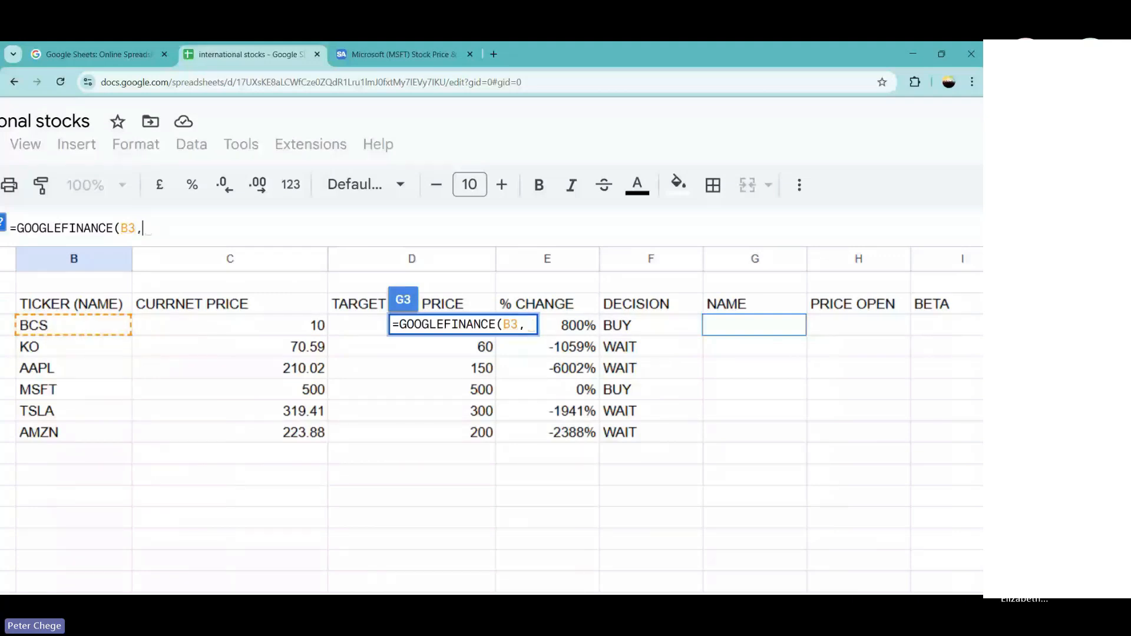
type("\"")
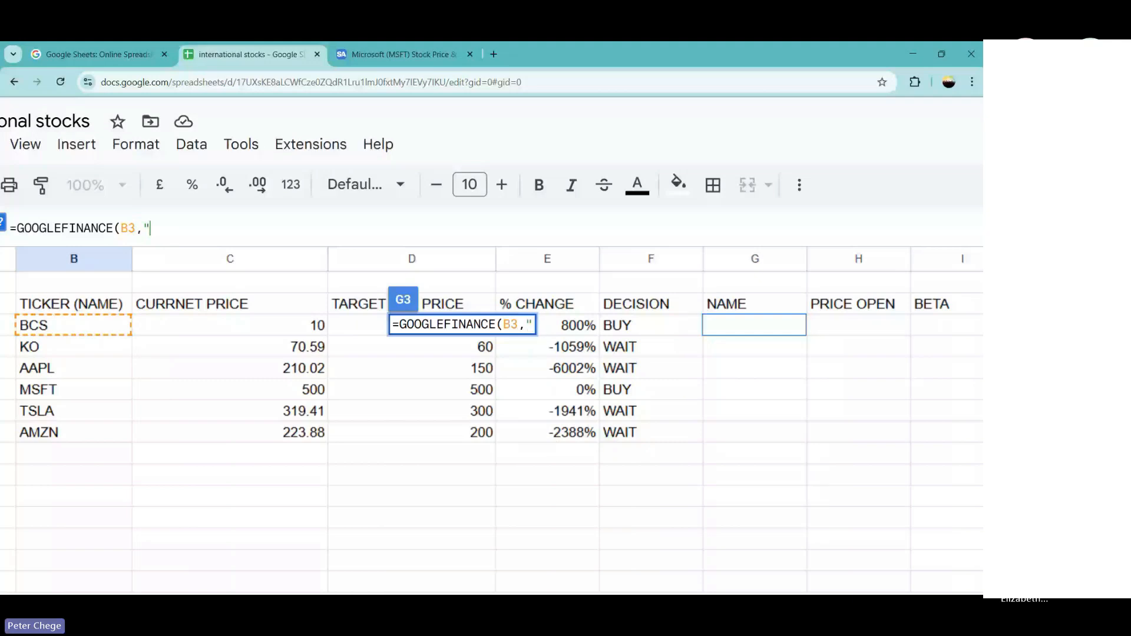
type("name\")")
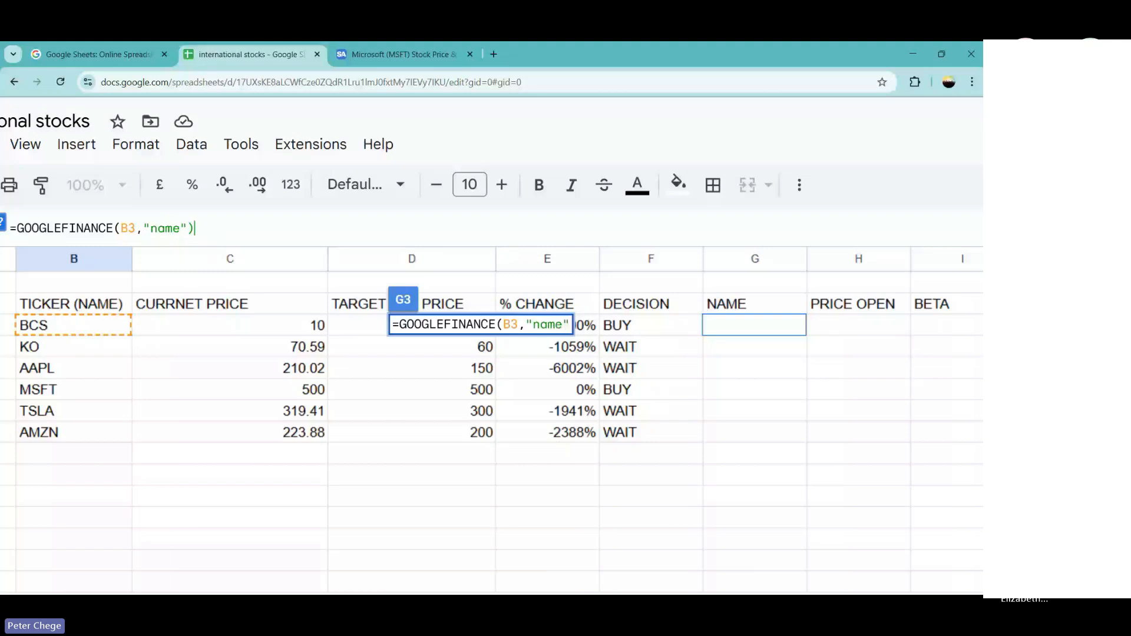
key("Return")
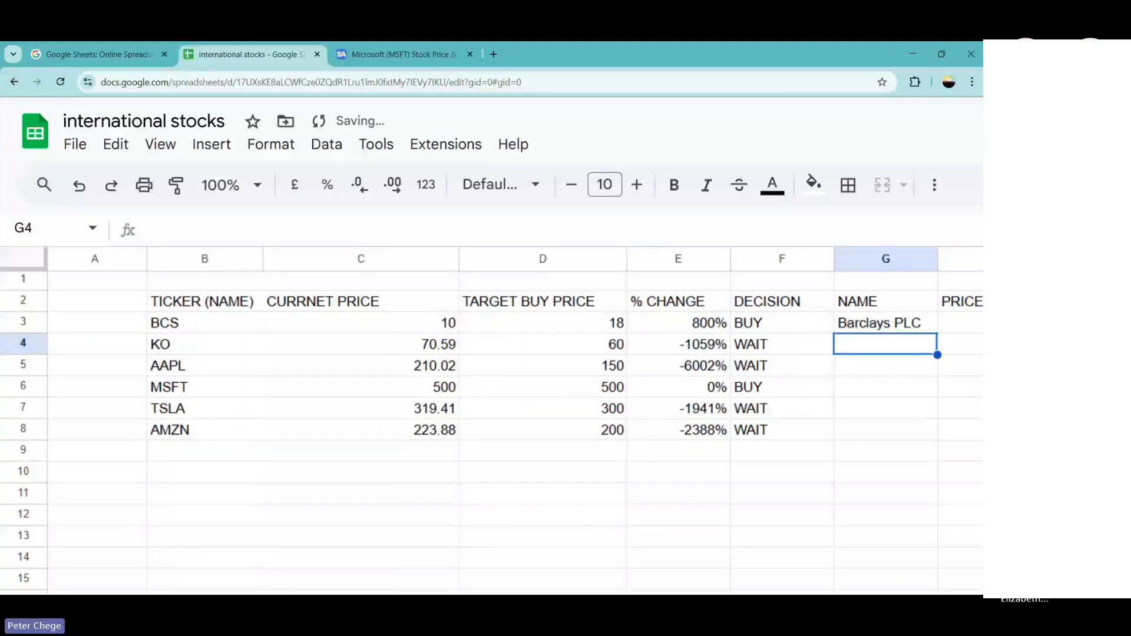
Copy the full text of the GOOGLEFINANCE formula in cell G3 for reuse in the neighbouring columns.
scroll(491, 412, "right", 3)
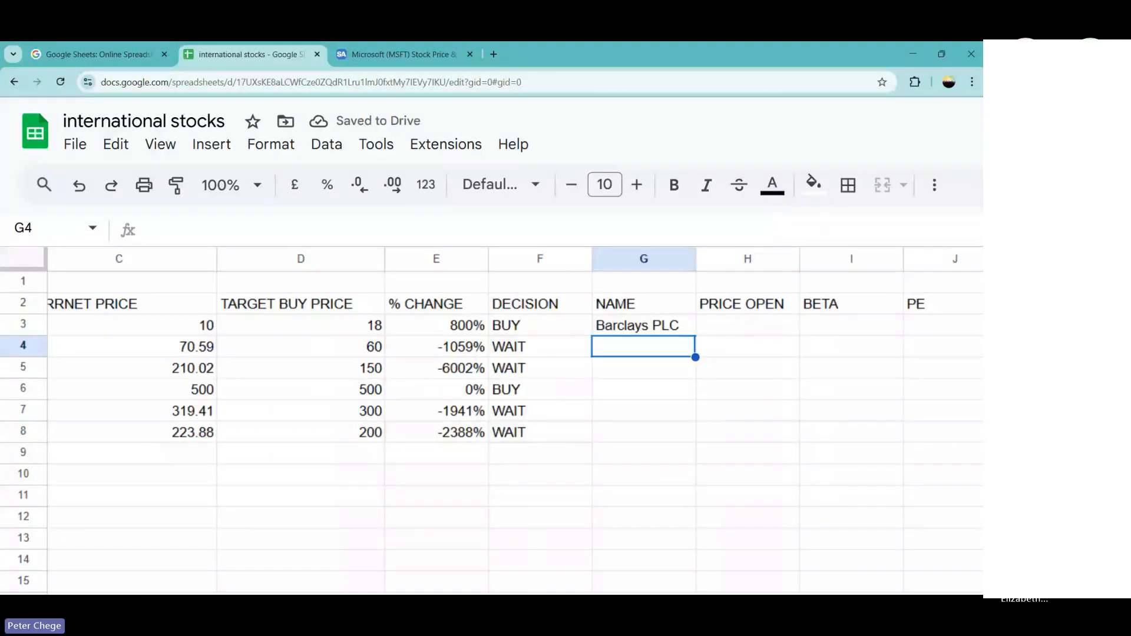
left_click(608, 331)
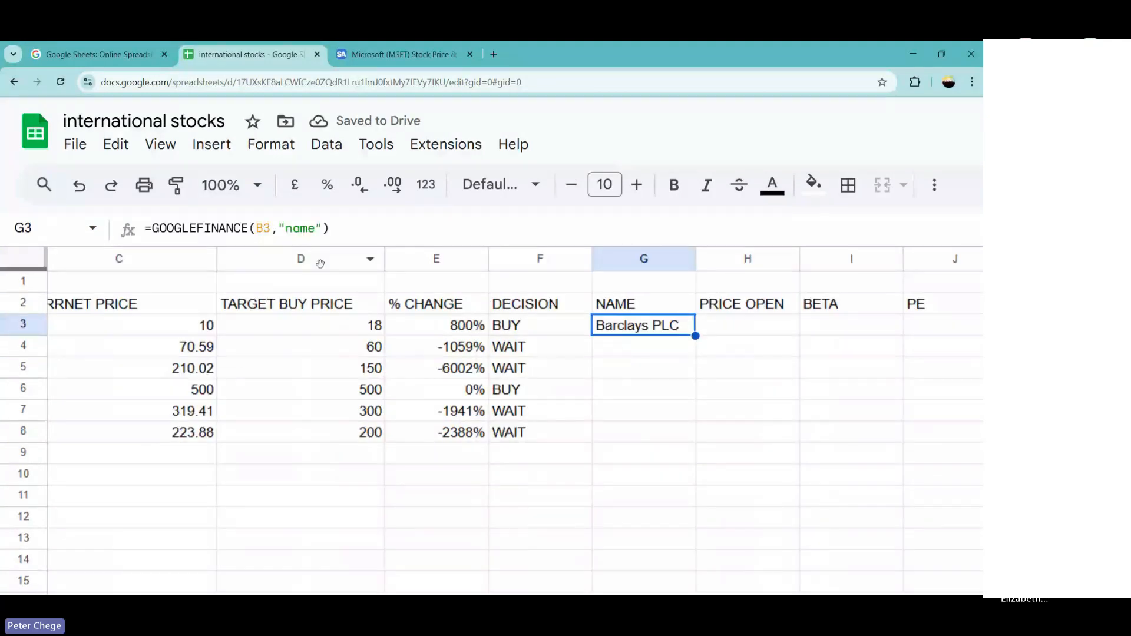
left_click(330, 228)
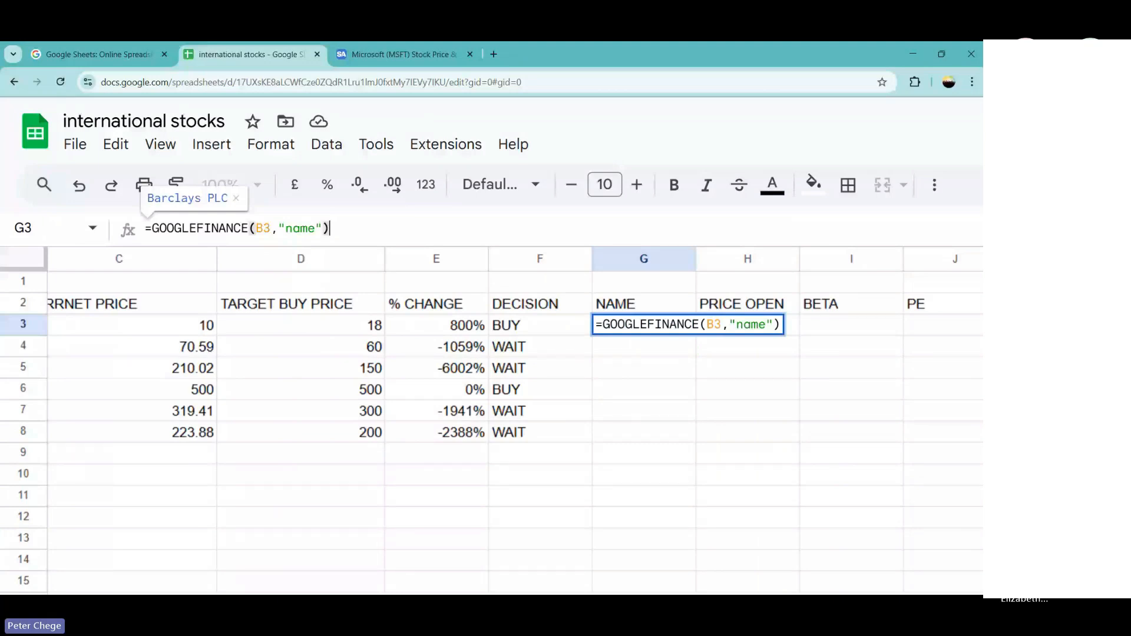
key("ctrl+a")
key("ctrl+c")
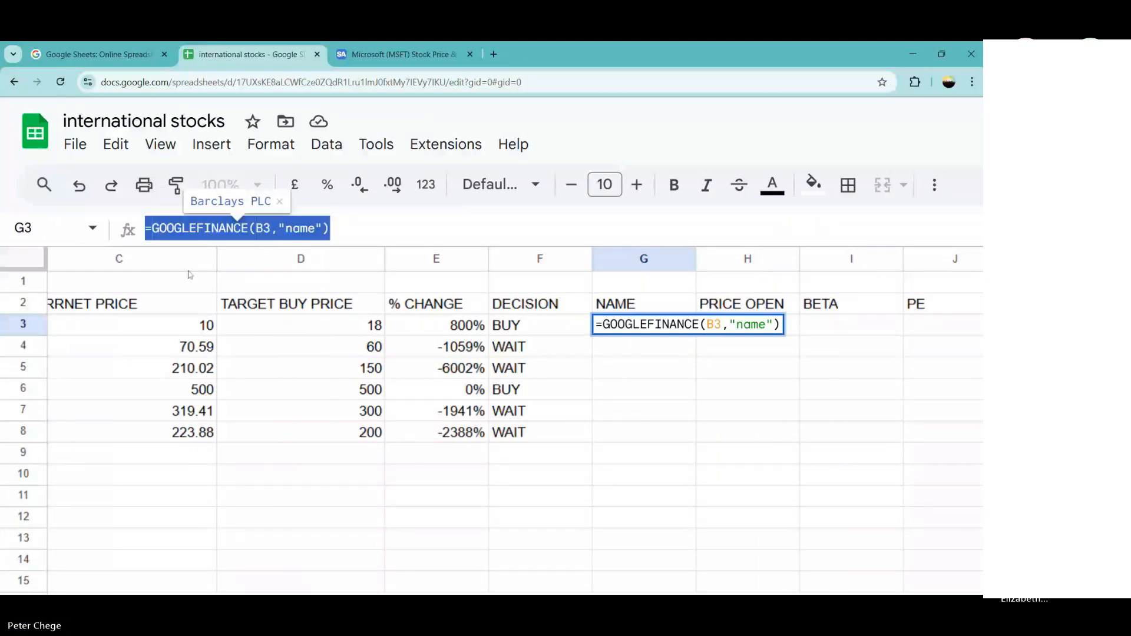
key("Return")
Reuse the copied formula in cell H3 with the attribute changed to "priceopen", giving =GOOGLEFINANCE(B3,"priceopen").
left_click(749, 326)
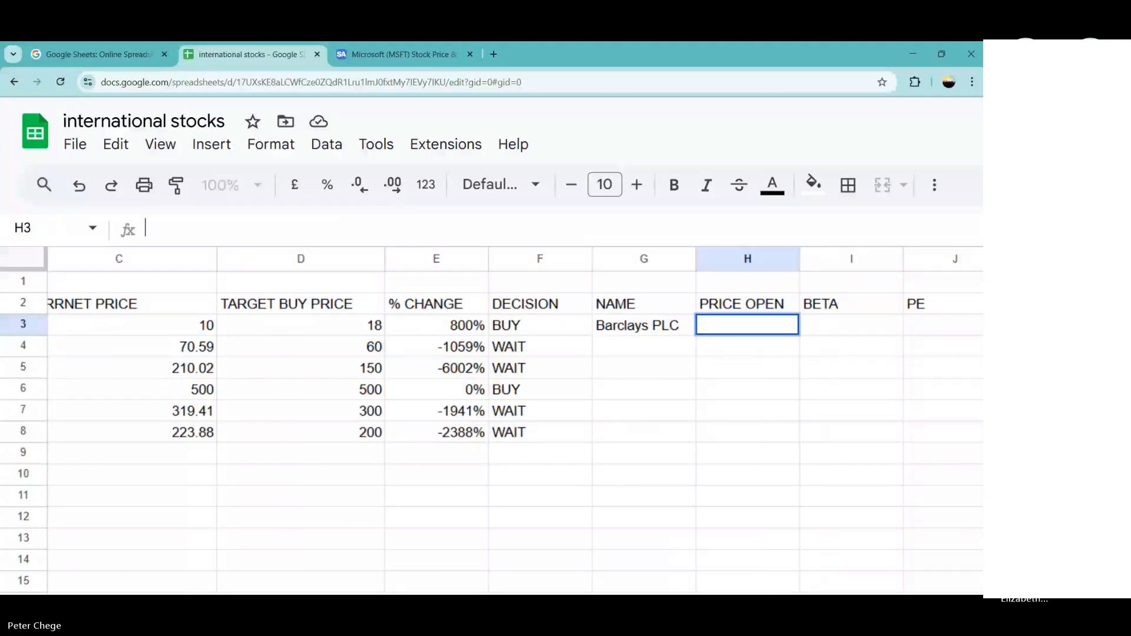
left_click(324, 243)
key("ctrl+v")
key("BackSpace")
key("BackSpace")
key("BackSpace")
key("BackSpace")
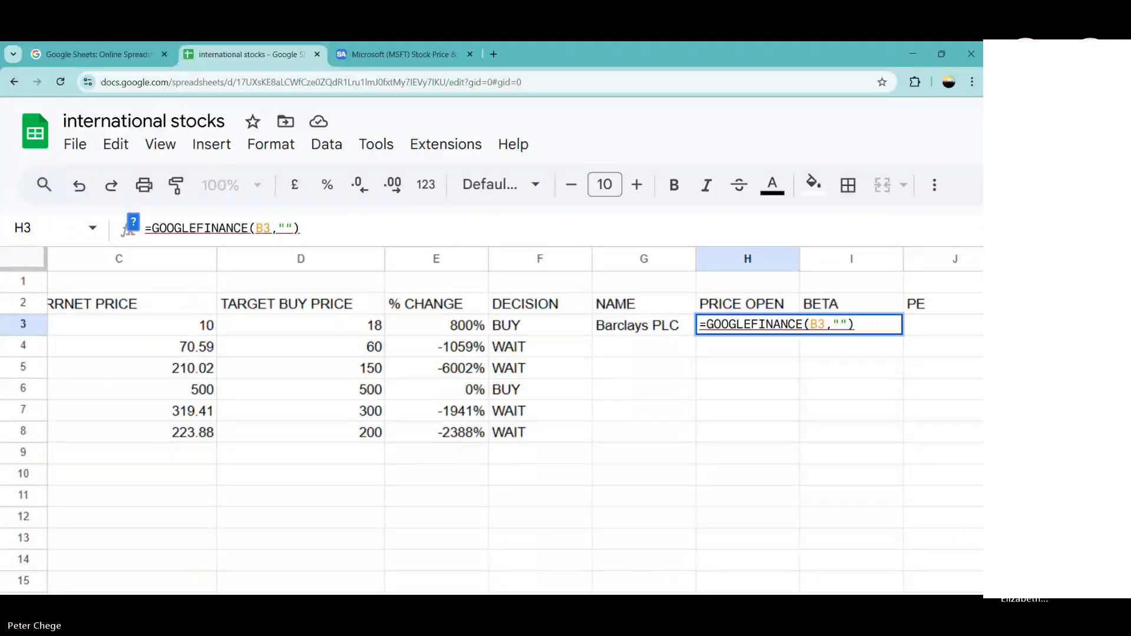
type("priceop")
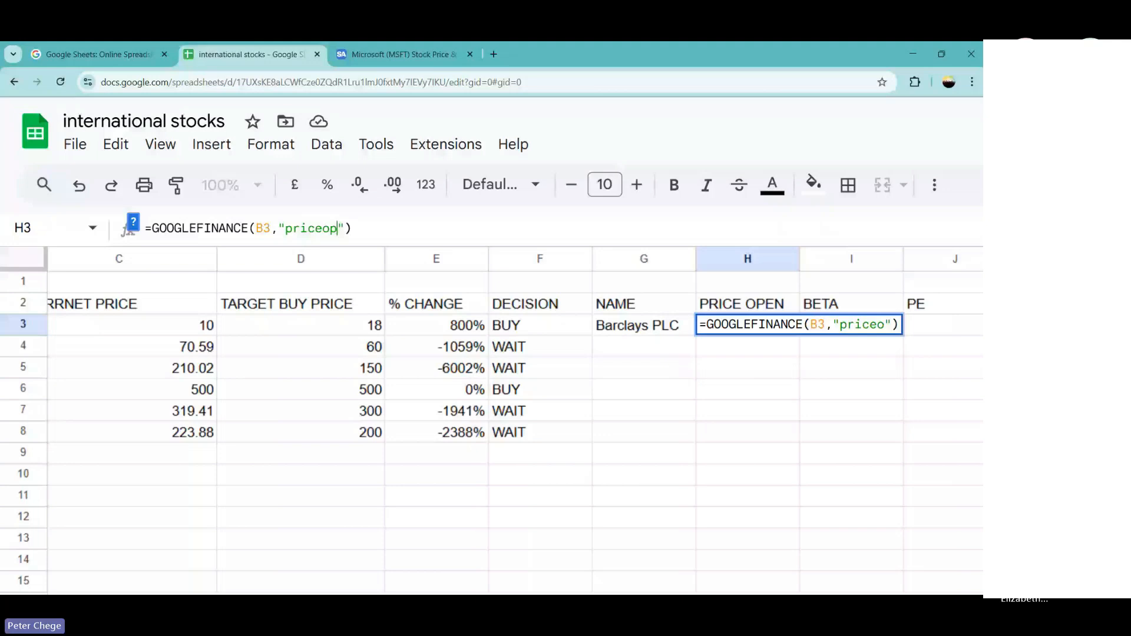
key("Tab")
Paste the copied formula into cell I3 and change its attribute to "beta", making it =GOOGLEFINANCE(B3,"beta").
left_click(145, 228)
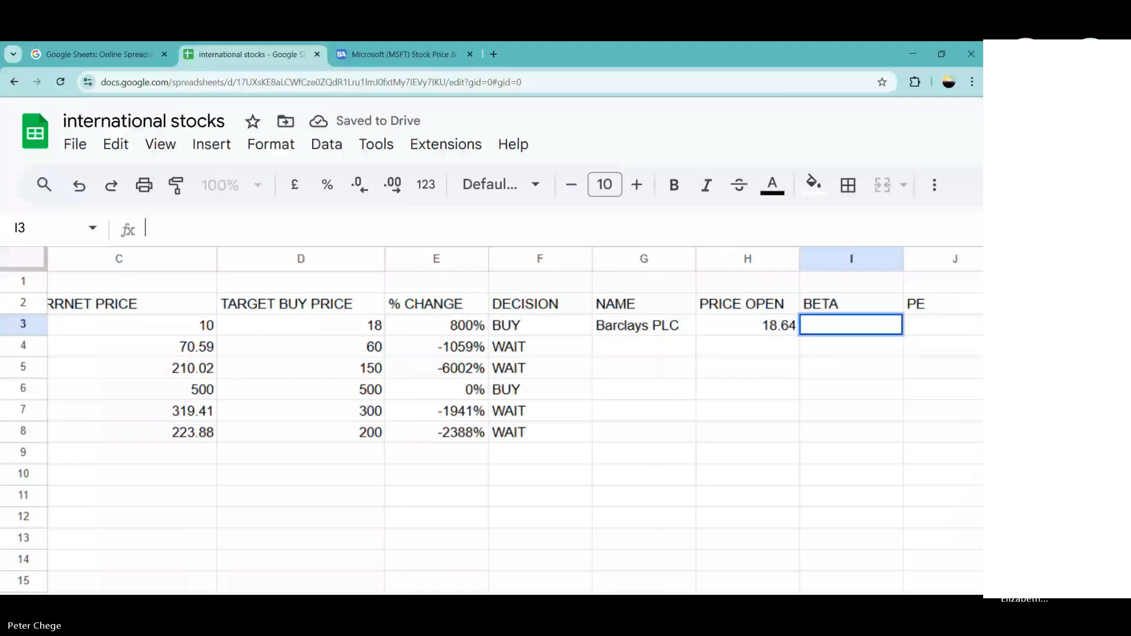
key("ctrl+v")
left_click(307, 228)
key("BackSpace")
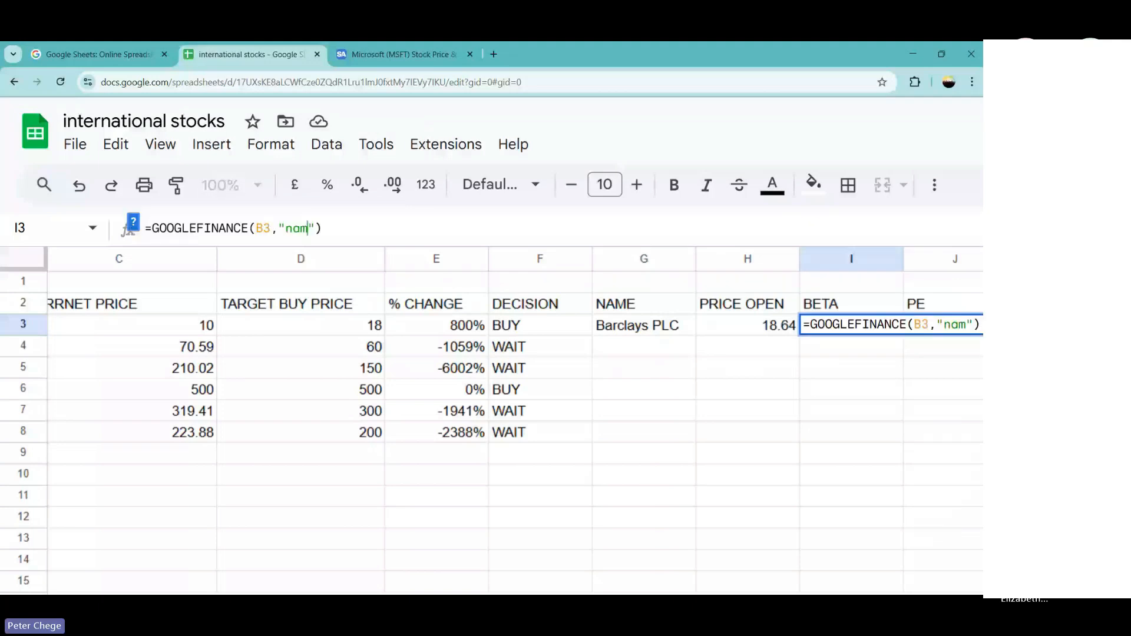
key("BackSpace")
key("BackSpace")
key("BackSpace")
type("beta")
key("Return")
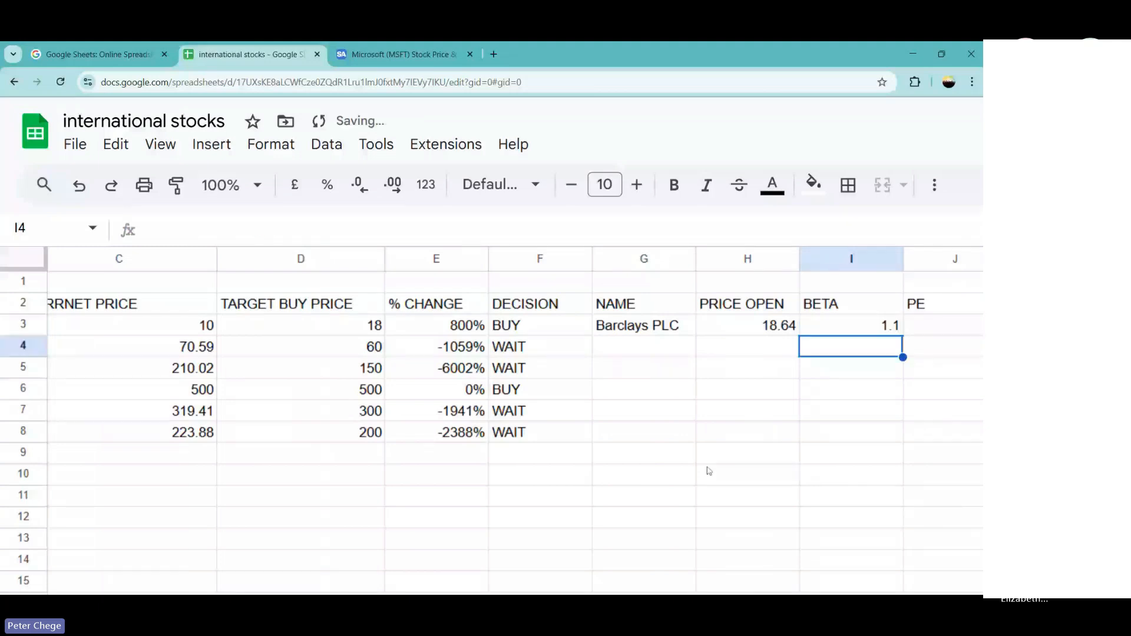
Paste the copied formula into cell J3 and change its attribute to "pe", making it =GOOGLEFINANCE(B3,"pe").
scroll(708, 470, "right", 2)
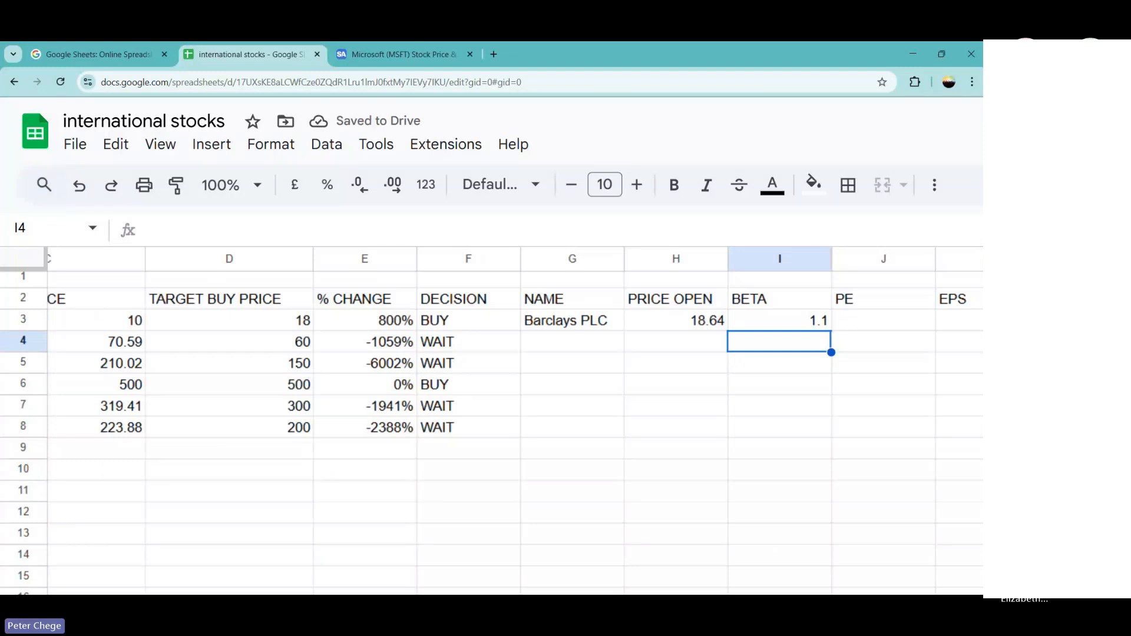
double_click(882, 320)
key("ctrl+v")
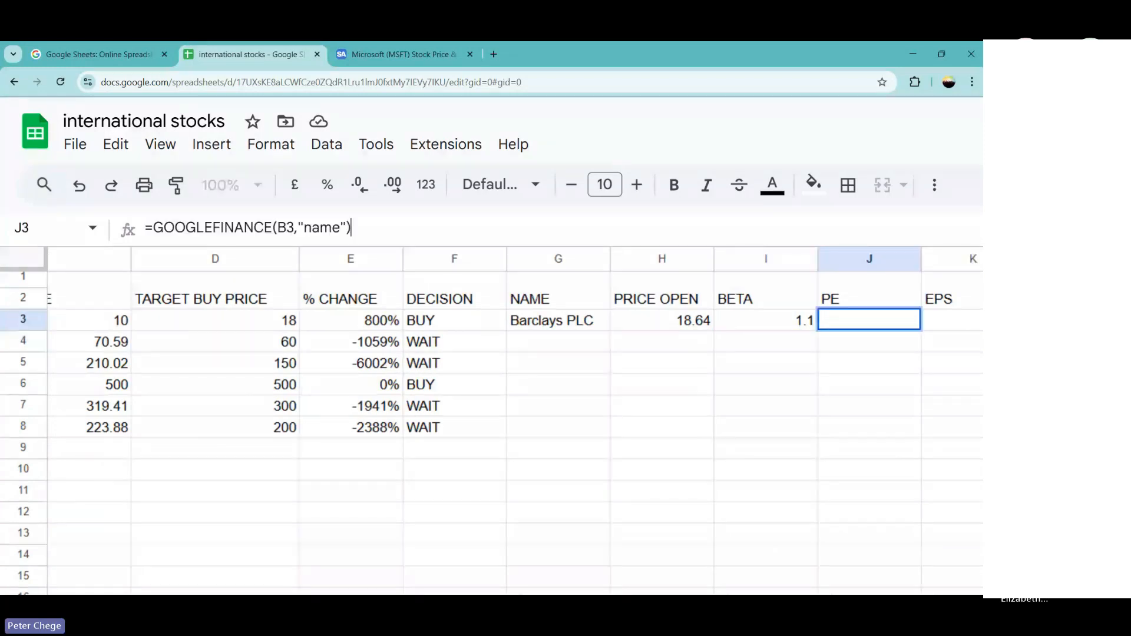
left_click(315, 228)
key("BackSpace")
key("BackSpace")
key("BackSpace")
key("BackSpace")
type("pe")
key("Return")
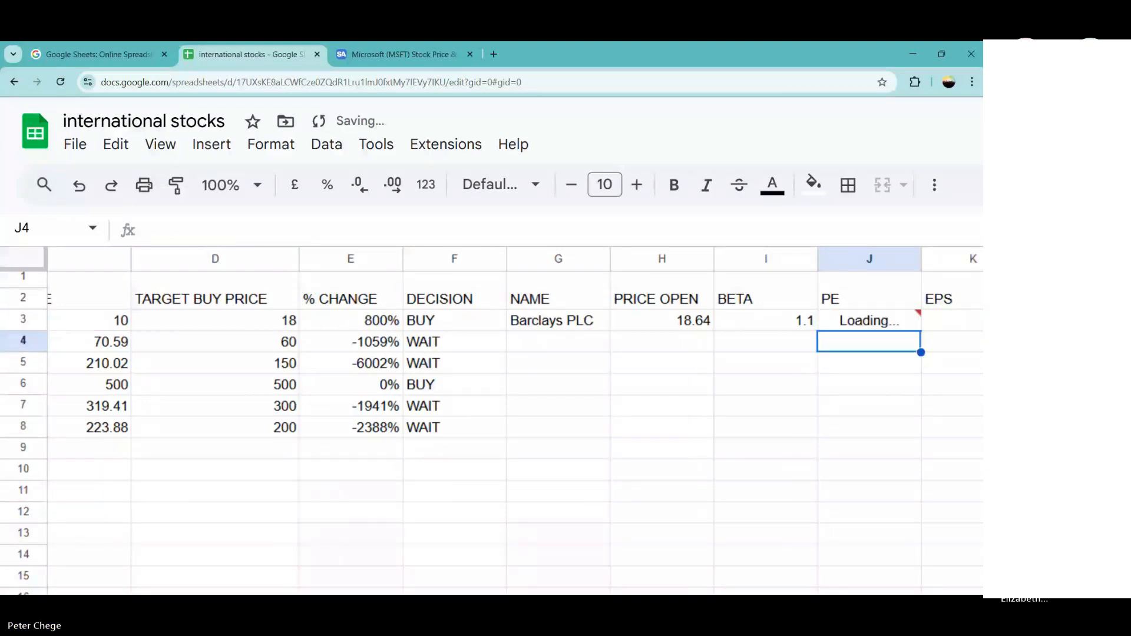
Paste the copied formula into cell K3 and change its attribute to "eps", making it =GOOGLEFINANCE(B3,"eps").
scroll(515, 412, "right", 2)
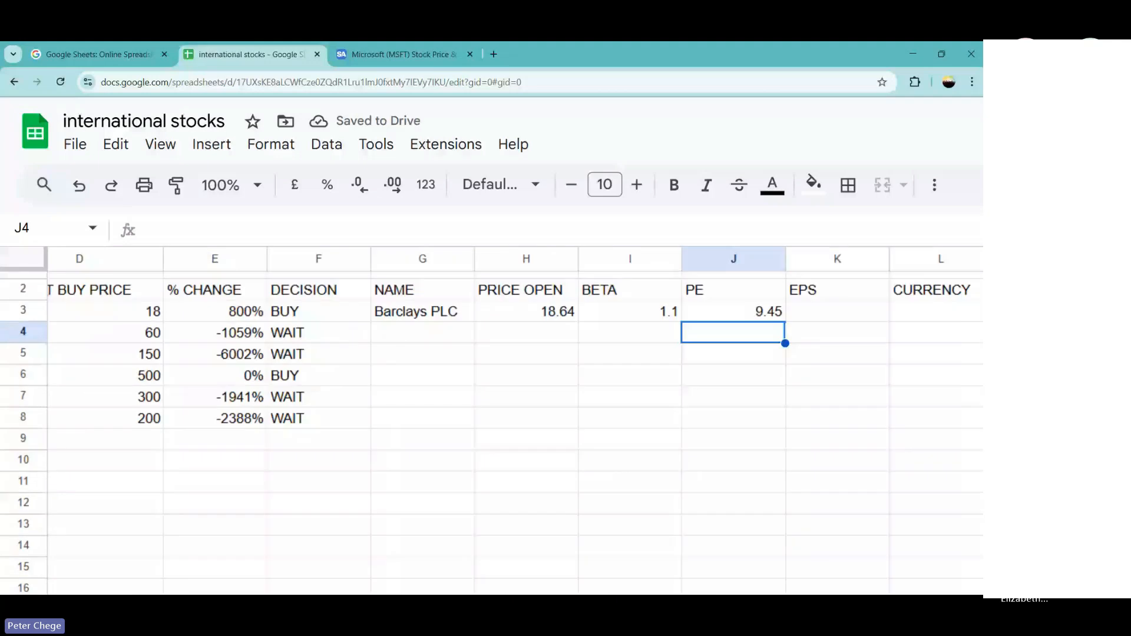
left_click(842, 320)
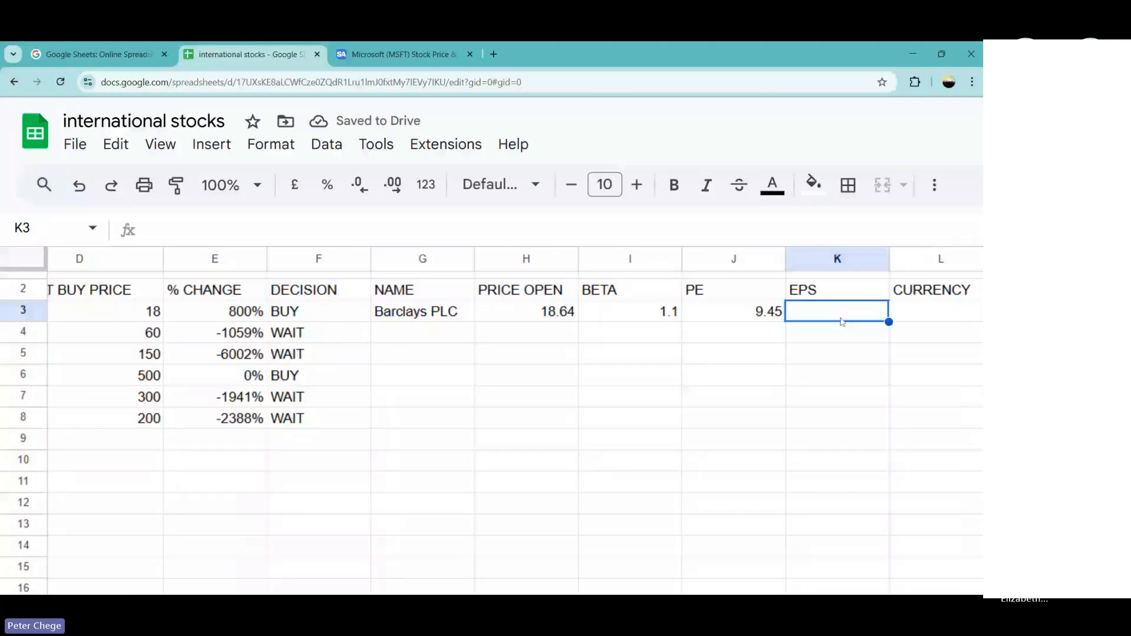
double_click(840, 319)
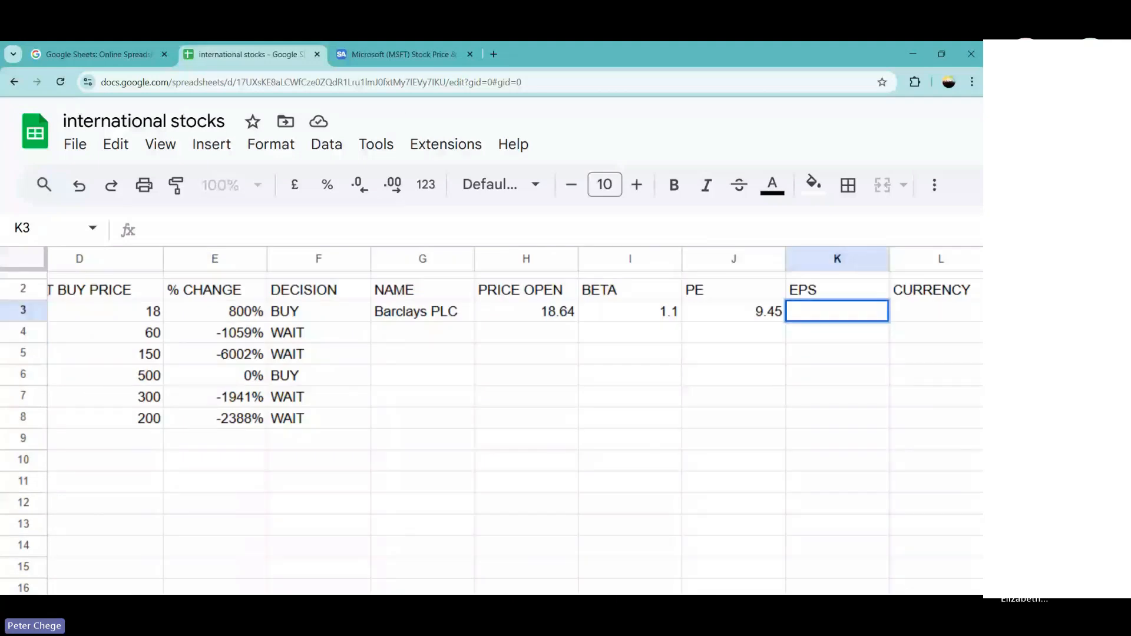
key("ctrl+v")
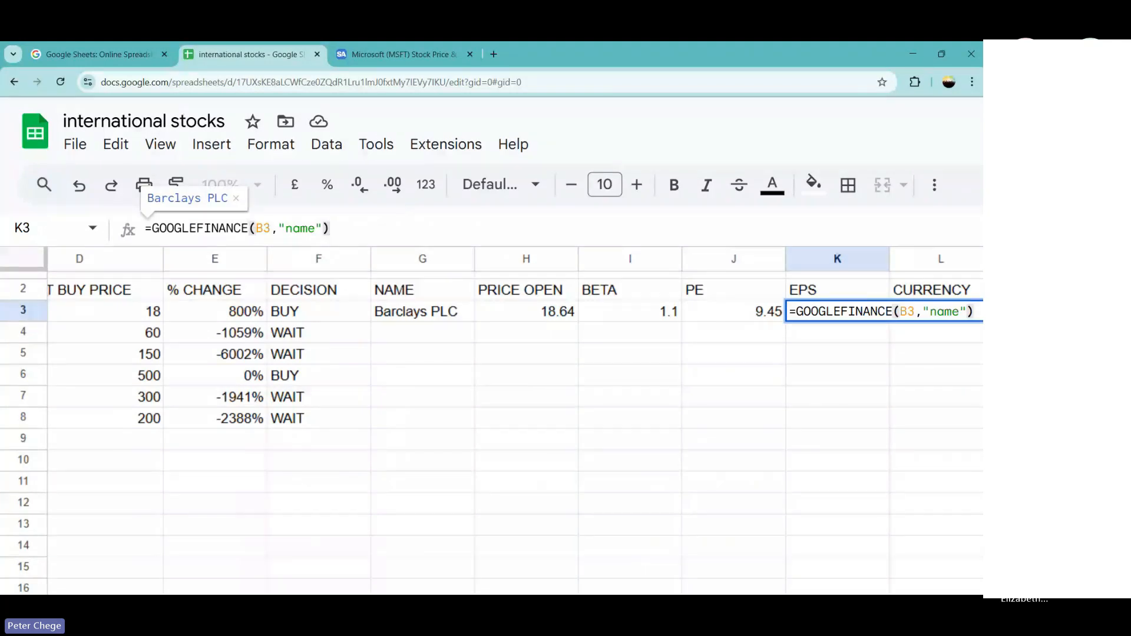
key("BackSpace")
key("BackSpace")
key("BackSpace")
key("BackSpace")
type("n")
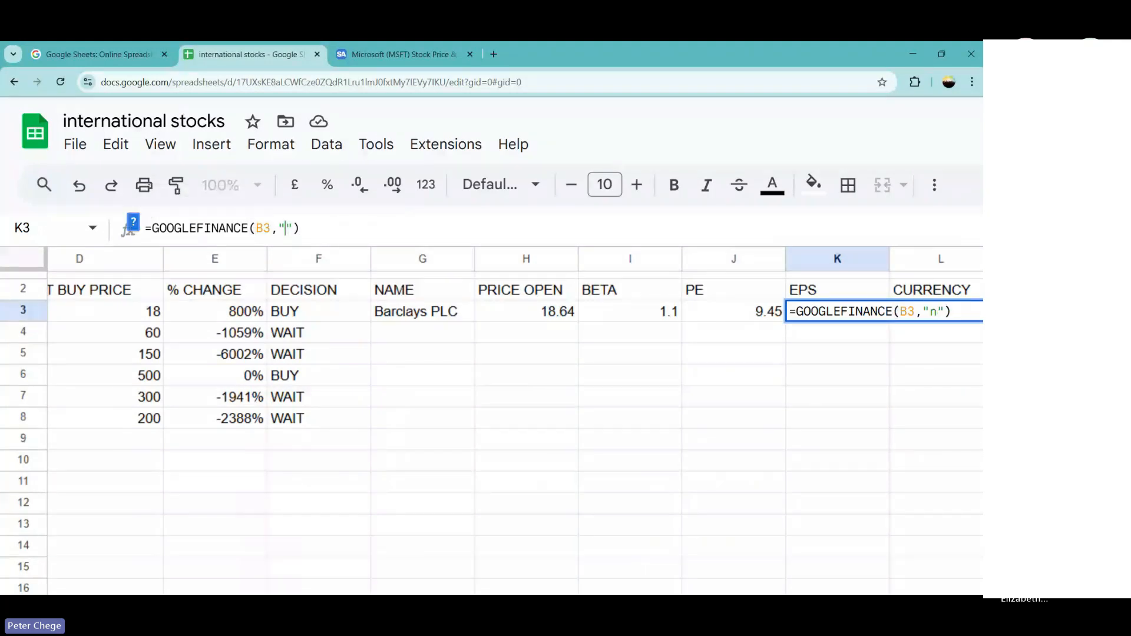
type("eps")
key("Return")
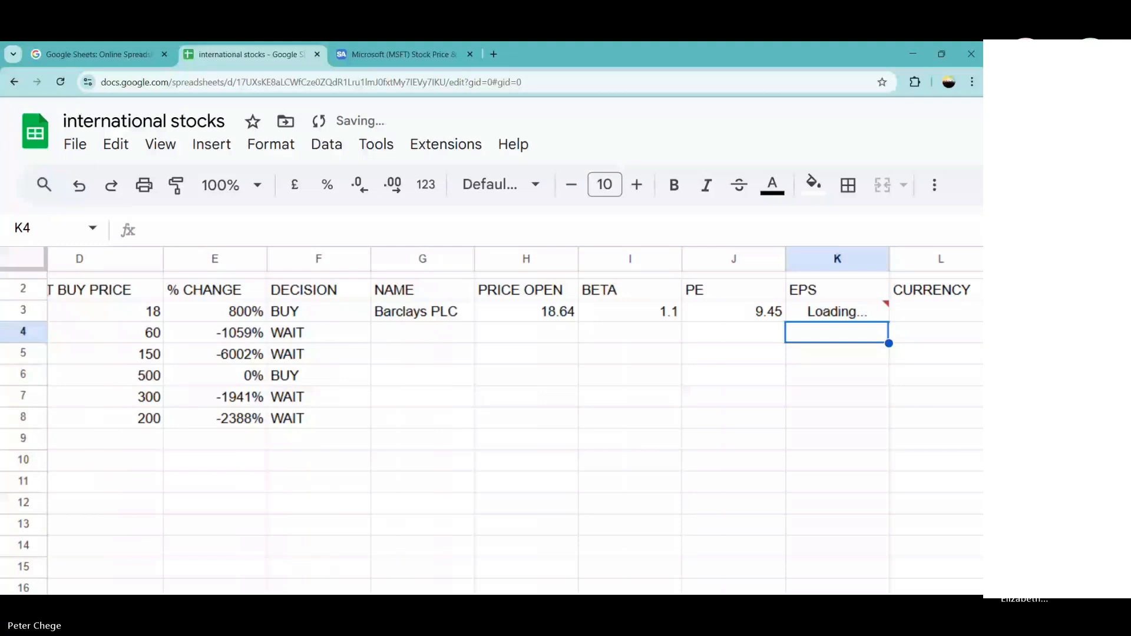
Put the copied formula in cell L3 and change its attribute to "currency", making it =GOOGLEFINANCE(B3,"currency").
scroll(514, 433, "right", 1)
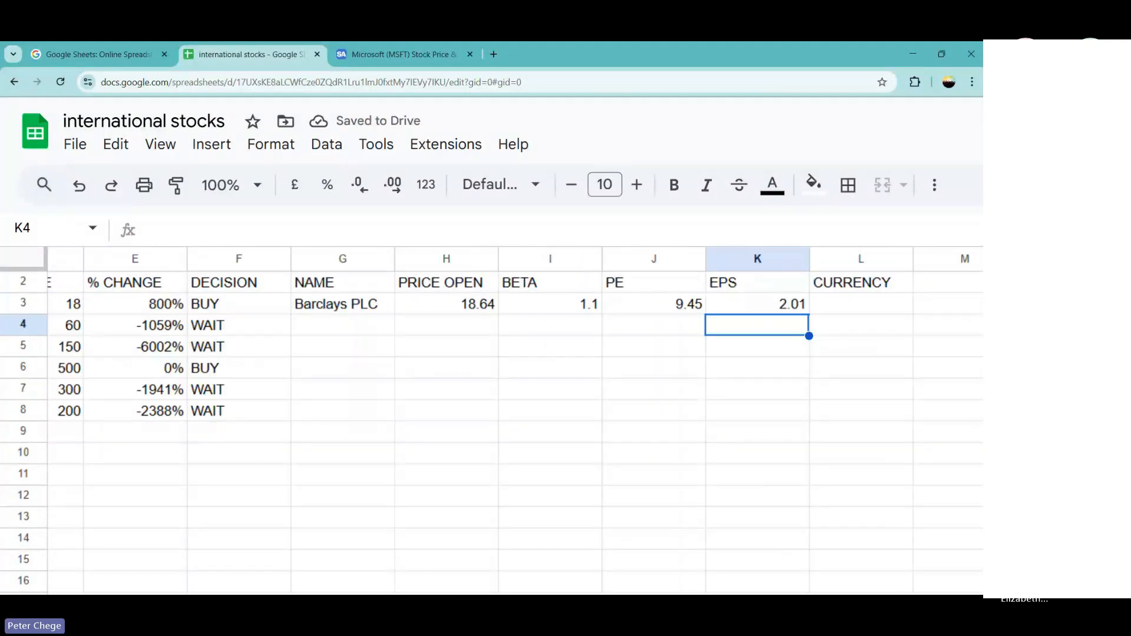
scroll(491, 420, "right", 1)
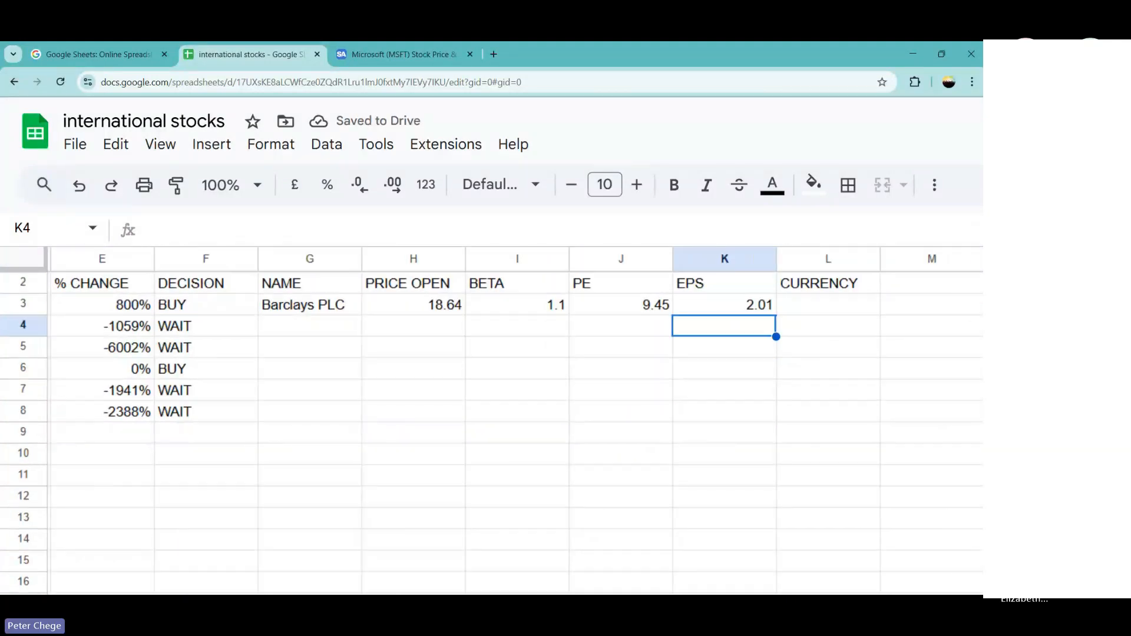
left_click(802, 309)
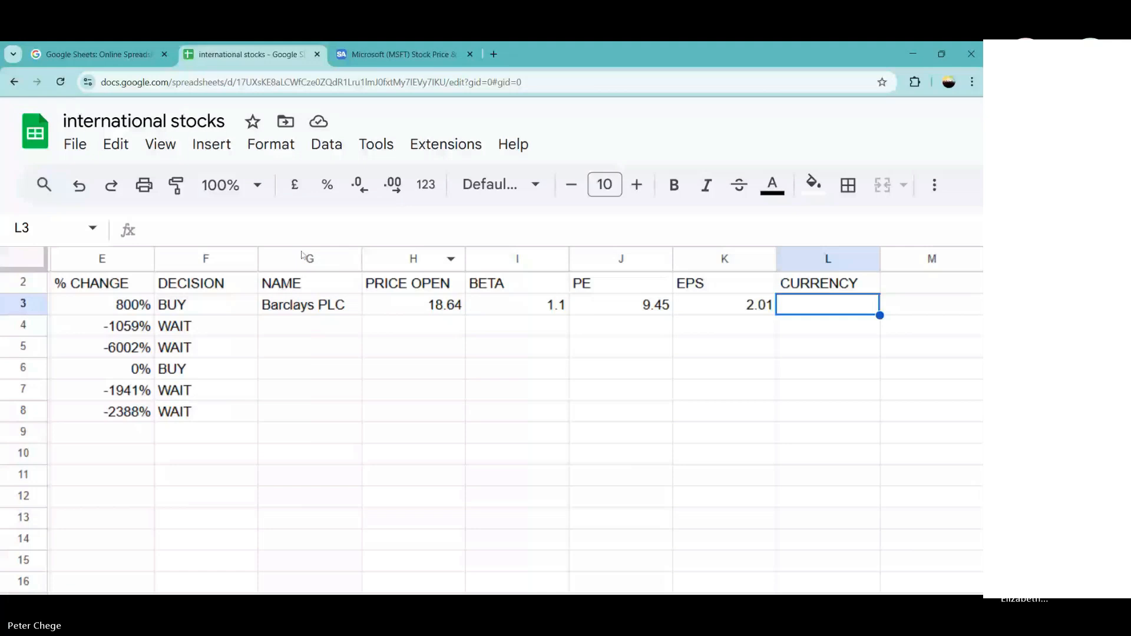
type("=GOOGLEFINANCE(B3,\"name\")")
left_click(308, 228)
key("BackSpace")
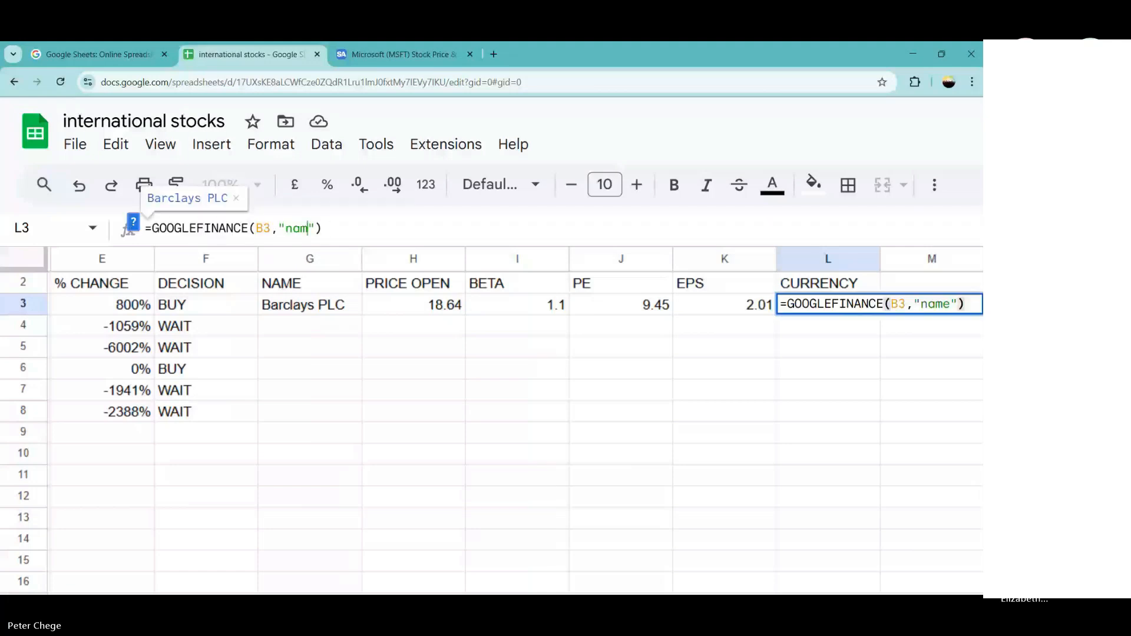
key("BackSpace")
key("BackSpace")
key("BackSpace")
type("currency")
key("Return")
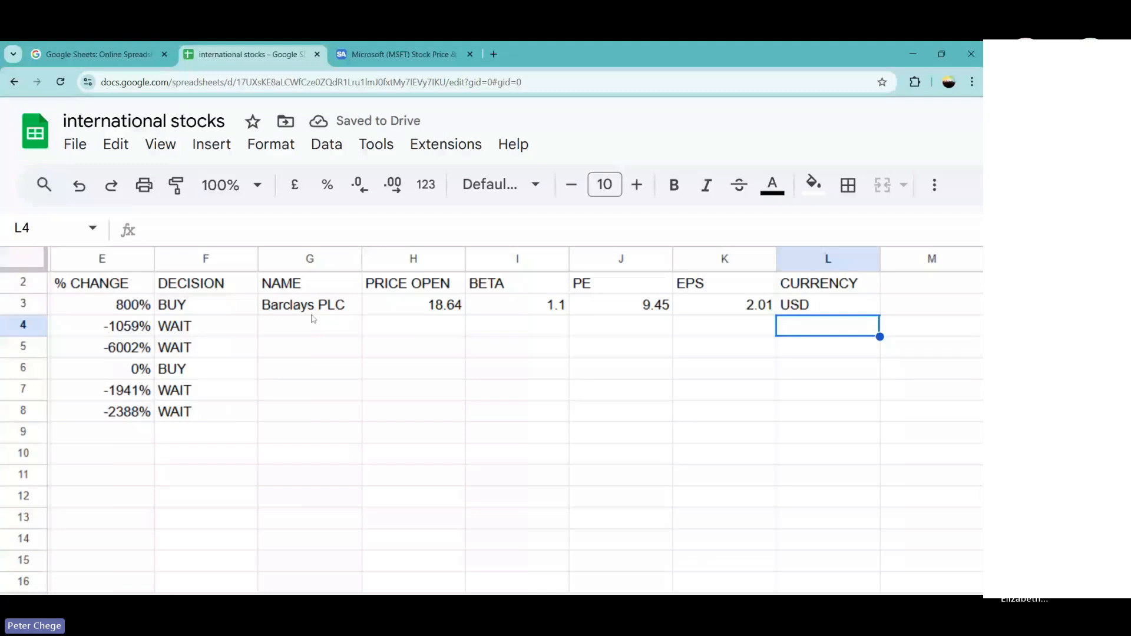
Fill the formulas in G3:L3 down through row 8 and reload the spreadsheet page.
left_click(379, 348)
left_click_drag(307, 304, 805, 304)
left_click_drag(880, 316, 879, 421)
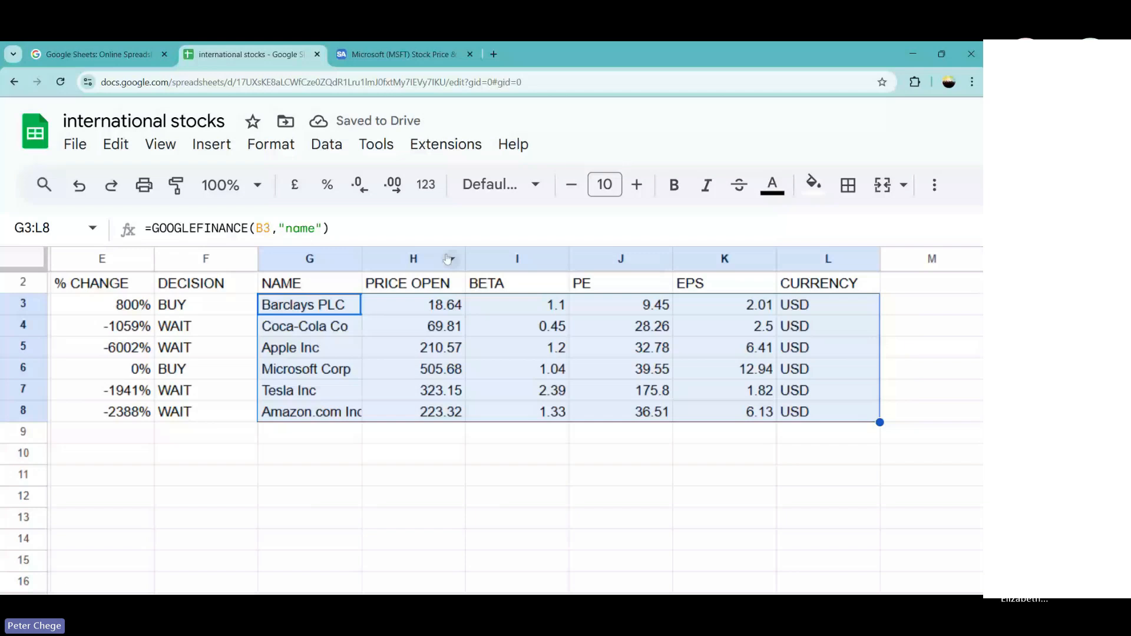
left_click(60, 83)
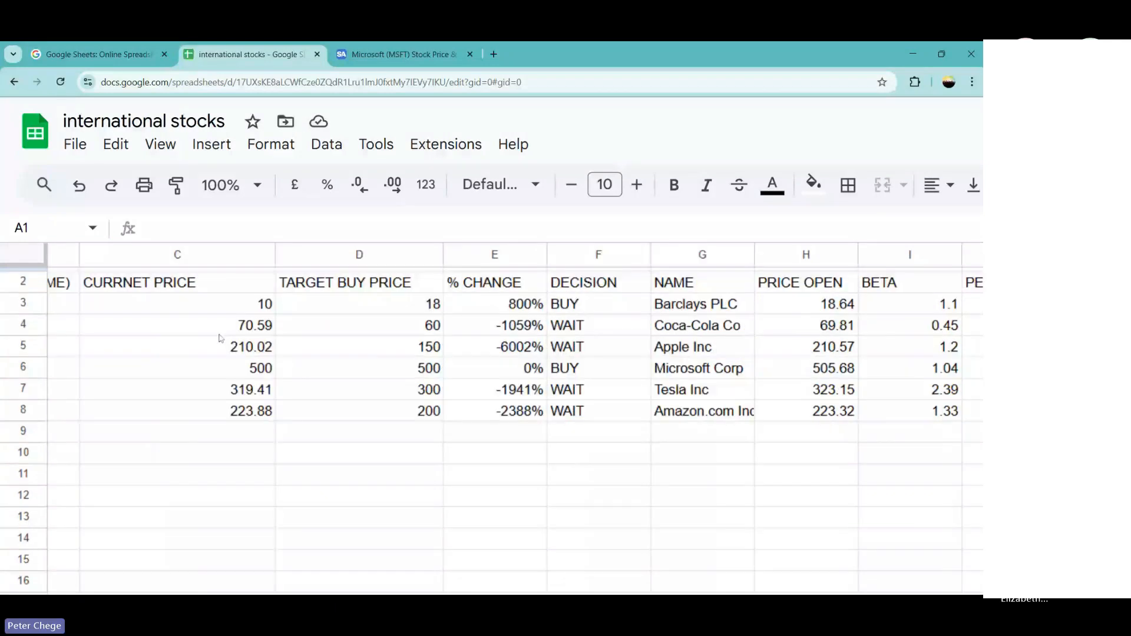
left_click(61, 82)
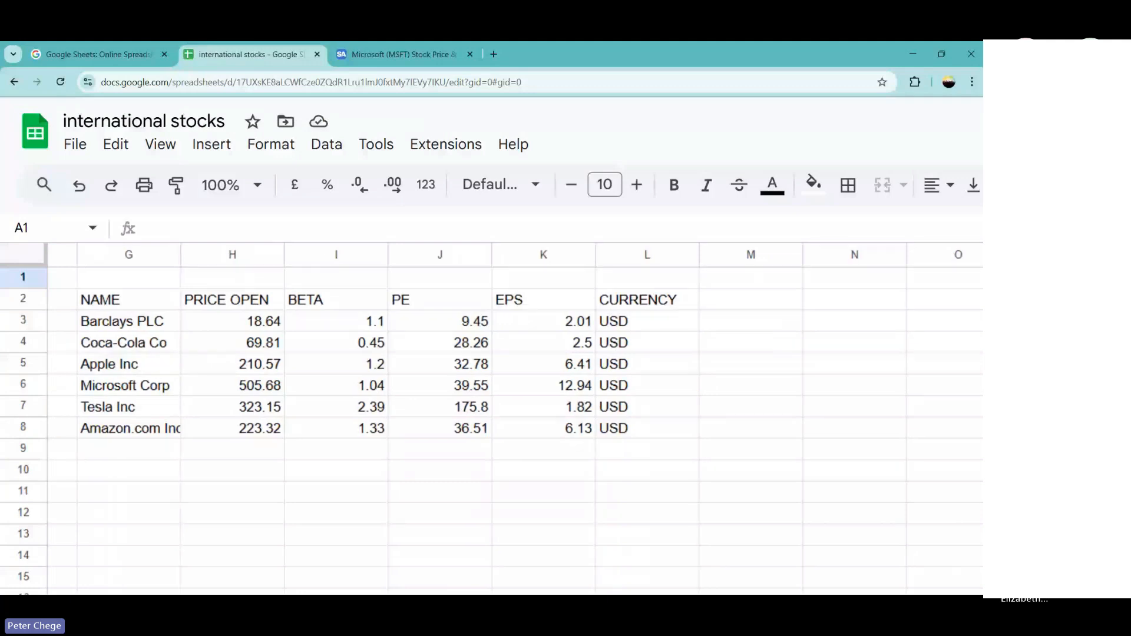
Review the tracker's columns from current price through currency for all six stocks.
scroll(514, 430, "left", 2)
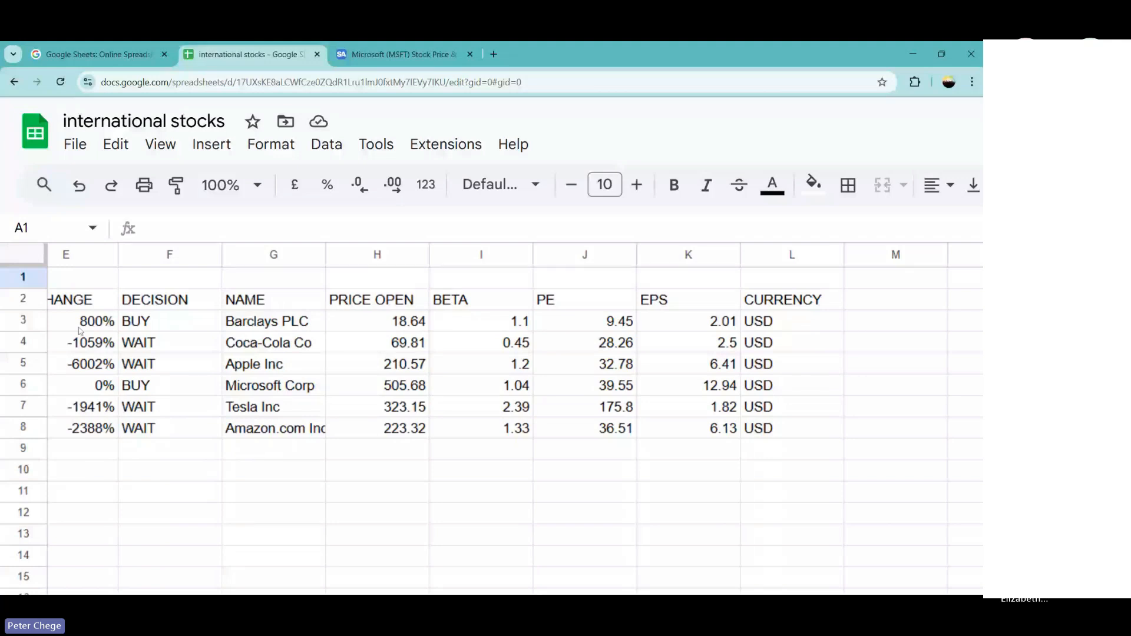
scroll(80, 330, "left", 3)
scroll(138, 324, "left", 1)
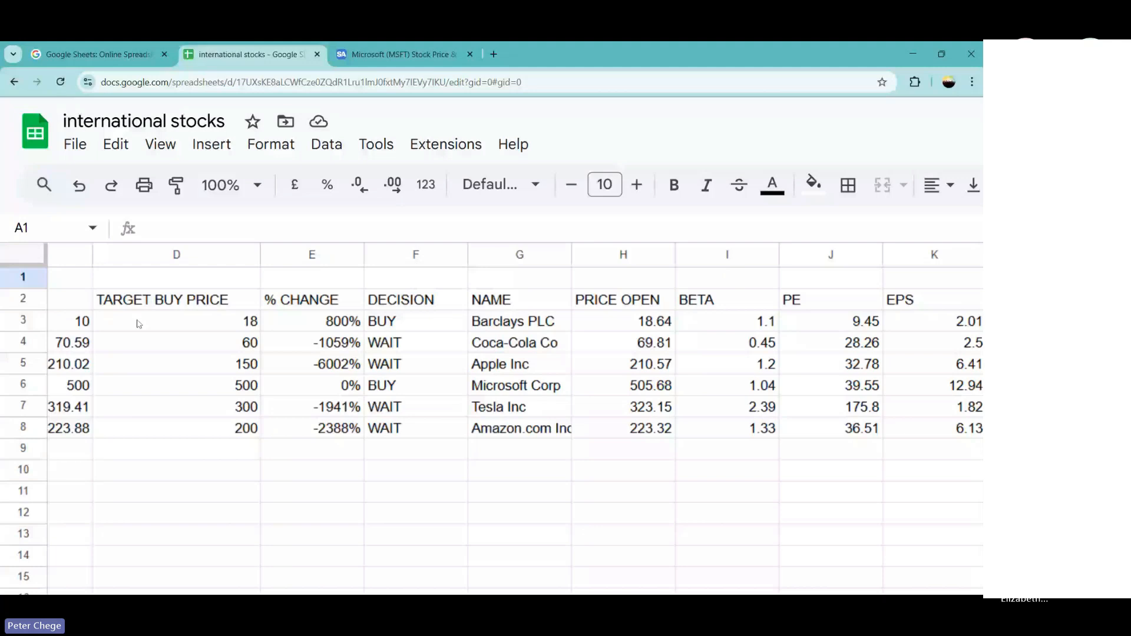
scroll(138, 324, "left", 2)
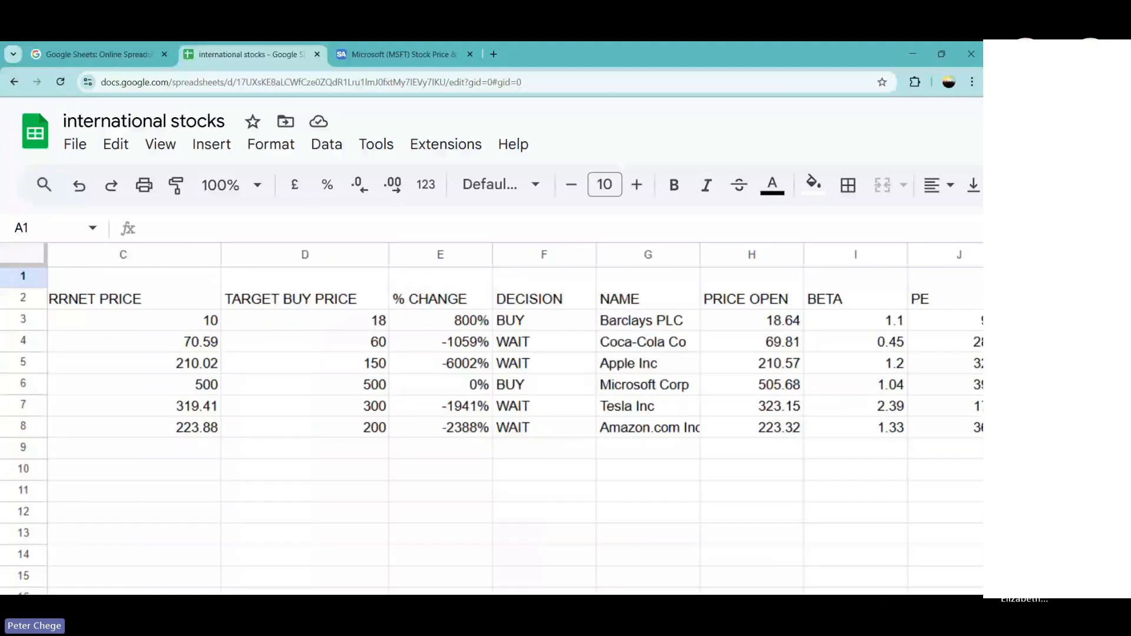
scroll(636, 262, "right", 4)
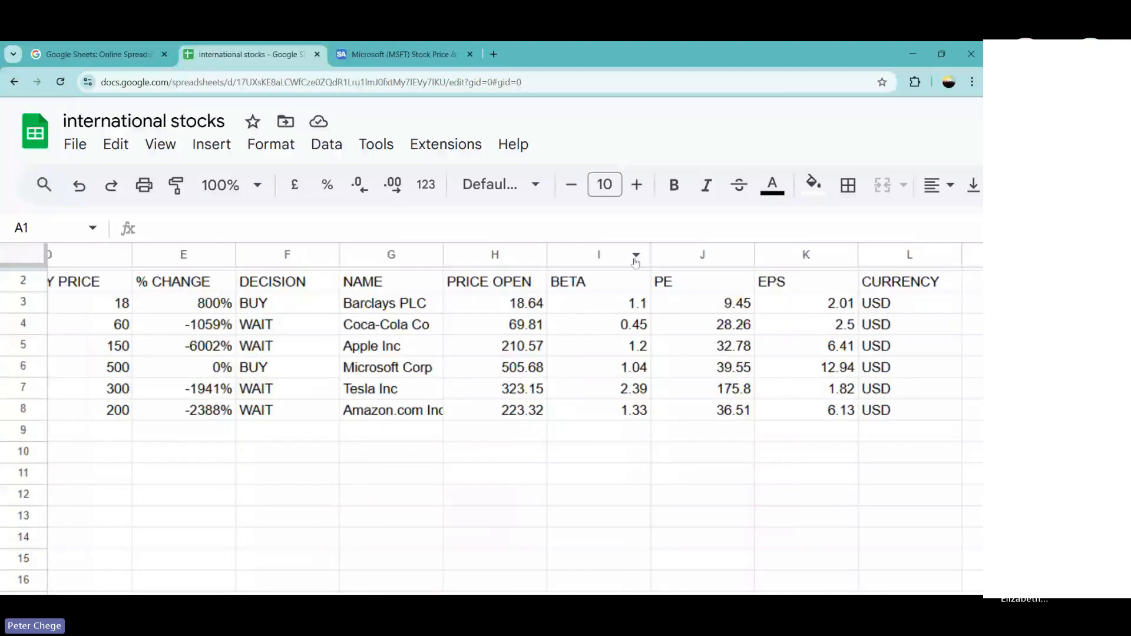
scroll(744, 338, "right", 3)
scroll(745, 338, "up", 1)
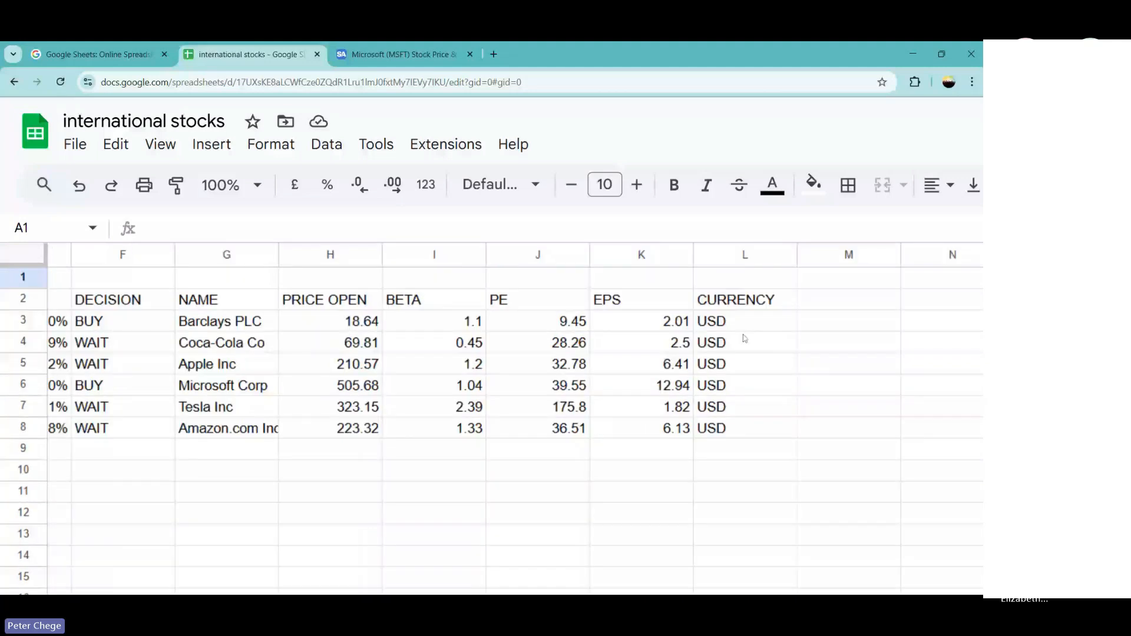
Enter the formula =C3-H3 in cell M3 to subtract the open price from the current price.
left_click(848, 321)
type("=")
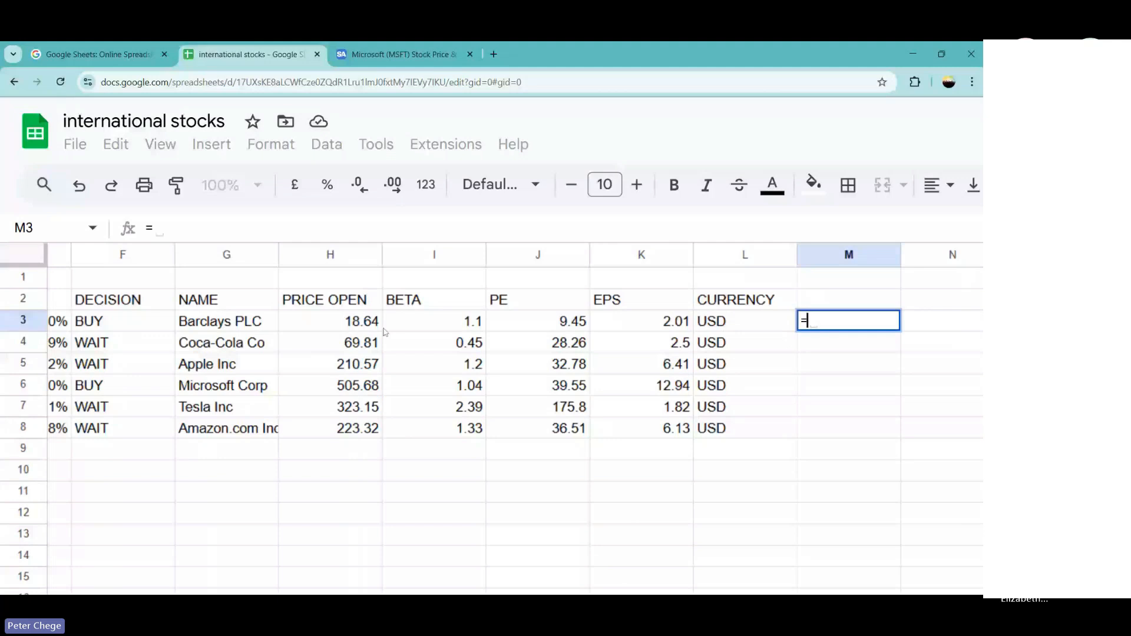
scroll(385, 331, "left", 5)
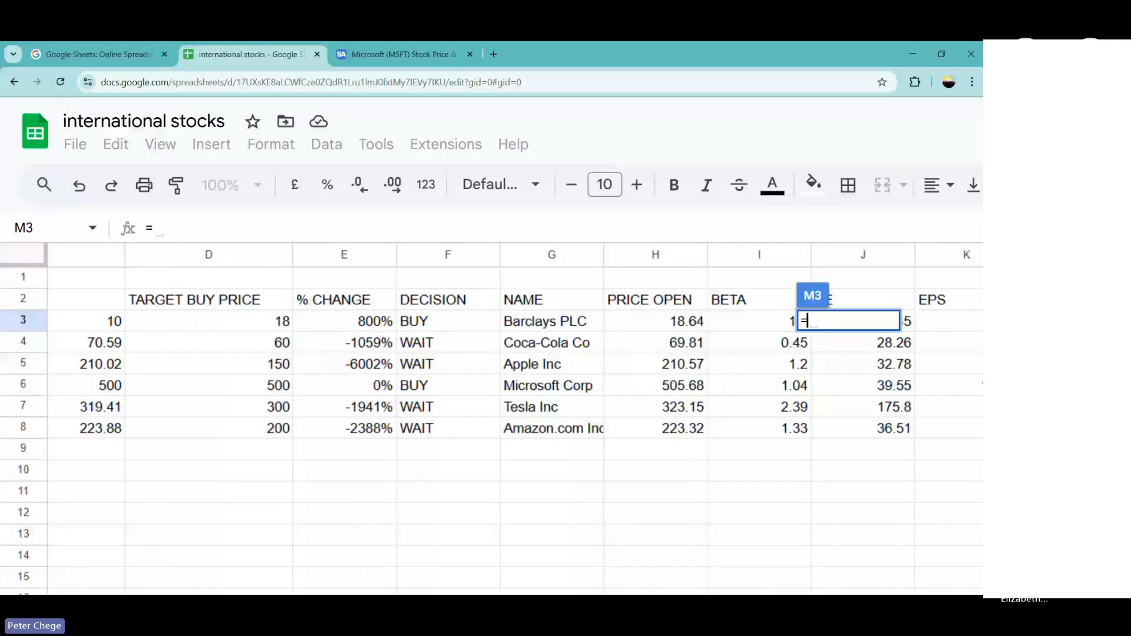
scroll(125, 314, "left", 2)
left_click(124, 309)
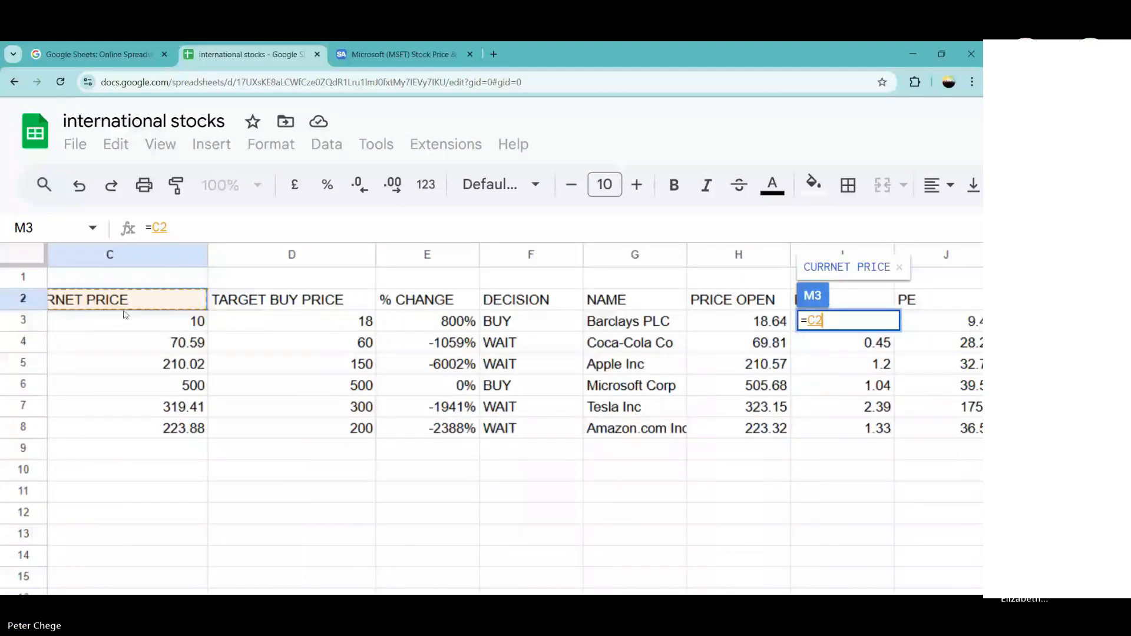
left_click(127, 319)
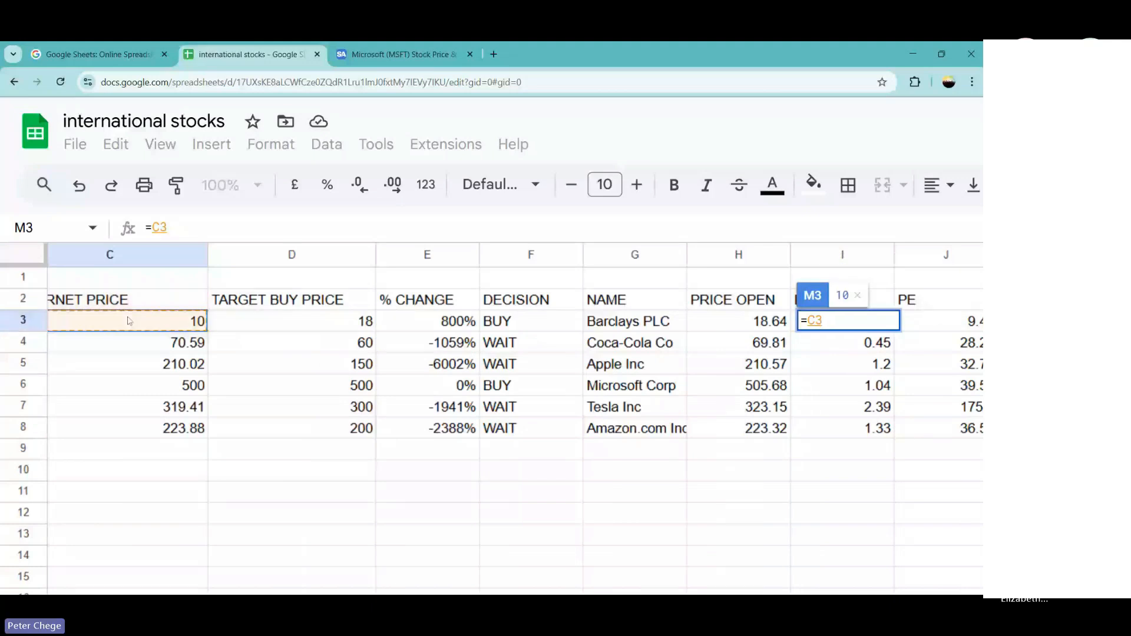
scroll(127, 321, "right", 7)
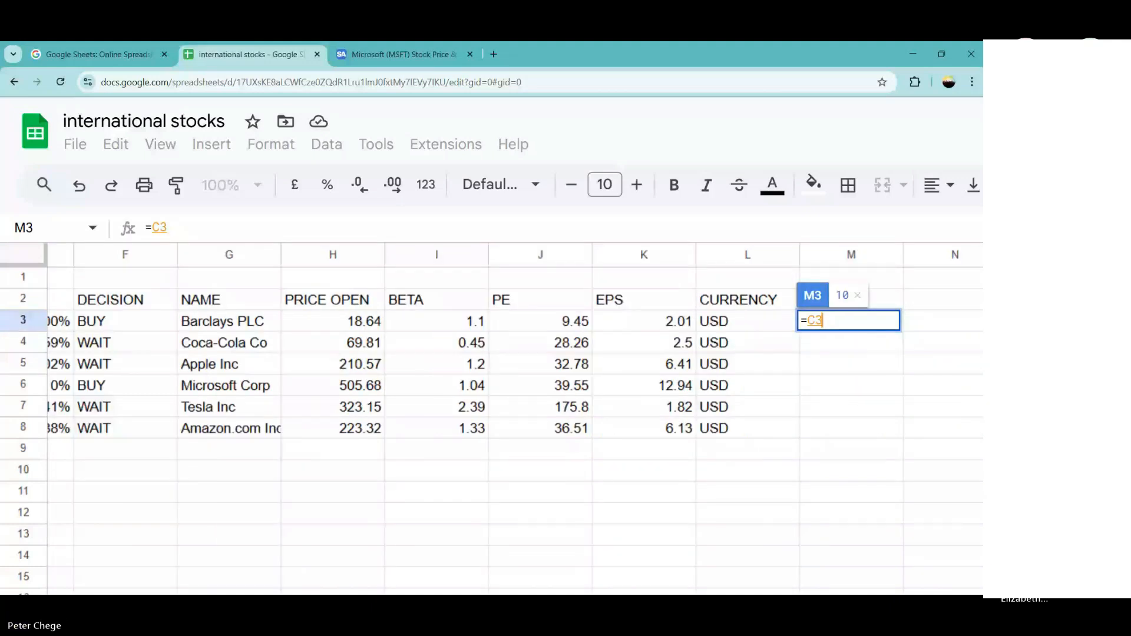
type("-")
type("H3")
key("Return")
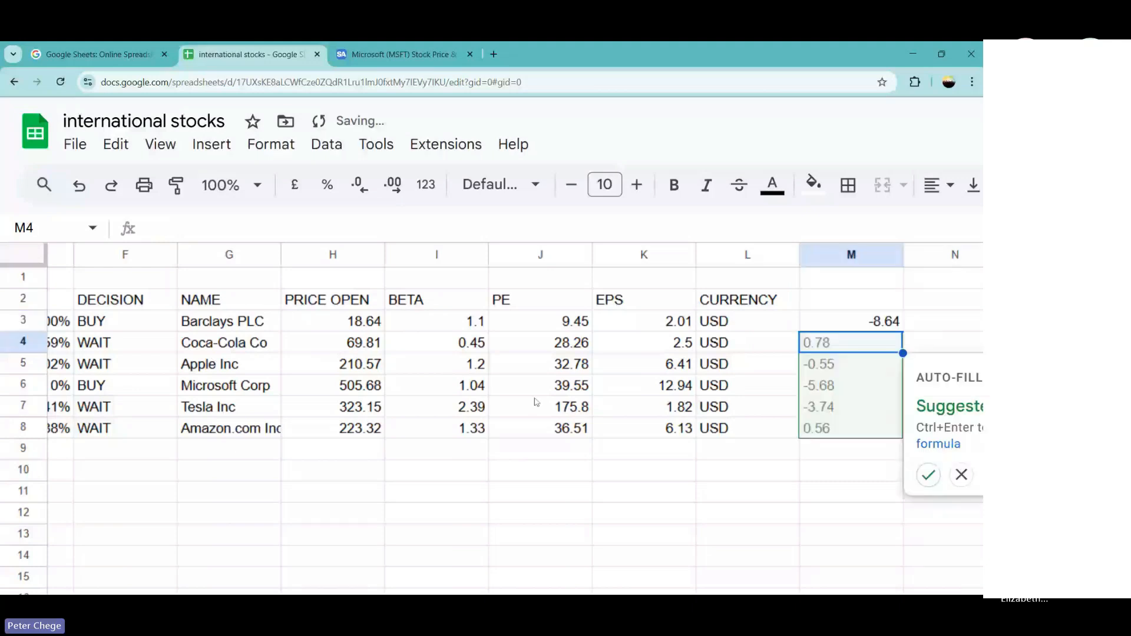
key("Up")
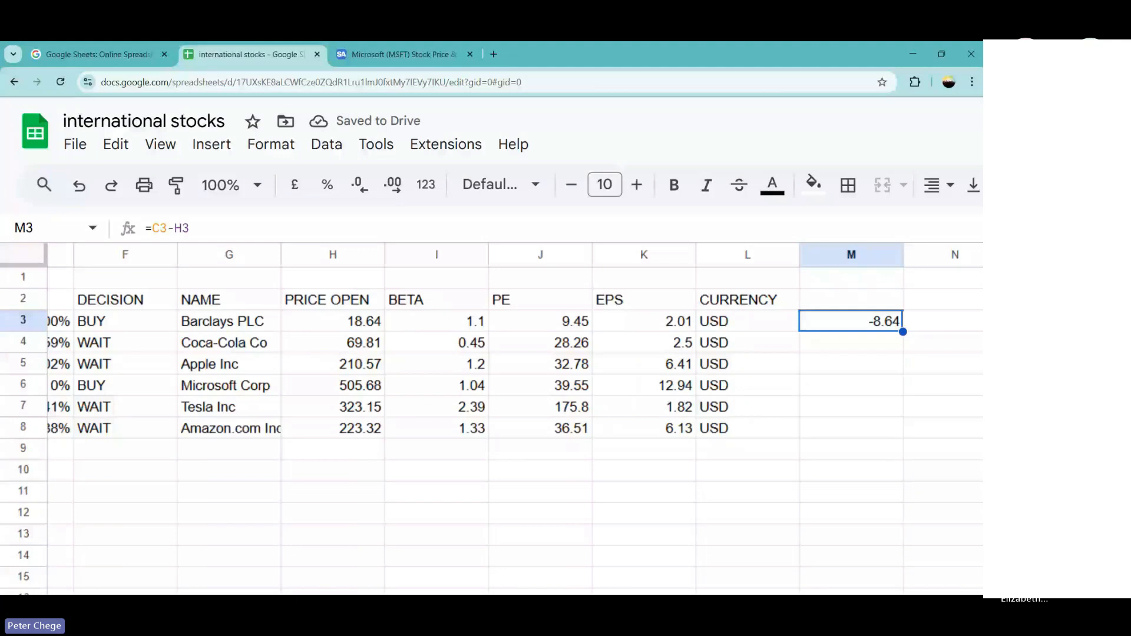
right_click(868, 312)
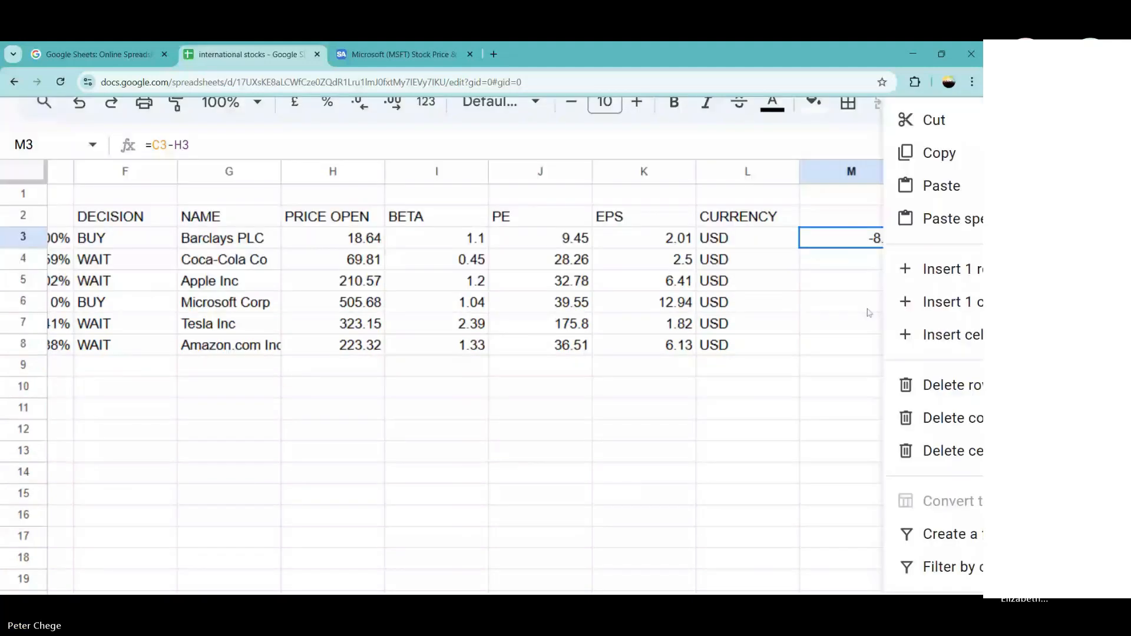
triple_click(840, 237)
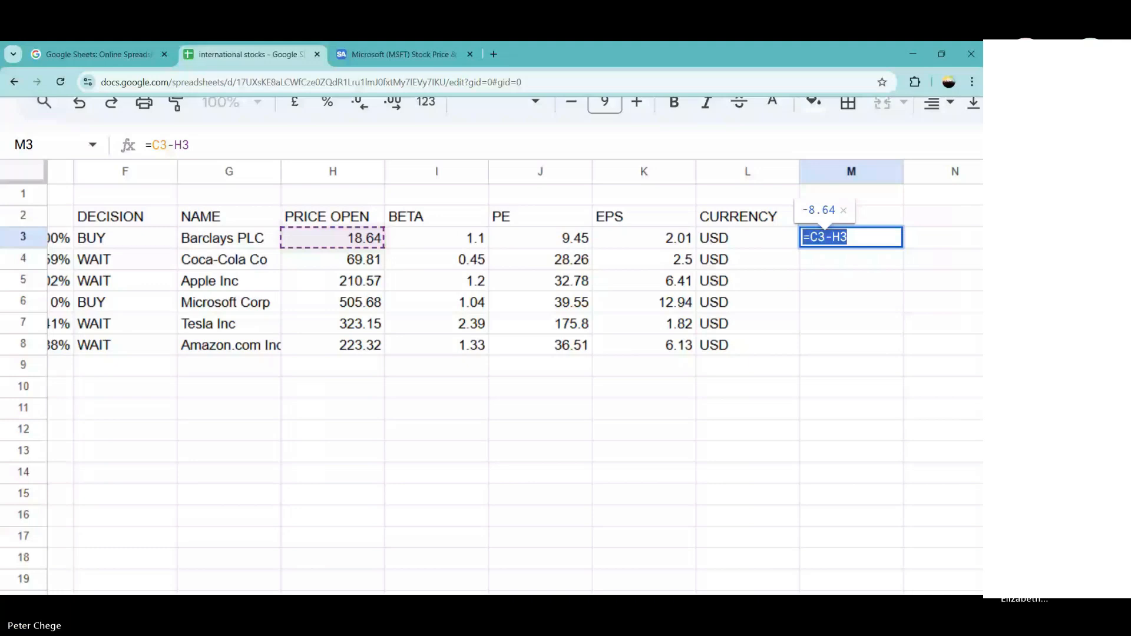
key("Escape")
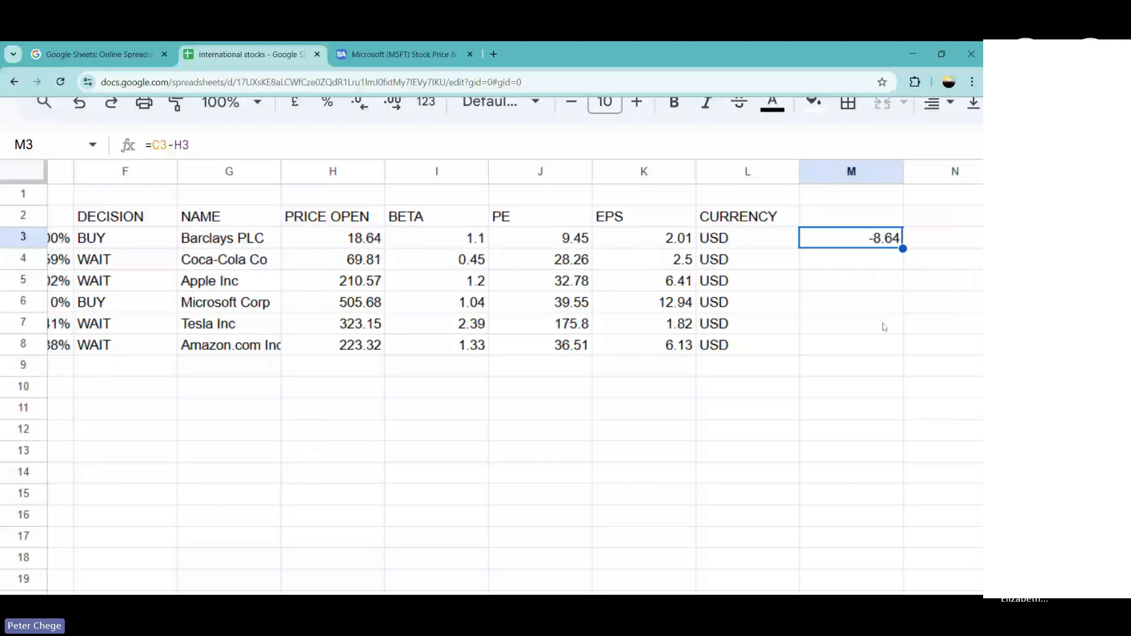
right_click(881, 238)
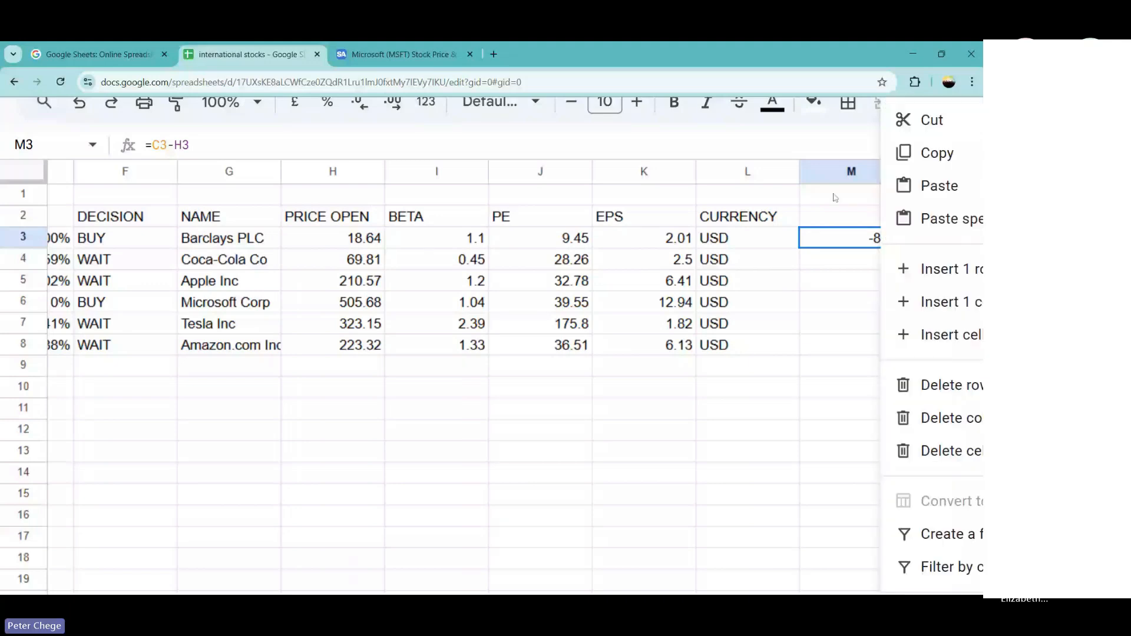
key("Escape")
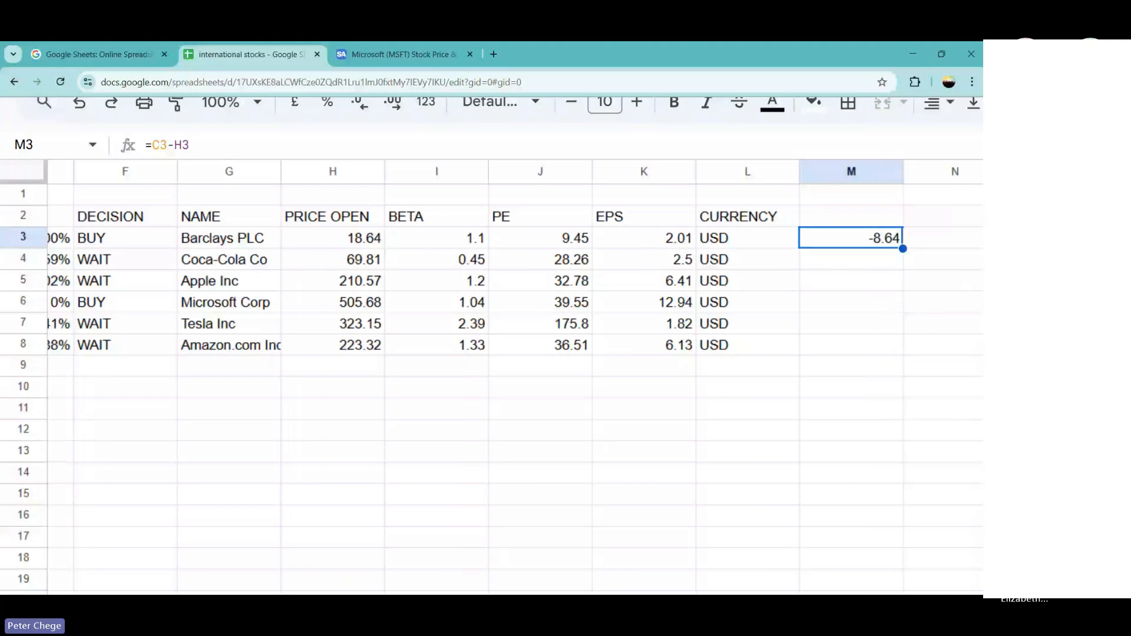
Fill the price difference formula in M3 down through M8.
key("shift+Down")
key("shift+Down")
key("shift+Down")
key("shift+Down")
key("shift+Down")
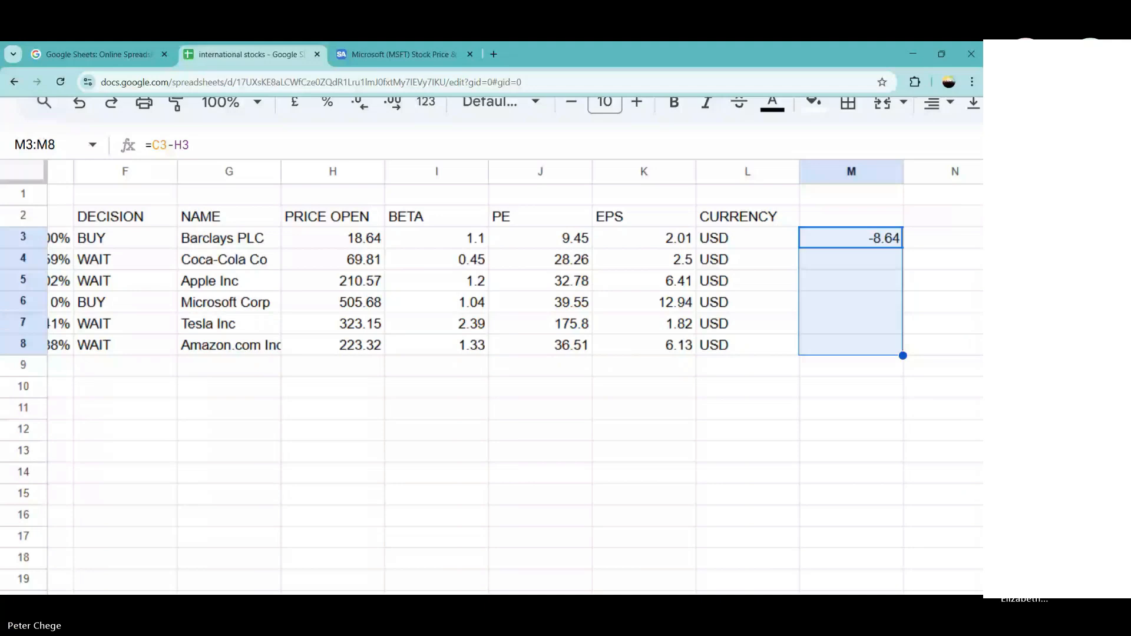
key("ctrl+d")
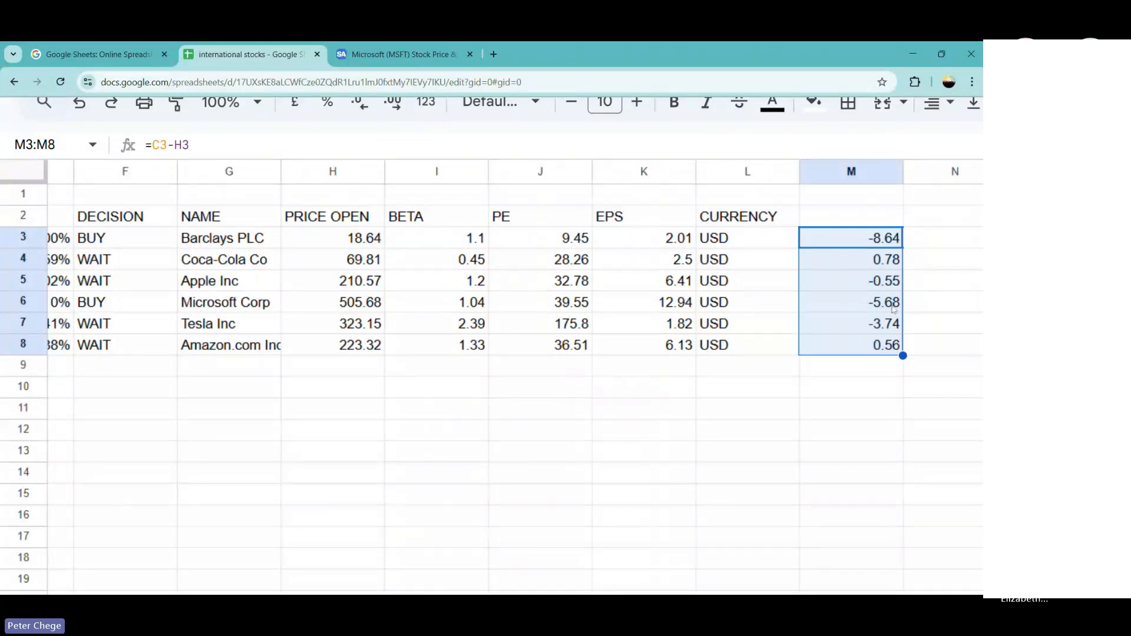
Inspect the cell references in Microsoft's price difference formula in M6 and leave the formula as it is.
double_click(892, 308)
key("Left")
key("Left")
key("Left")
key("Left")
key("Left")
key("Left")
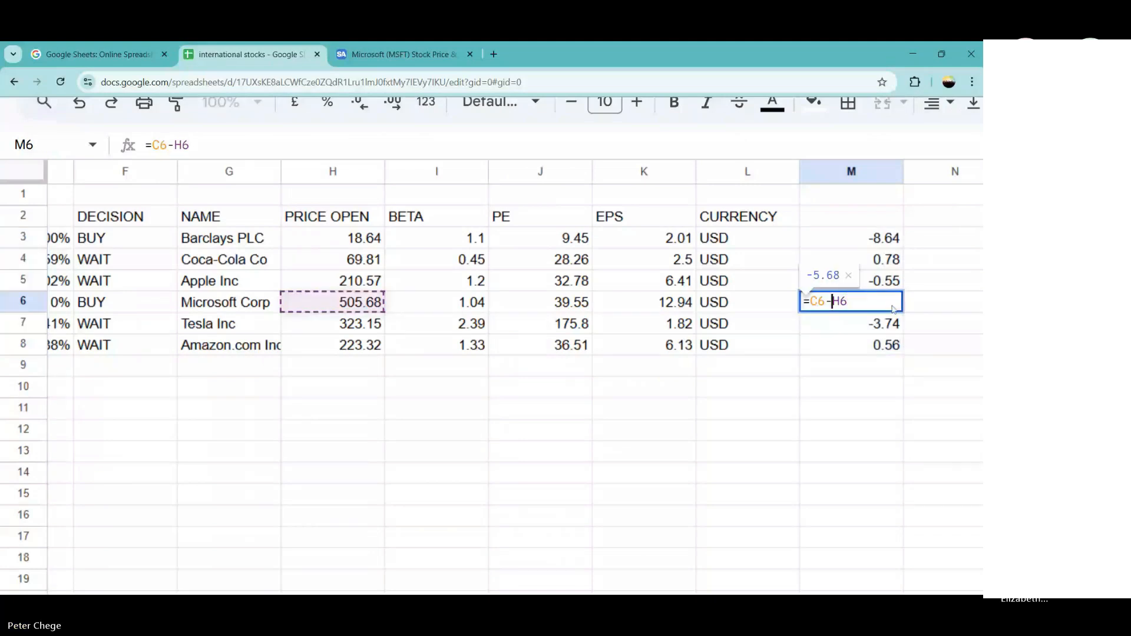
key("Right")
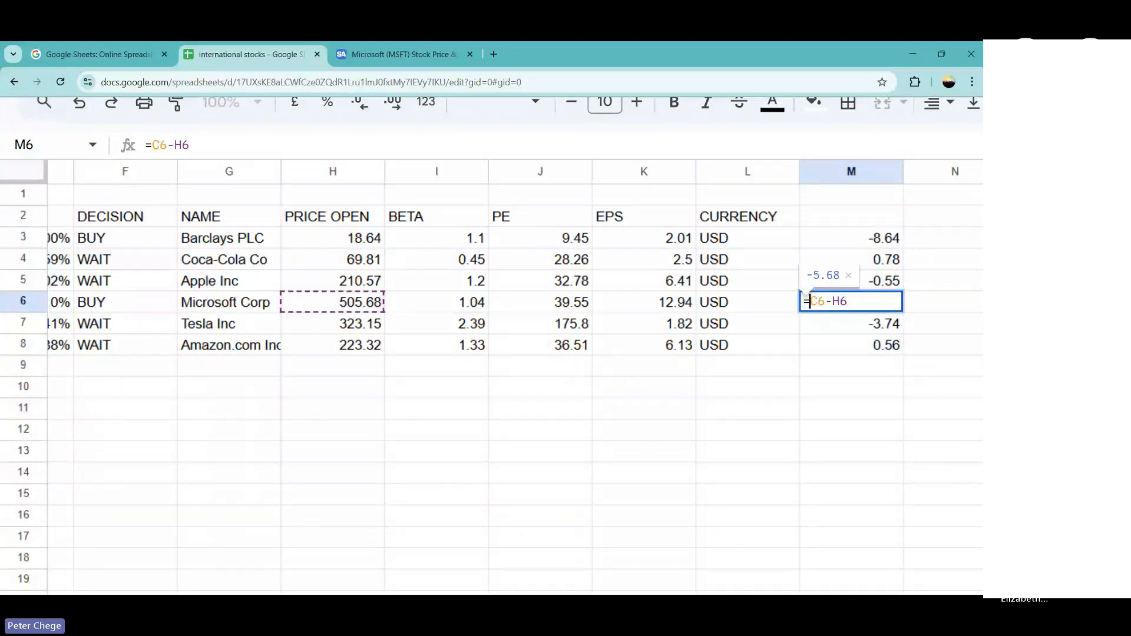
key("Return")
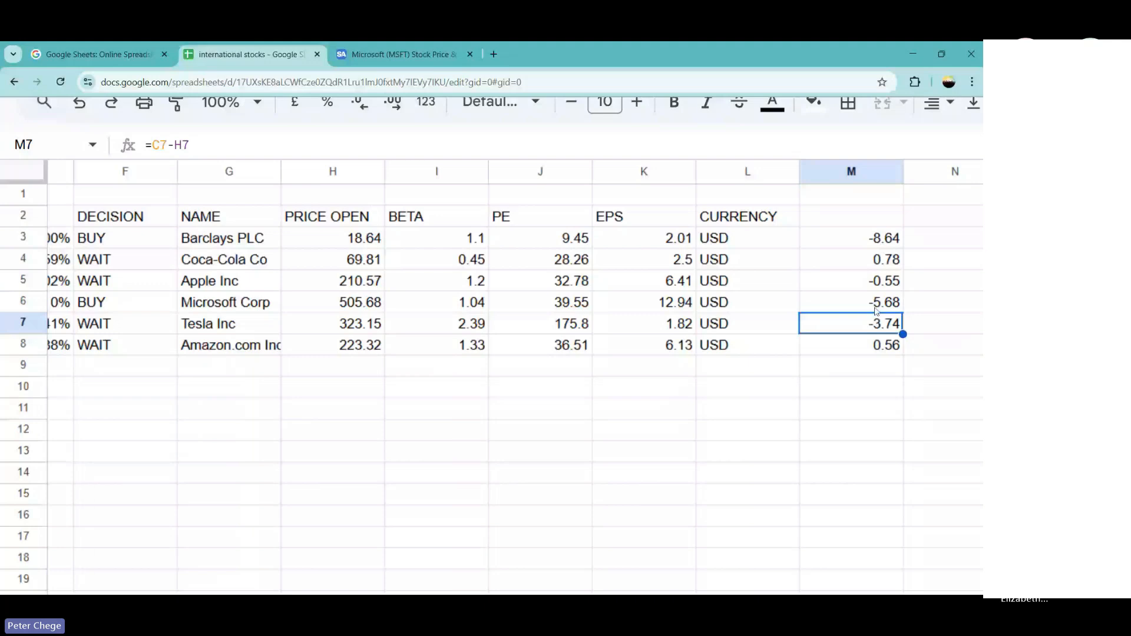
left_click(929, 307)
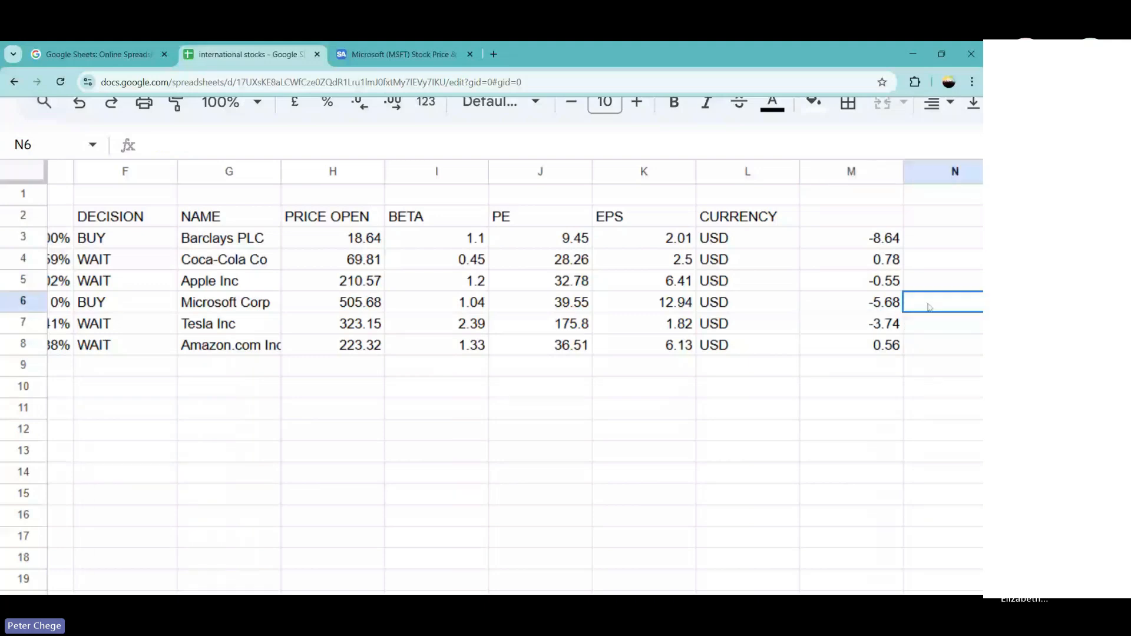
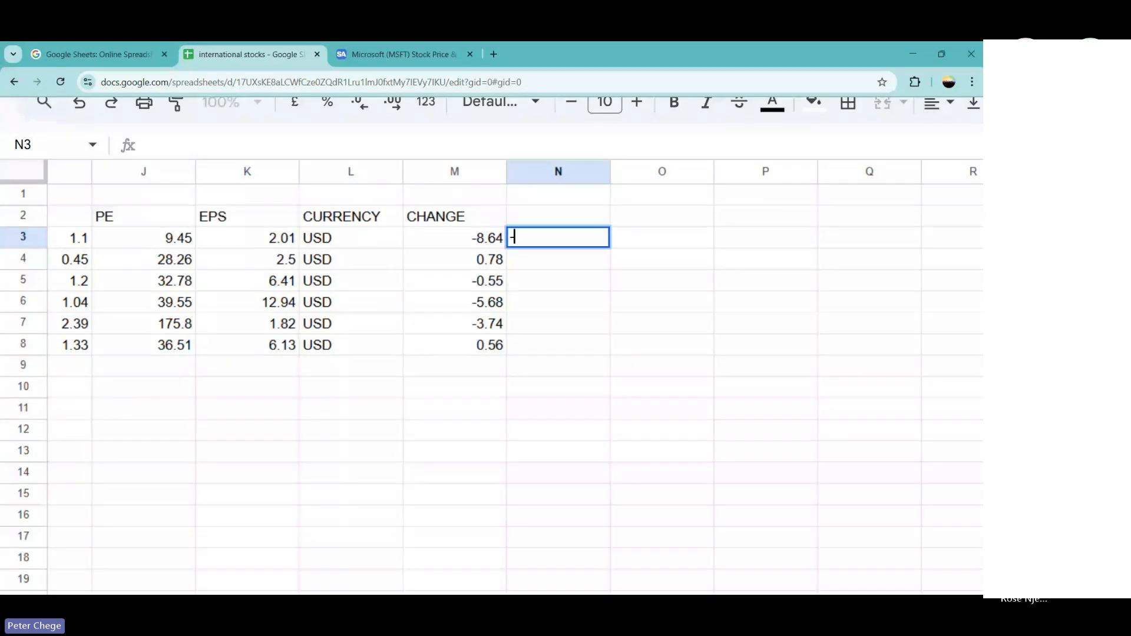
Start a GOOGLEFINANCE formula in cell N3 with the ticker in B3 as its first argument.
key("BackSpace")
type("=")
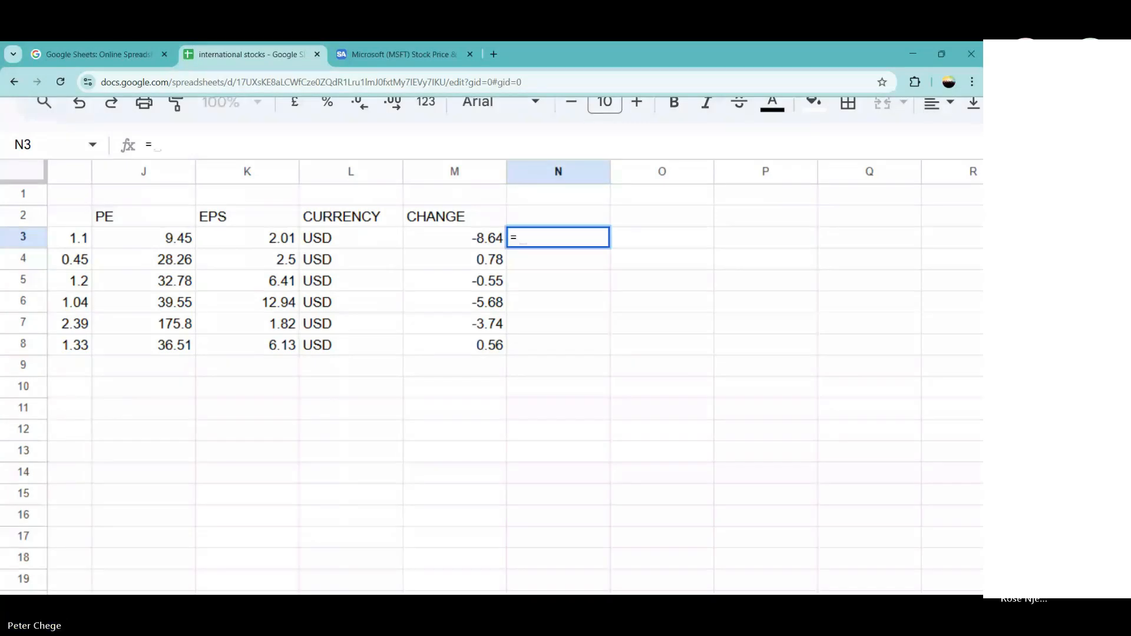
type("GOOG")
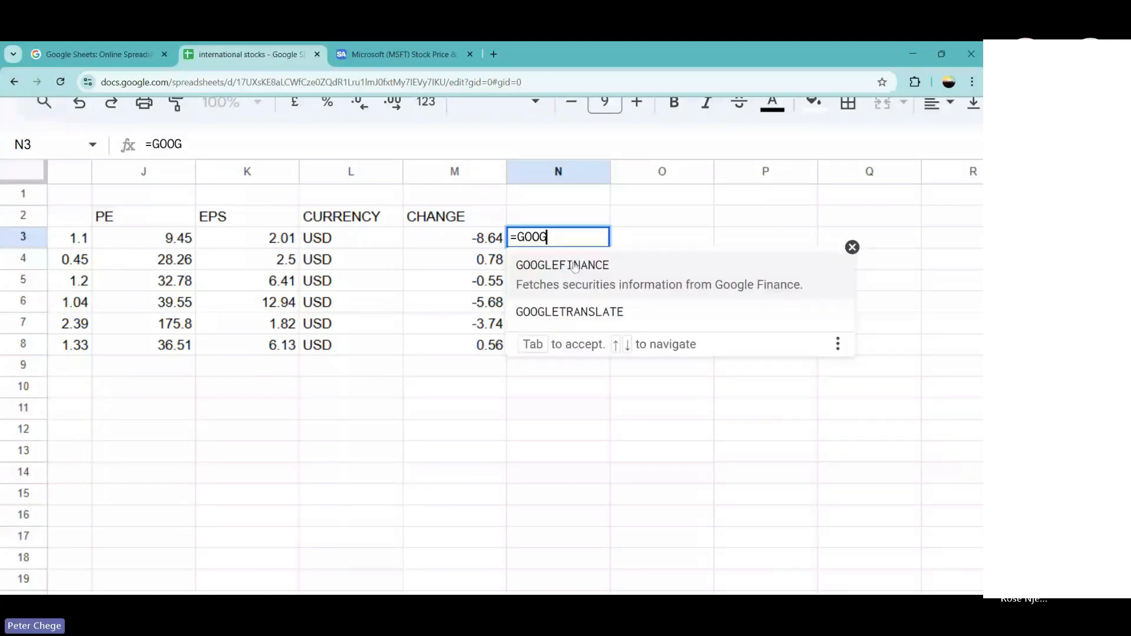
left_click(575, 265)
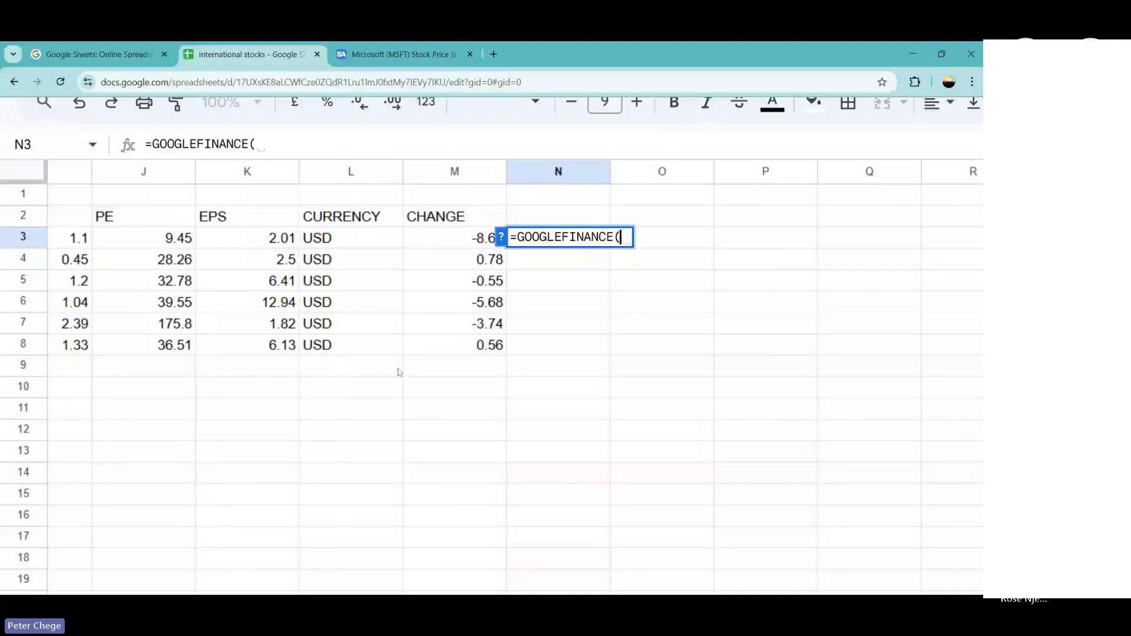
scroll(398, 371, "left", 3)
scroll(515, 376, "left", 3)
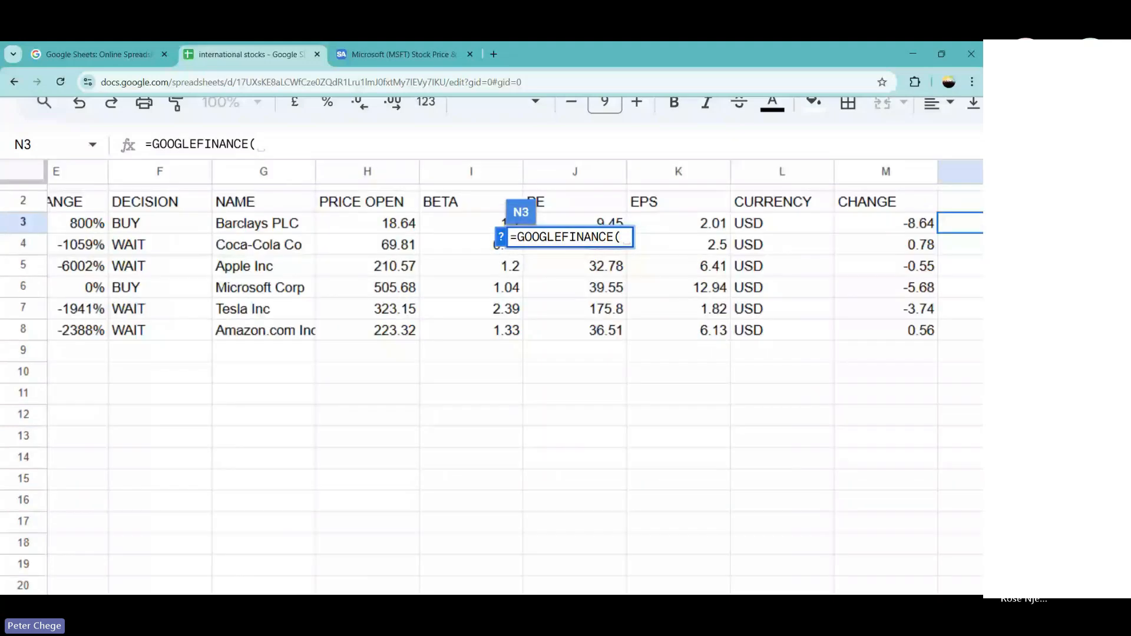
scroll(512, 377, "left", 3)
scroll(248, 366, "left", 5)
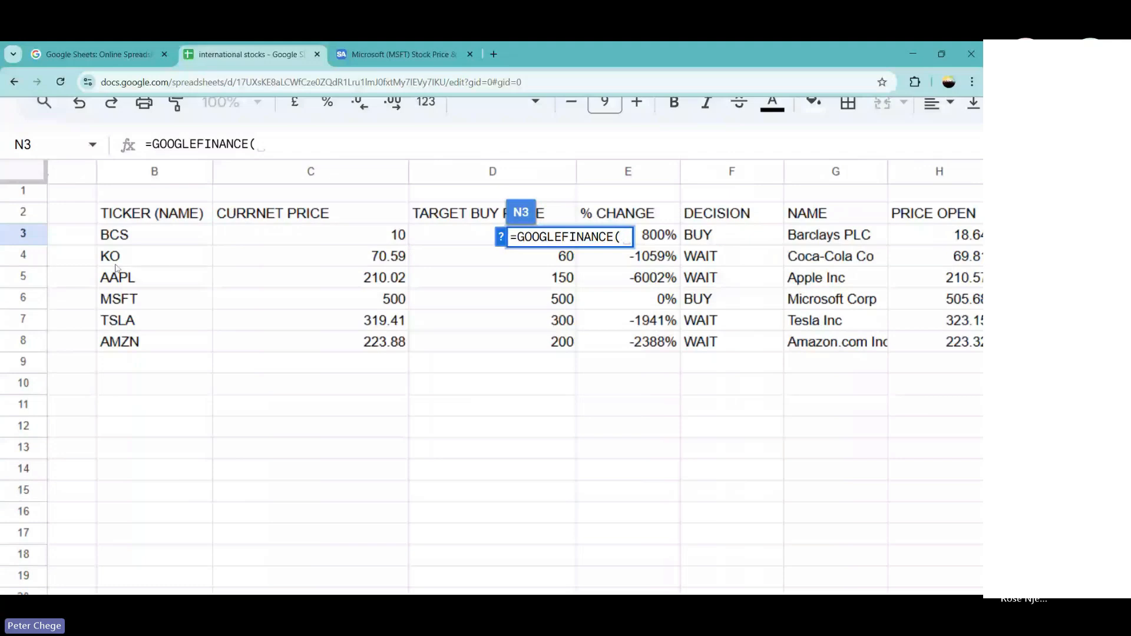
type("B3")
scroll(513, 377, "left", 1)
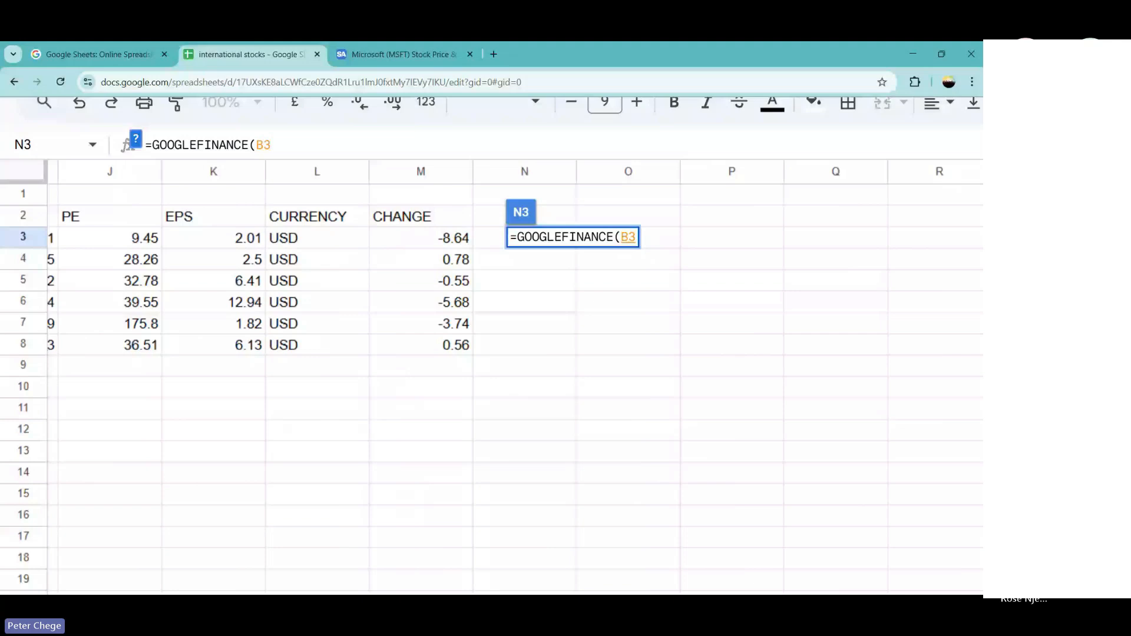
Add "close" as the attribute argument of the GOOGLEFINANCE formula in N3.
type(",\"")
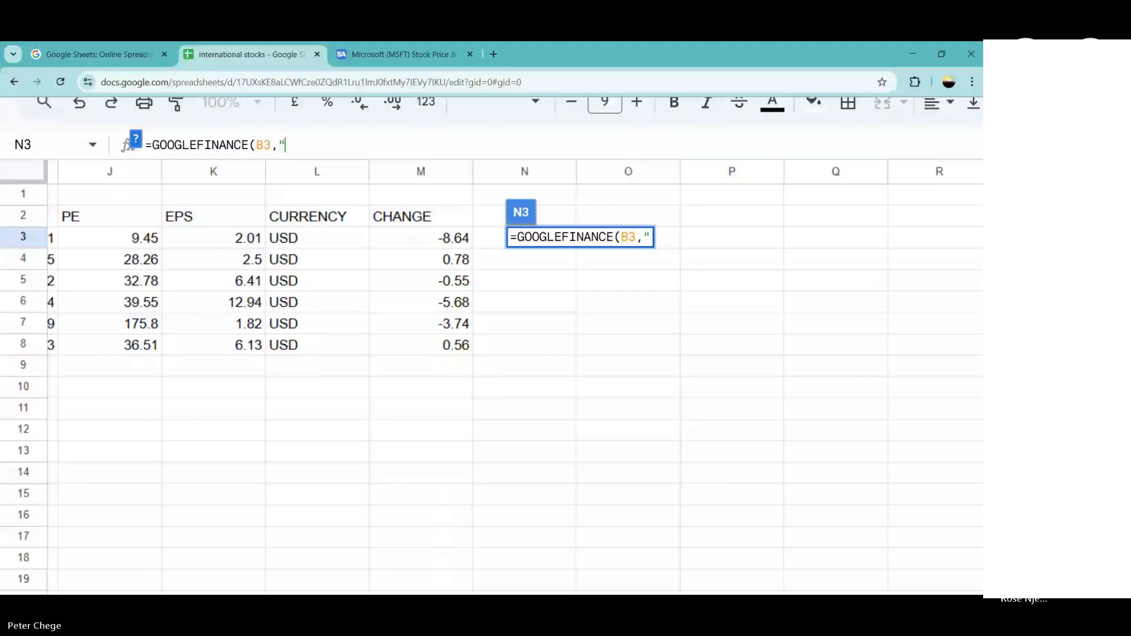
type("CLODE")
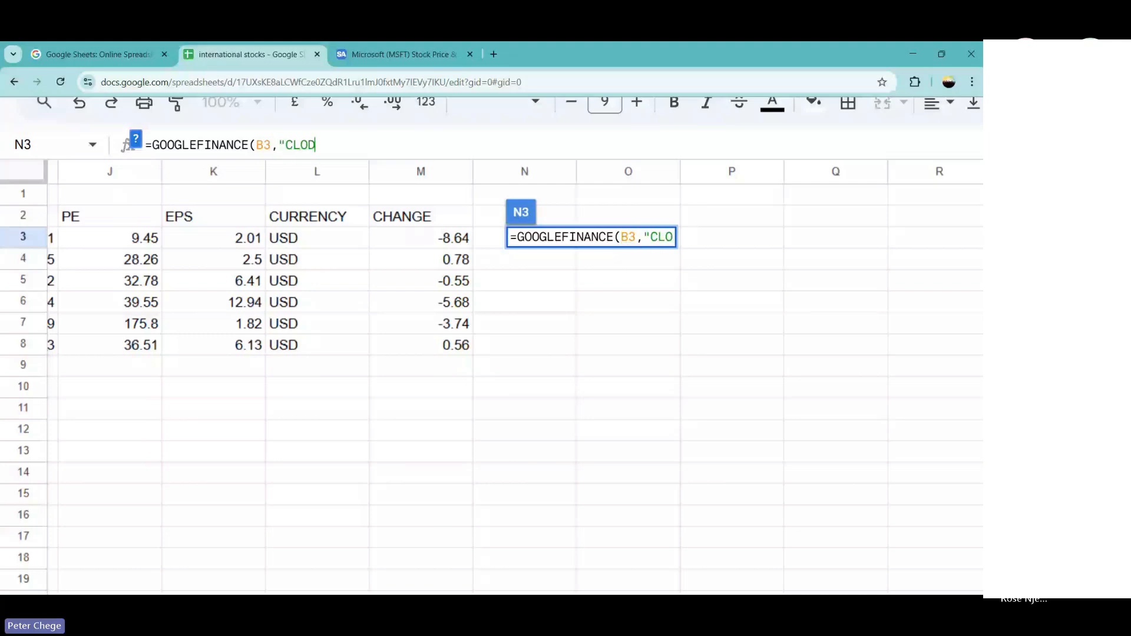
key("BackSpace")
key("BackSpace")
key("BackSpace")
key("BackSpace")
key("BackSpace")
type("close")
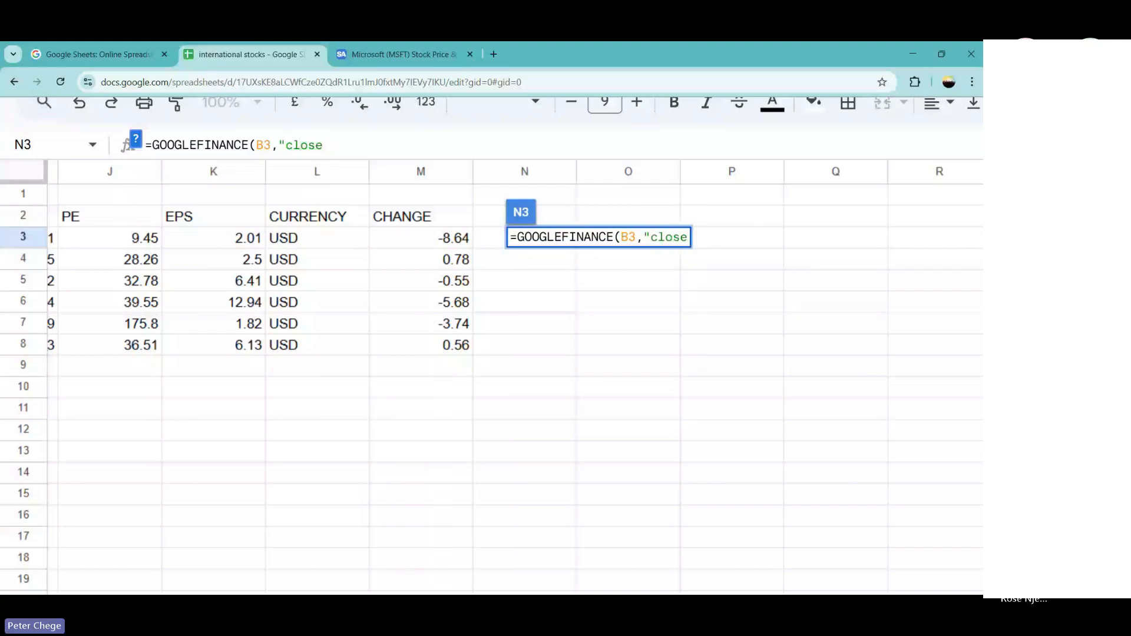
type("\",")
Add DATE(2011,11,11) as the start date argument of the GOOGLEFINANCE formula in N3.
type("DATA")
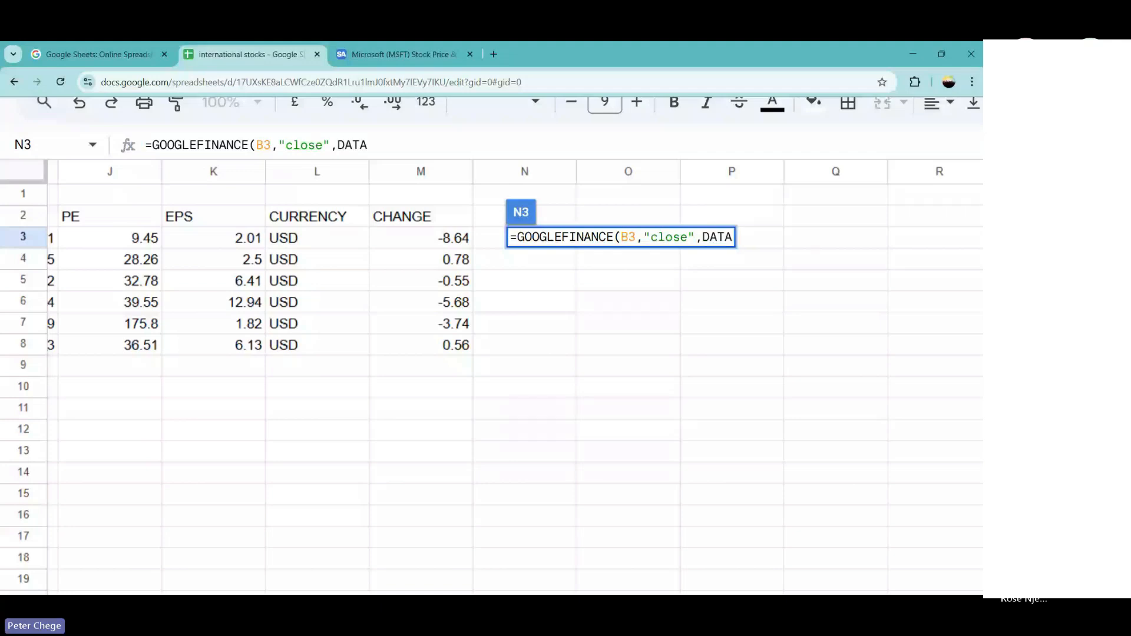
key("BackSpace")
type("E")
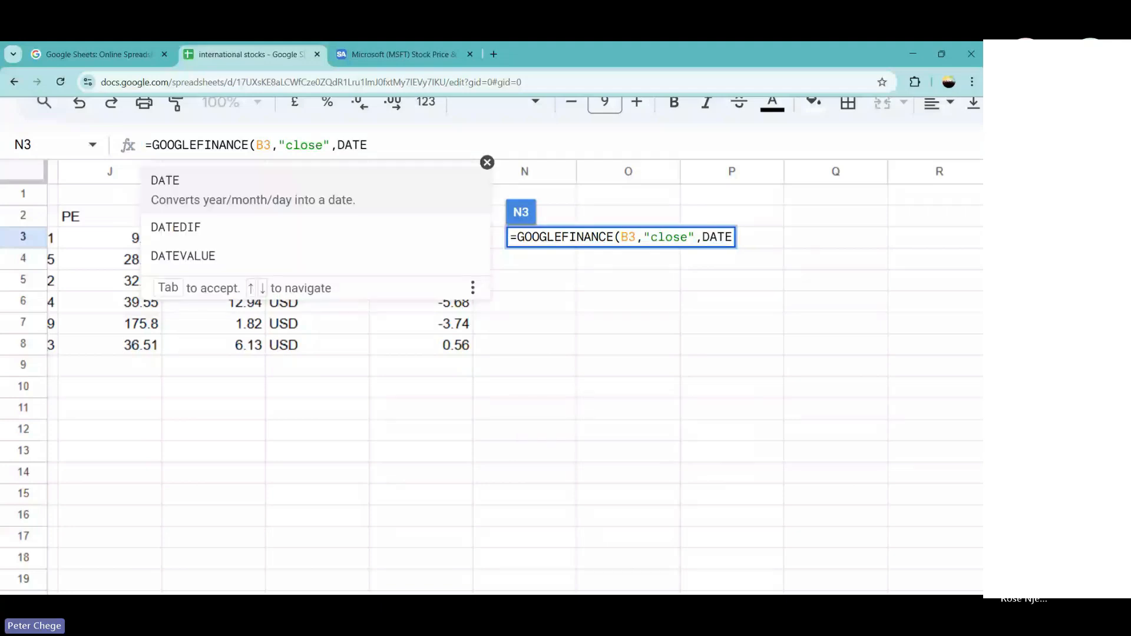
type("(2")
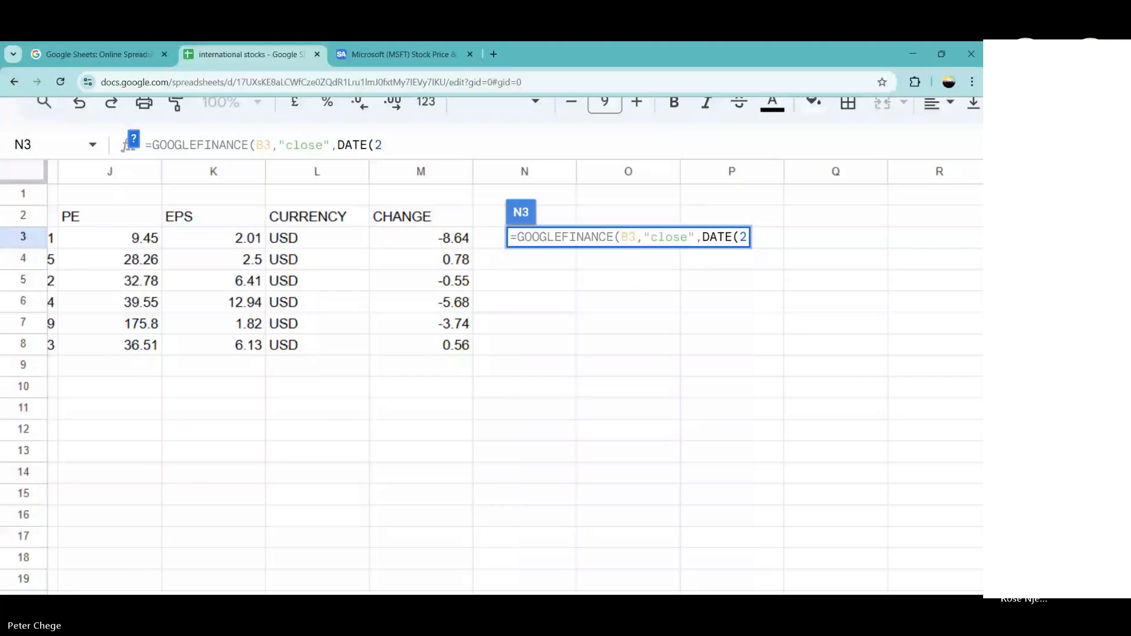
type("011,11,11")
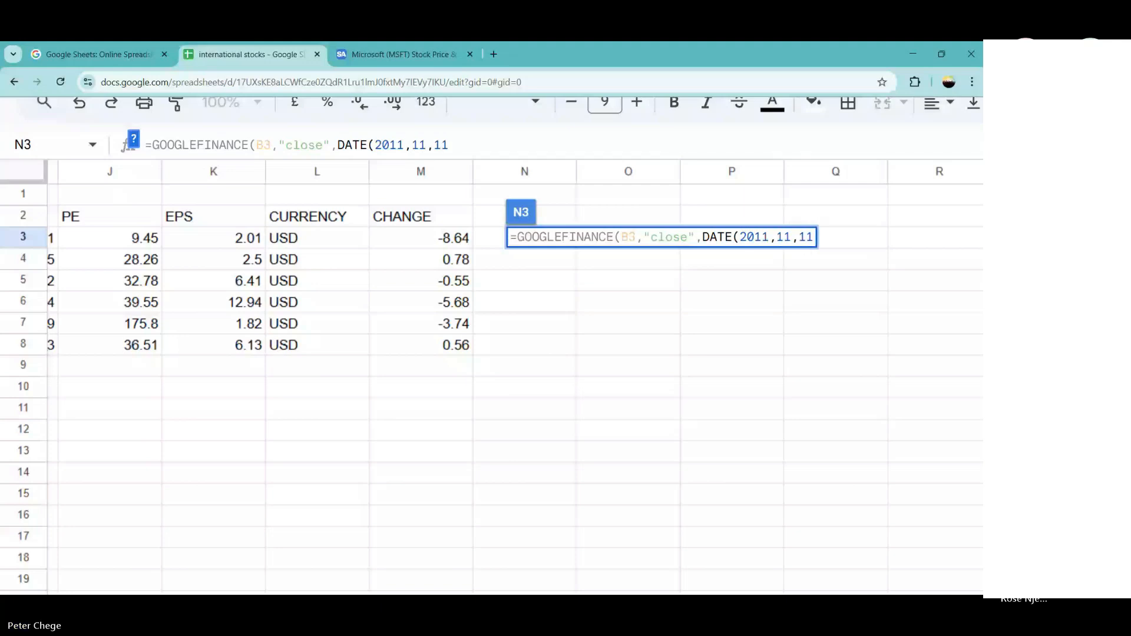
type("),")
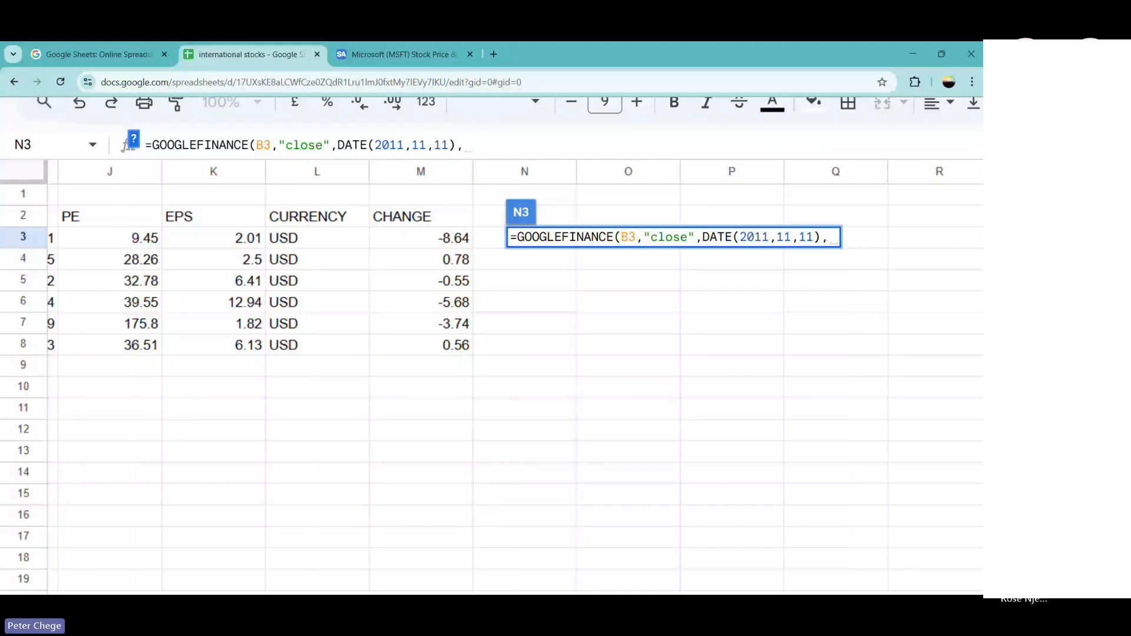
Add the end date DATE(2025,07,18) and the interval "weekly" to the N3 formula and close its parenthesis.
type("DATE")
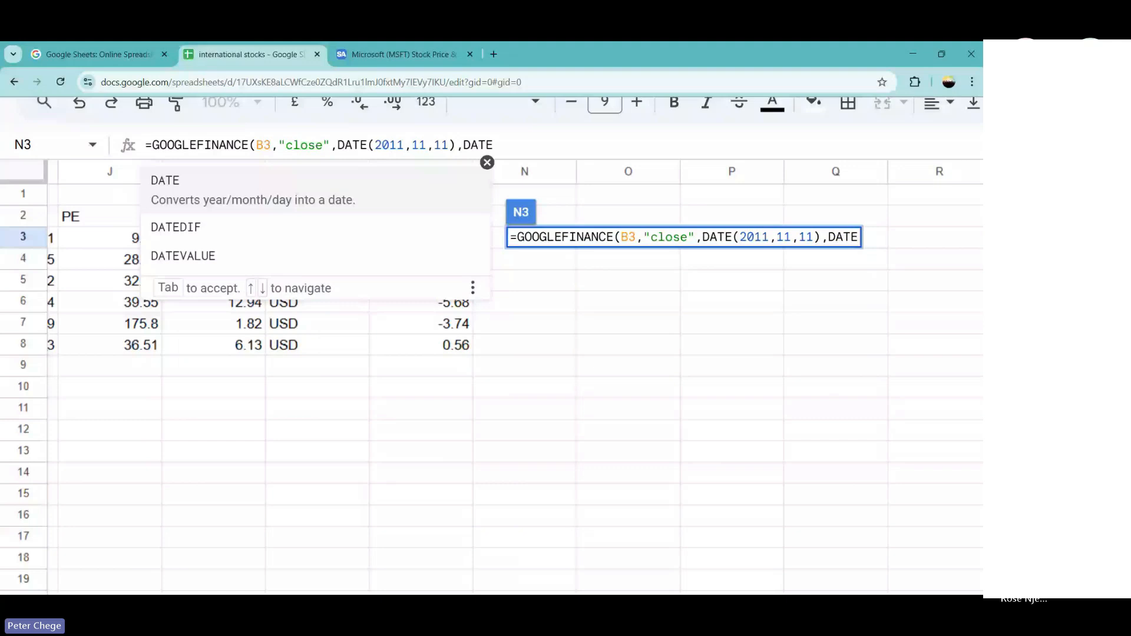
type("(202")
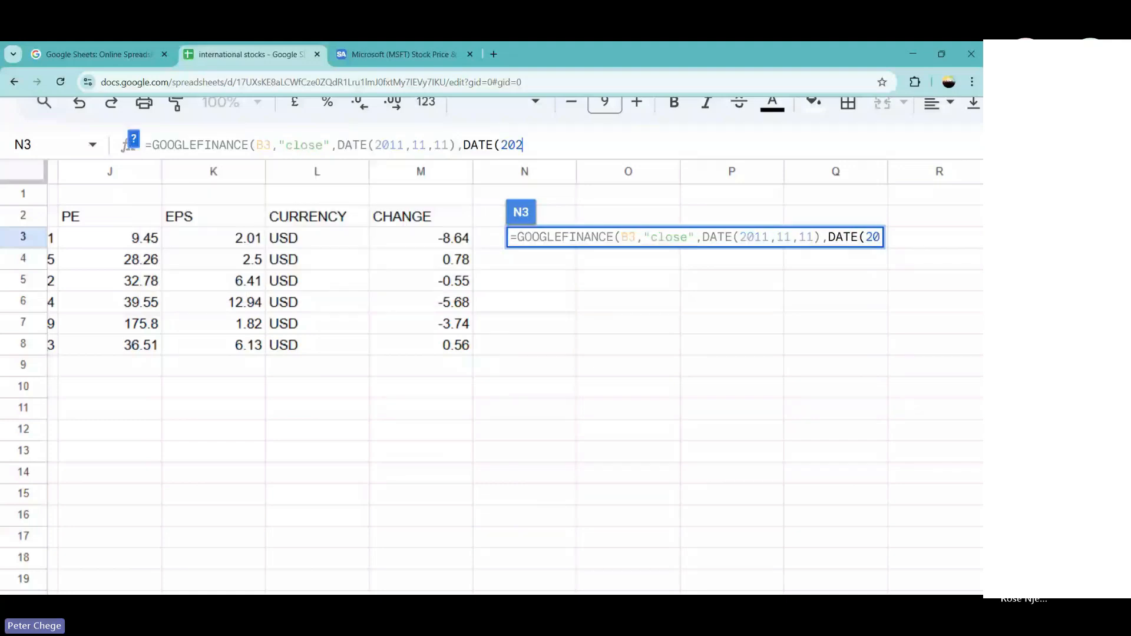
type("5,07,18")
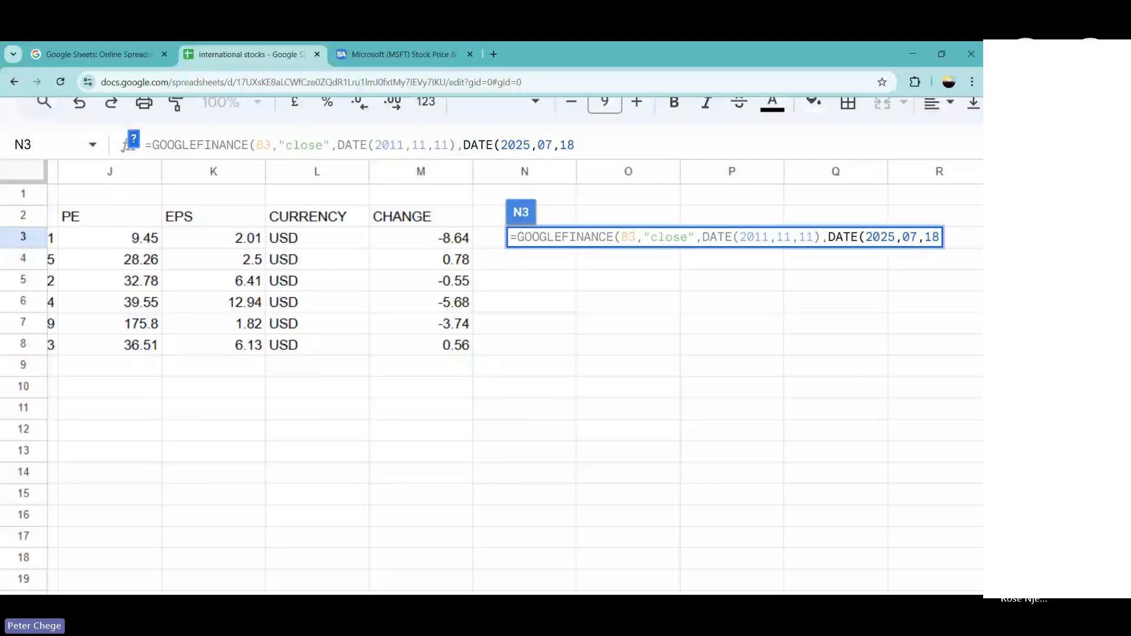
type(")")
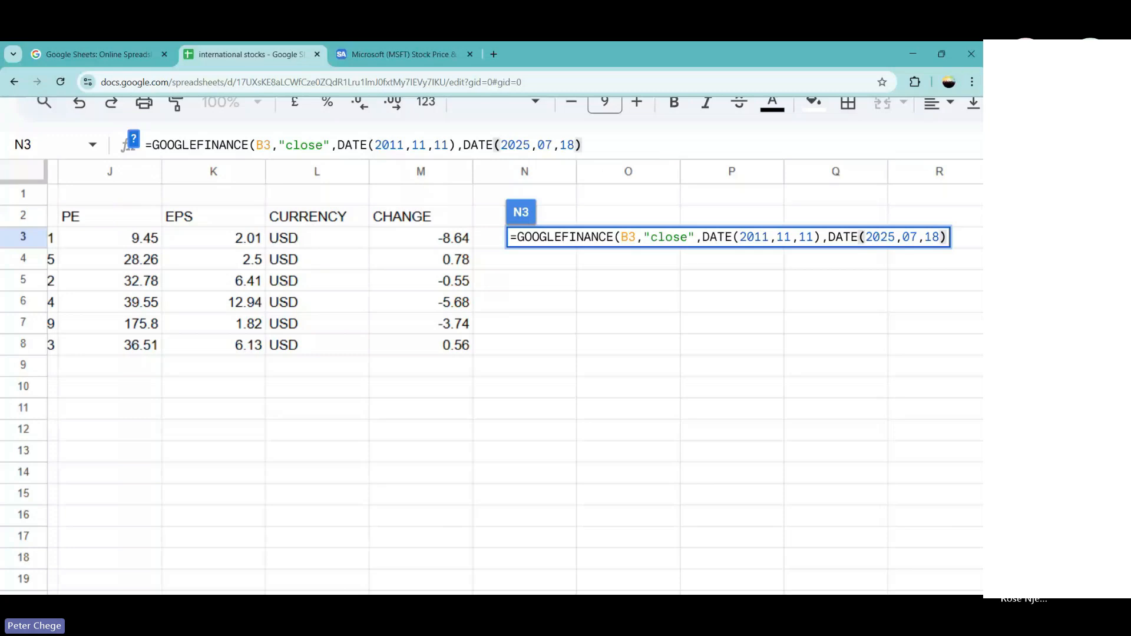
type(",")
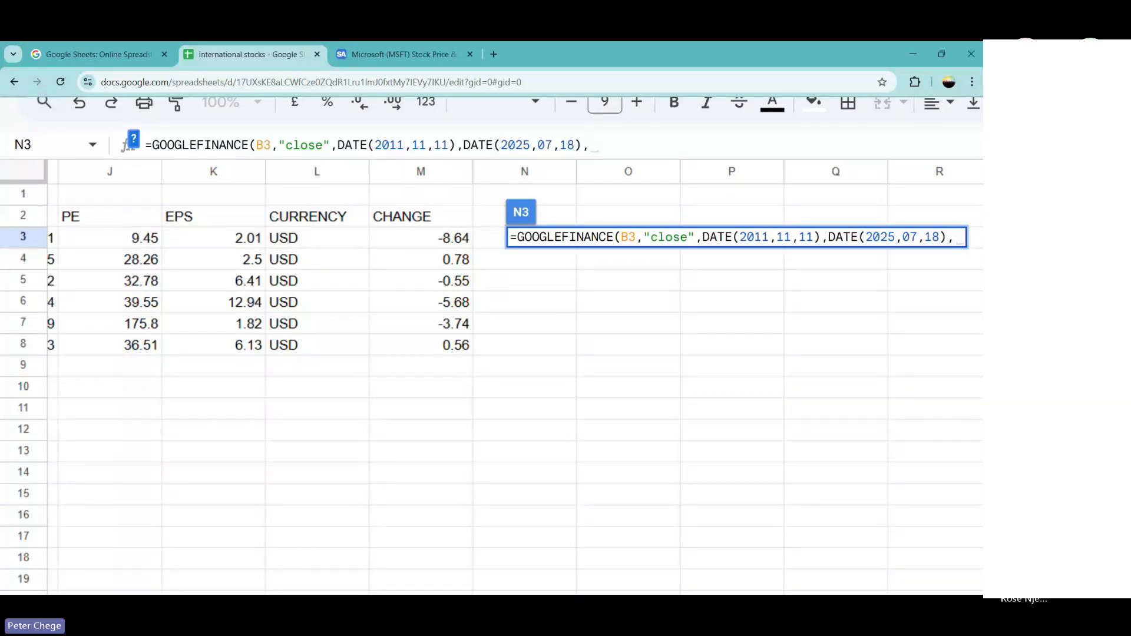
type("\"weekly\"")
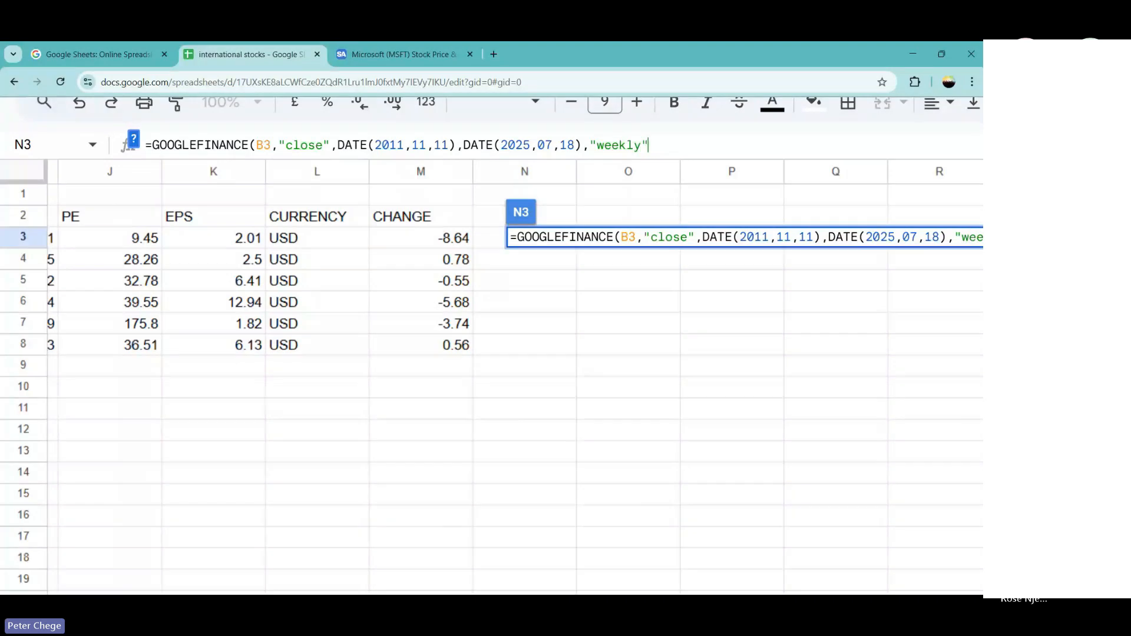
type(")")
Replace the last two digits of the start date's year in the N3 formula, beginning with 2.
left_click(403, 145)
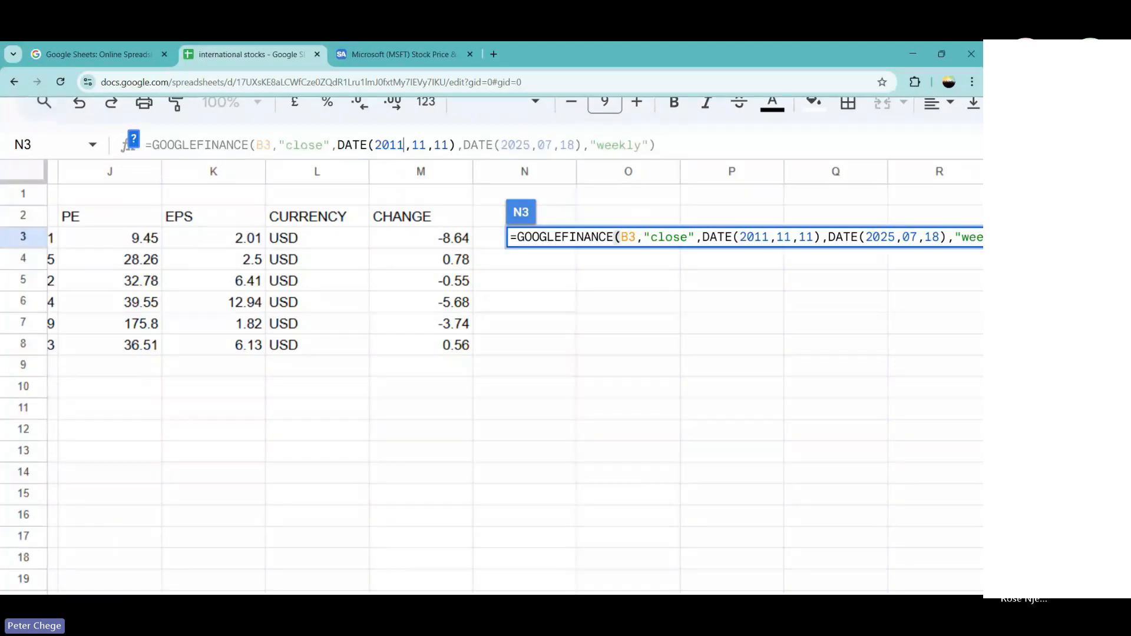
key("BackSpace")
key("BackSpace")
type("2")
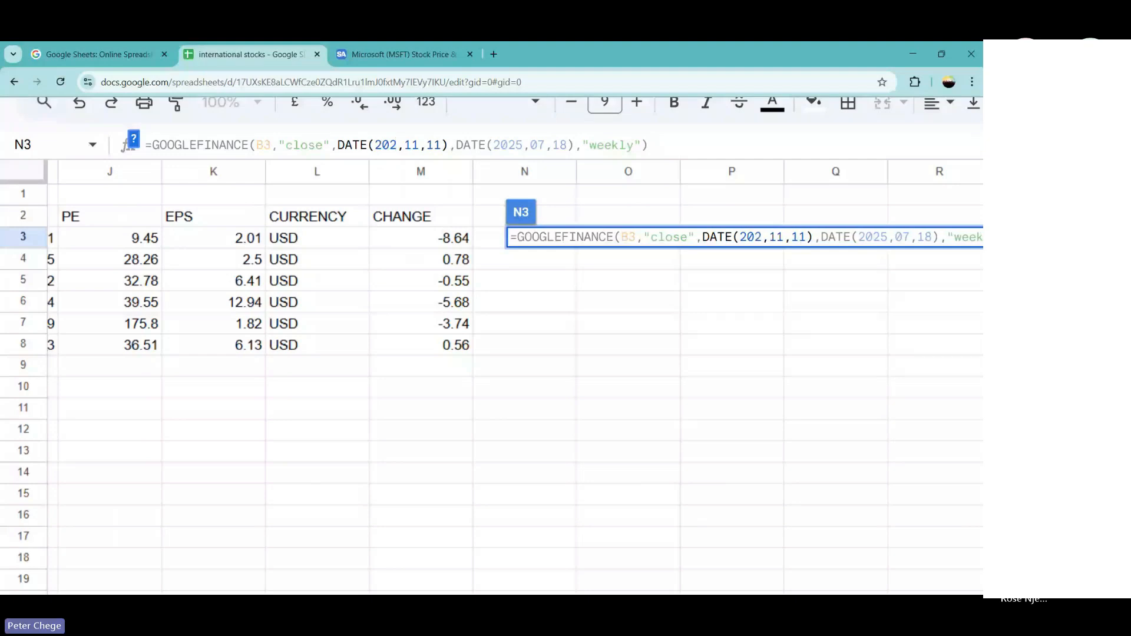
Set the start date in N3's weekly GOOGLEFINANCE closing-price formula to DATE(2025,07,14).
type("5")
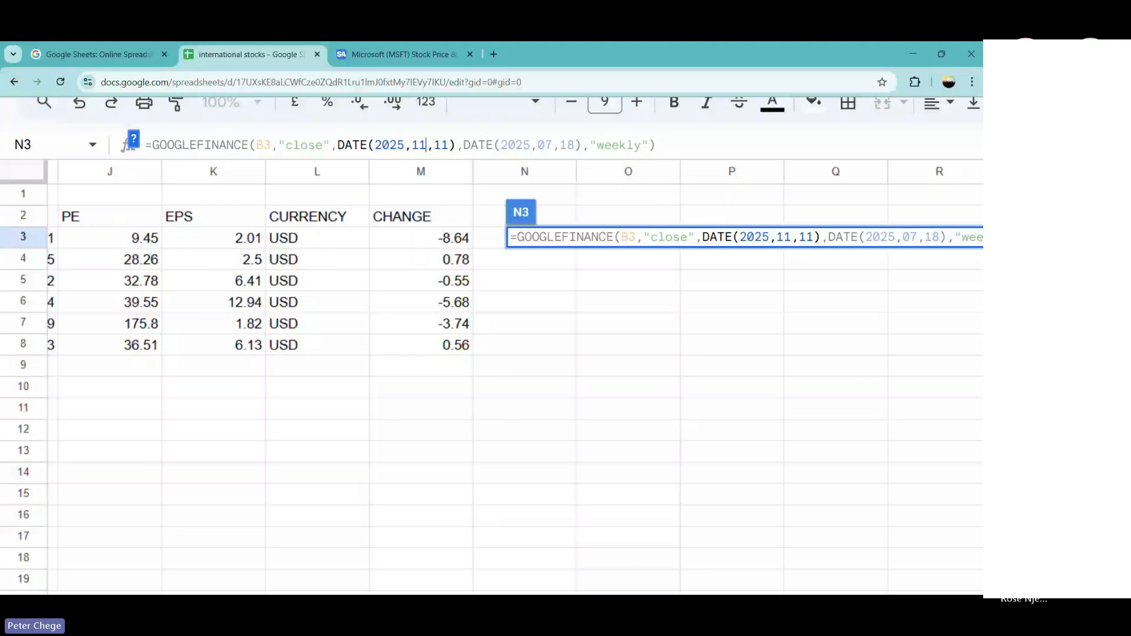
double_click(419, 145)
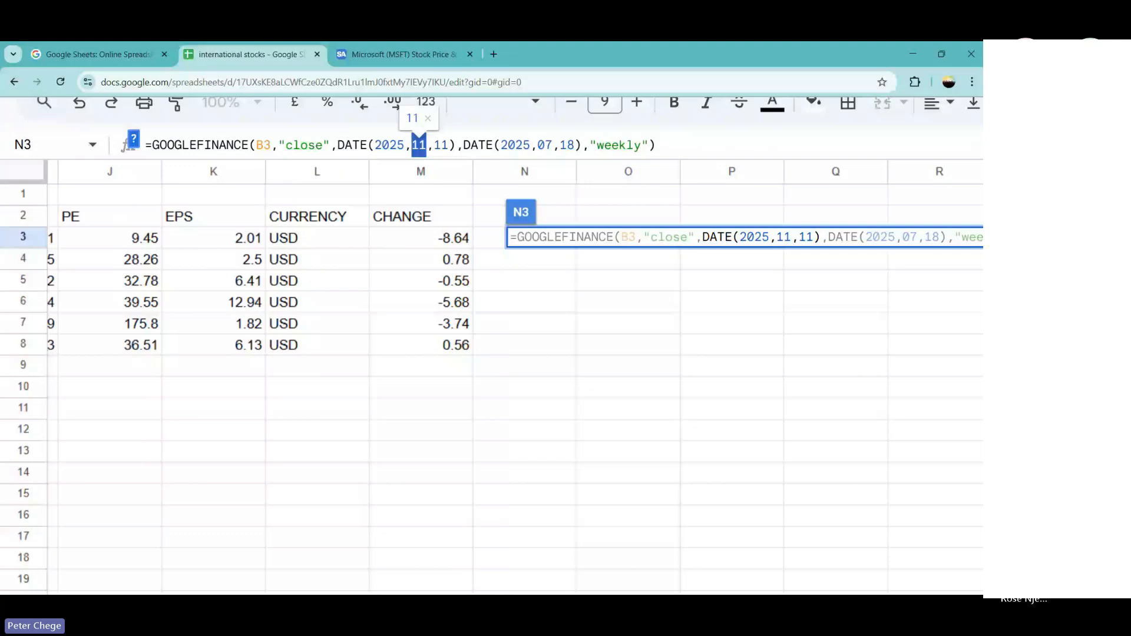
type("07")
double_click(441, 145)
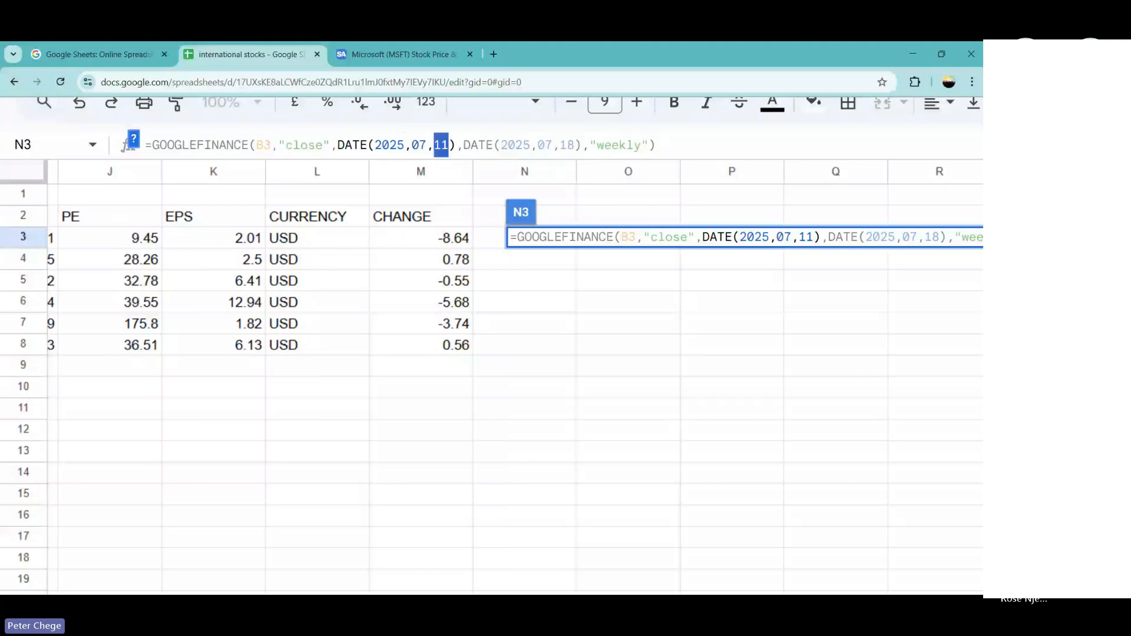
type("1")
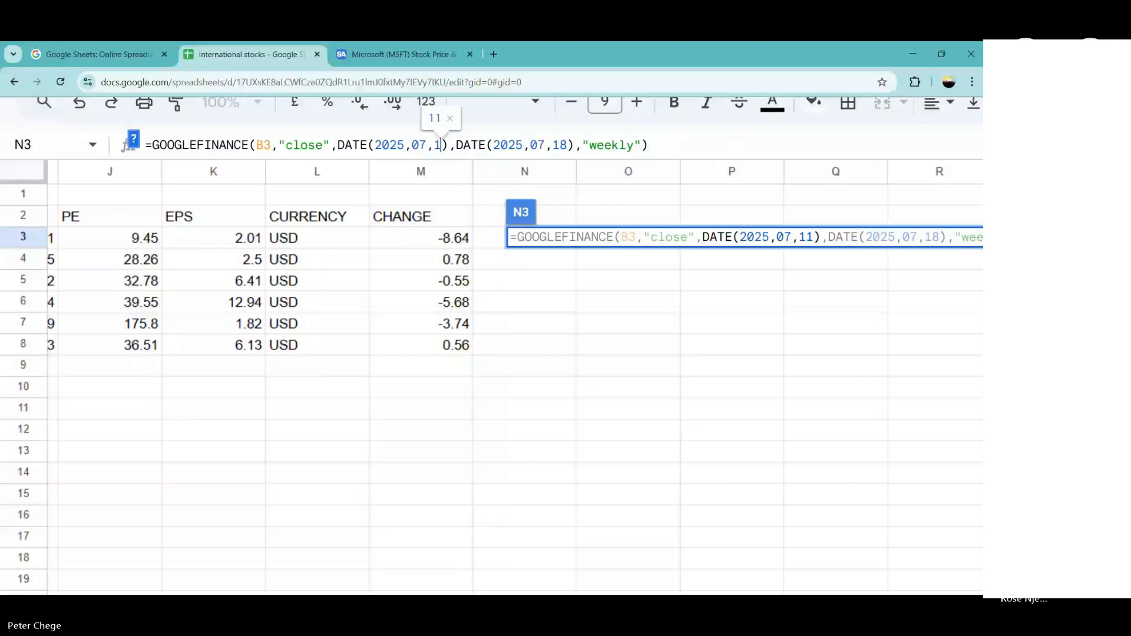
key("Return")
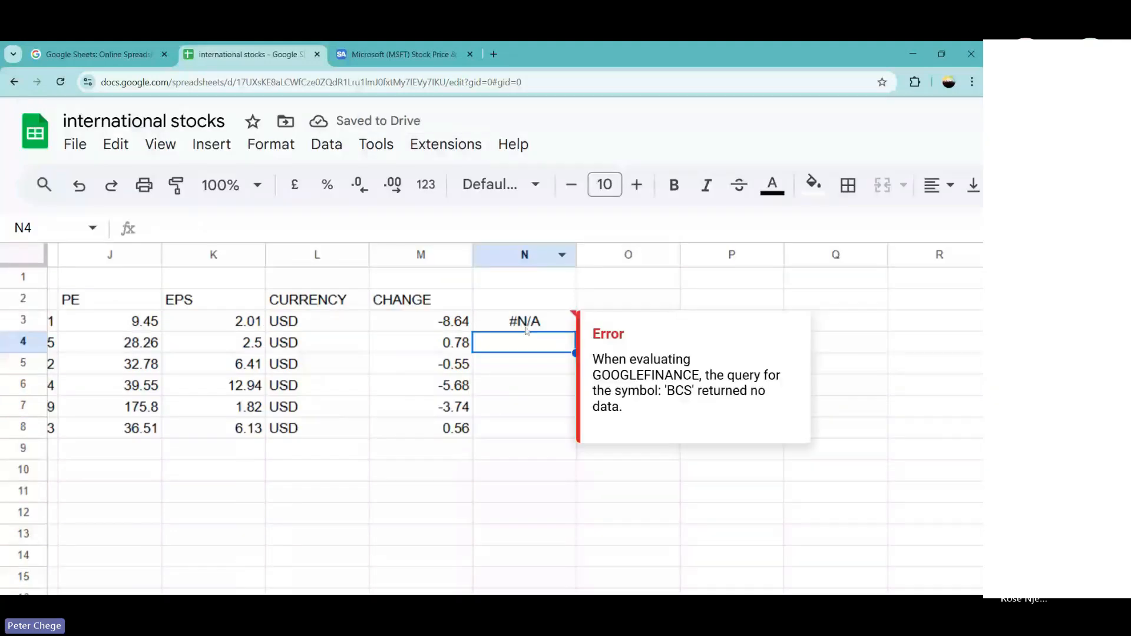
Change the start date in N3's formula to DATE(2025,7,1) and fit column N's width to its contents.
left_click(514, 327)
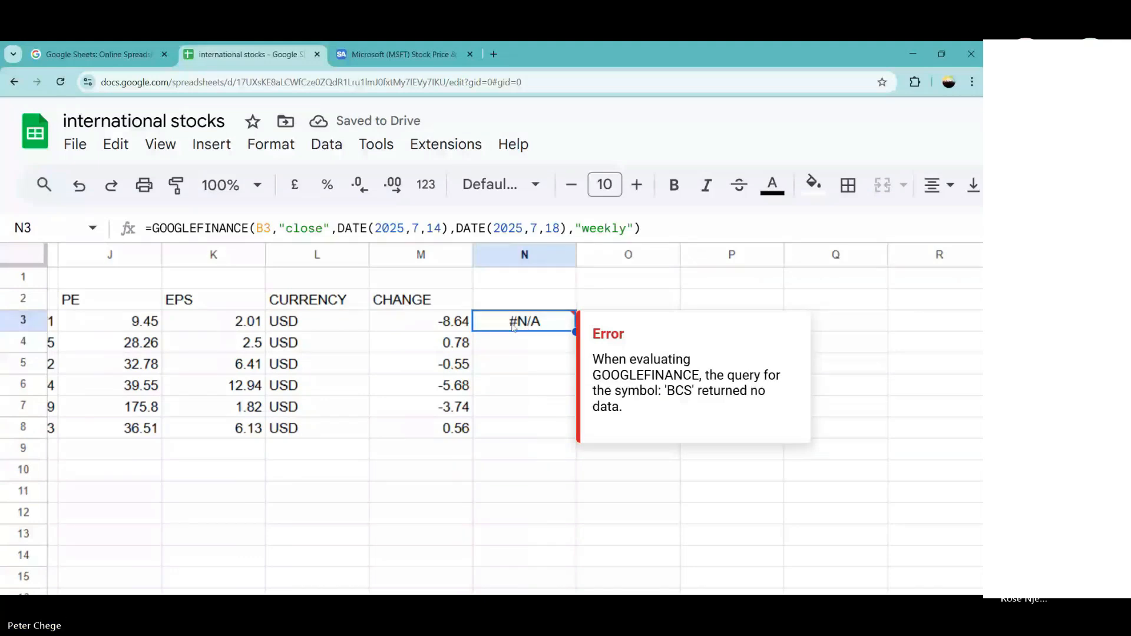
left_click(441, 227)
key("BackSpace")
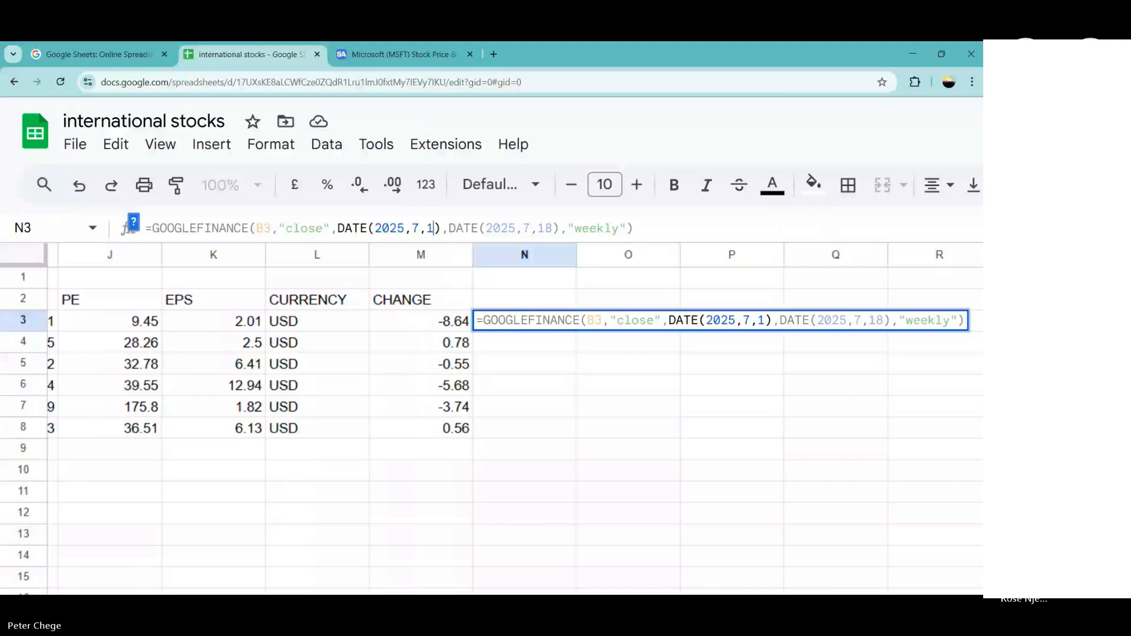
key("Return")
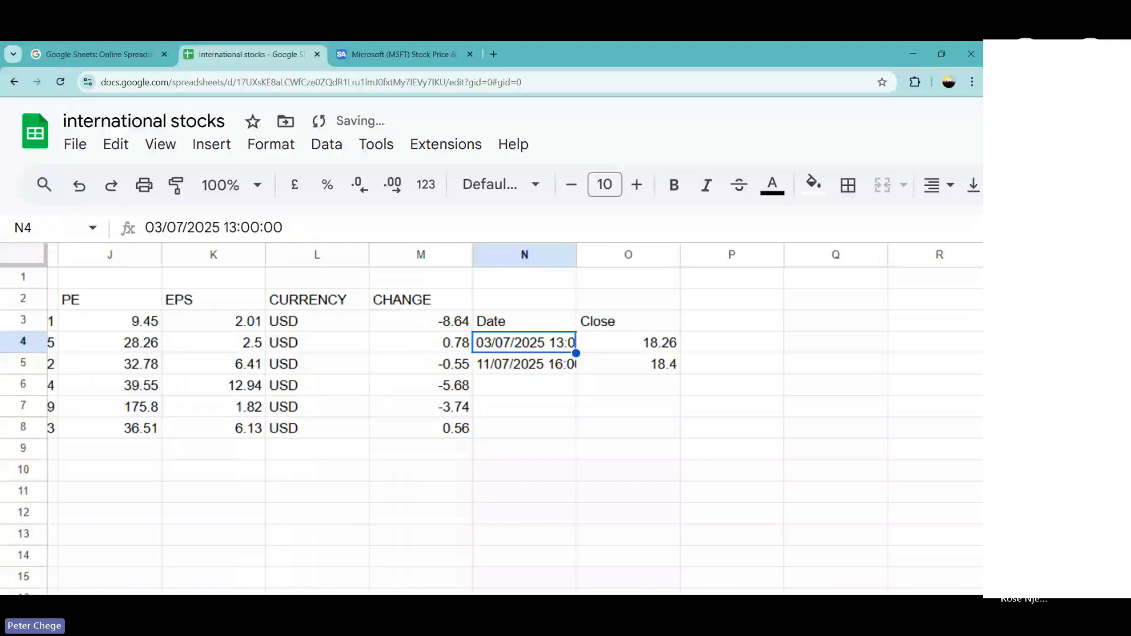
double_click(575, 255)
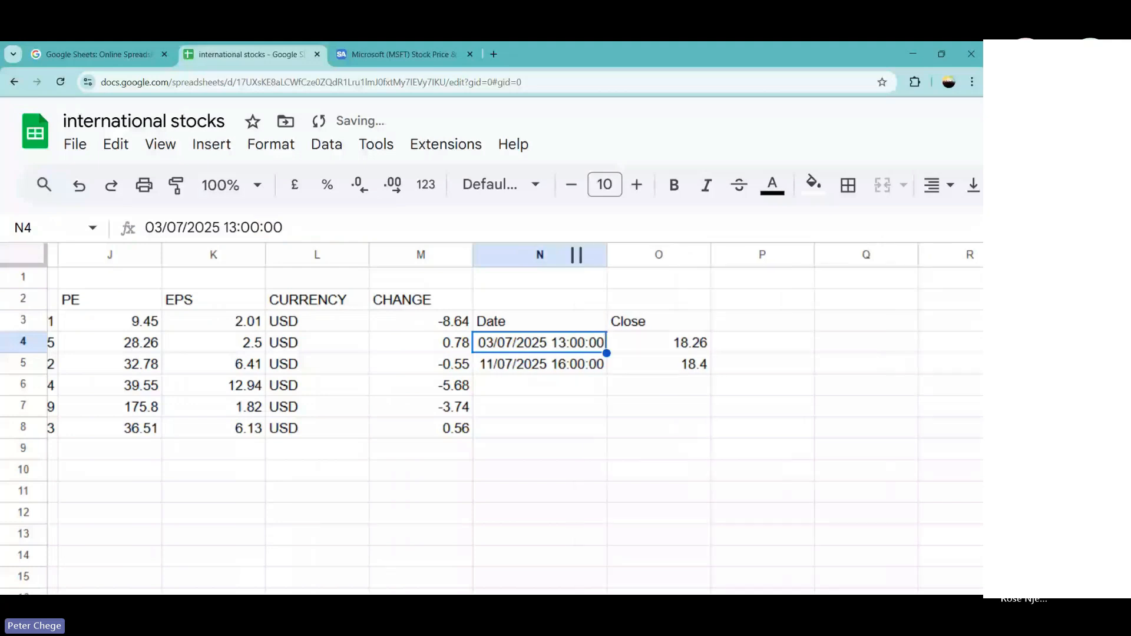
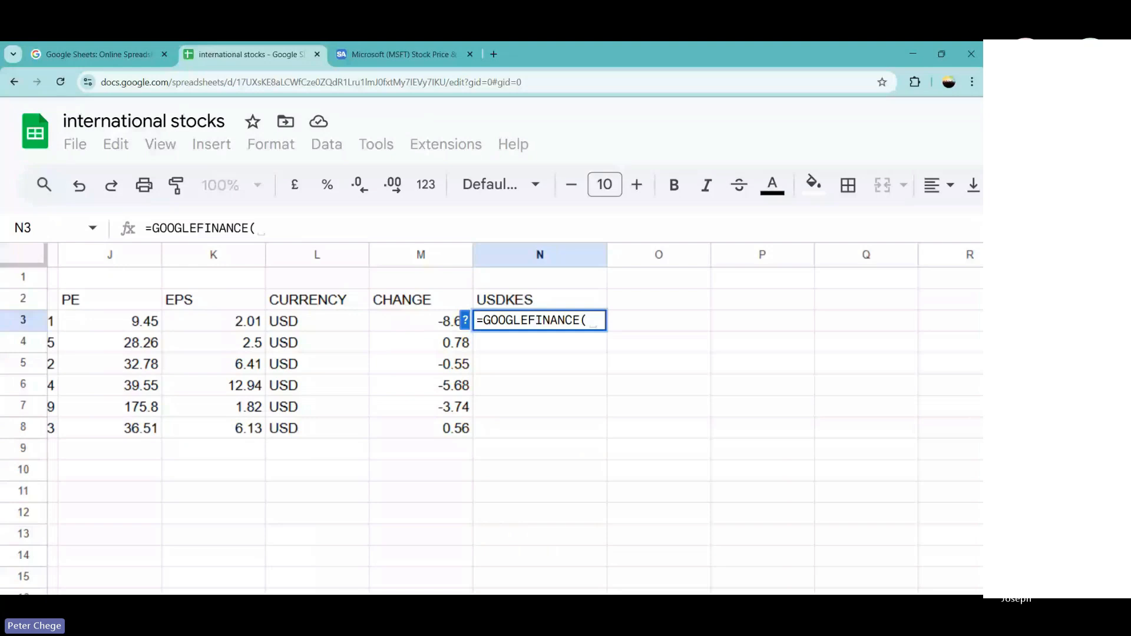
Complete N3's formula as =GOOGLEFINANCE("USDKES") and fill it down through N8.
type("\"")
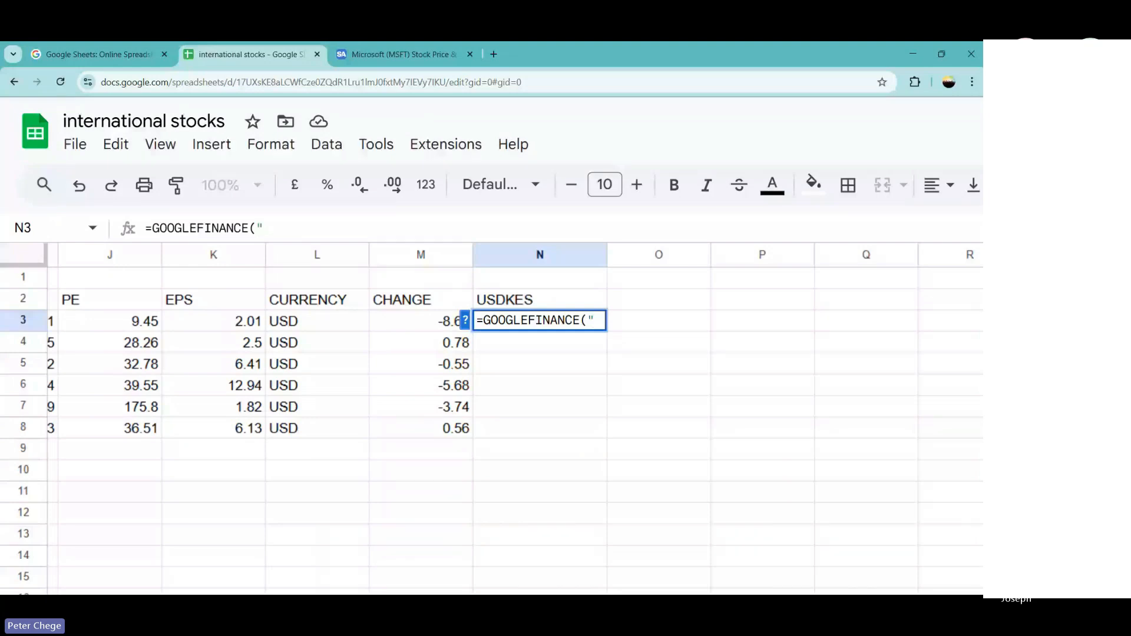
type("USD")
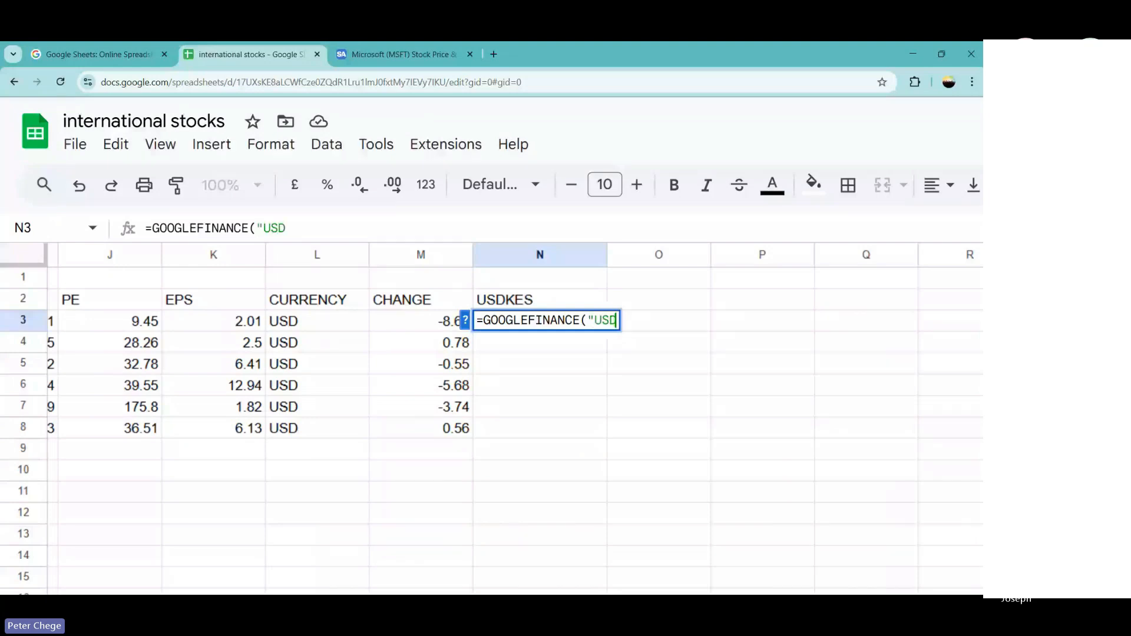
type("KES\"")
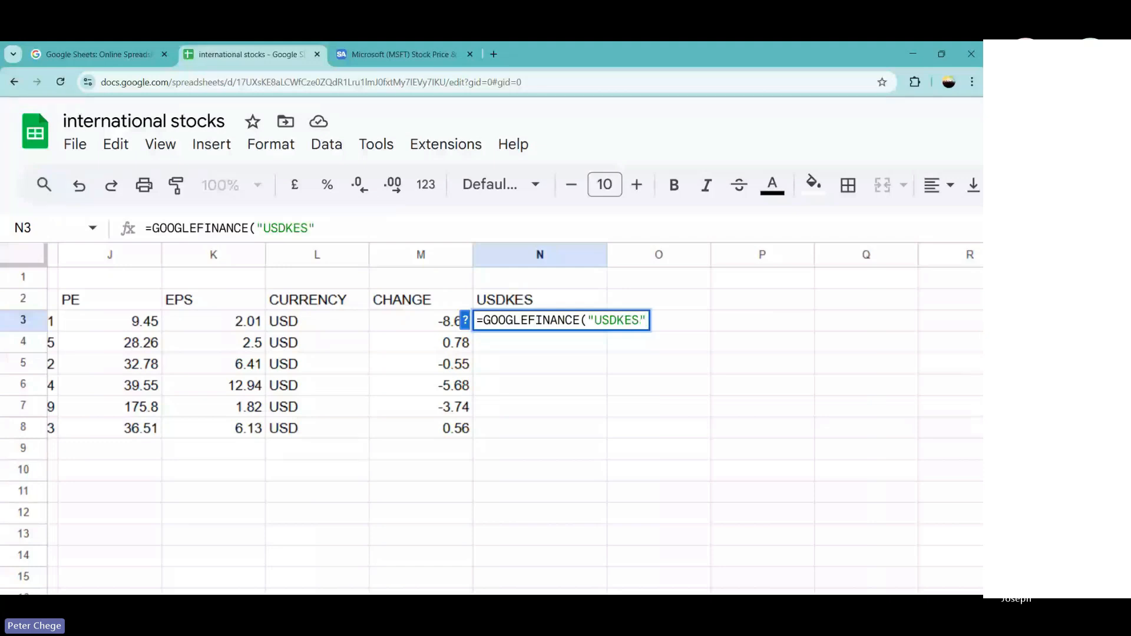
key("Return")
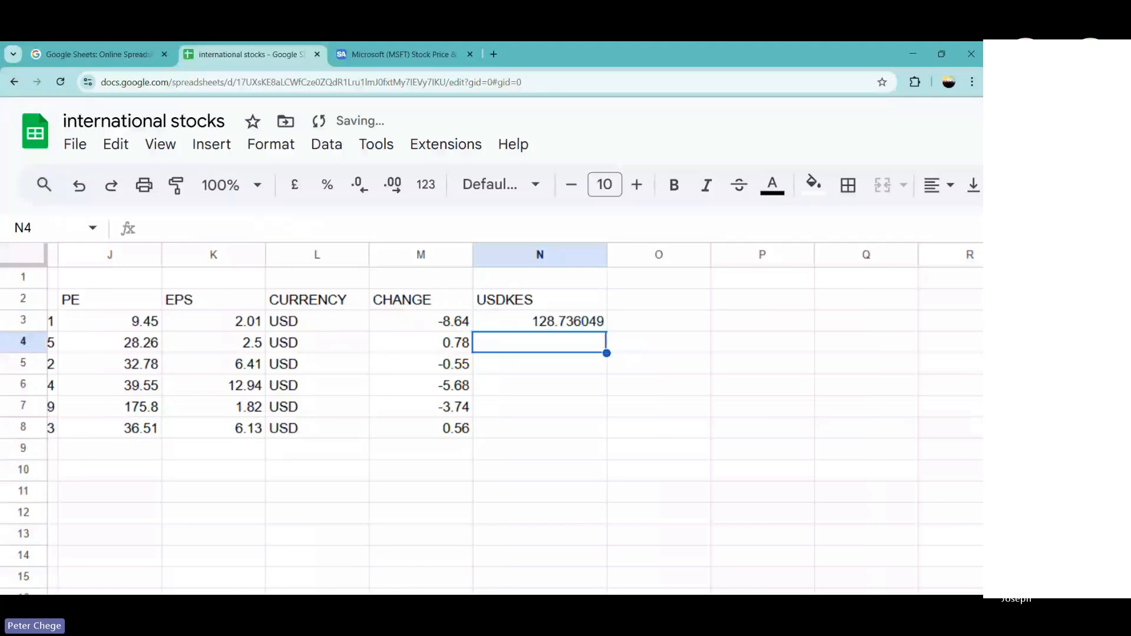
left_click(599, 329)
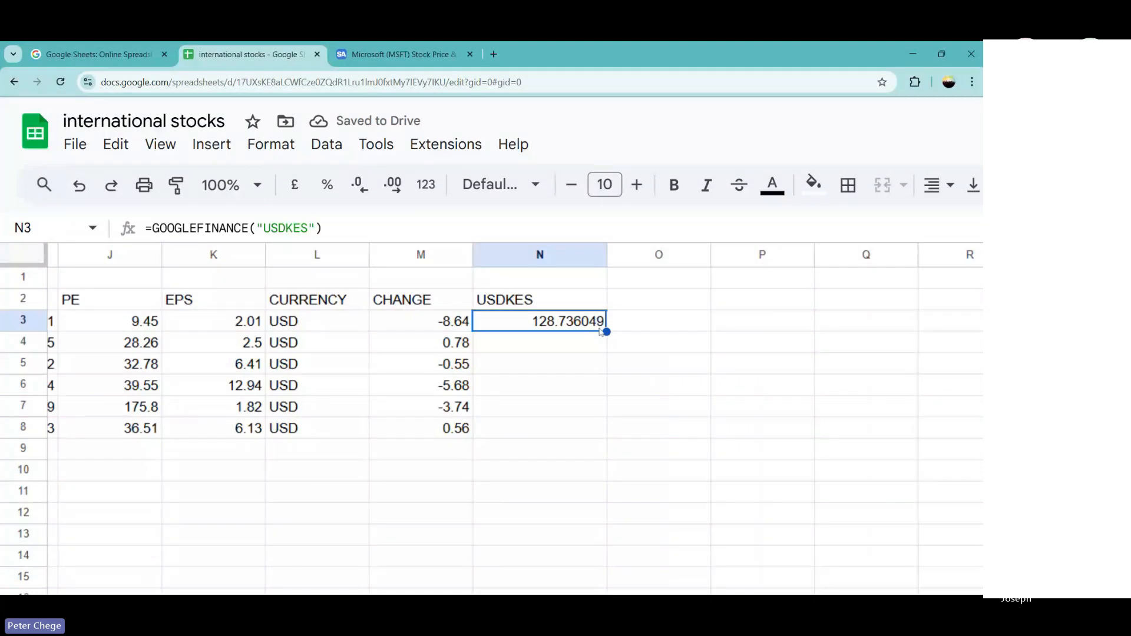
left_click_drag(606, 331, 563, 427)
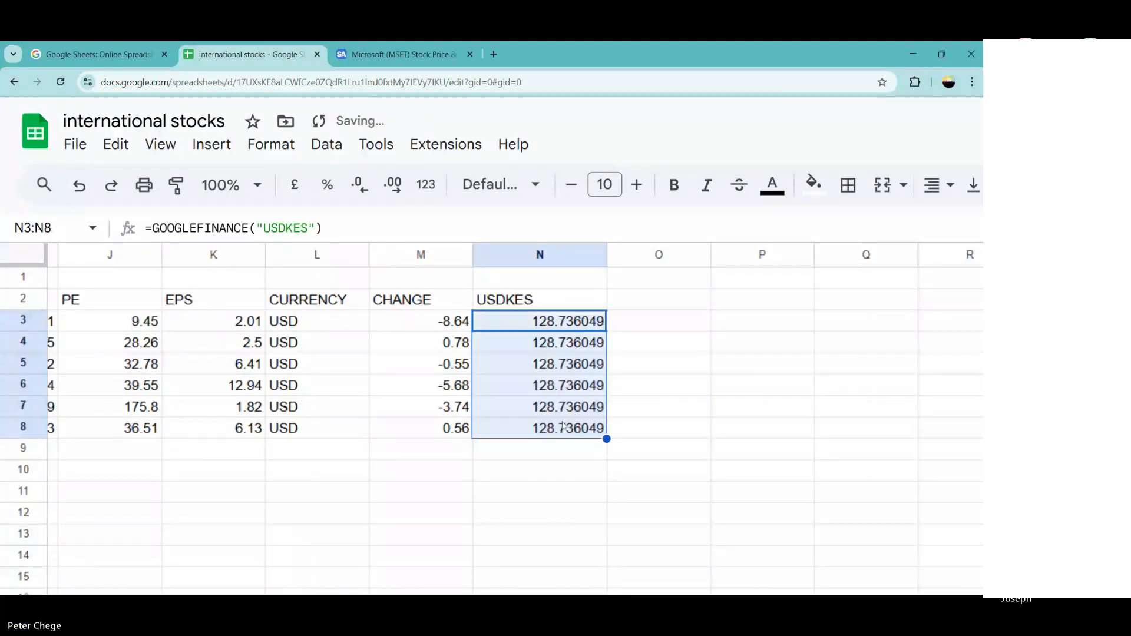
Search Google for "usd to ksh" in a new browser tab and compare its rate with the sheet's USDKES values.
left_click(493, 55)
type("USD TO ")
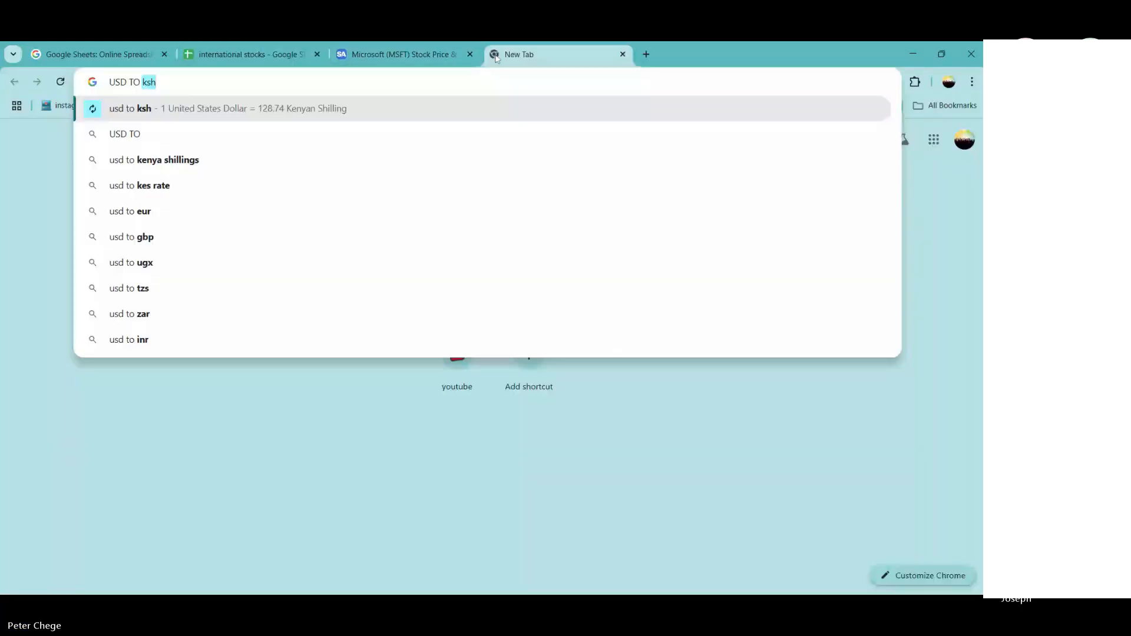
type("KS")
key("Return")
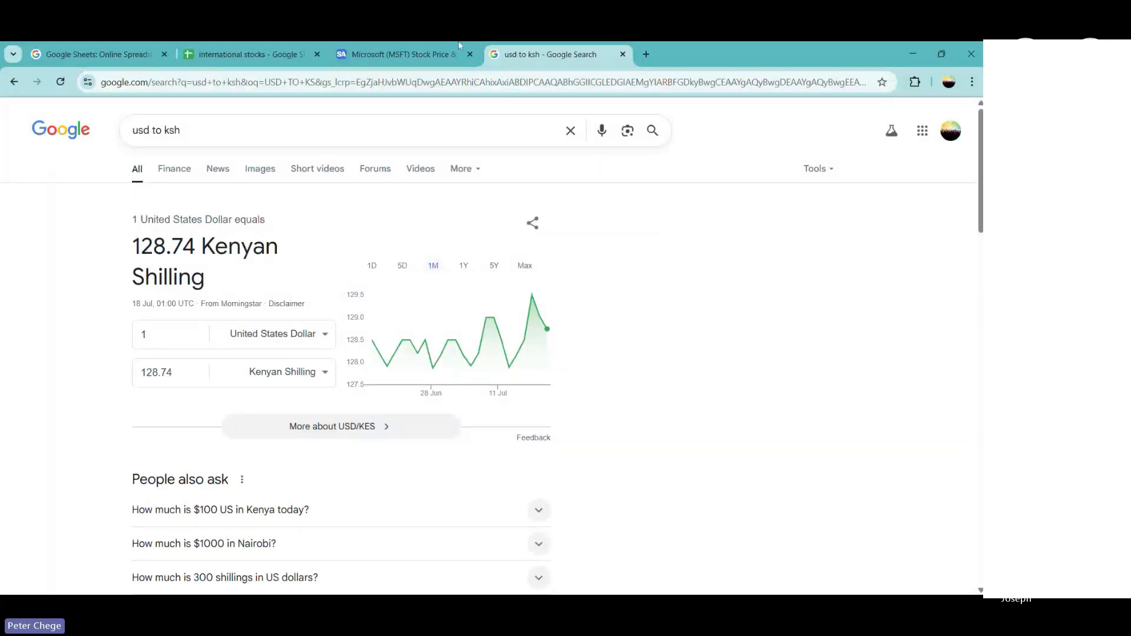
left_click(293, 59)
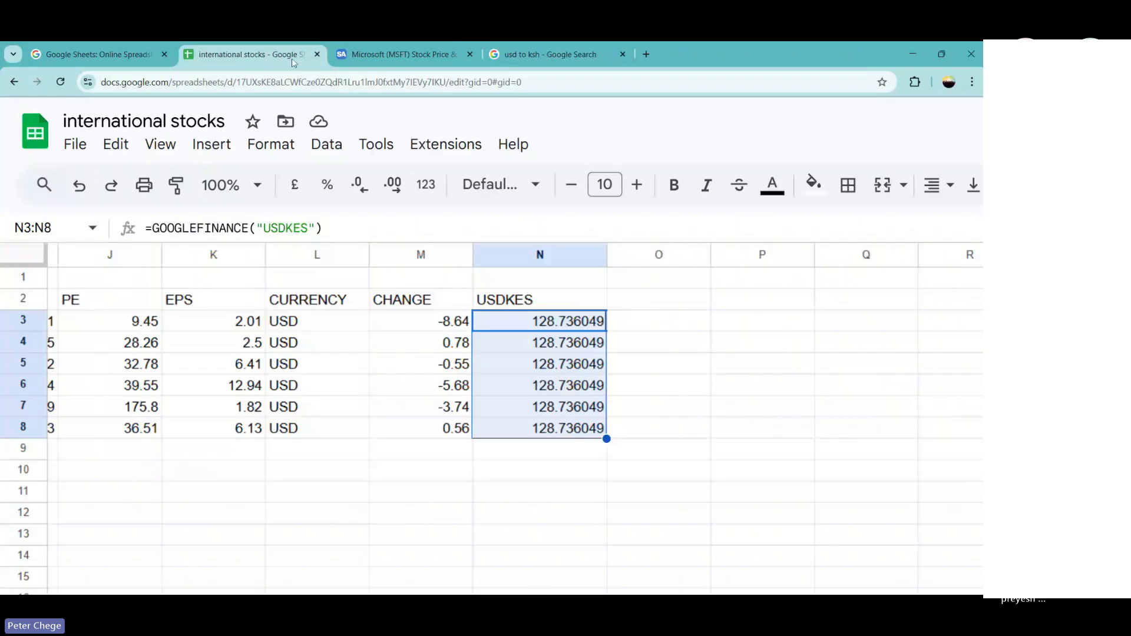
left_click(524, 59)
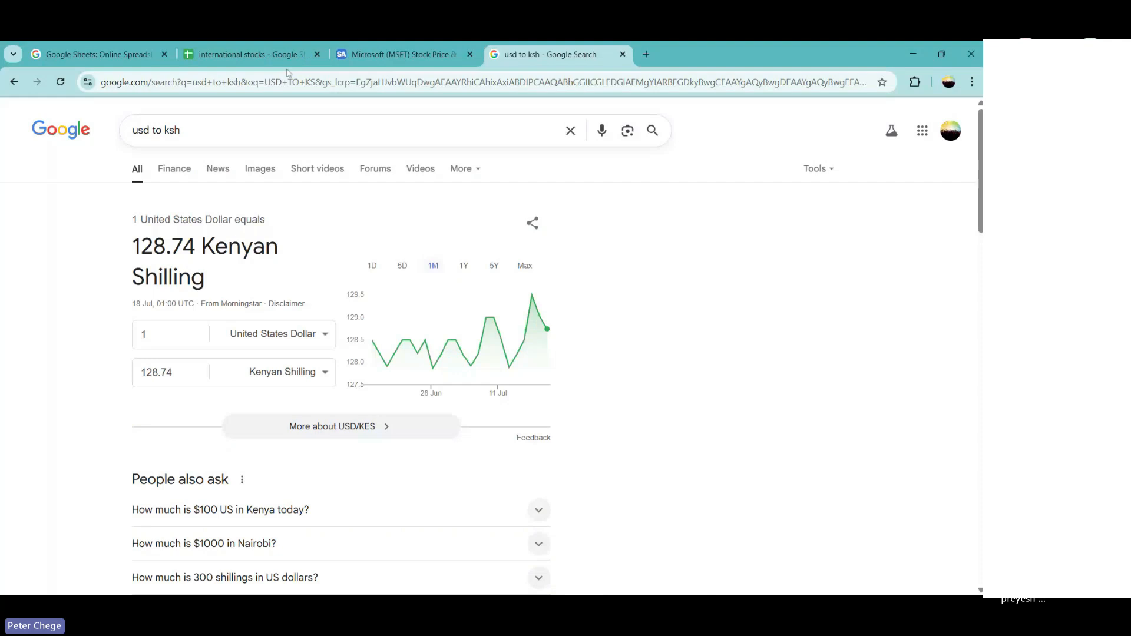
left_click(276, 55)
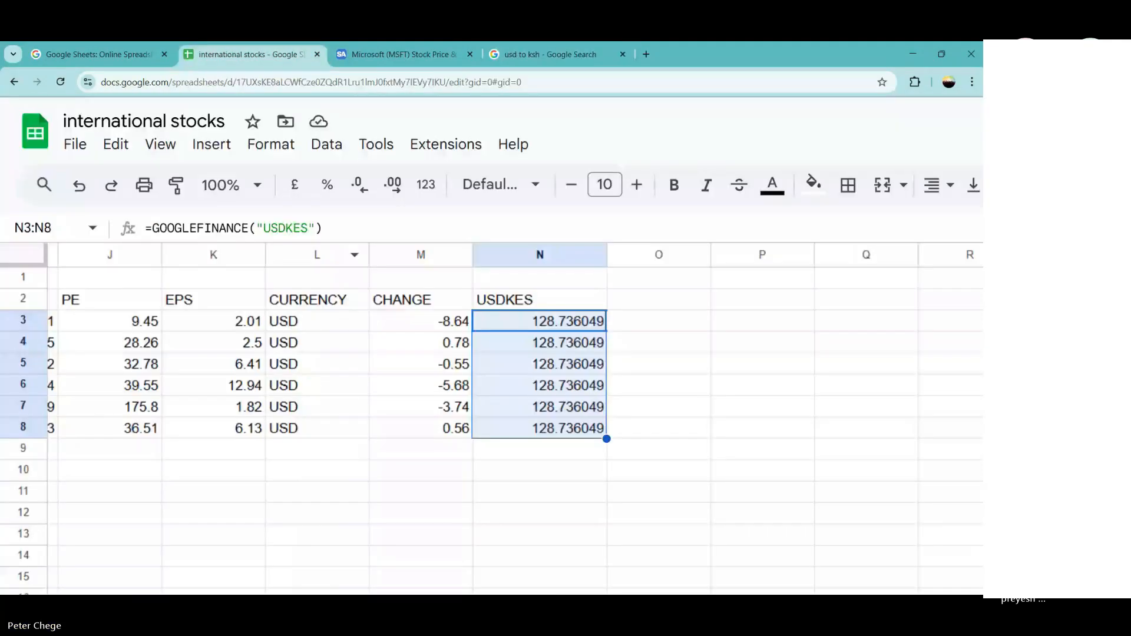
Reduce the USDKES values in N3:N8 to two decimal places and compare them with the Google exchange rate.
left_click(366, 194)
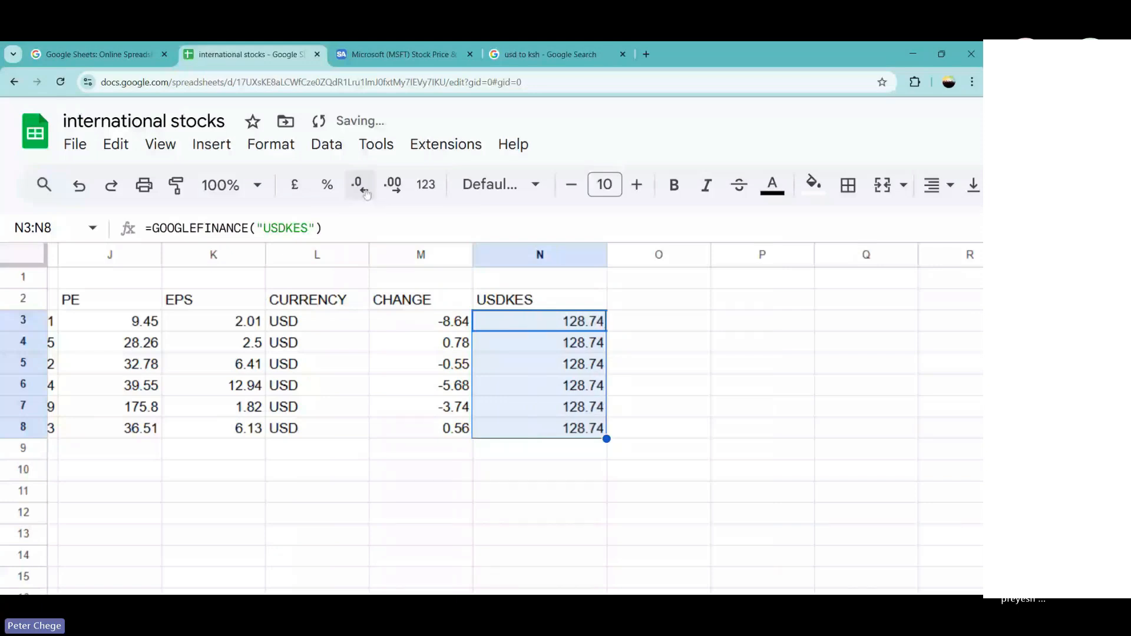
left_click(552, 55)
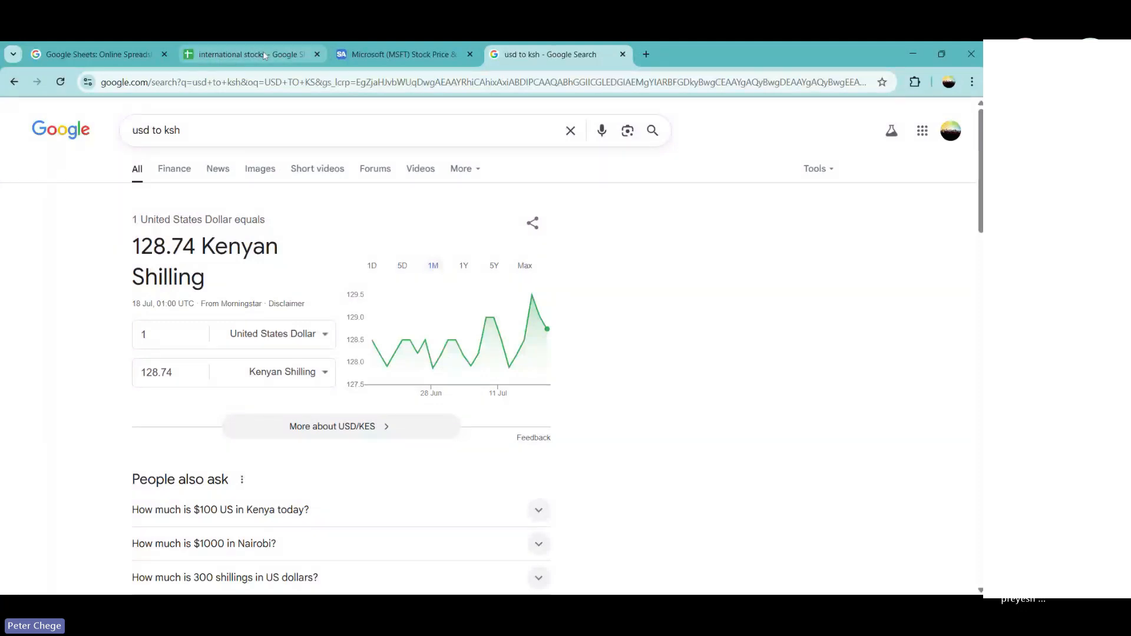
left_click(354, 54)
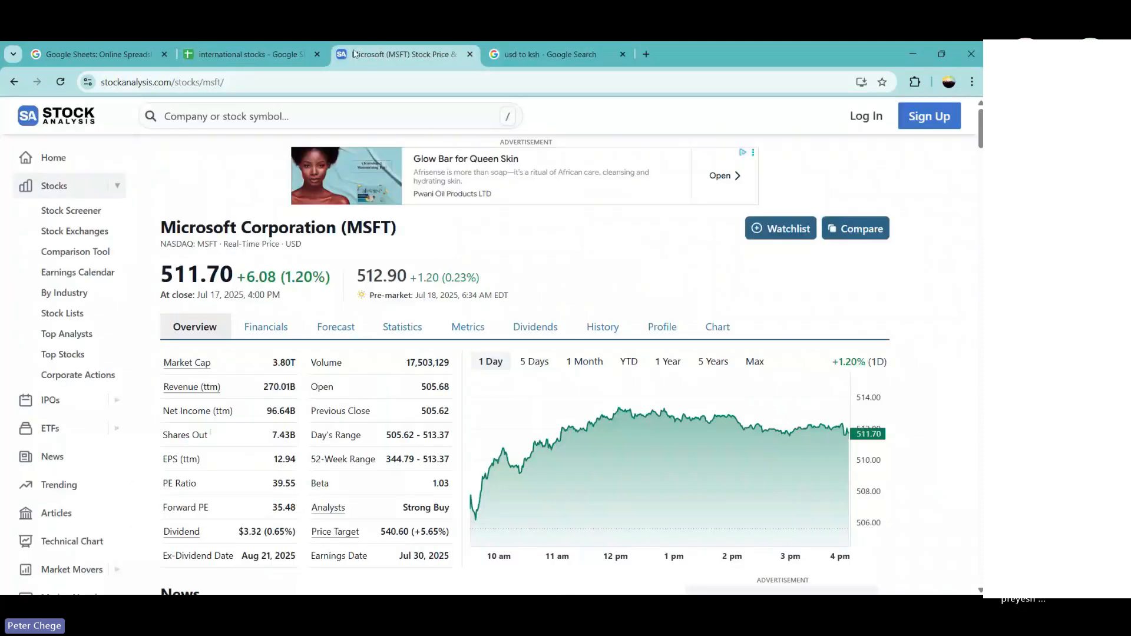
left_click(277, 54)
Look over the stock table's columns by moving along row 8, back from USDKES and out past it again.
key("ctrl+Down")
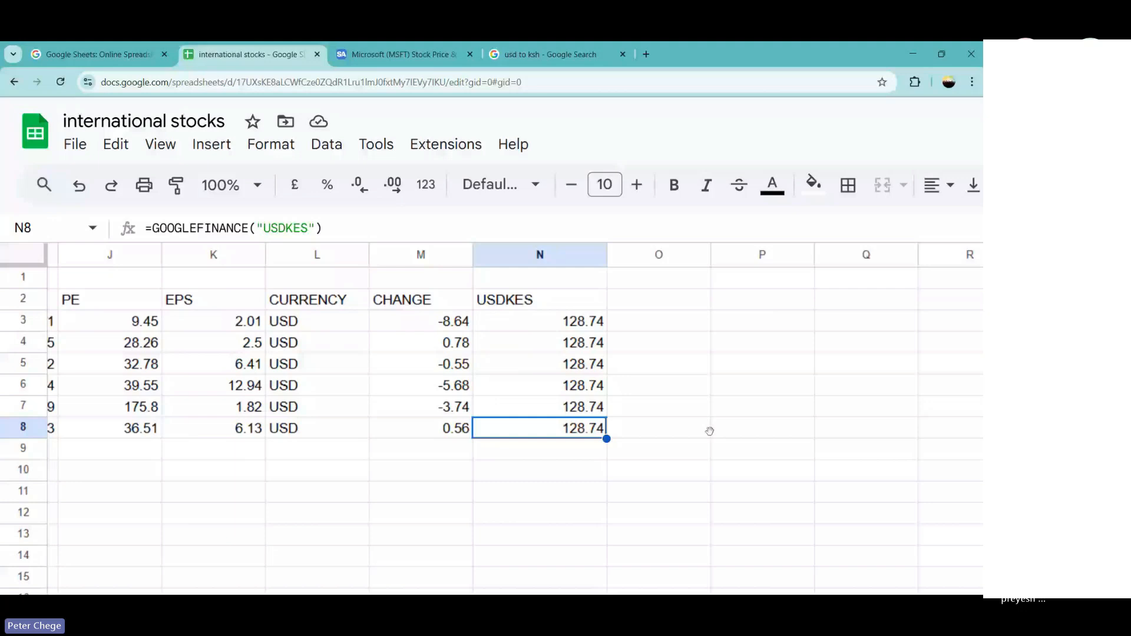
key("Left")
key("Left")
key("Left")
key("Left")
key("Left")
key("Left")
key("Left")
key("Left")
left_click(709, 431)
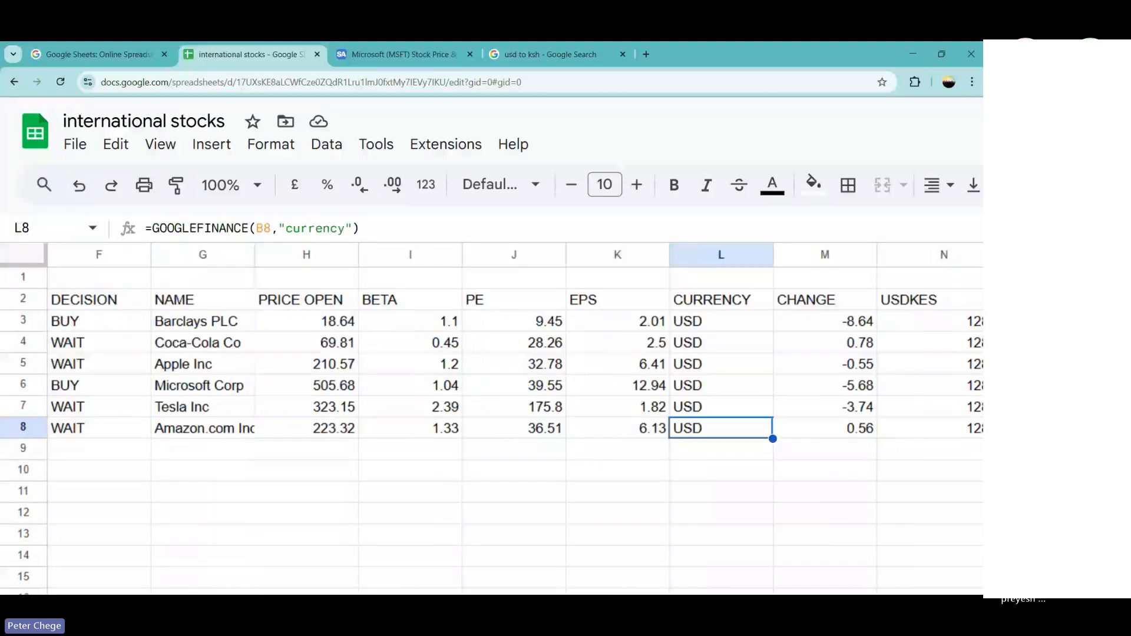
key("Right")
key("Right")
key("Right")
key("Right")
key("Right")
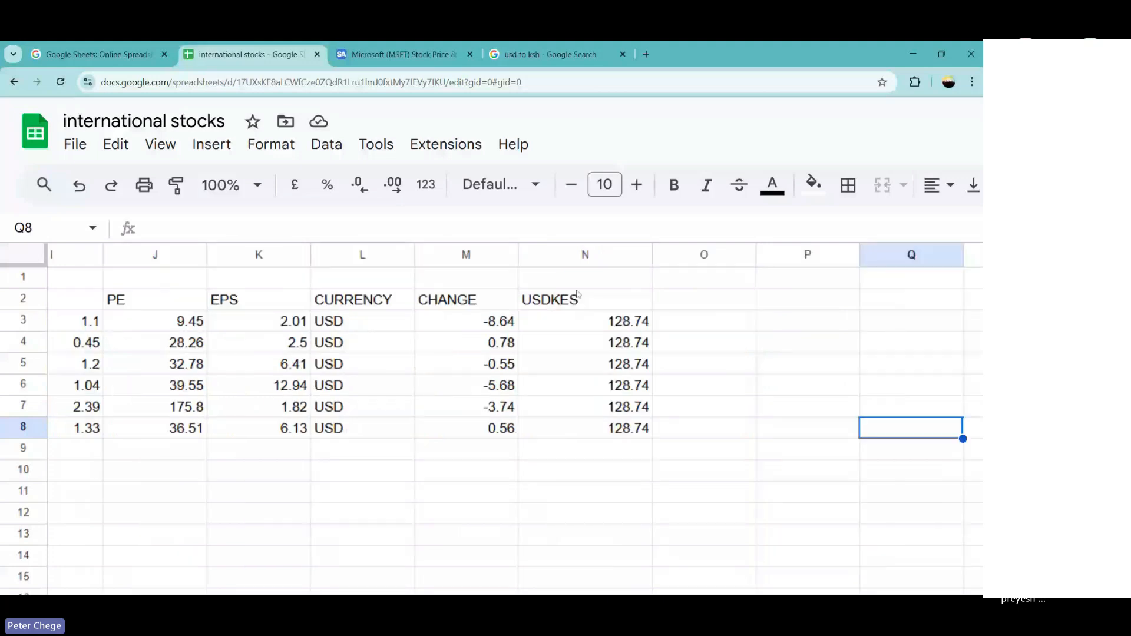
Add the header SHARES in cell O2, beside the USDKES column.
left_click(700, 312)
left_click(704, 306)
type("S")
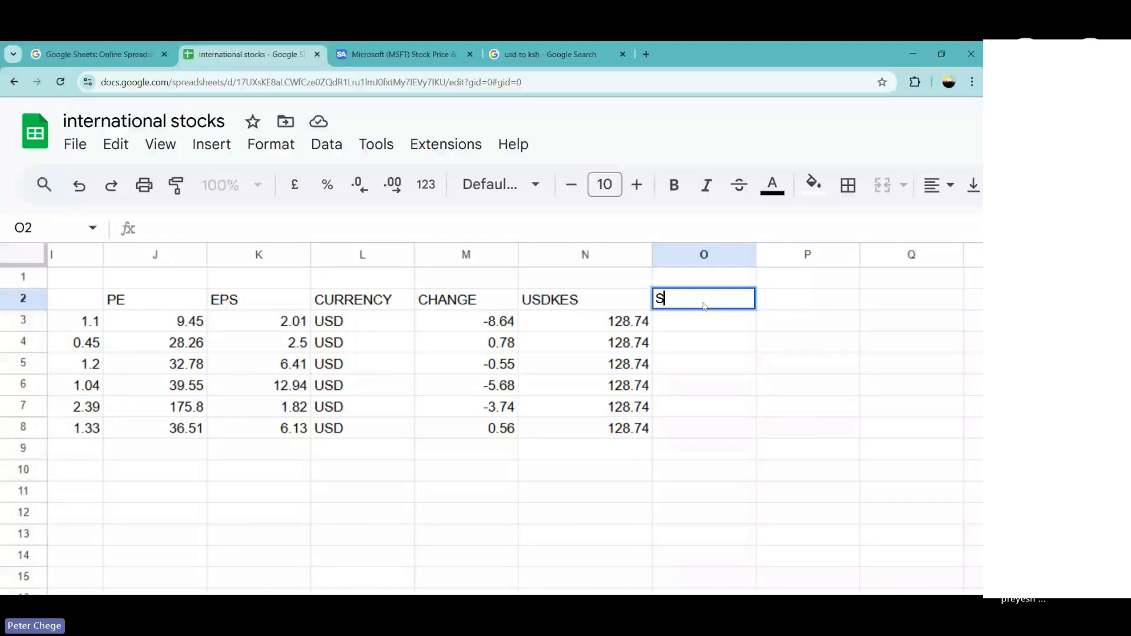
type("HARES")
key("Return")
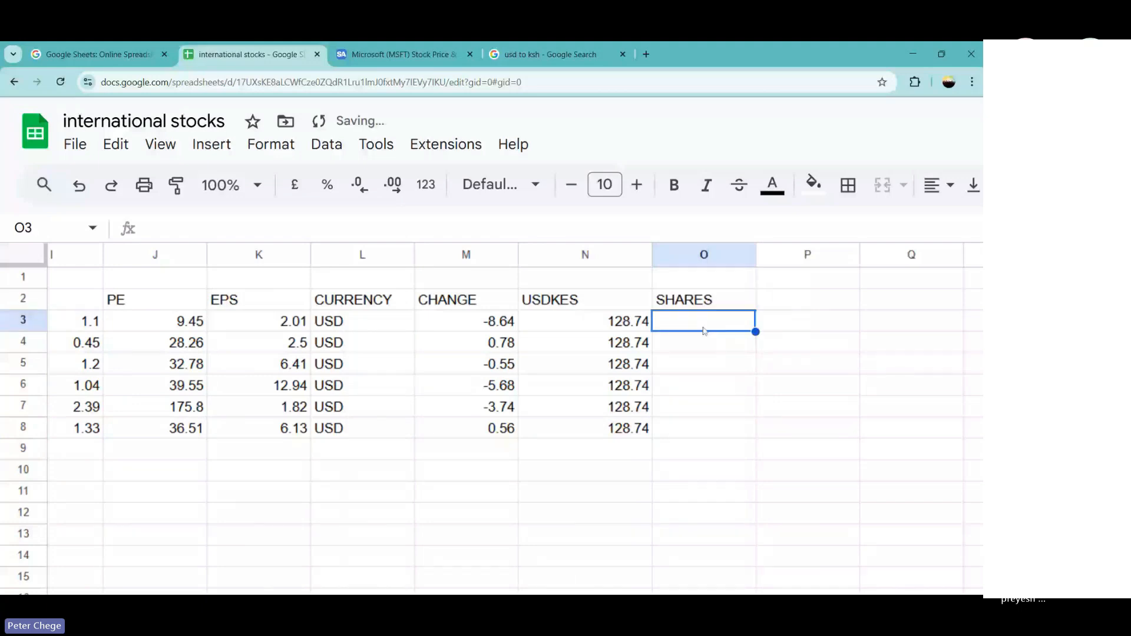
Enter the share counts 5, 3, 2, 4, 8 and 1 in cells O3 through O8.
type("5")
key("Return")
type("3")
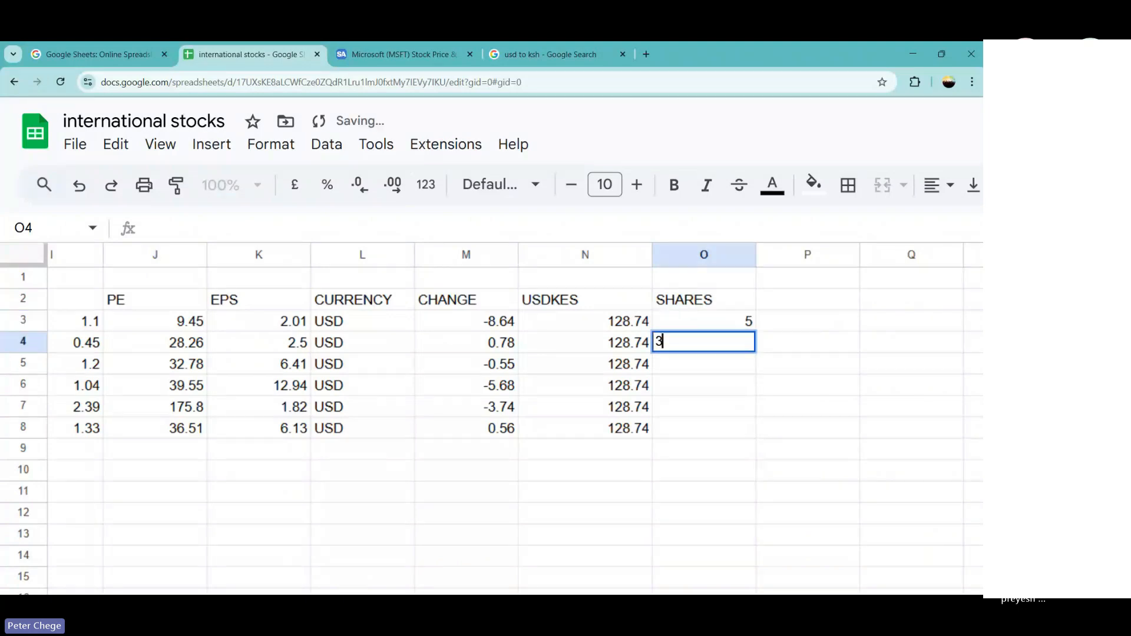
key("Return")
type("2")
key("Return")
type("4")
key("Return")
type("8")
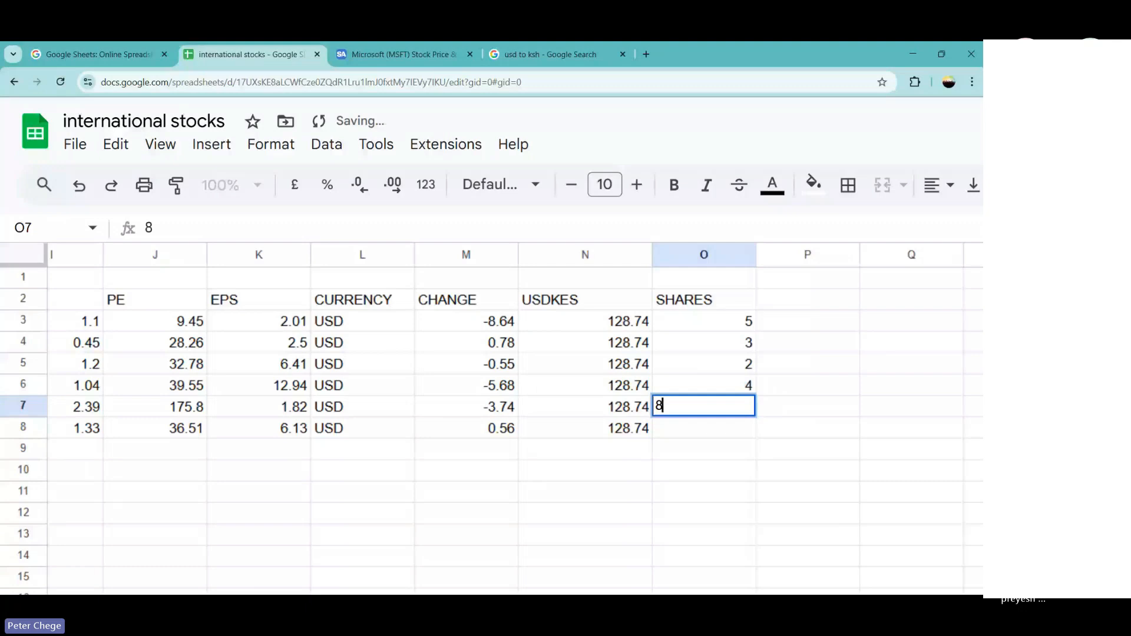
key("Return")
type("1")
key("Return")
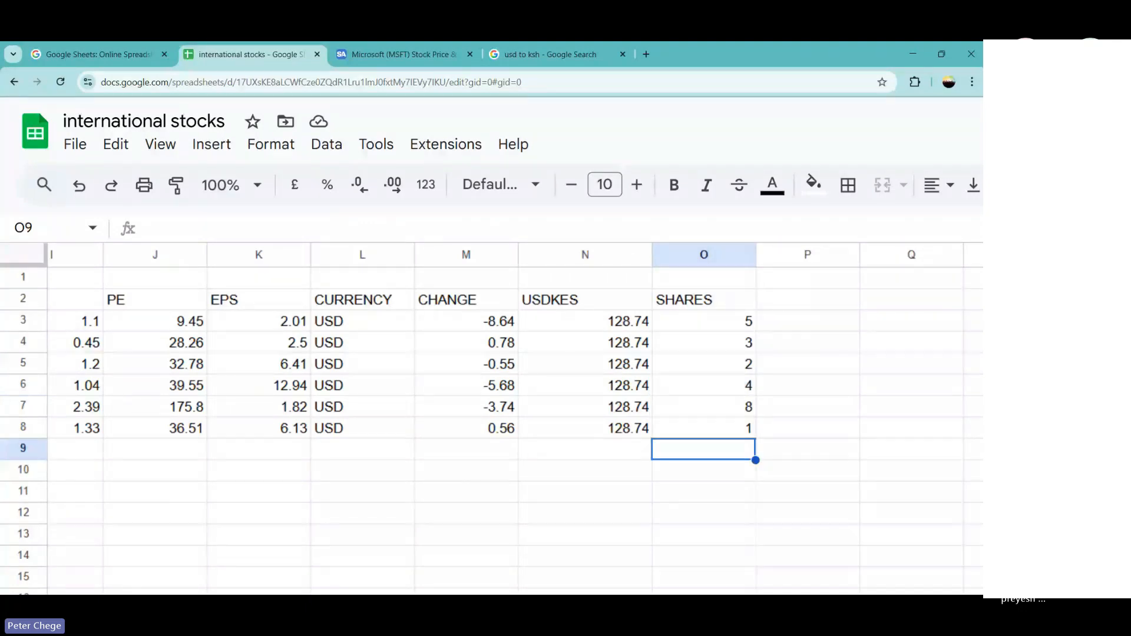
Add the header USD in cell P2, beside the SHARES column.
left_click(795, 329)
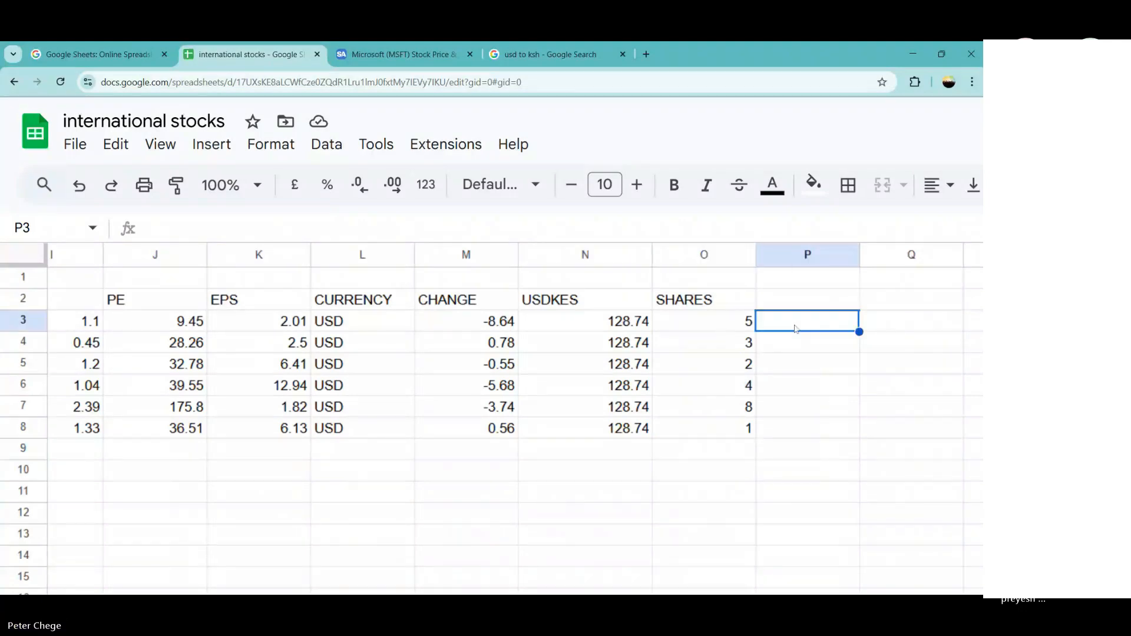
left_click(802, 307)
type("U")
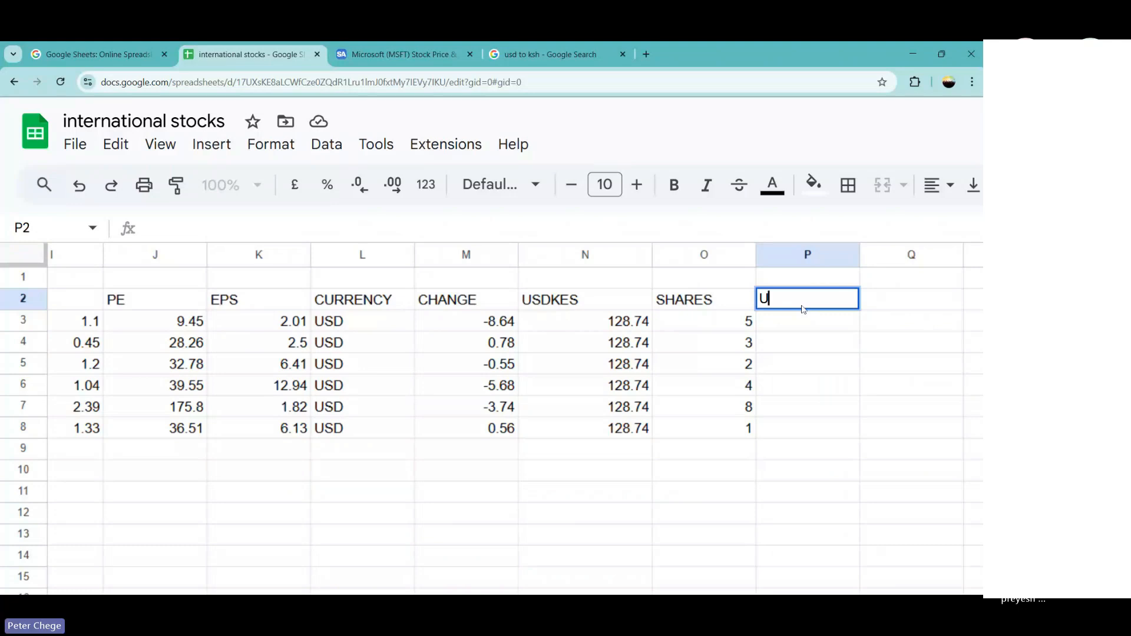
key("Return")
Enter the formula =O3*H3 in P3, multiplying Barclays' shares by its opening price.
type("=")
left_click(745, 326)
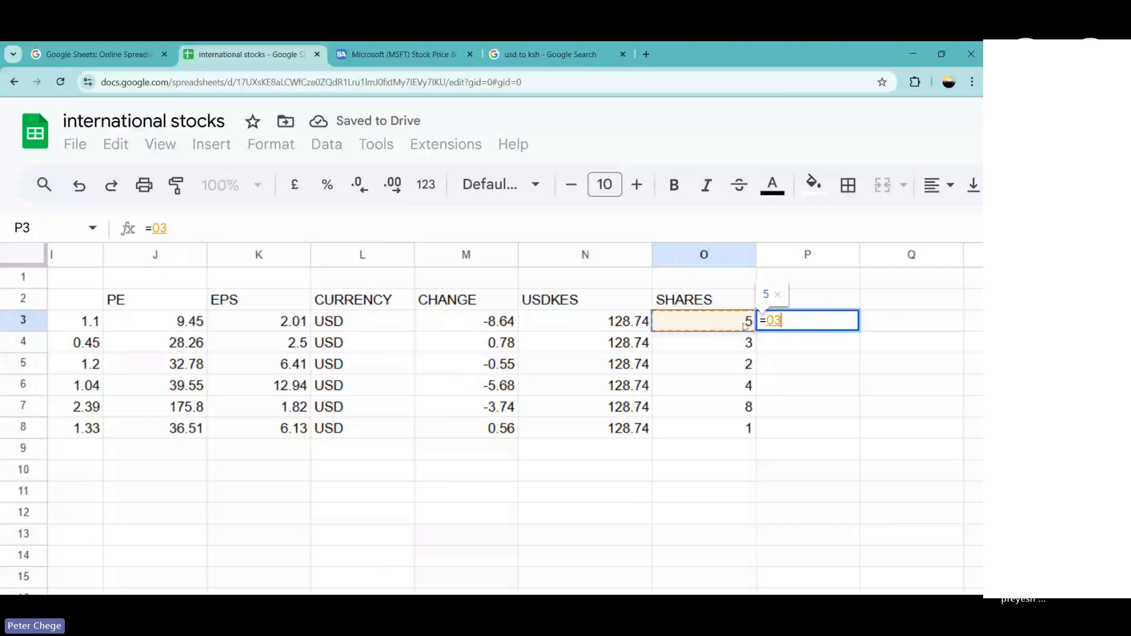
scroll(745, 325, "left", 2)
type("*")
scroll(513, 353, "left", 2)
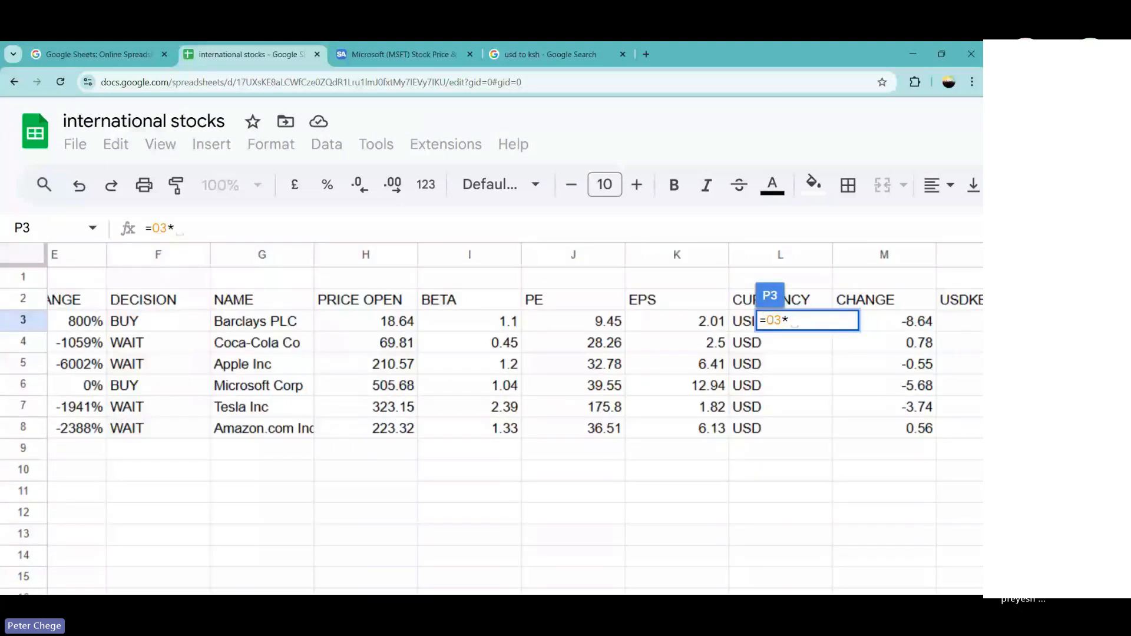
left_click(383, 322)
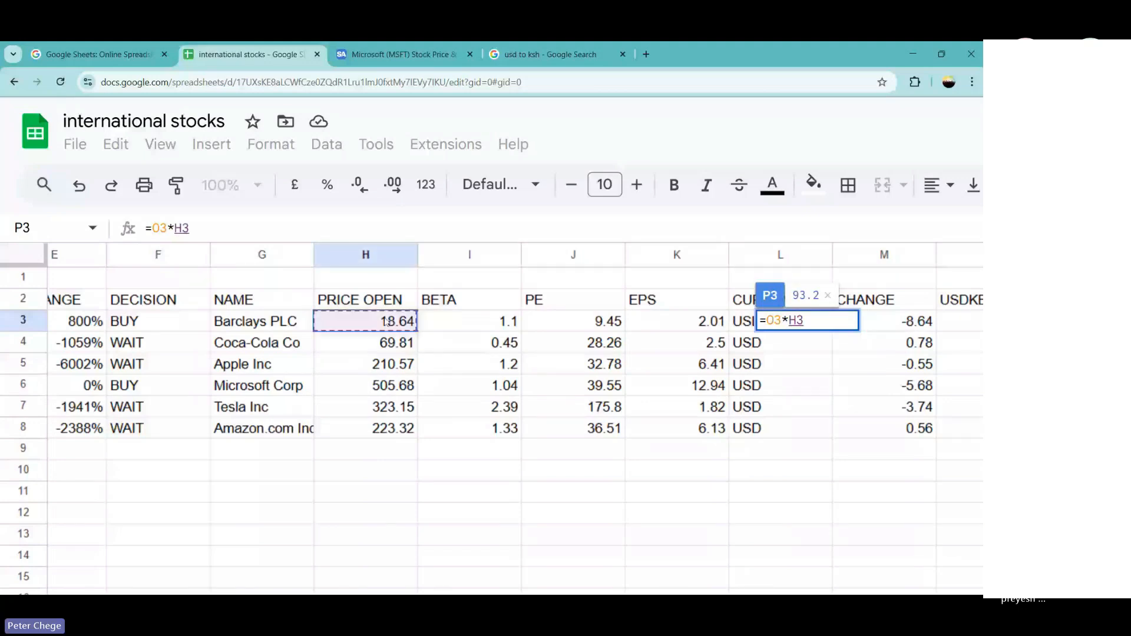
key("Return")
scroll(514, 424, "right", 1)
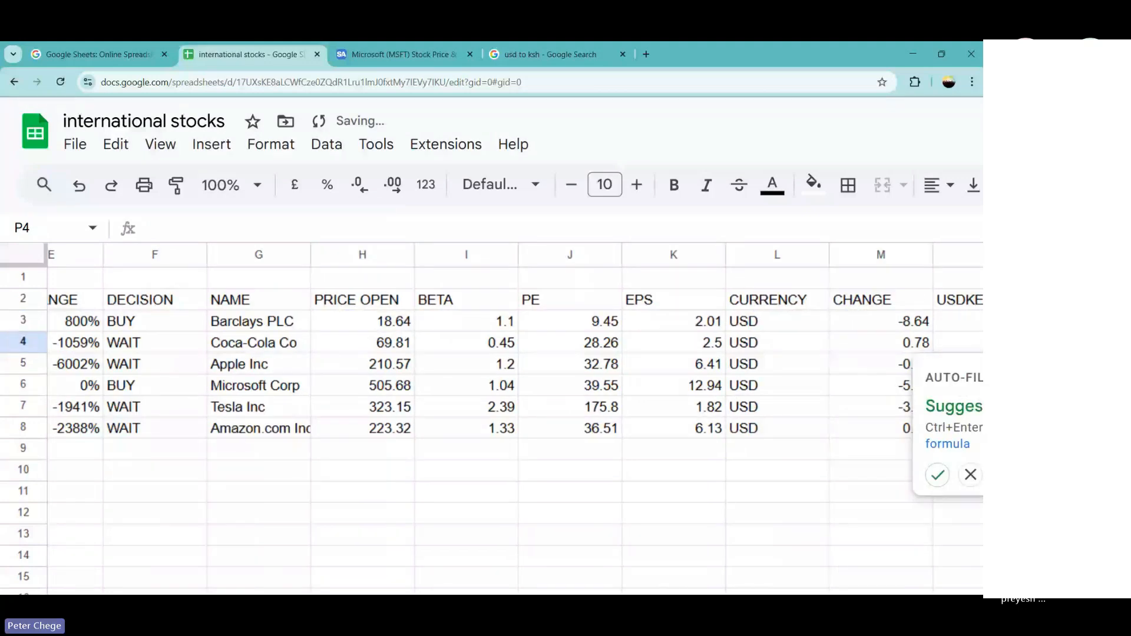
scroll(514, 424, "right", 4)
scroll(514, 424, "down", 1)
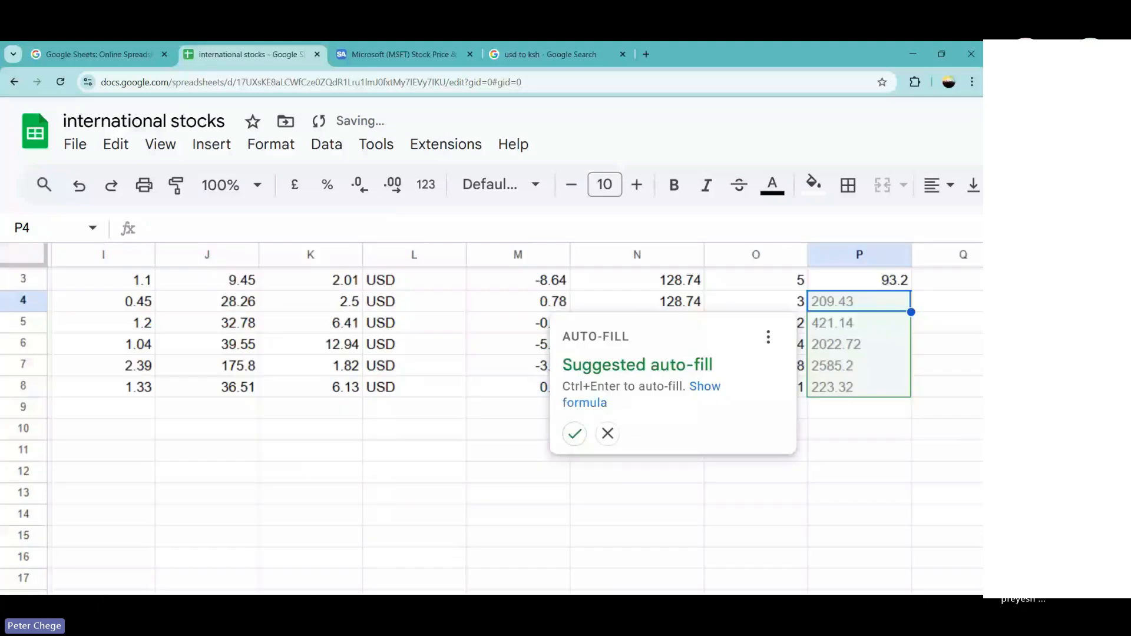
scroll(721, 318, "up", 1)
scroll(721, 318, "left", 1)
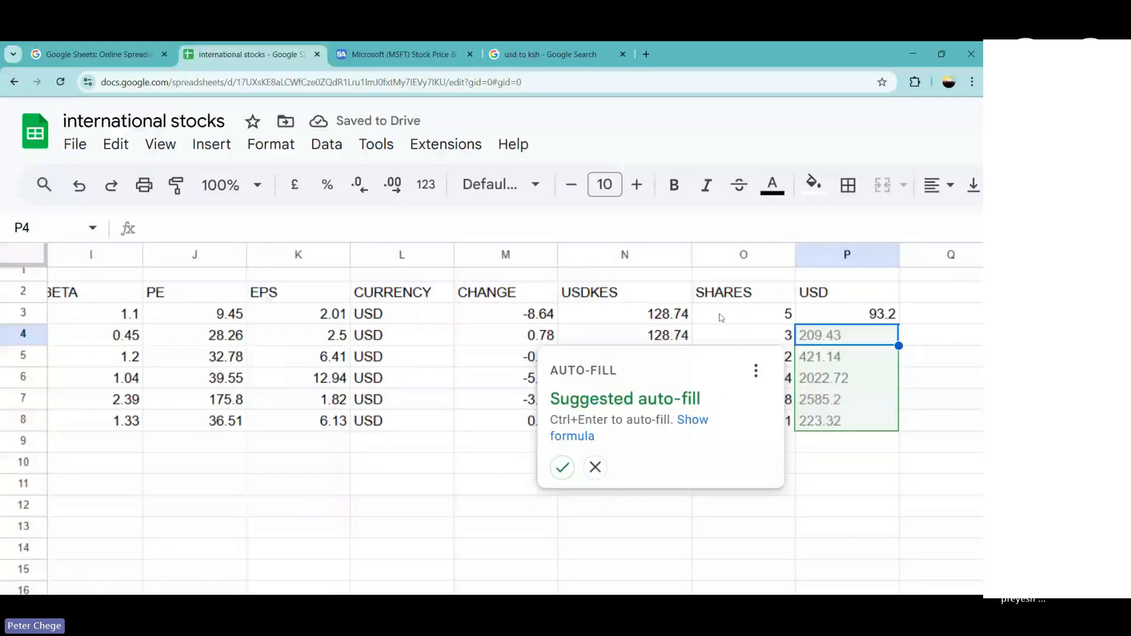
Replace the P3 formula with =O3*C3, multiplying Barclays' shares by its current price.
key("Up")
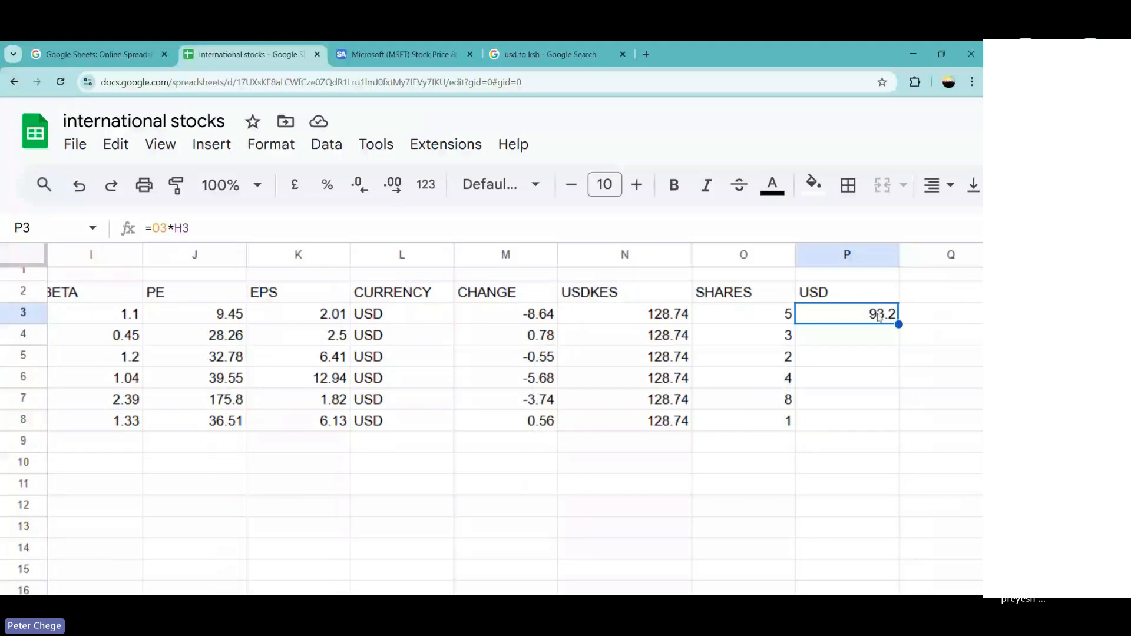
type("=")
left_click(783, 320)
type("*")
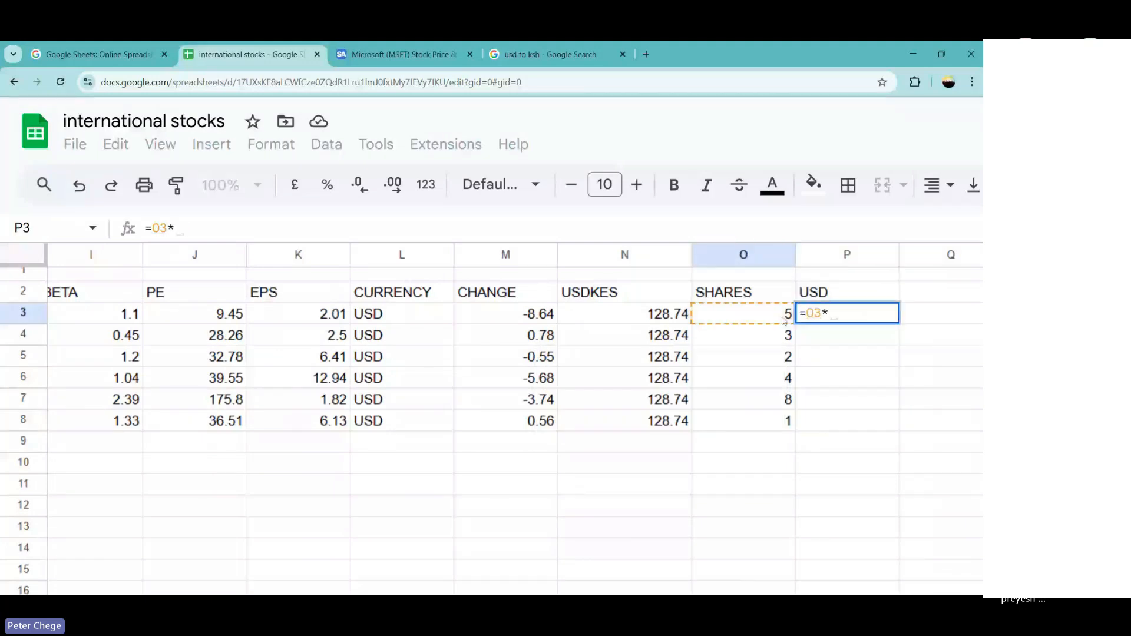
scroll(783, 319, "left", 5)
scroll(512, 412, "left", 3)
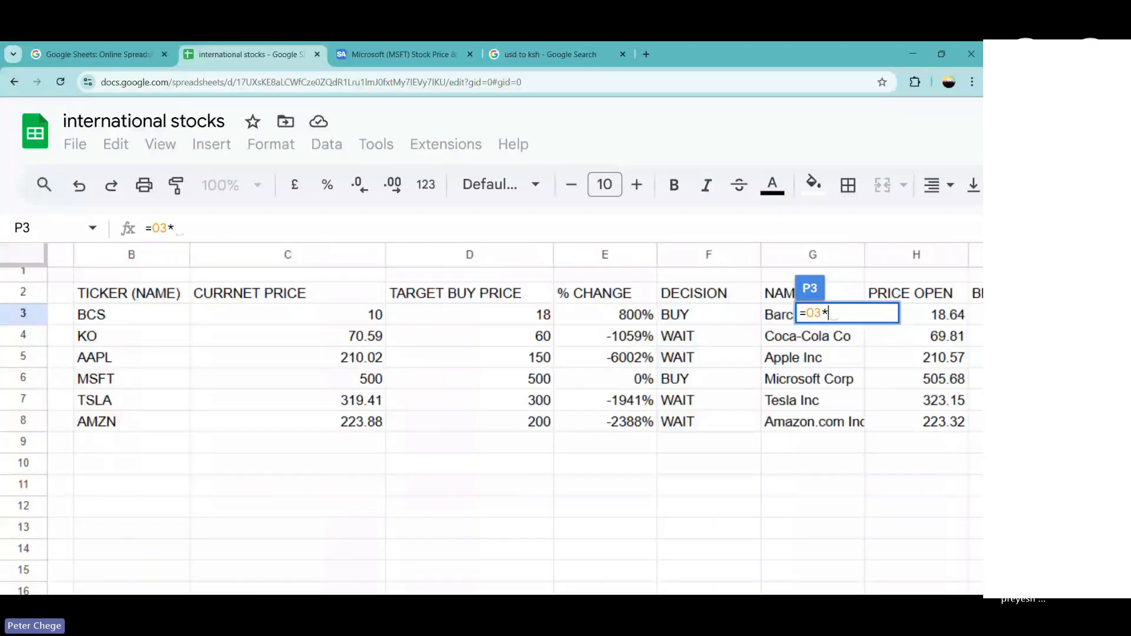
scroll(326, 323, "left", 1)
left_click(326, 323)
key("Return")
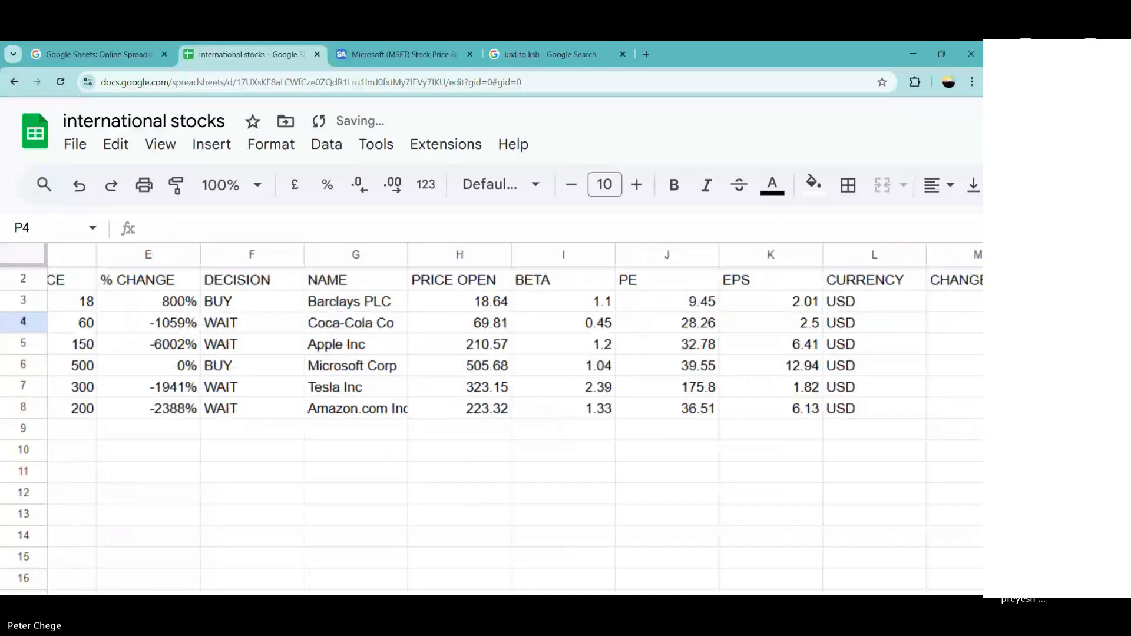
Fill the share value formula from P3 down through P8.
scroll(325, 324, "right", 5)
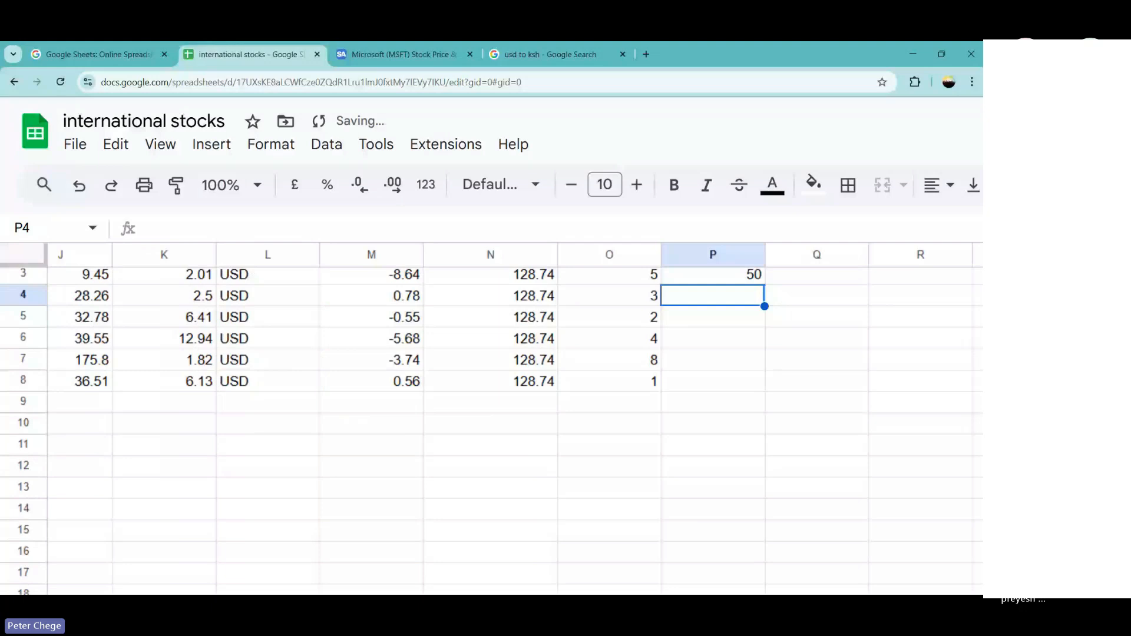
key("Up")
scroll(729, 397, "up", 1)
right_click(729, 397)
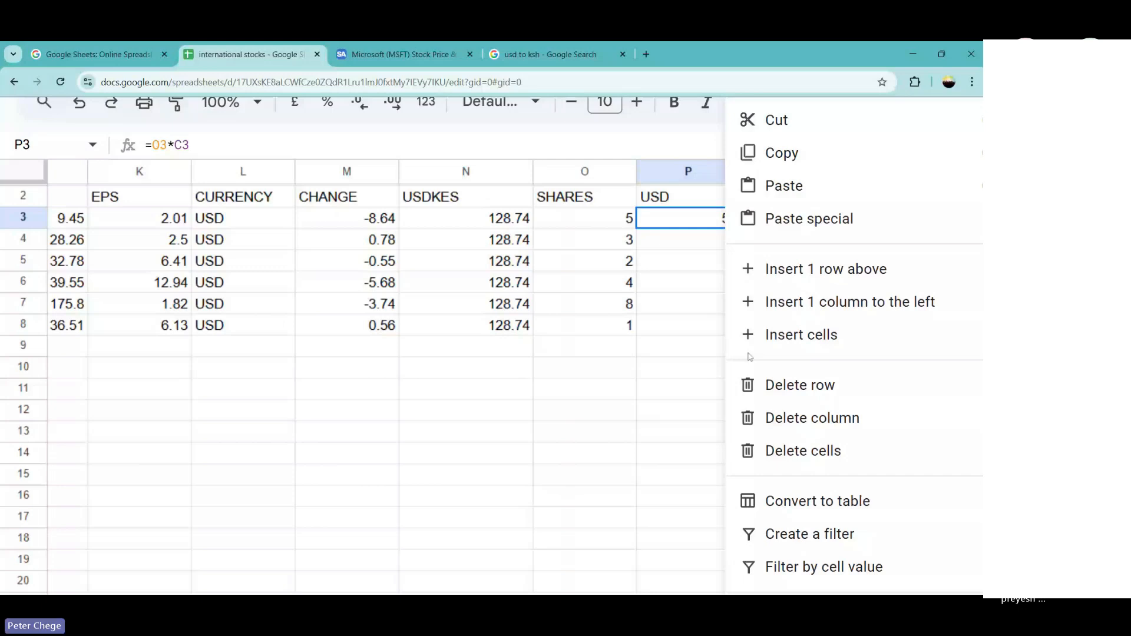
left_click(715, 219)
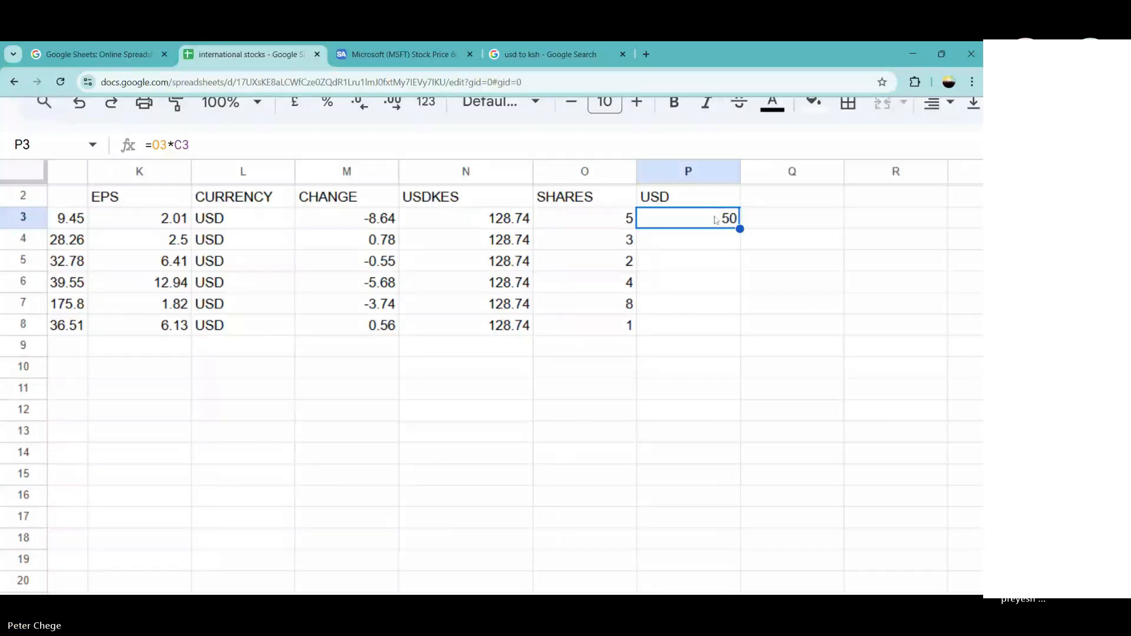
left_click_drag(740, 229, 731, 293)
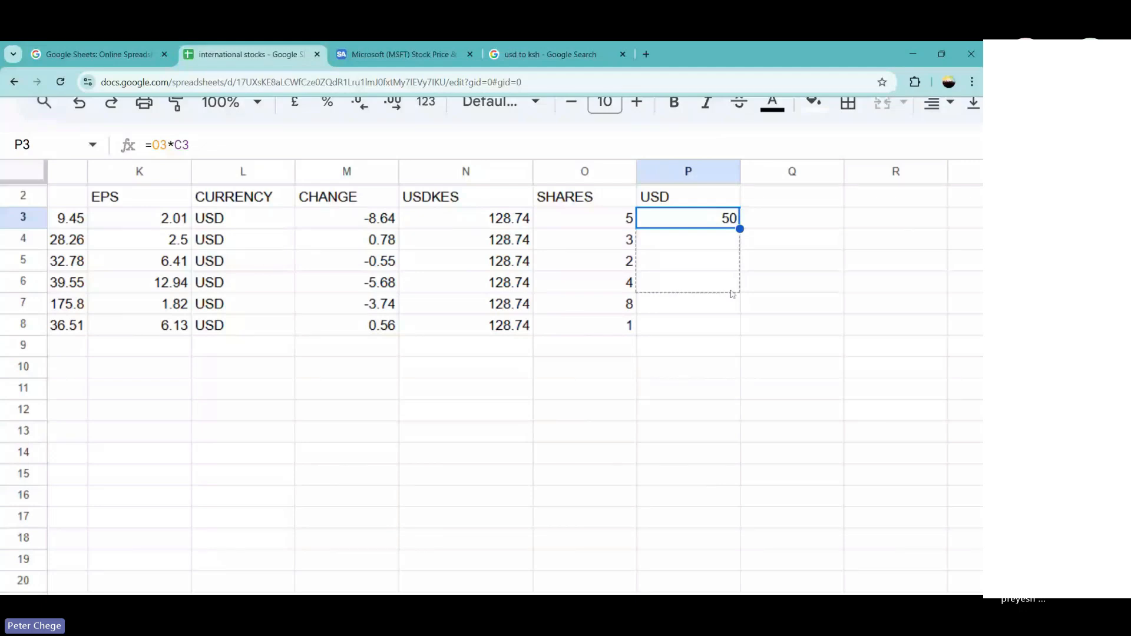
left_click_drag(731, 293, 732, 325)
Replace the fixed BCS current price in C3 with a GOOGLEFINANCE formula referencing the ticker in B3.
scroll(731, 325, "left", 5)
scroll(524, 246, "left", 5)
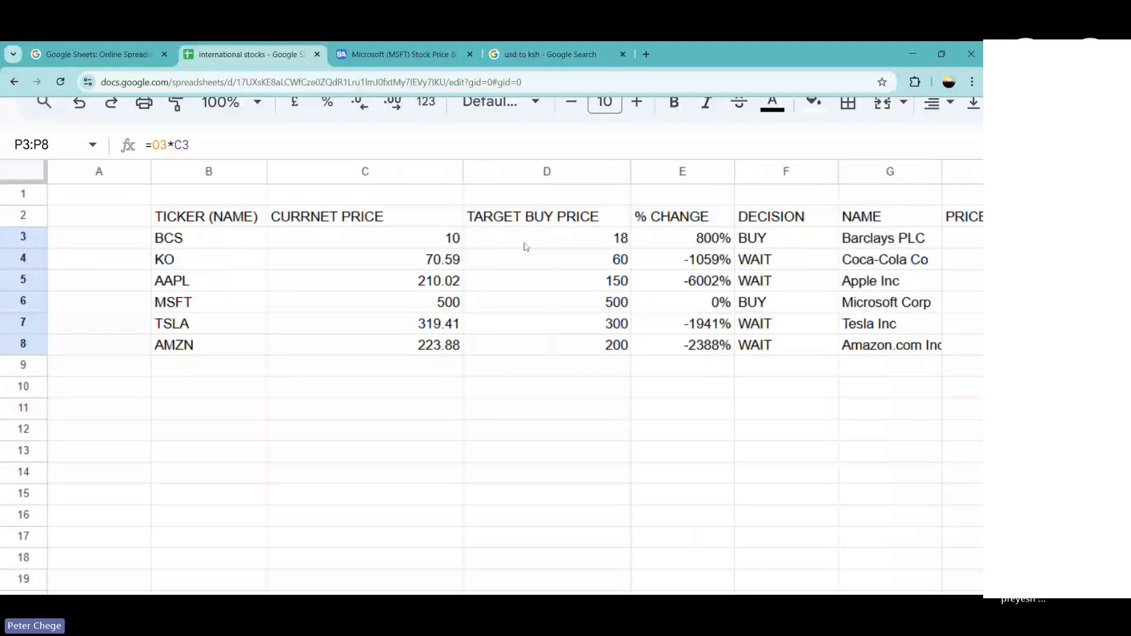
left_click(413, 259)
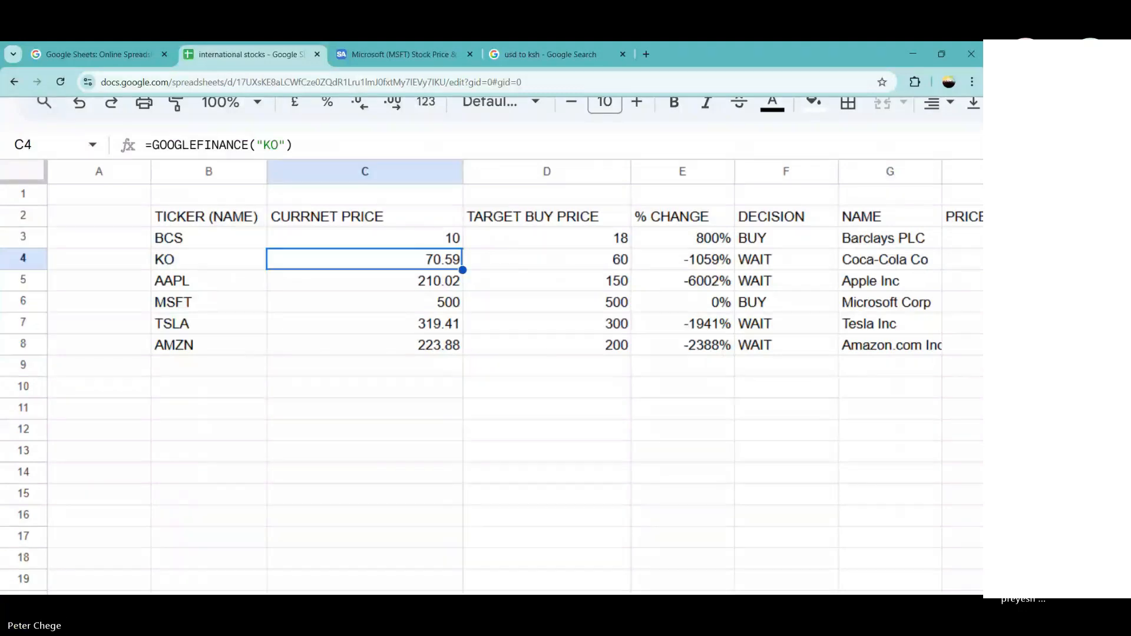
left_click(321, 238)
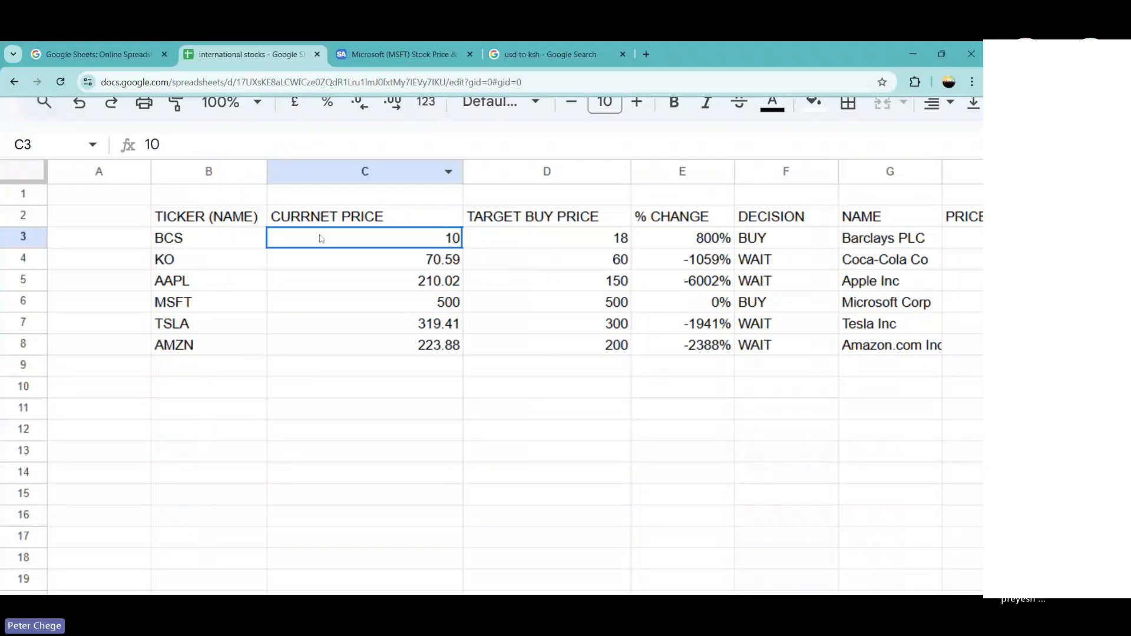
type("=G")
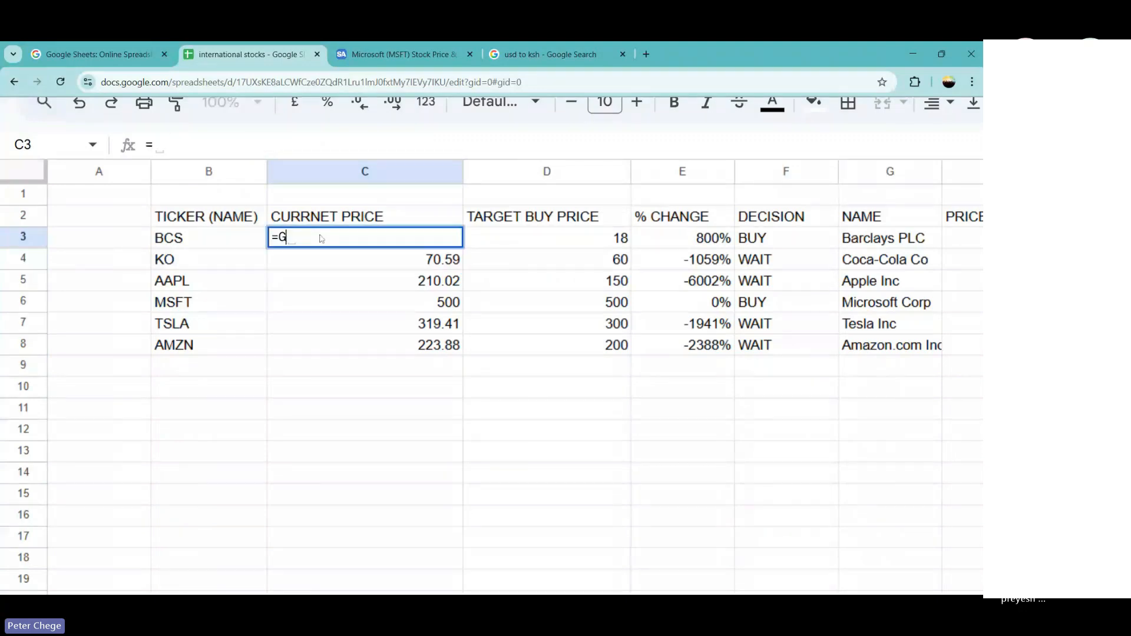
type("O")
key("Tab")
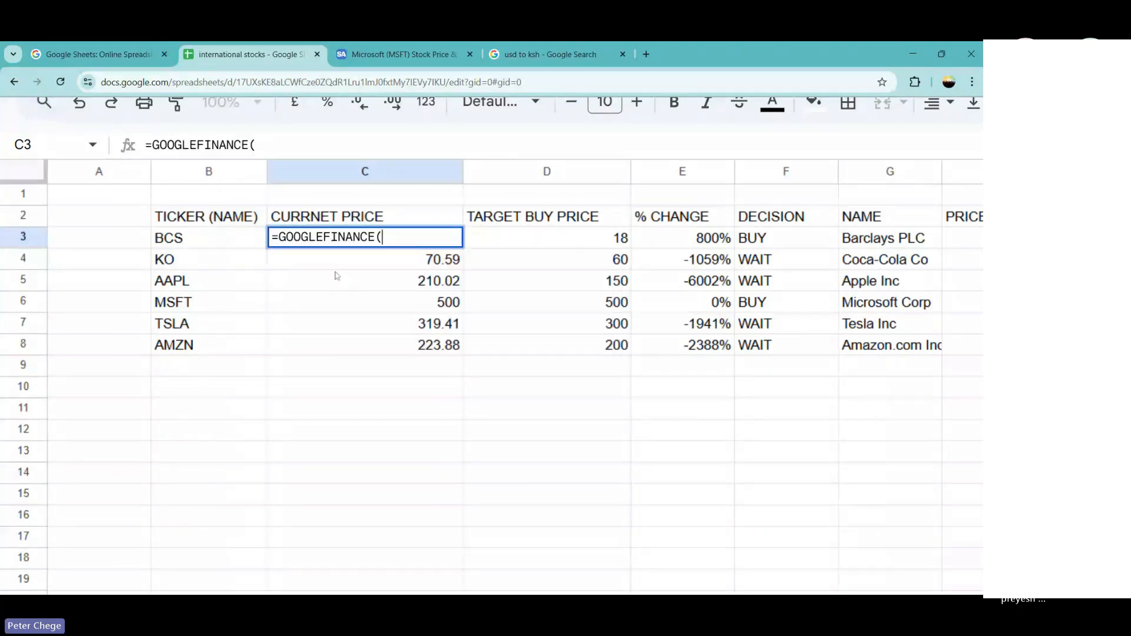
left_click(207, 241)
key("Return")
Replace the fixed MSFT current price in C6 with a GOOGLEFINANCE formula referencing its ticker in B6.
left_click(367, 300)
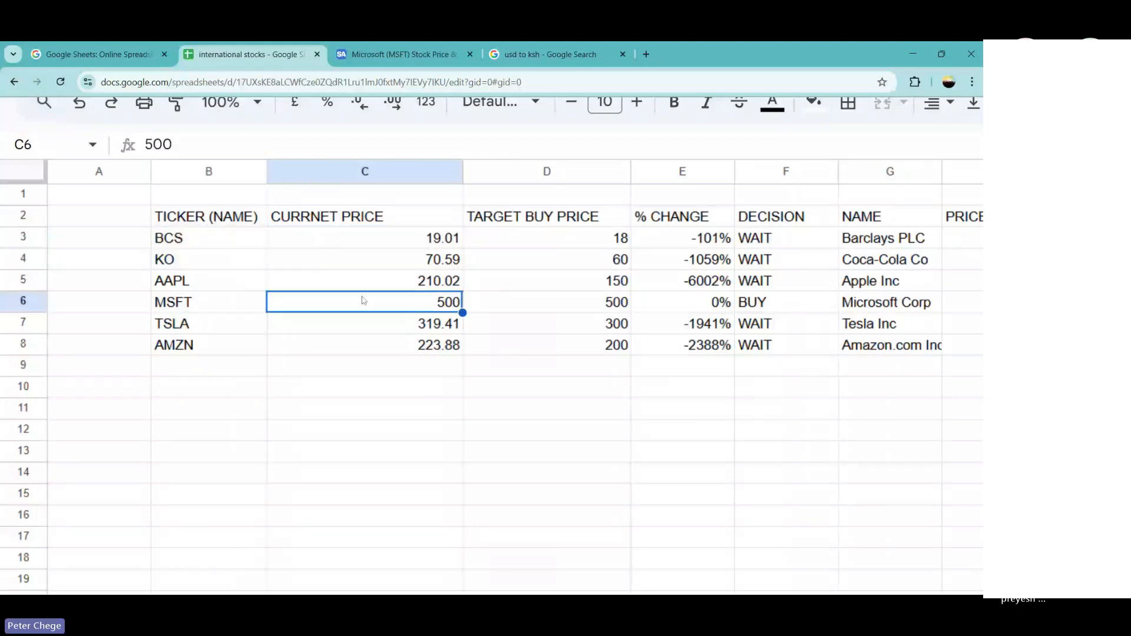
type("=GOO")
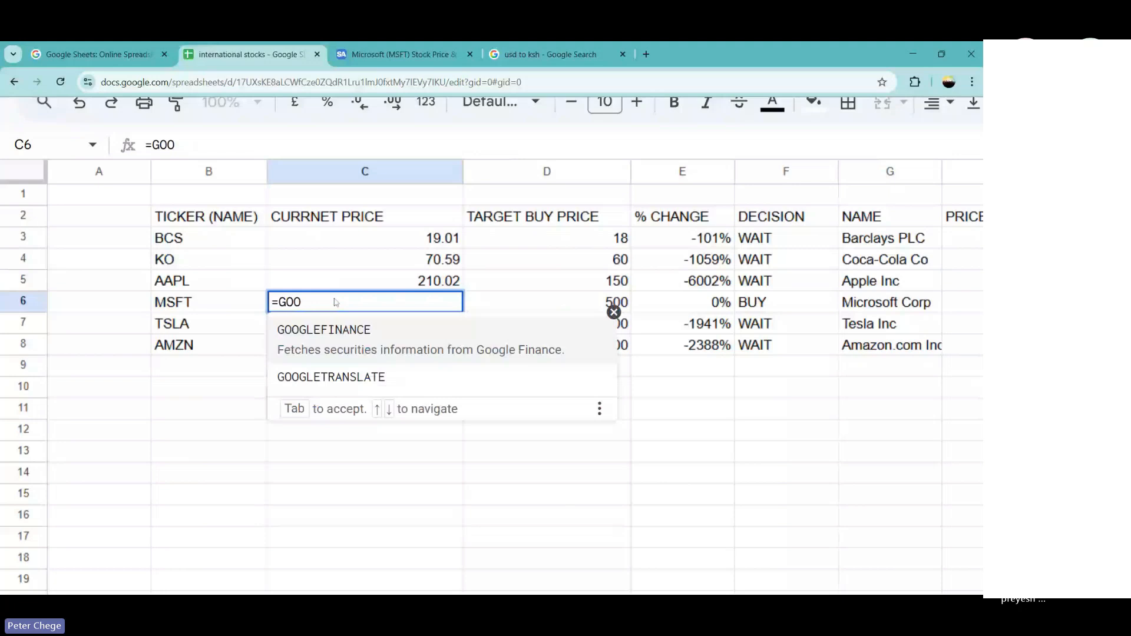
key("Tab")
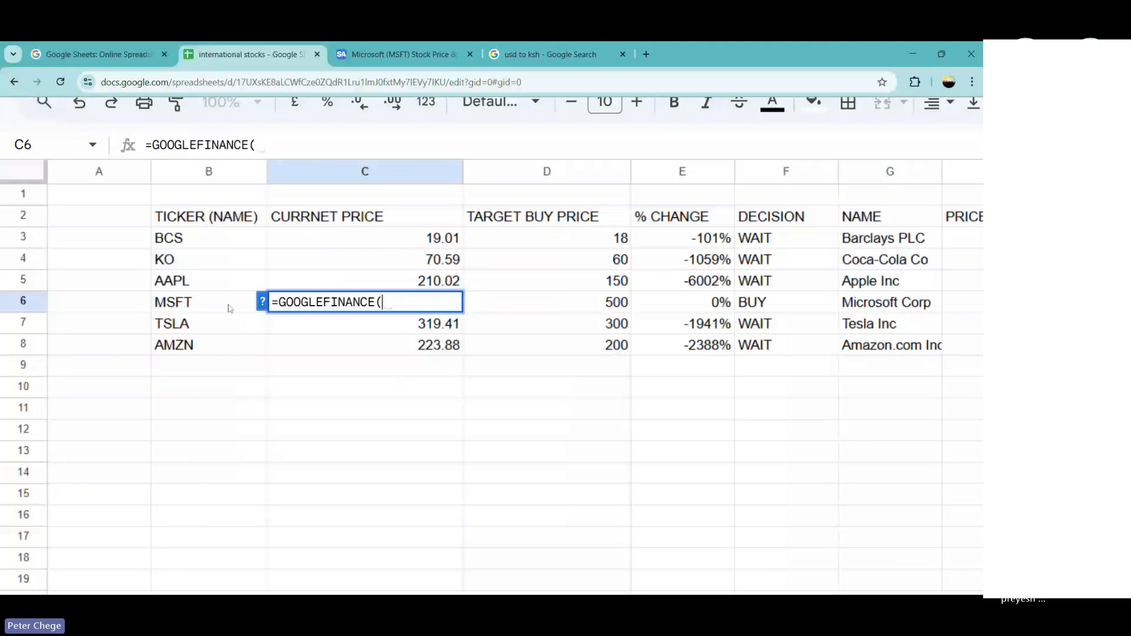
key("Return")
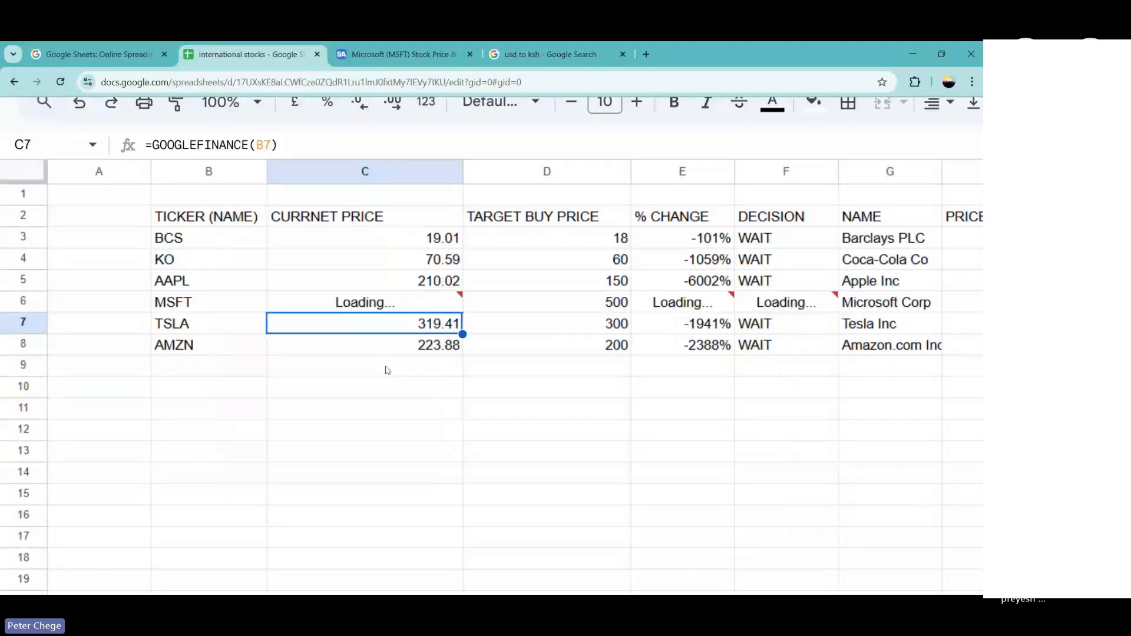
Try to insert a function in cell P9, directly below the USD share values.
scroll(387, 370, "right", 6)
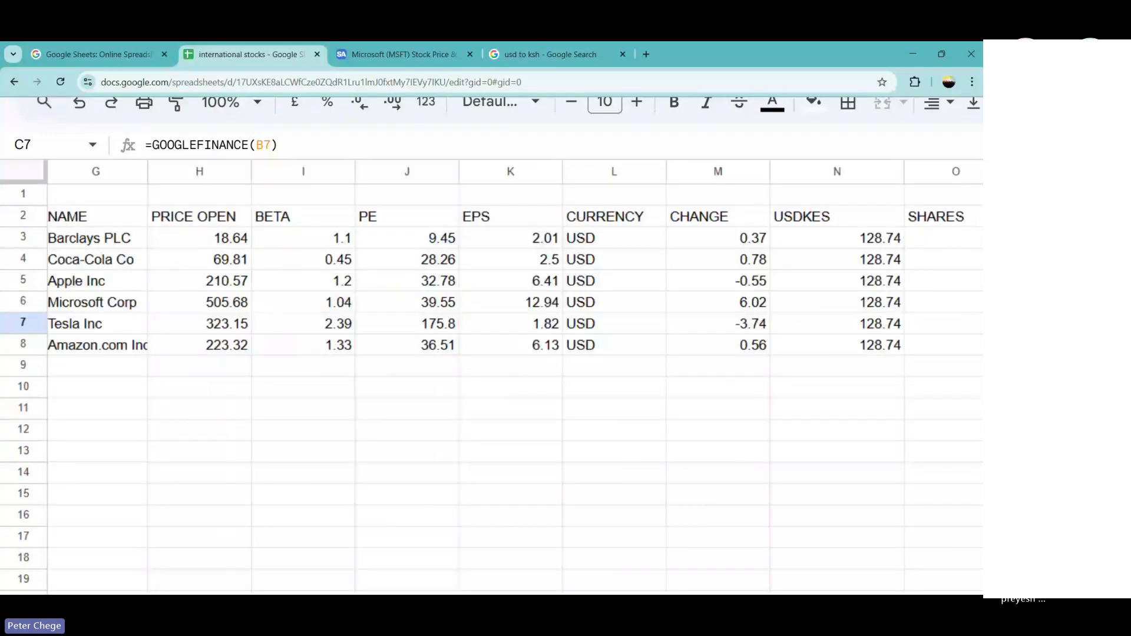
scroll(685, 374, "right", 4)
left_click(684, 374)
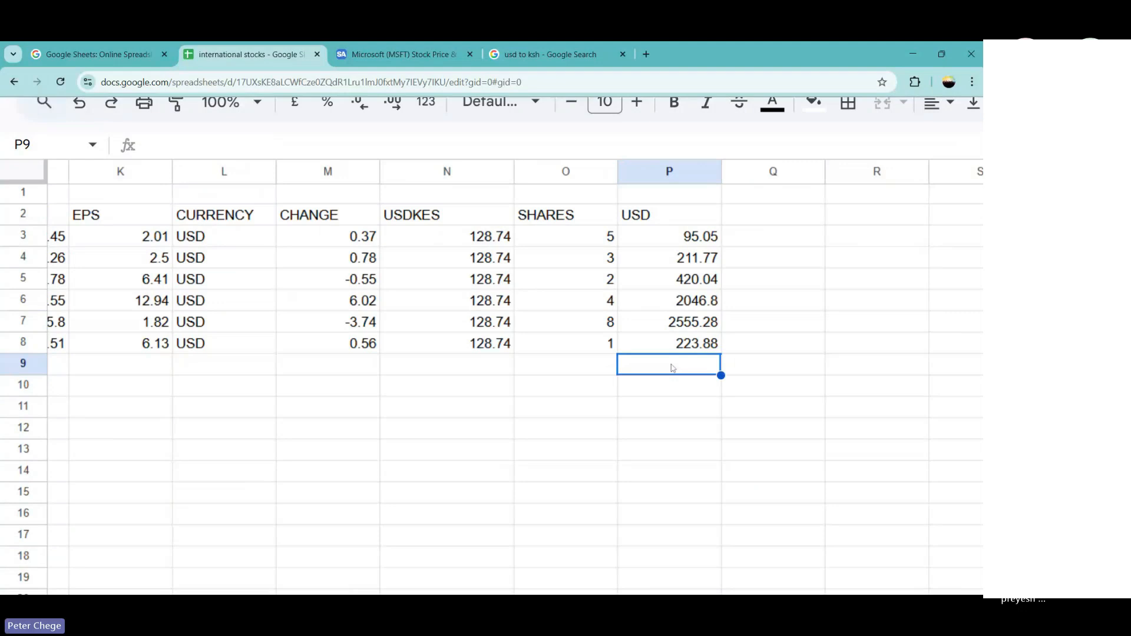
scroll(514, 377, "down", 1)
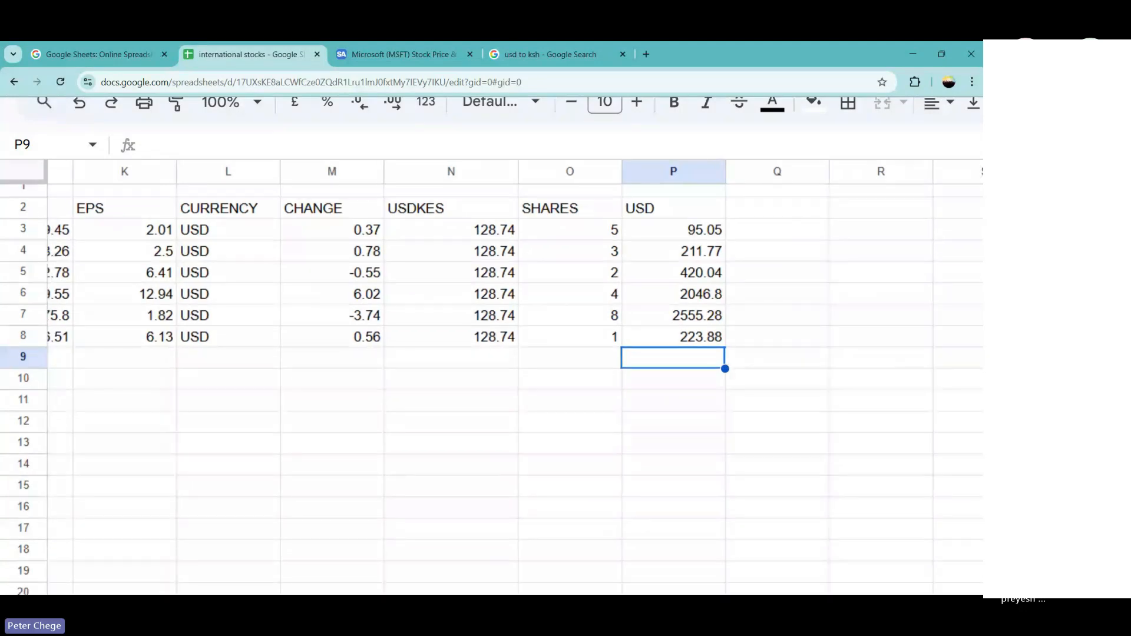
scroll(798, 211, "up", 3)
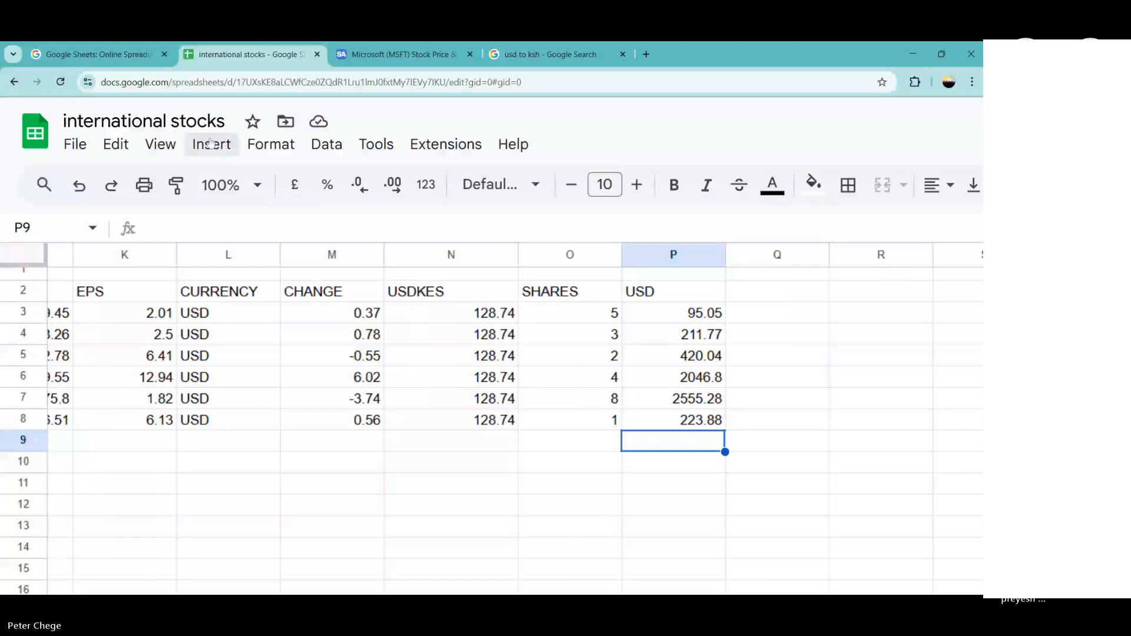
left_click(212, 144)
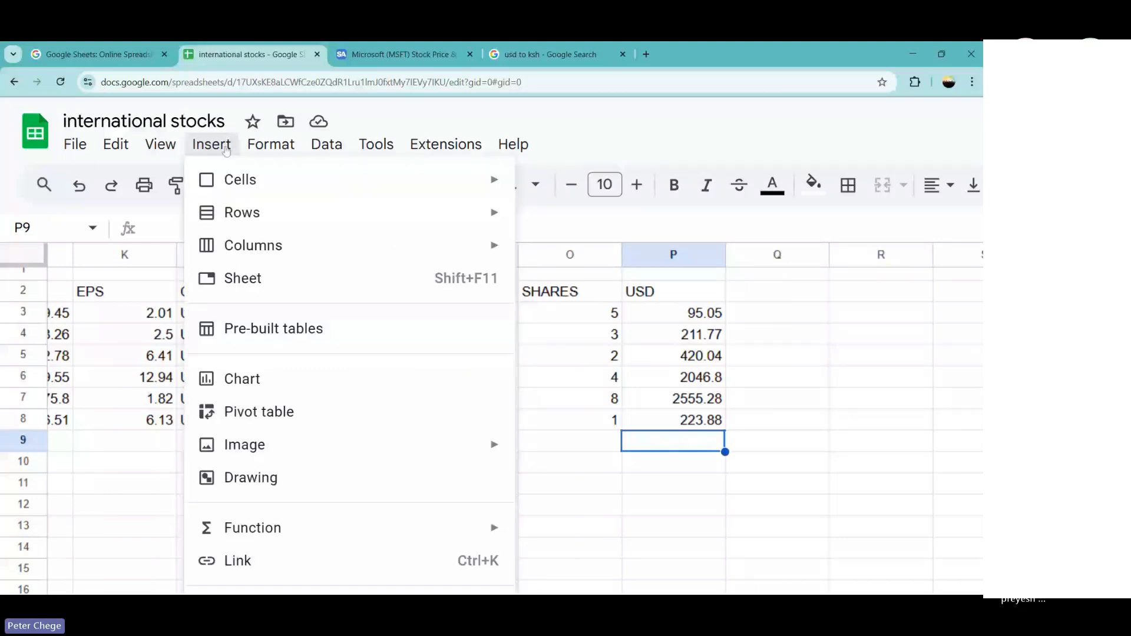
scroll(225, 149, "right", 2)
mouse_move(446, 143)
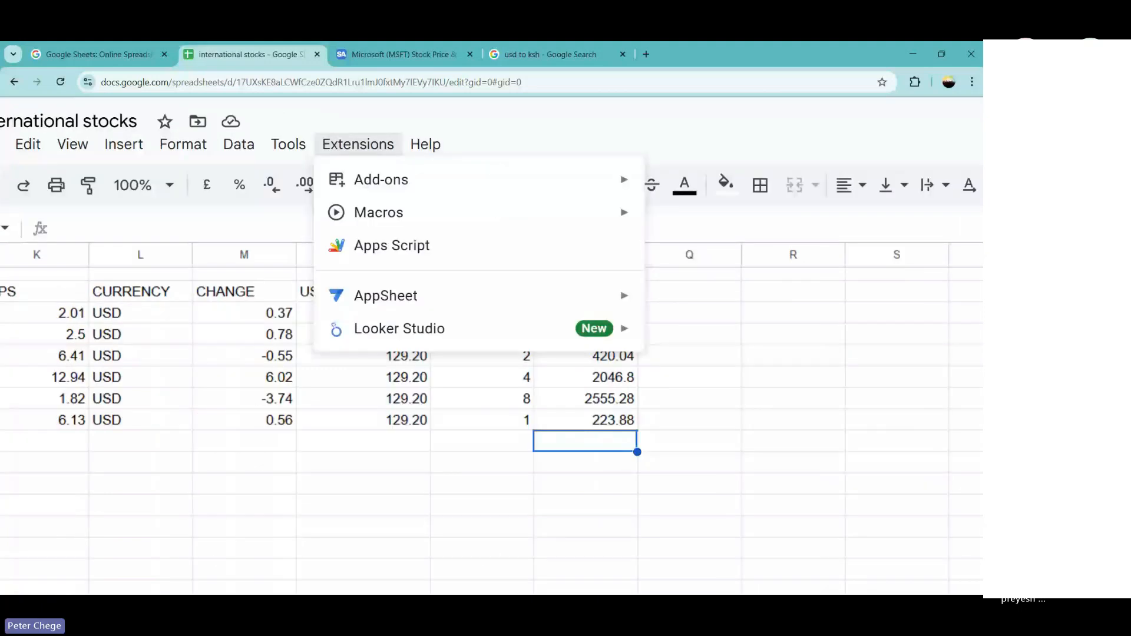
scroll(293, 443, "right", 5)
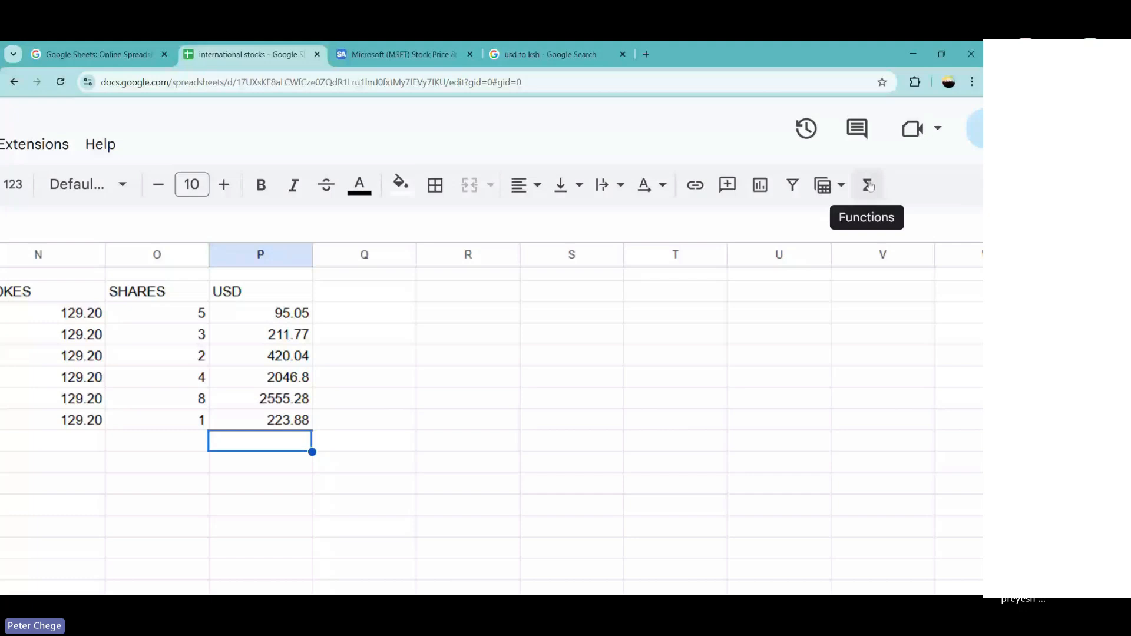
key("Return")
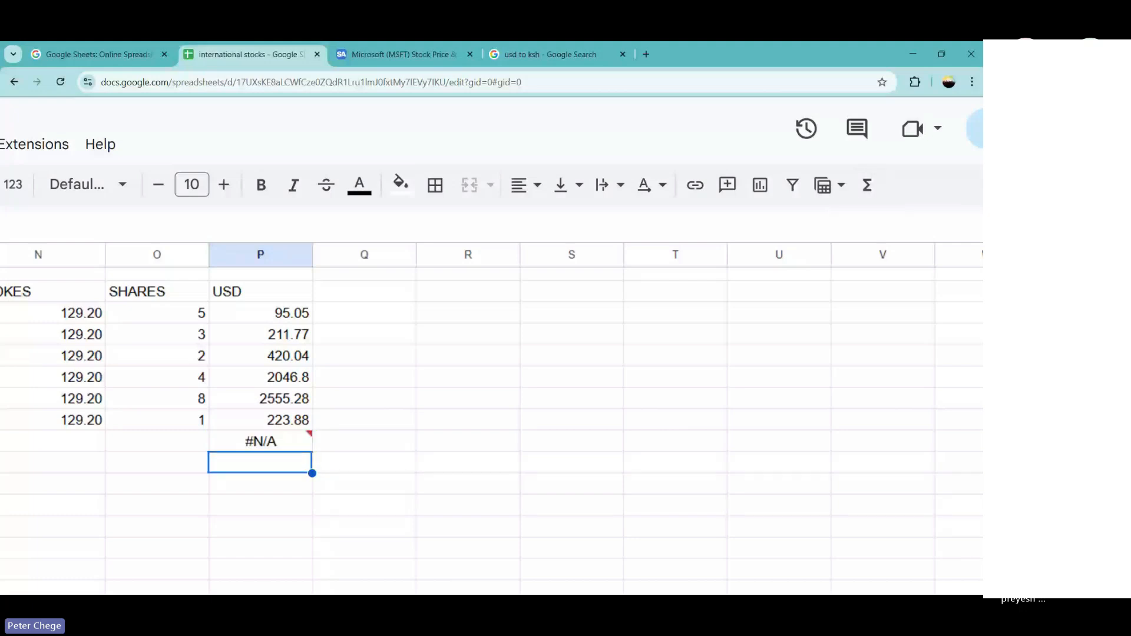
Clear the inserted function from cell P9.
left_click(292, 441)
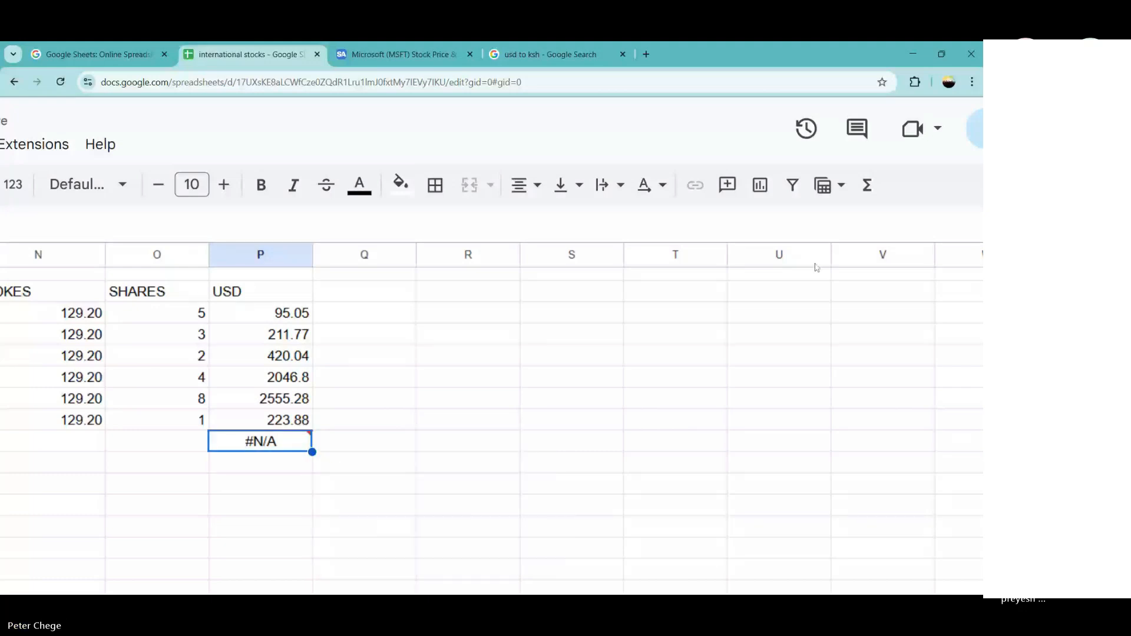
mouse_move(280, 448)
key("Delete")
scroll(849, 248, "left", 5)
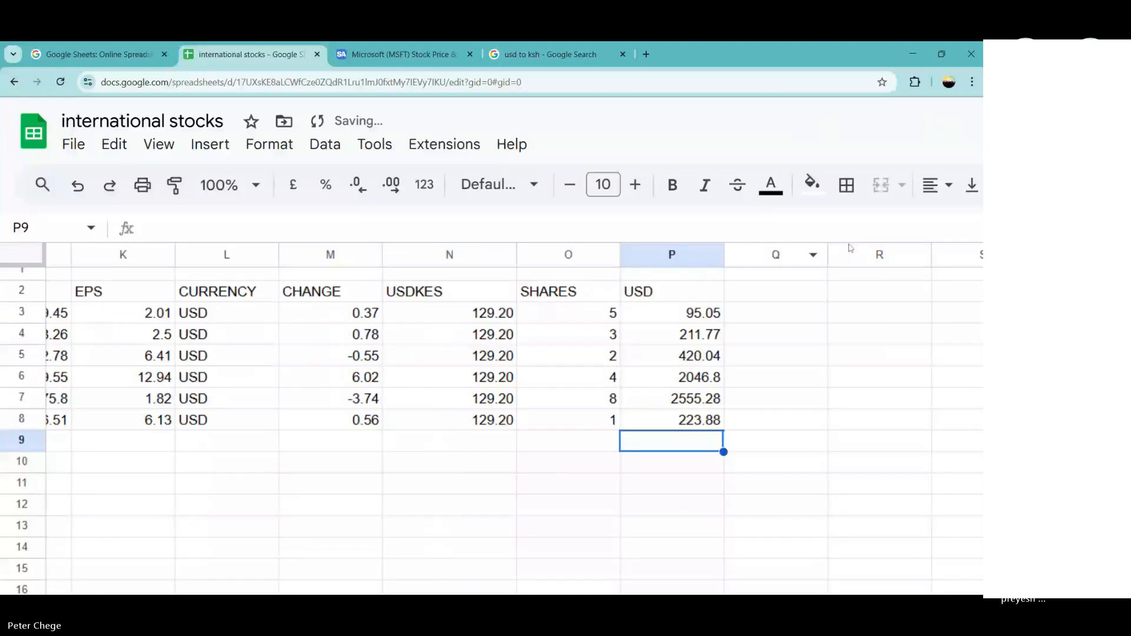
Total the USD share values P3:P8 in cell P9 using the SUM function.
scroll(849, 248, "right", 5)
left_click(860, 185)
left_click(877, 224)
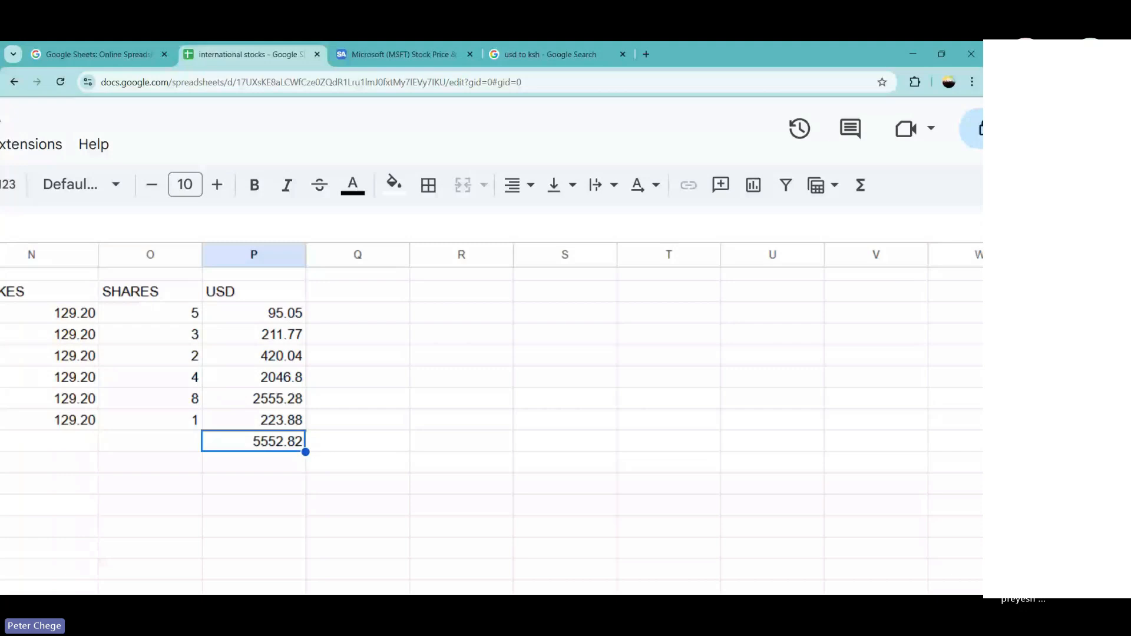
scroll(489, 413, "left", 2)
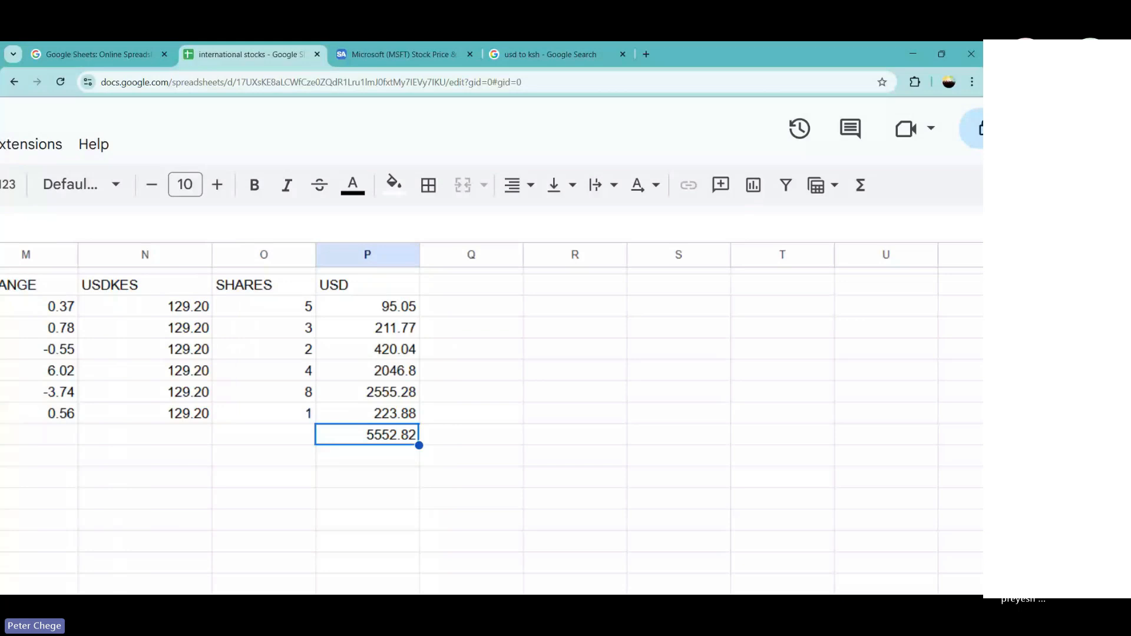
Convert the USD total to Kenyan shillings in cell P10 with the formula =P9*N8.
left_click(149, 306)
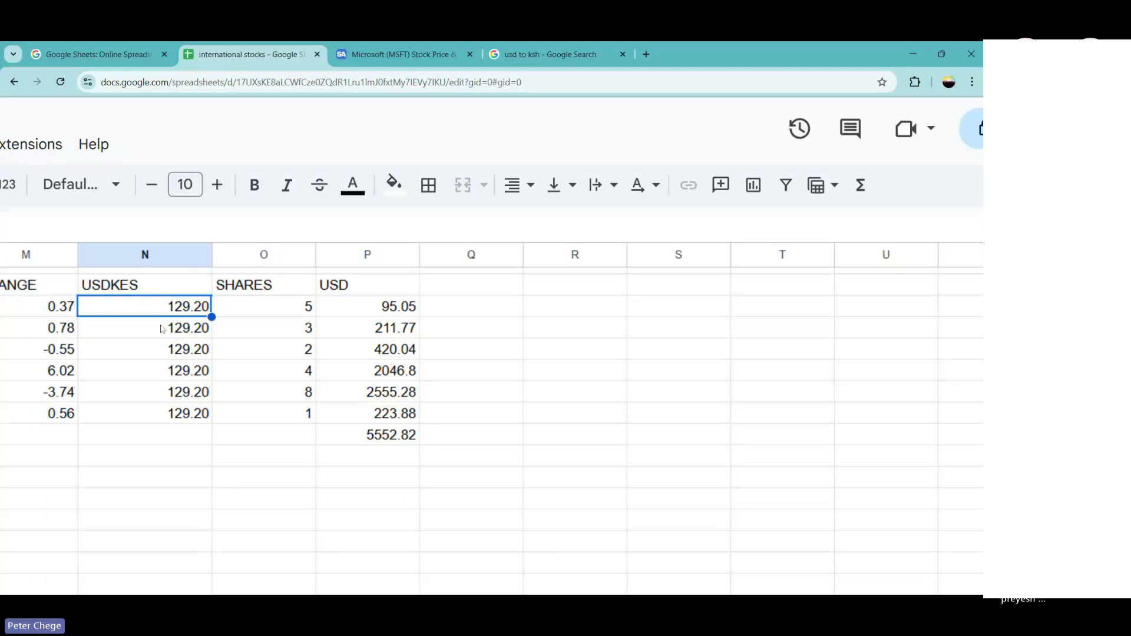
left_click(378, 453)
type("=")
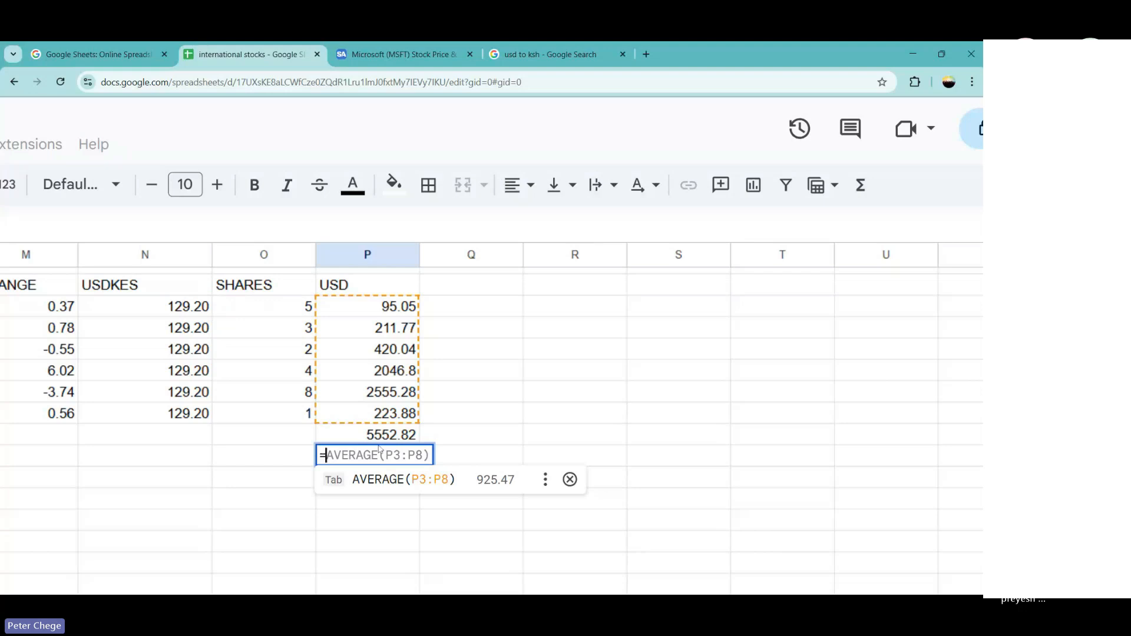
left_click(395, 434)
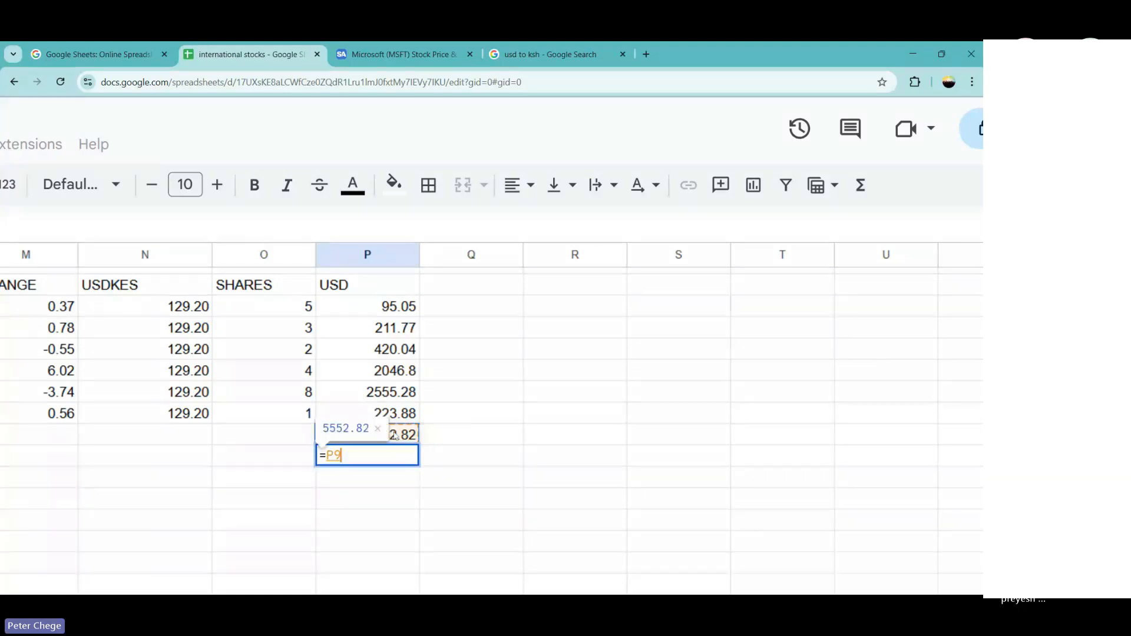
type("*")
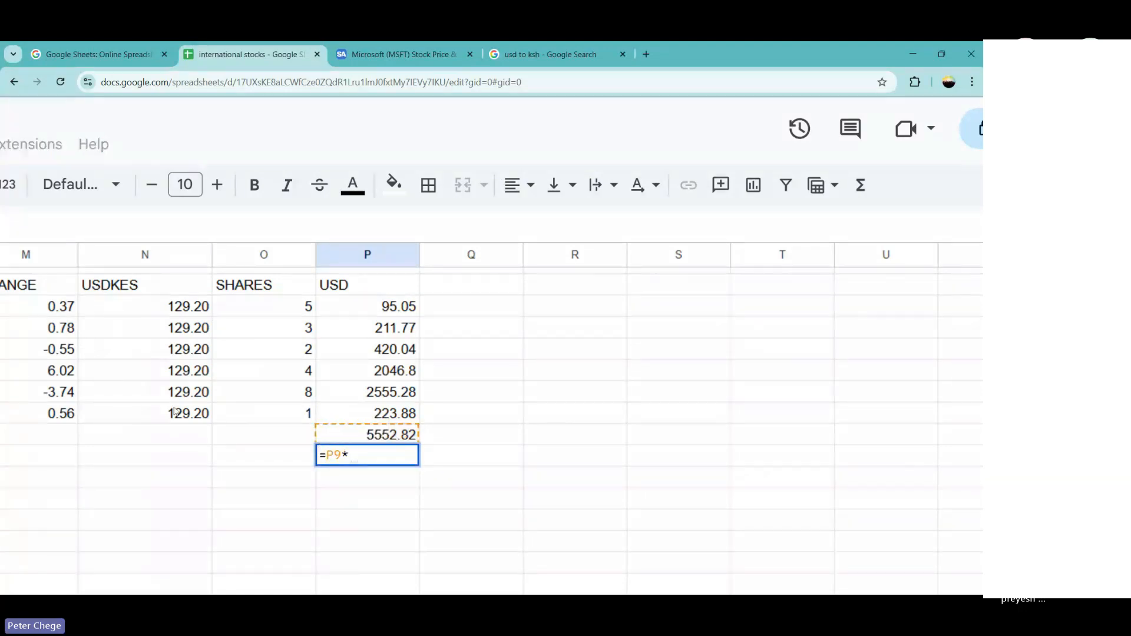
left_click(179, 415)
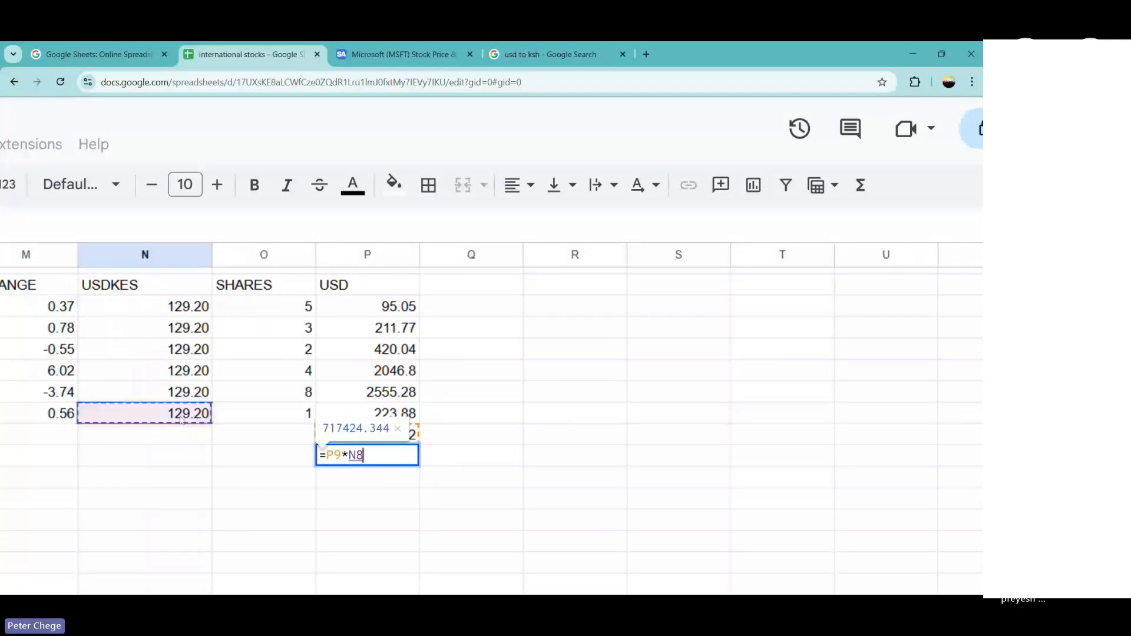
key("Return")
key("Up")
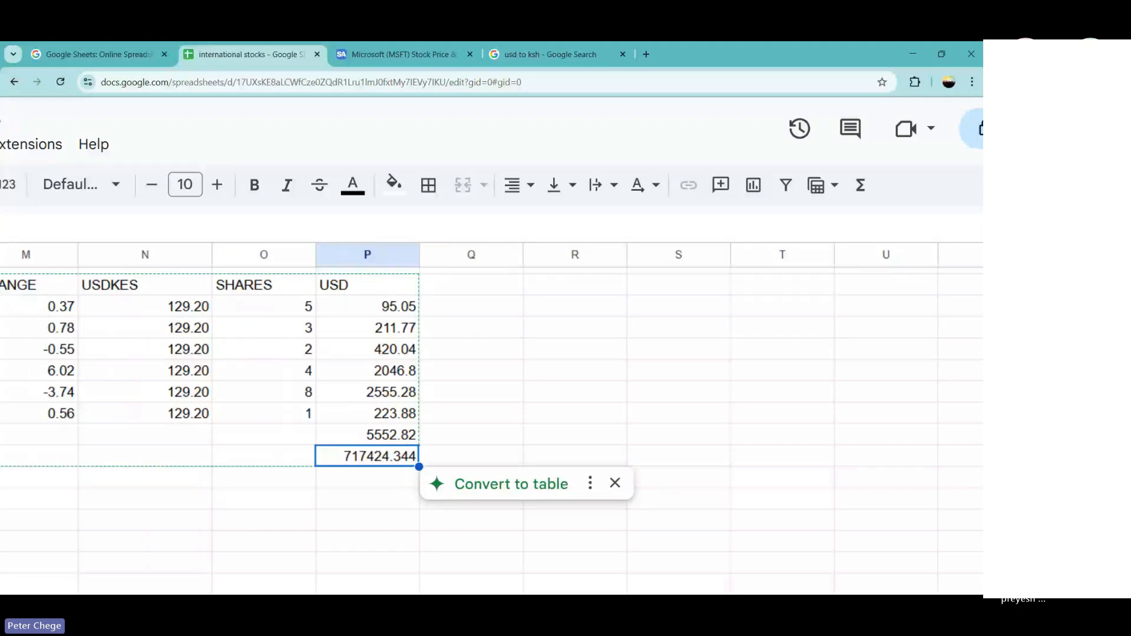
Apply the Accounting number format to the converted total in P10.
scroll(283, 190, "left", 5)
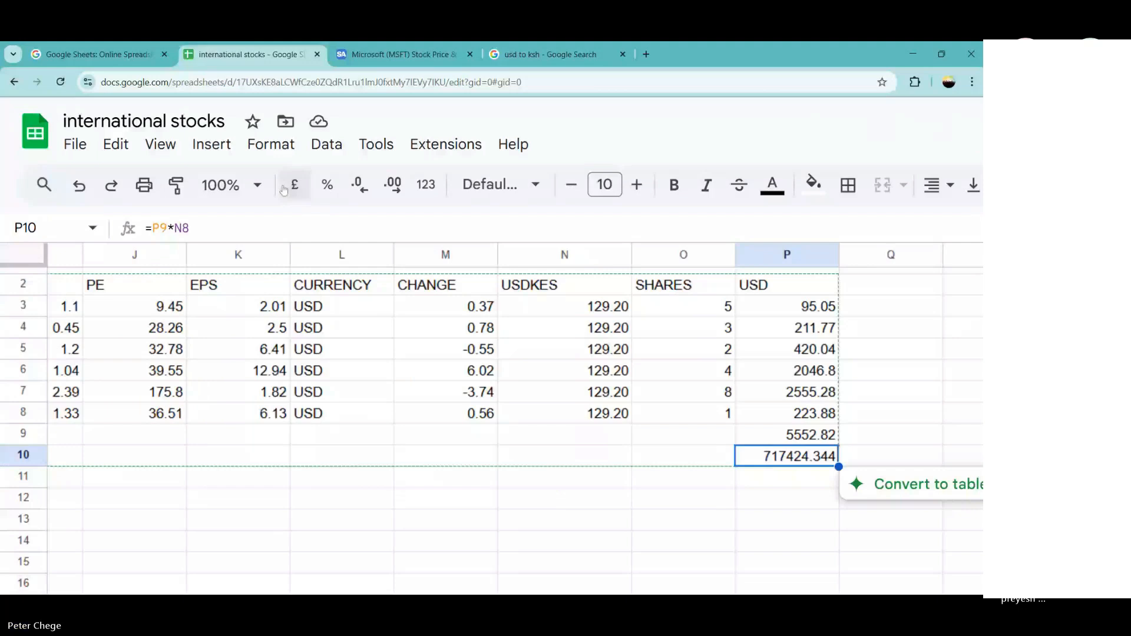
scroll(283, 190, "right", 1)
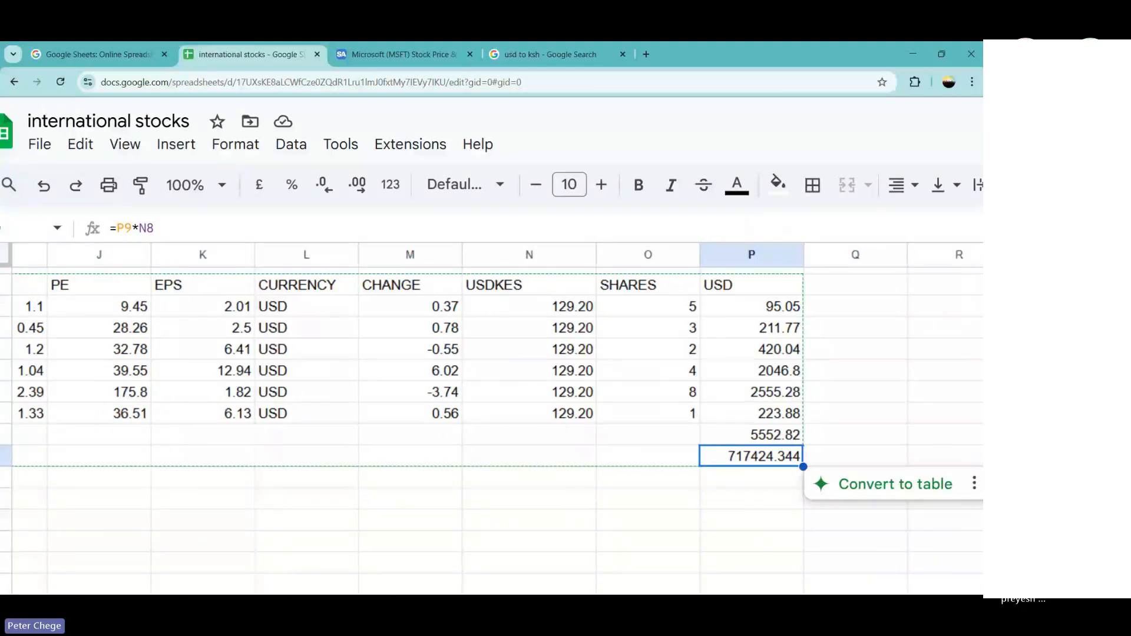
scroll(492, 347, "right", 3)
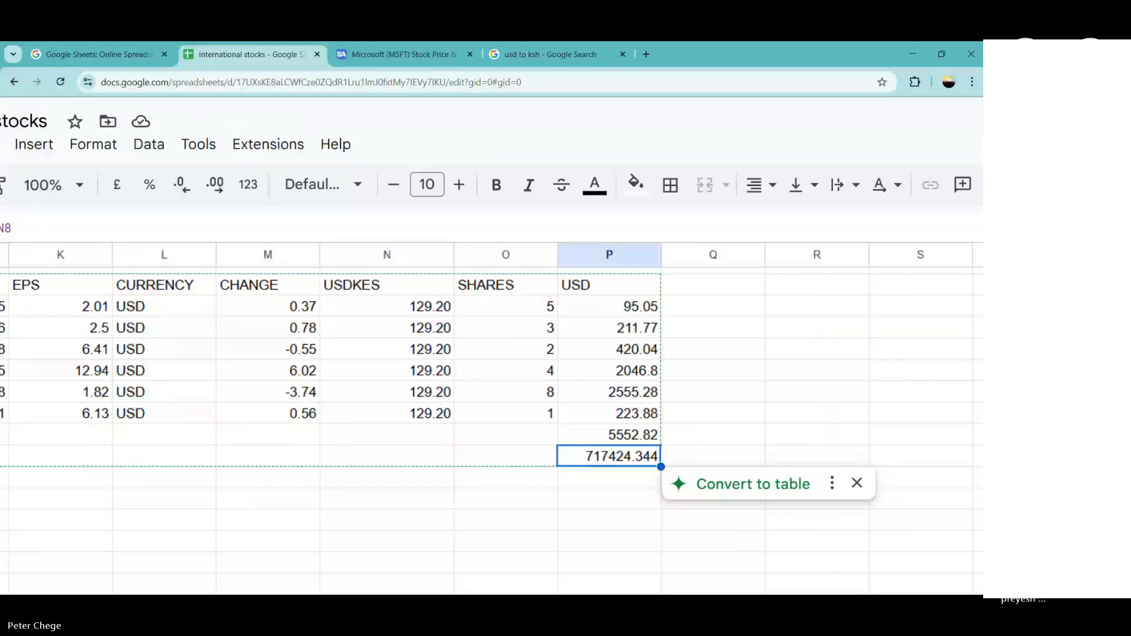
left_click(247, 185)
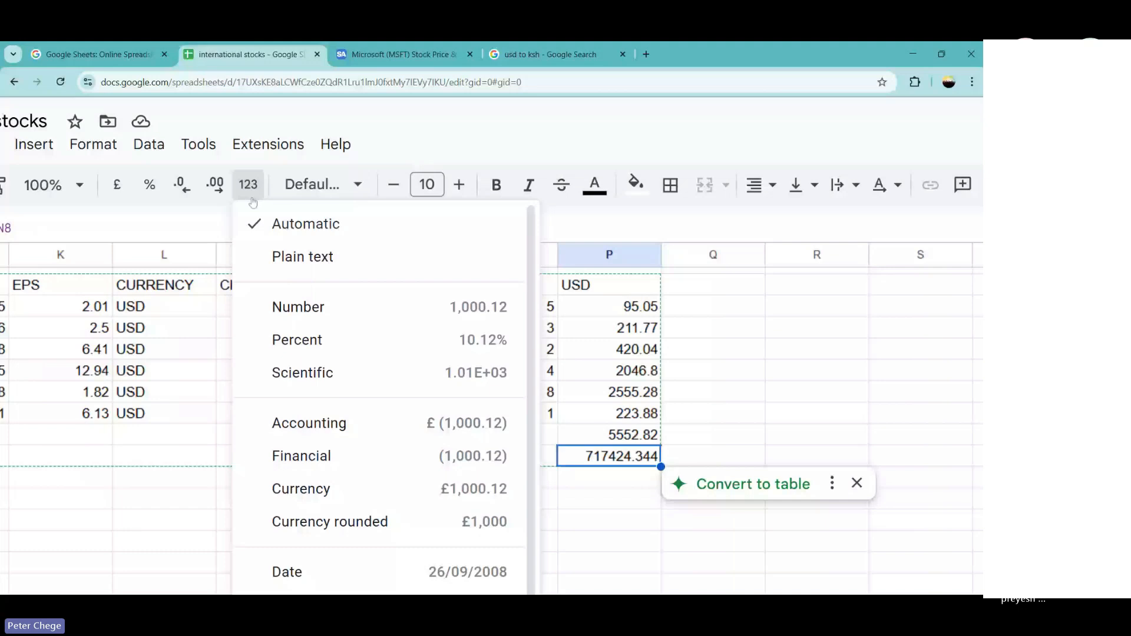
left_click(310, 423)
left_click(613, 500)
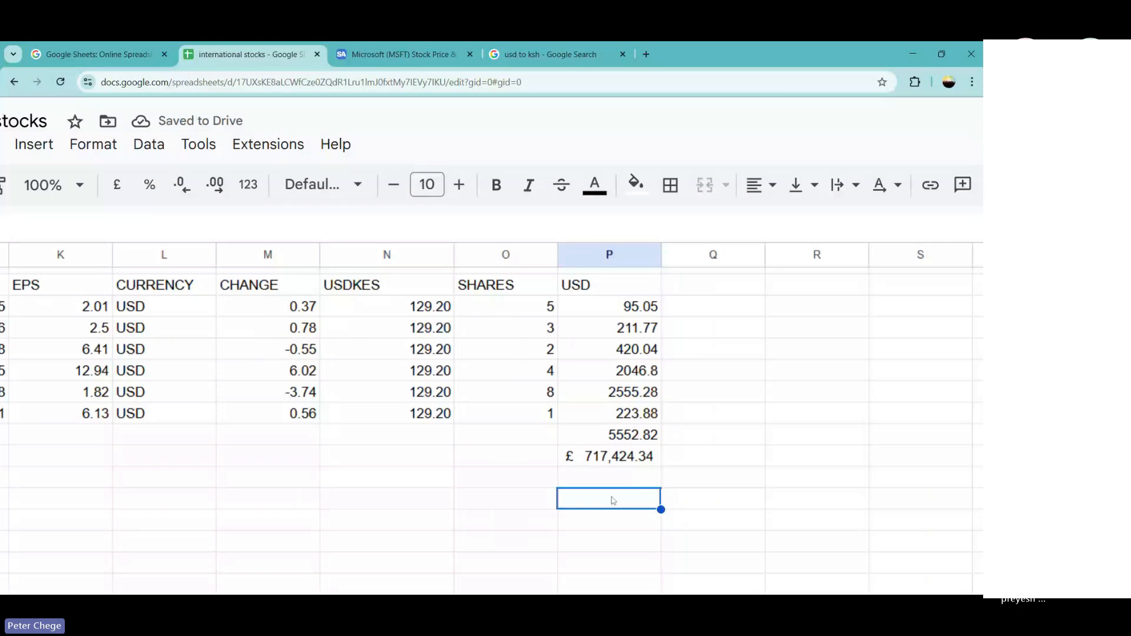
Examine the formulas behind the first USD value in P3, the total in P9 and the converted total in P10.
left_click(609, 456)
left_click(604, 480)
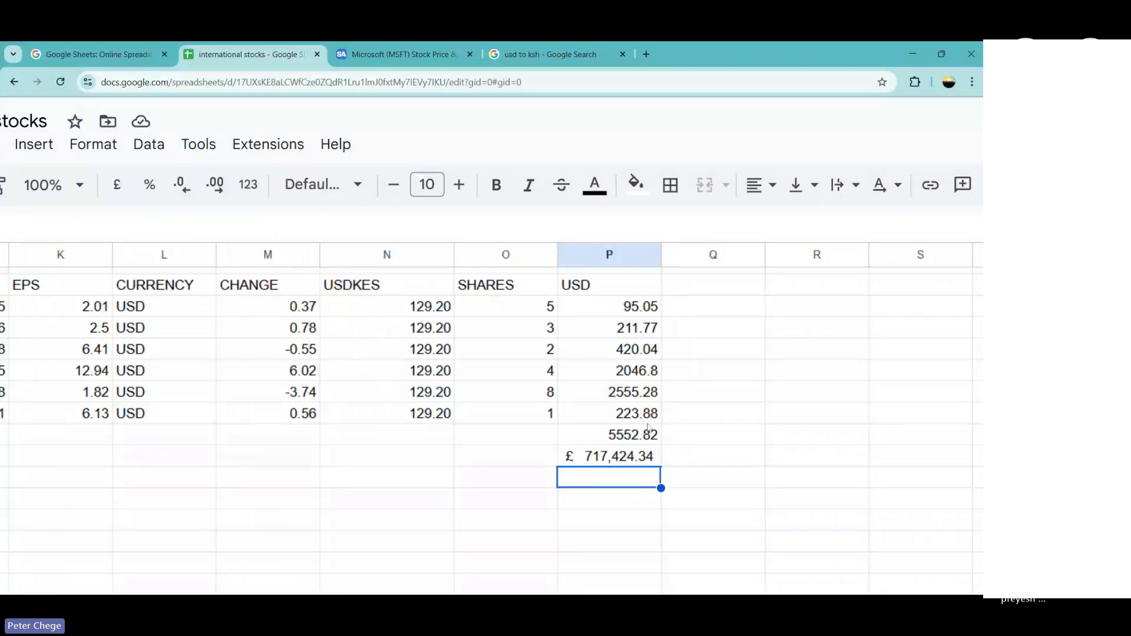
left_click(612, 309)
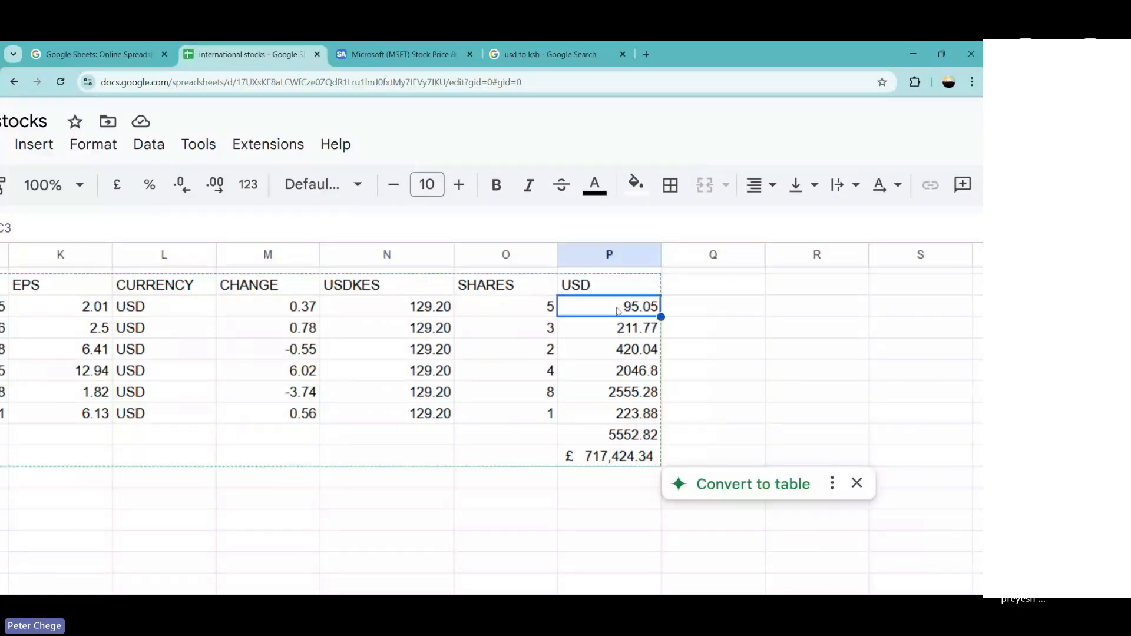
left_click(629, 436)
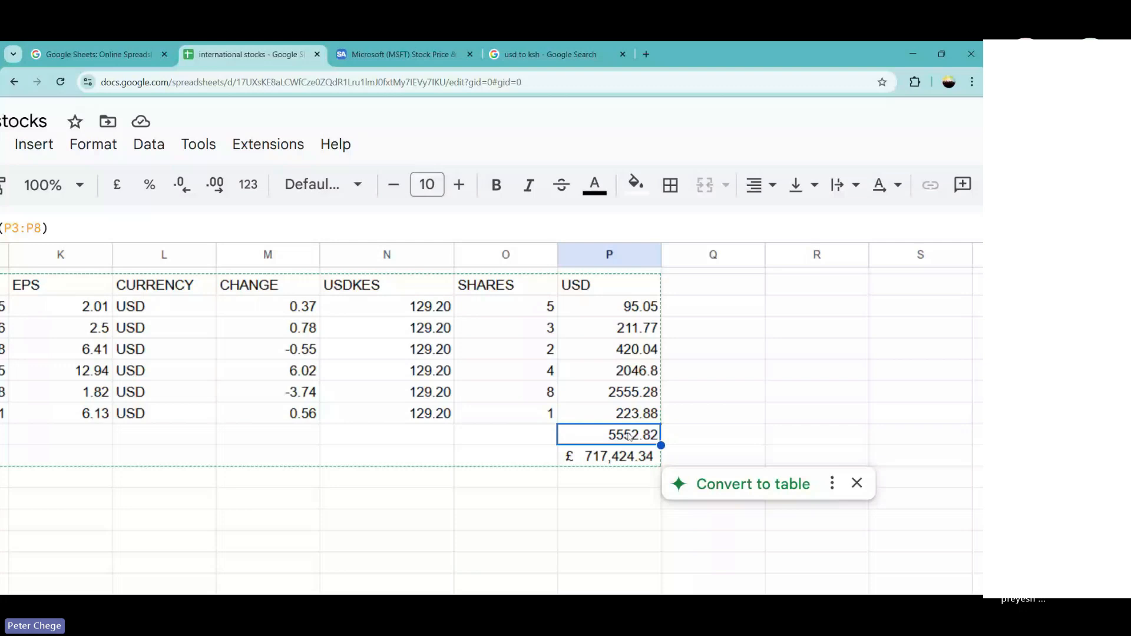
left_click(618, 461)
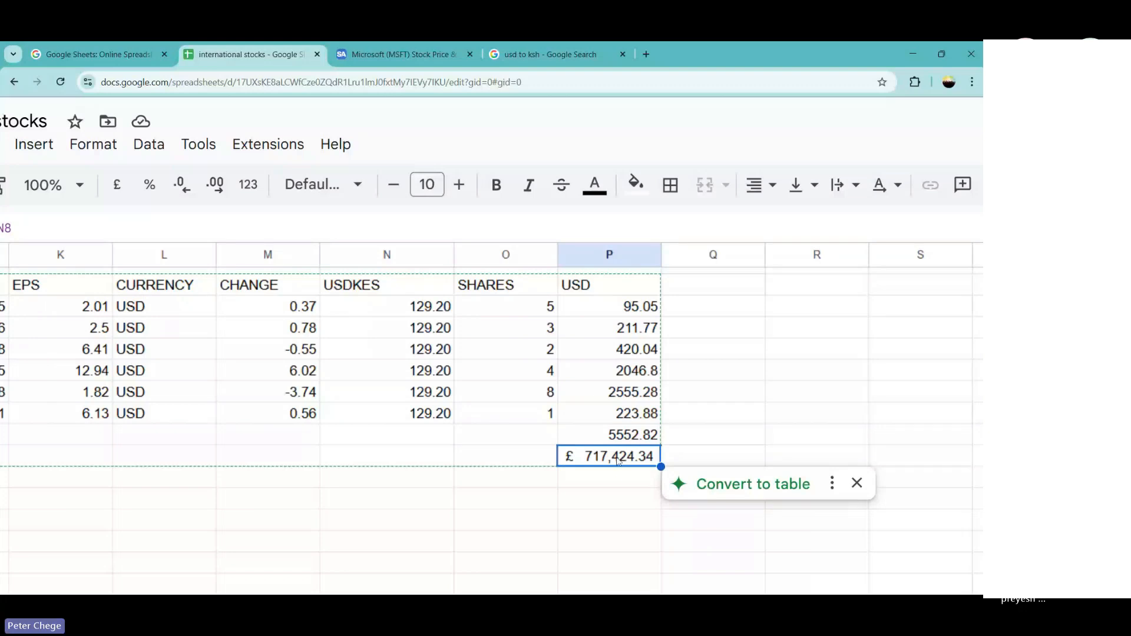
Replace the USDKES rate formula in N8 with the fixed value 110.
left_click(433, 419)
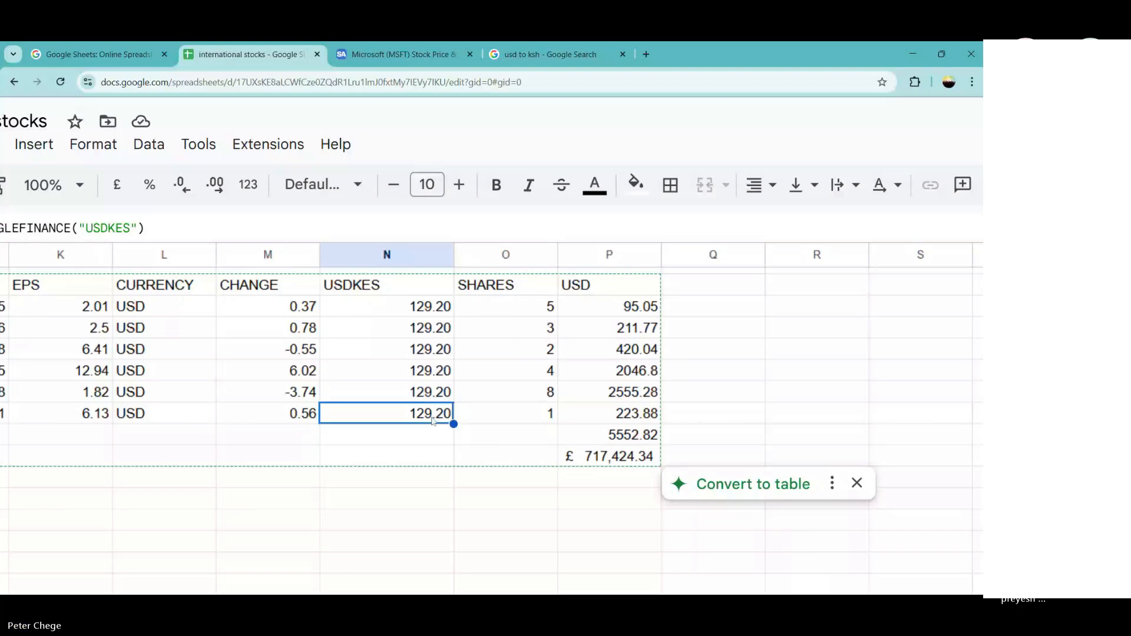
type("11")
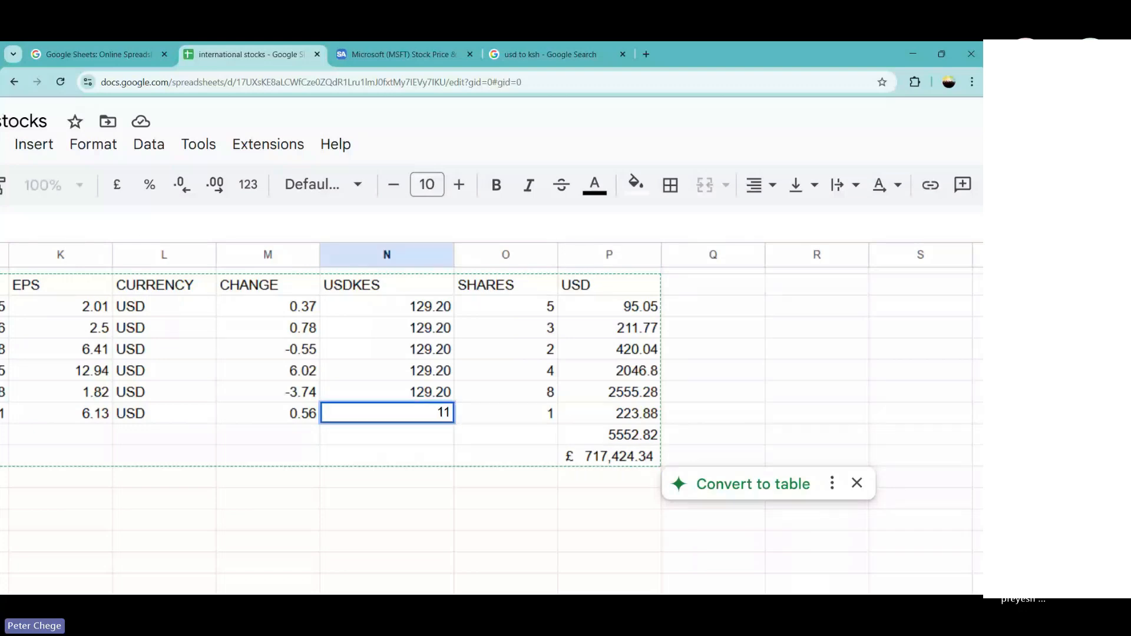
type("0")
key("Return")
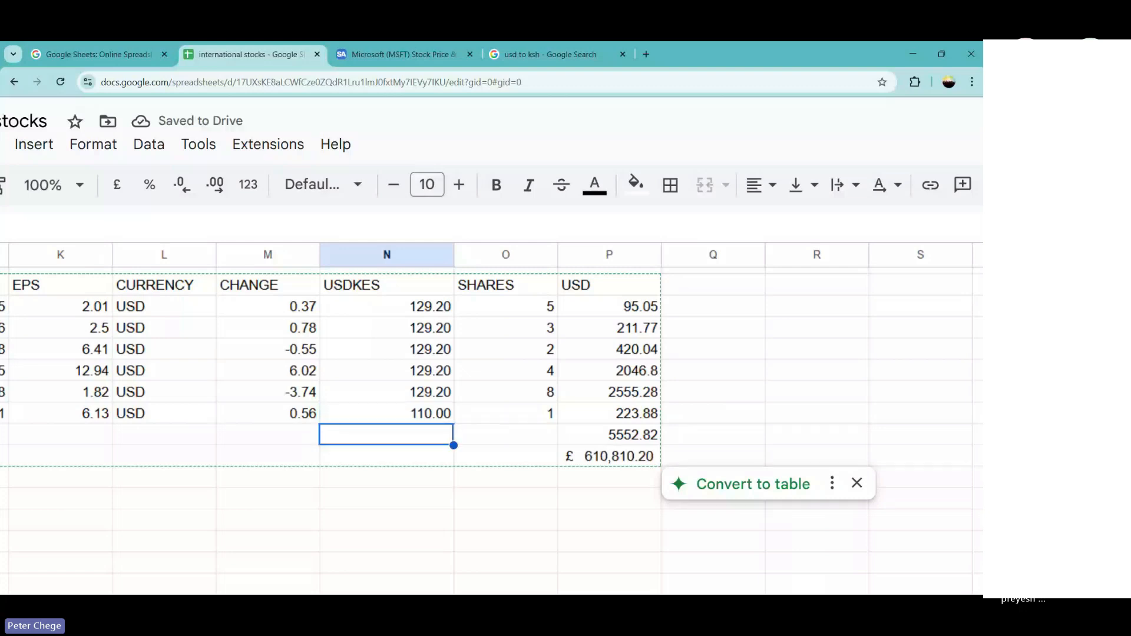
Restore the GOOGLEFINANCE USDKES formula in N8 by filling it down from N7.
left_click(406, 418)
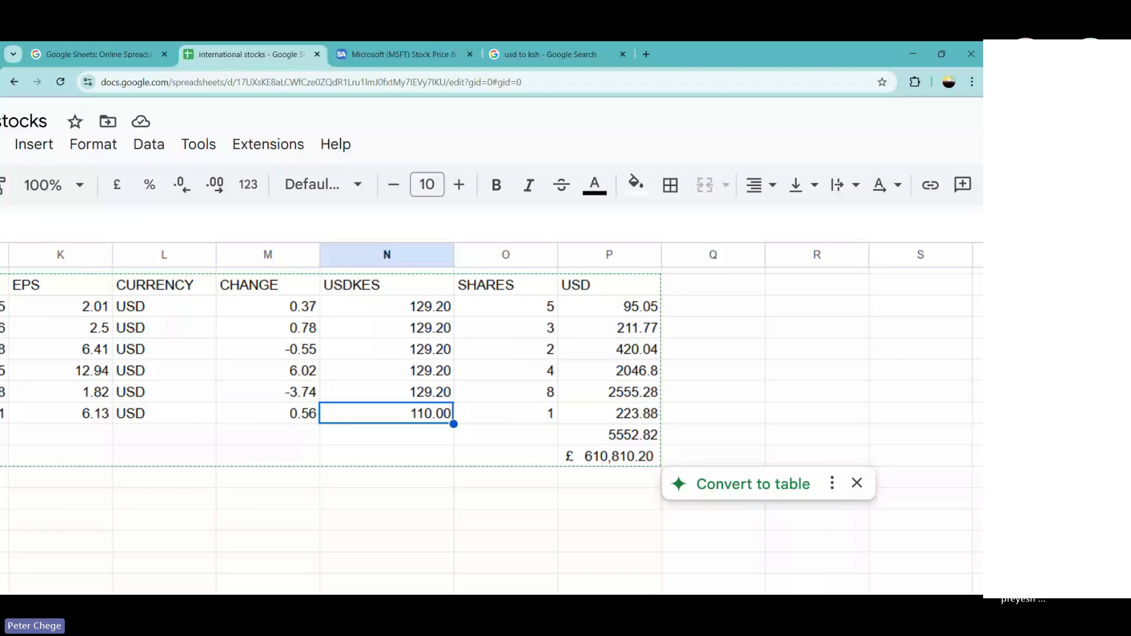
key("shift+Up")
key("ctrl+d")
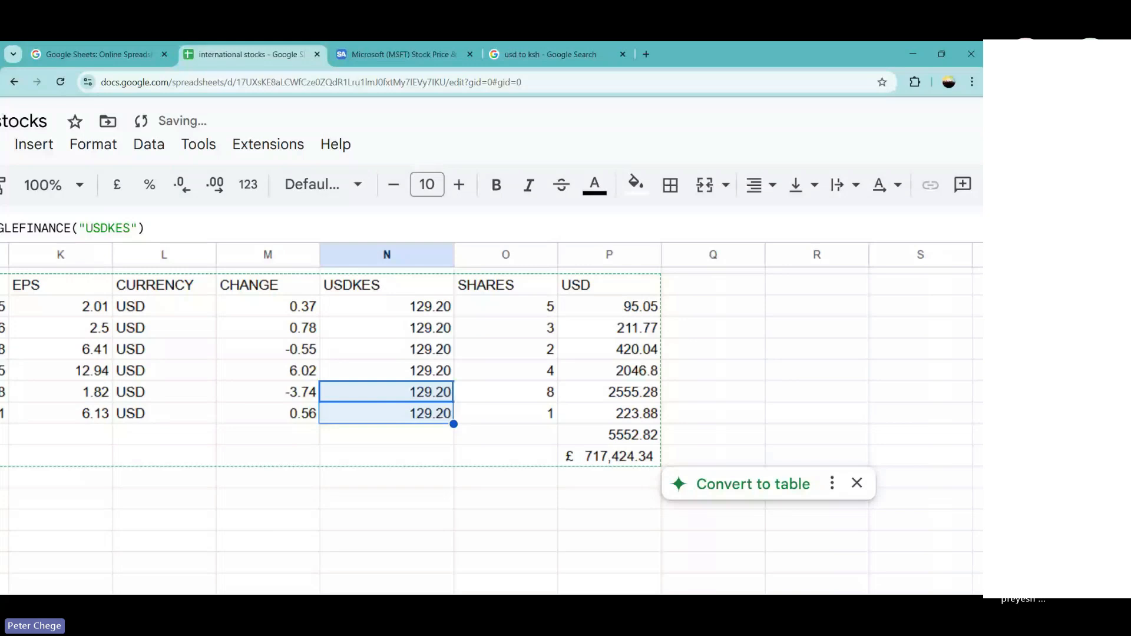
left_click(451, 464)
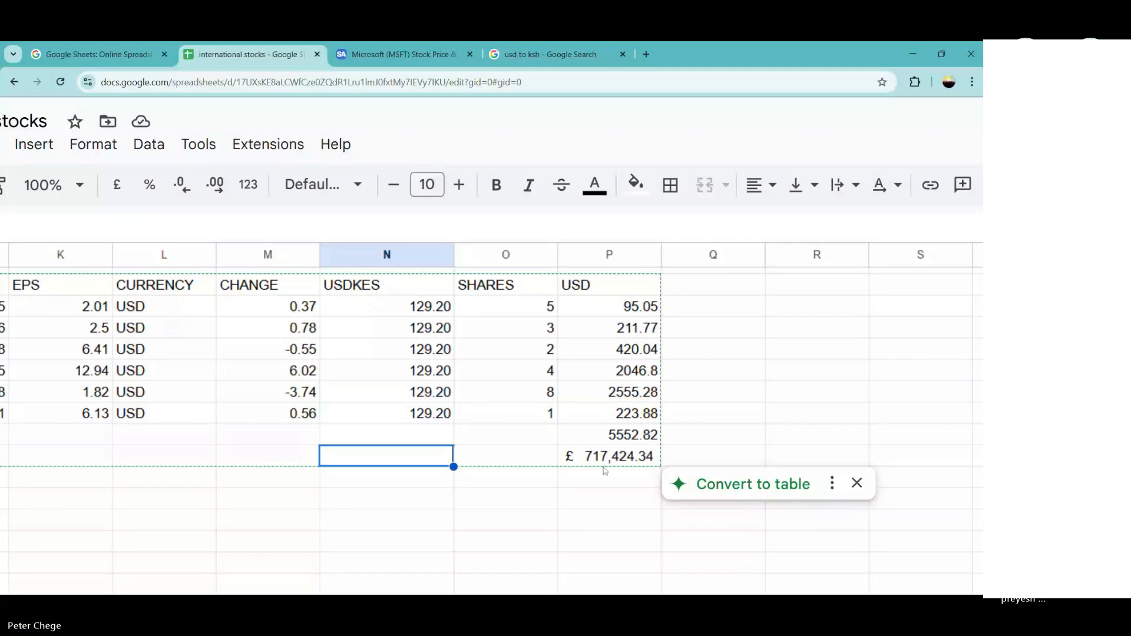
Set the USDKES rate in N3 to 110 and fill it down the column to N8.
left_click(421, 308)
type("110")
key("Return")
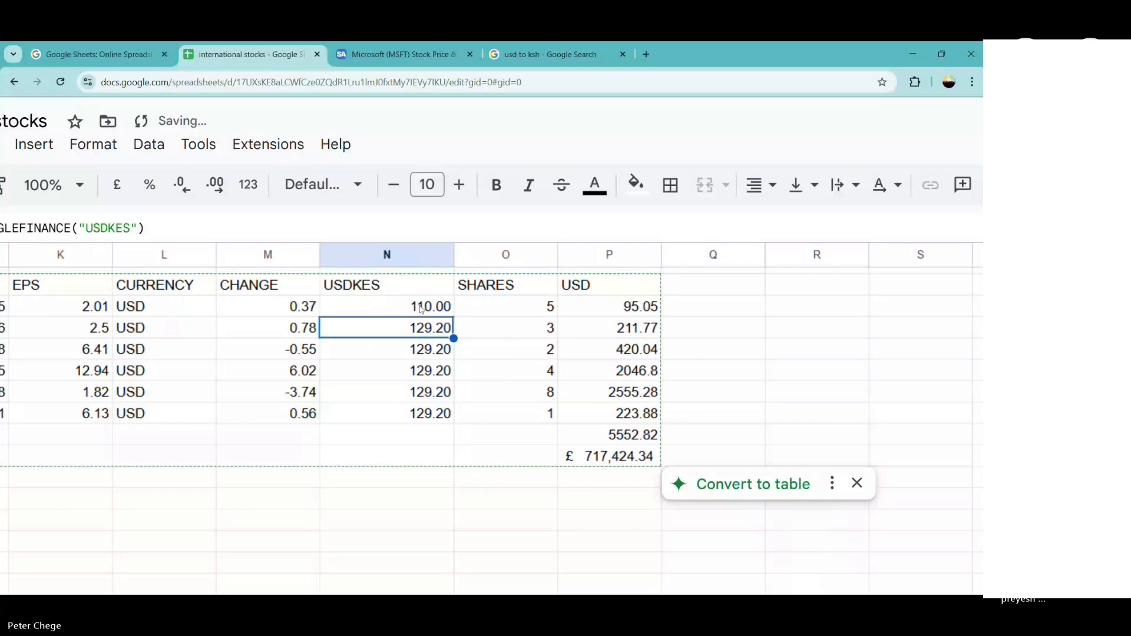
left_click(420, 309)
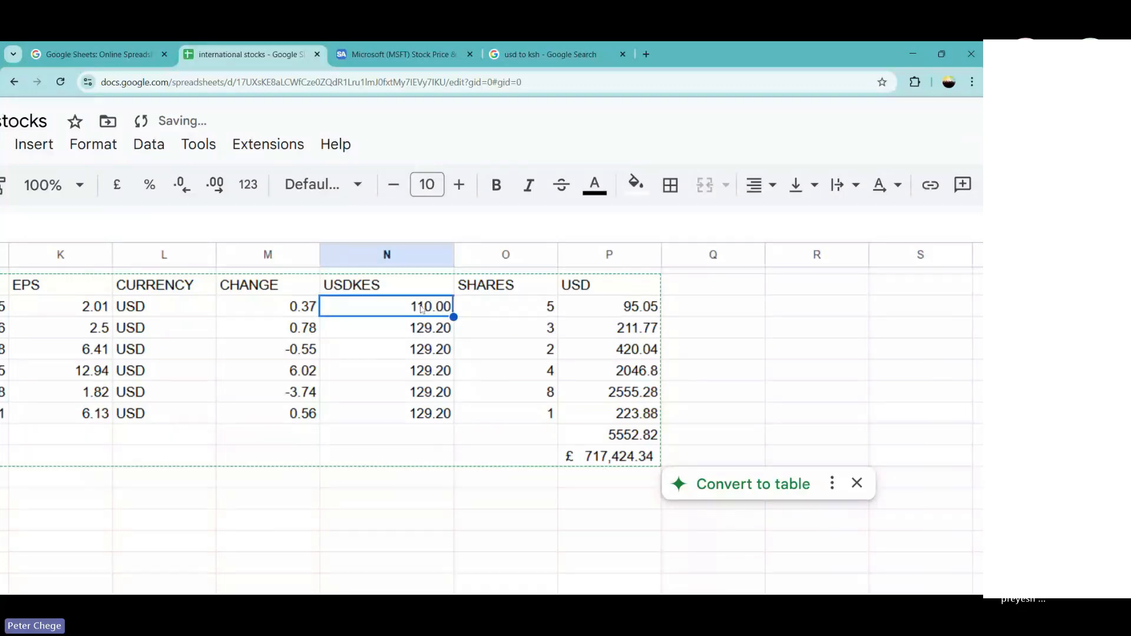
double_click(453, 316)
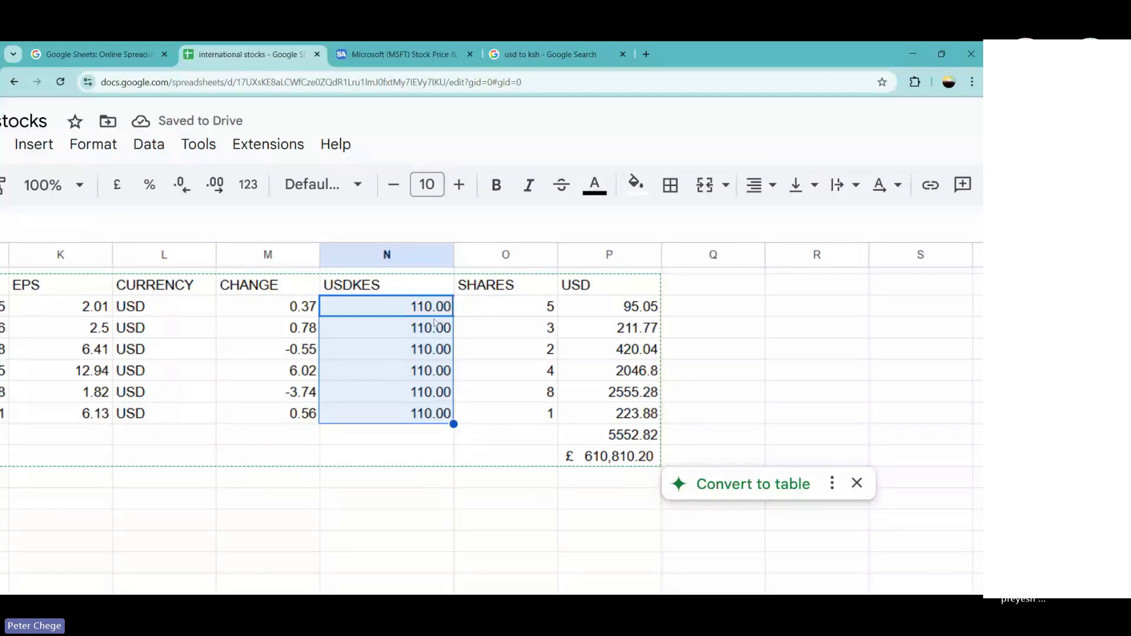
left_click(496, 420)
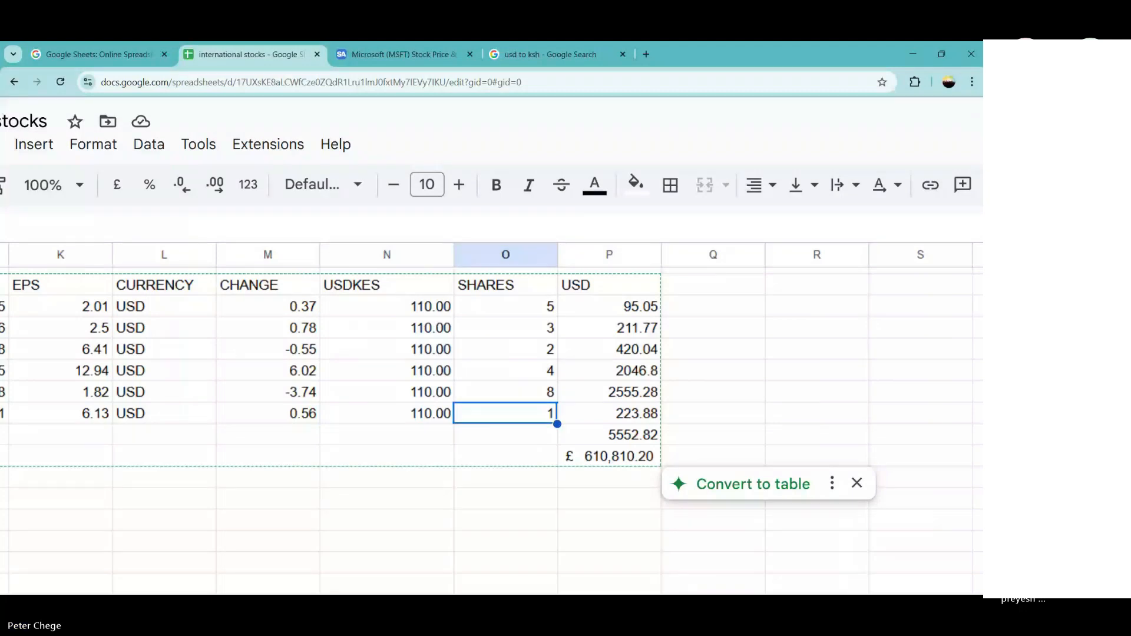
Undo the fixed 110 rates so that N3:N8 use the GOOGLEFINANCE USDKES formula again.
key("ctrl+z")
left_click(684, 526)
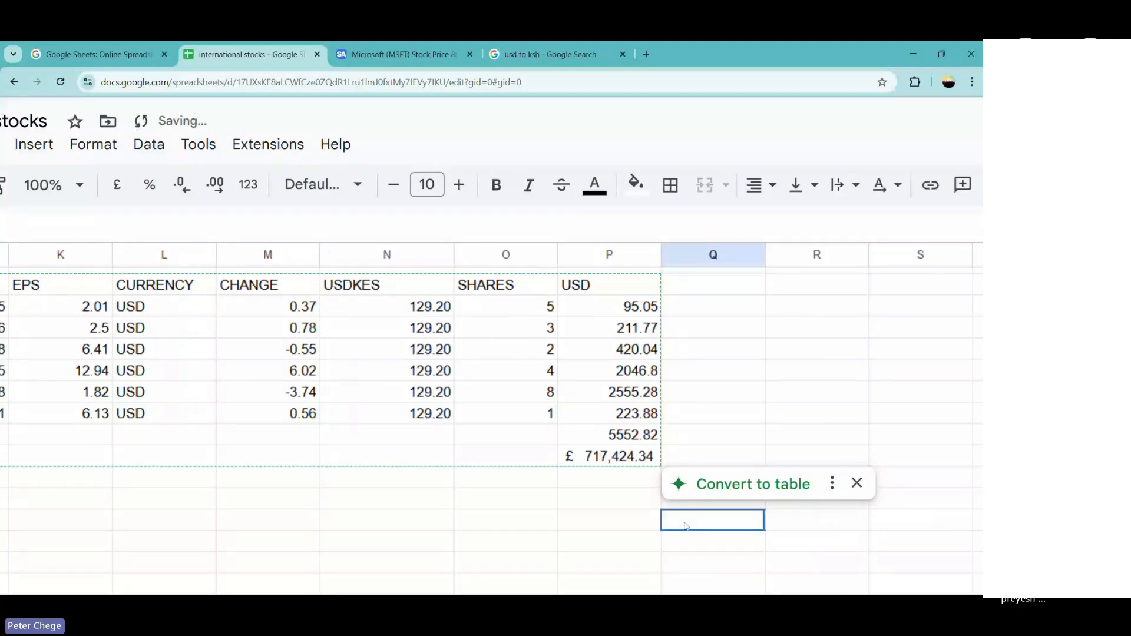
key("Escape")
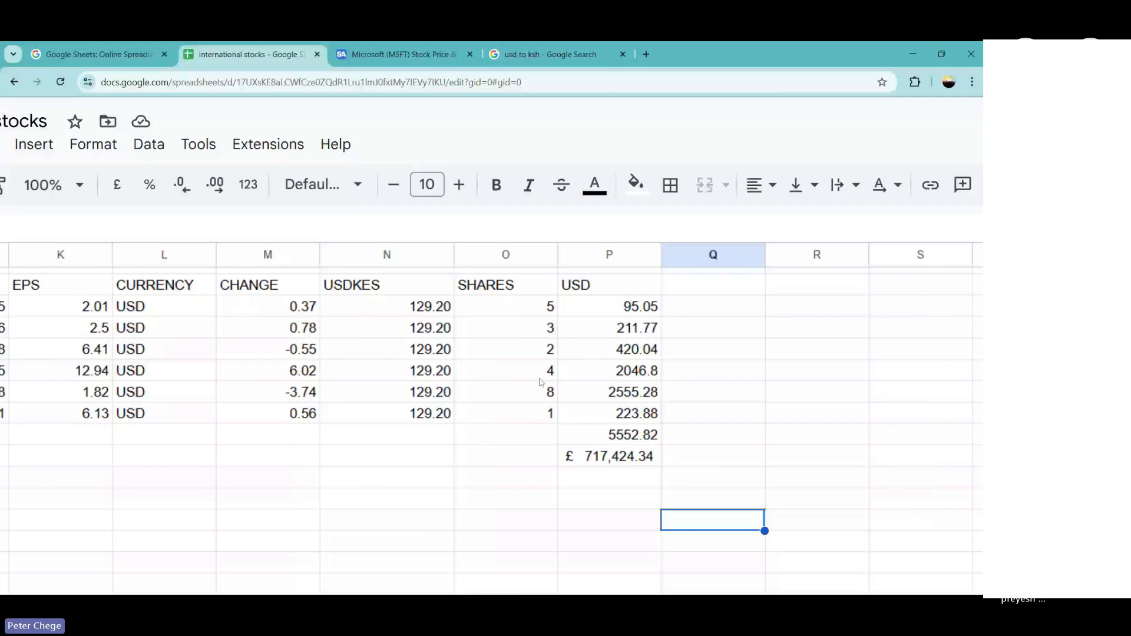
Review the stock table's columns from the share counts back to the tickers and current prices.
left_click(517, 319)
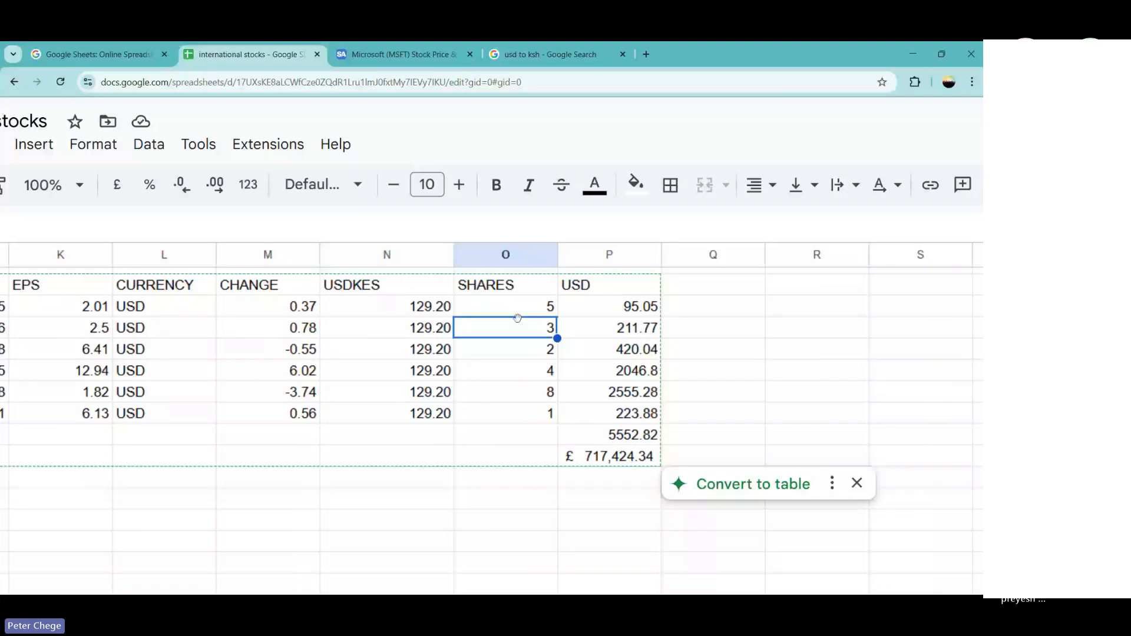
scroll(517, 318, "left", 3)
scroll(517, 318, "down", 1)
scroll(517, 318, "left", 1)
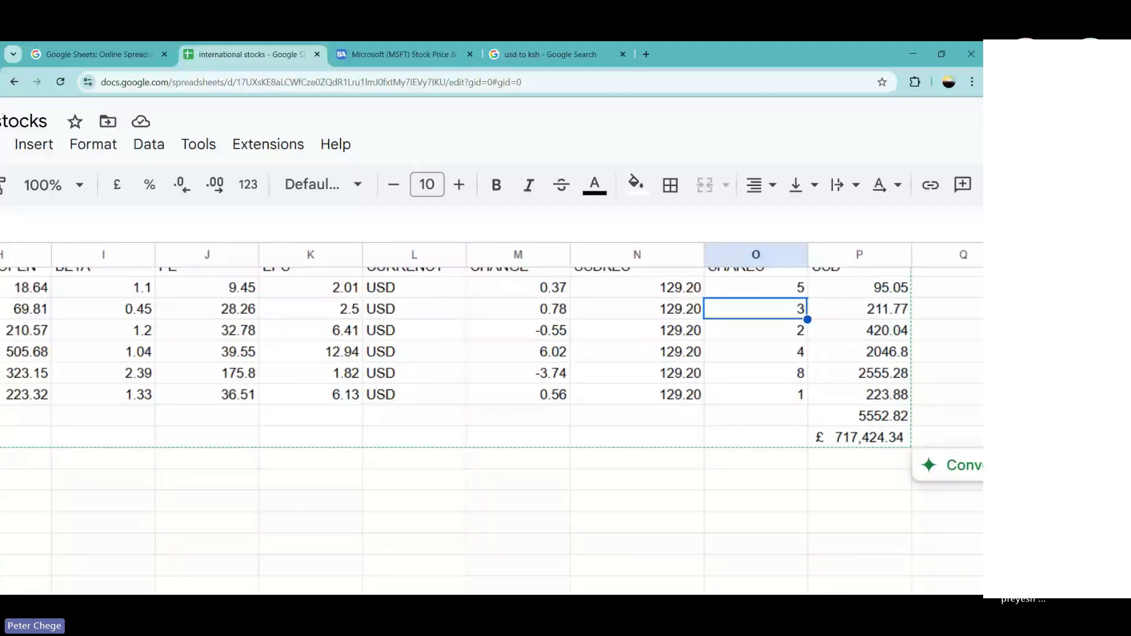
scroll(517, 318, "left", 5)
scroll(517, 318, "up", 1)
scroll(517, 318, "left", 3)
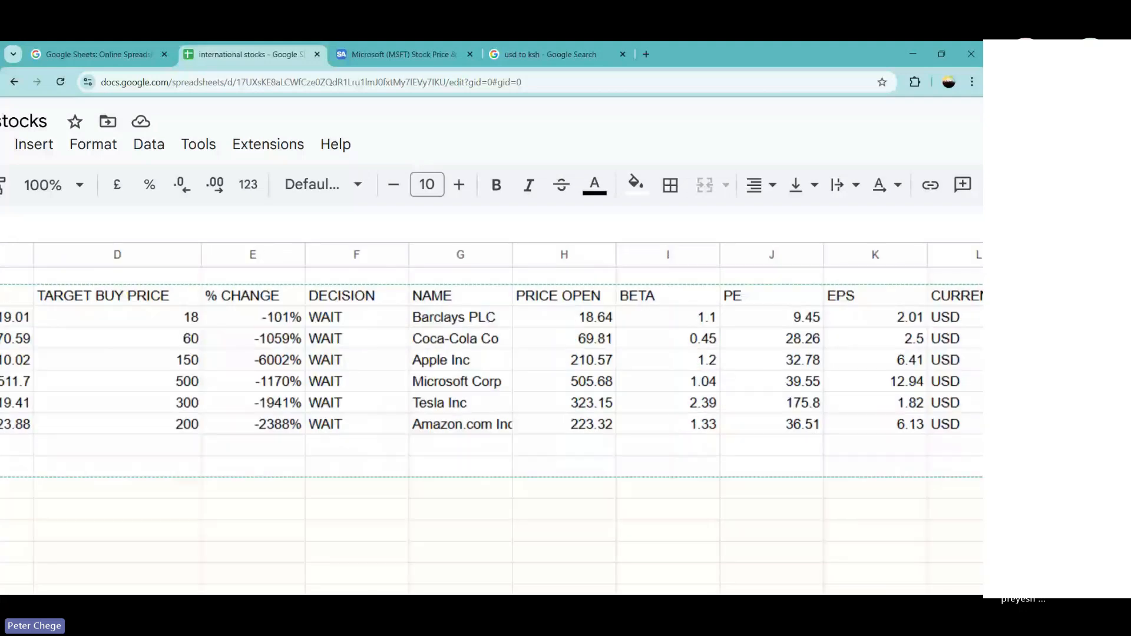
scroll(517, 318, "right", 2)
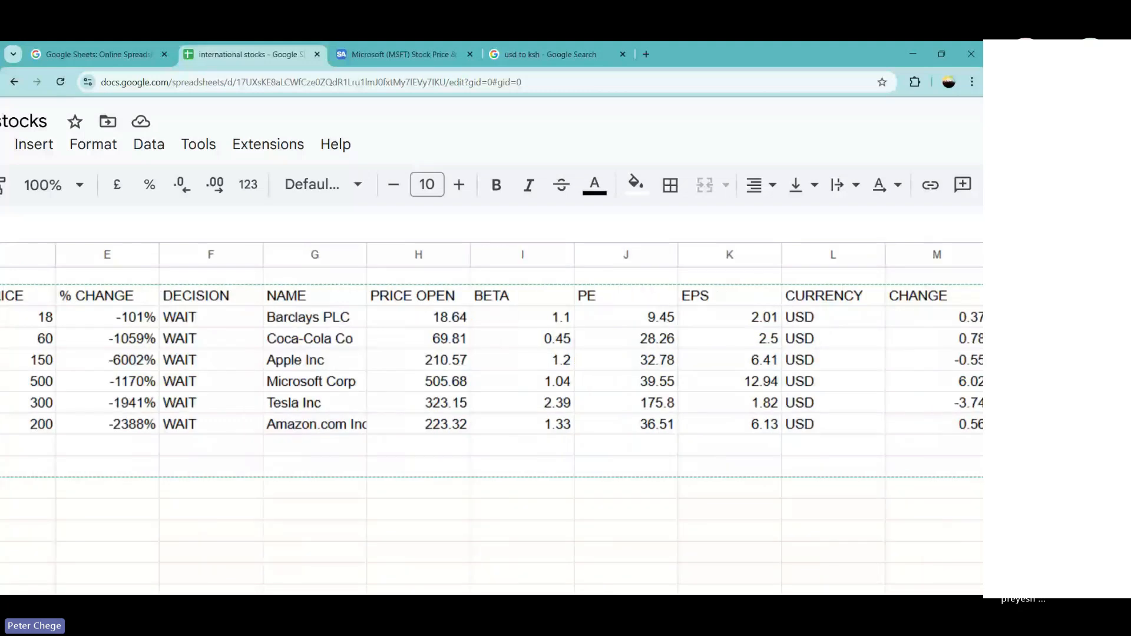
scroll(517, 318, "left", 5)
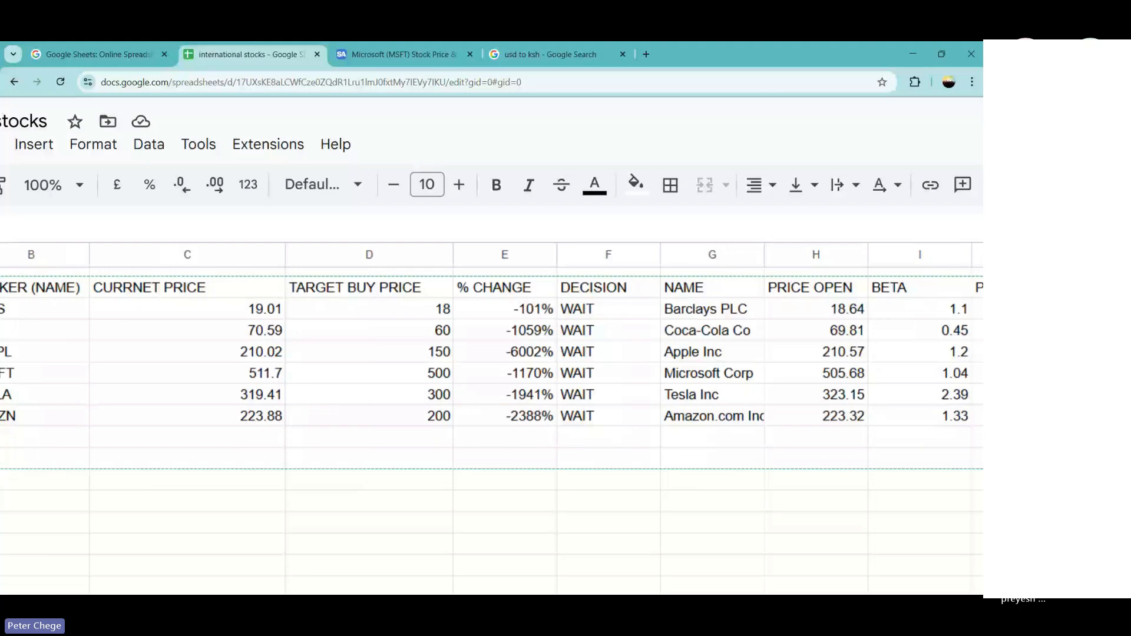
scroll(491, 353, "left", 3)
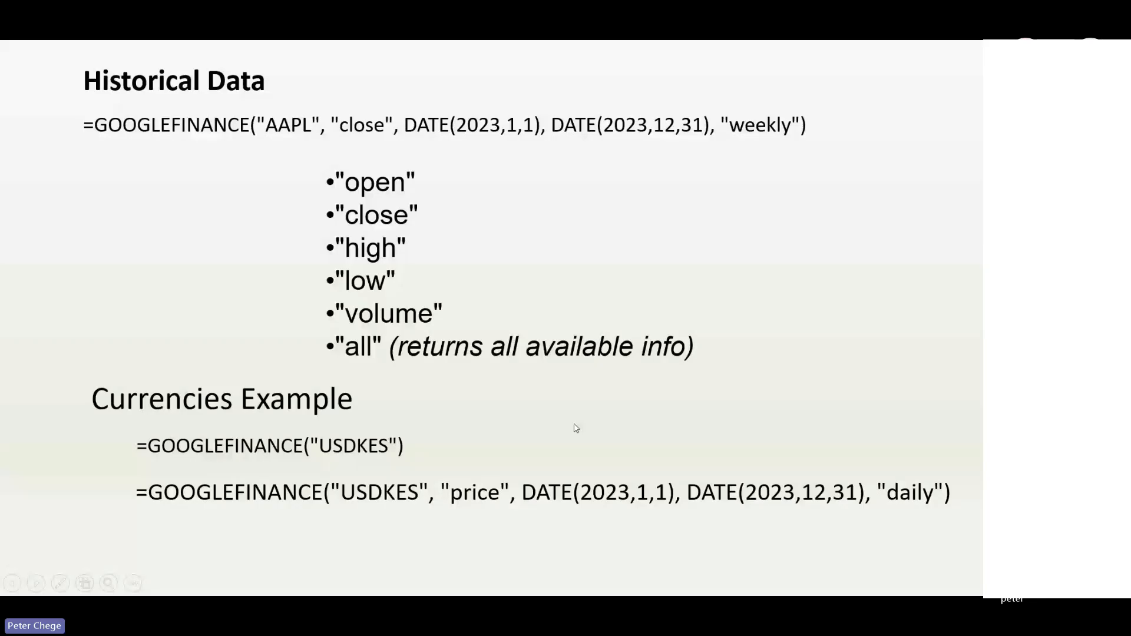
left_click(626, 340)
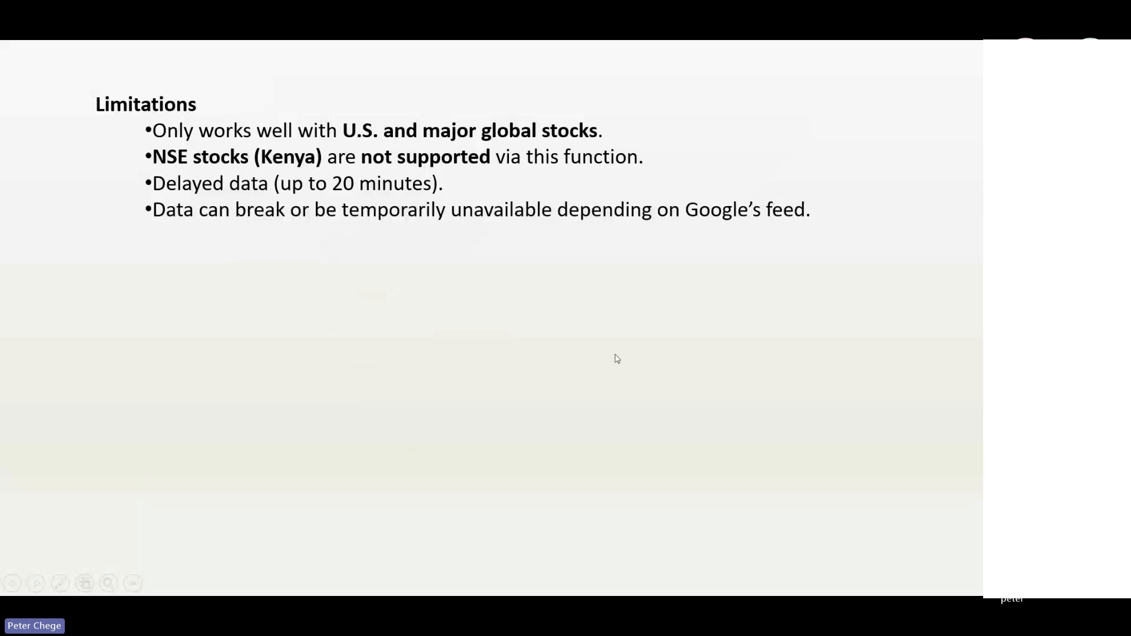
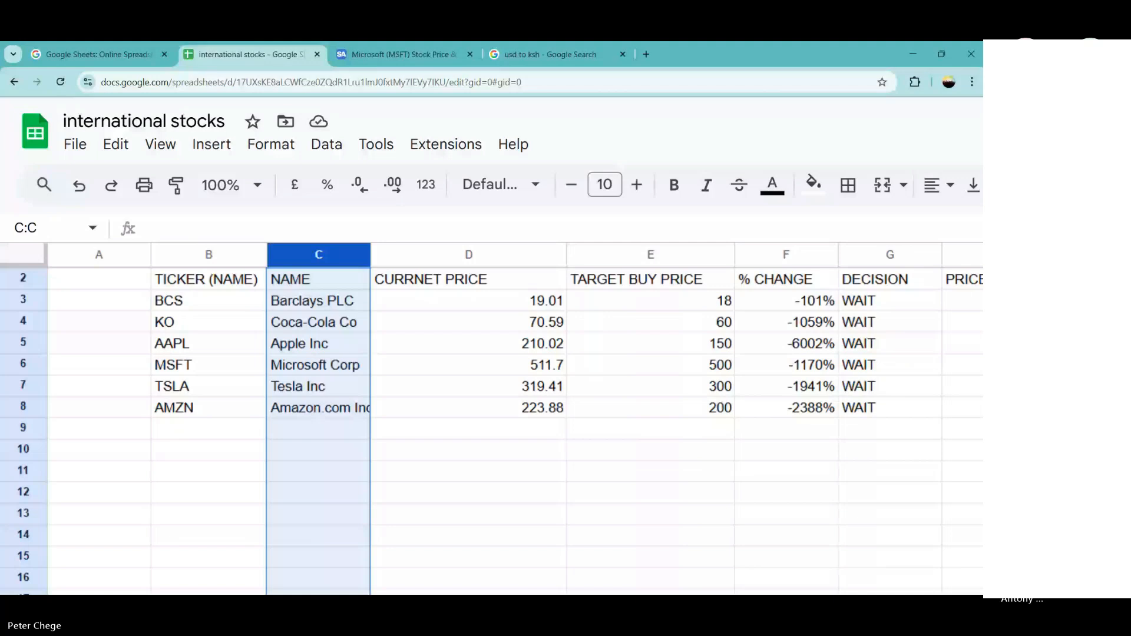
Insert a column between NAME and CURRNET PRICE and enter the header TYPE in D2.
left_click(465, 253)
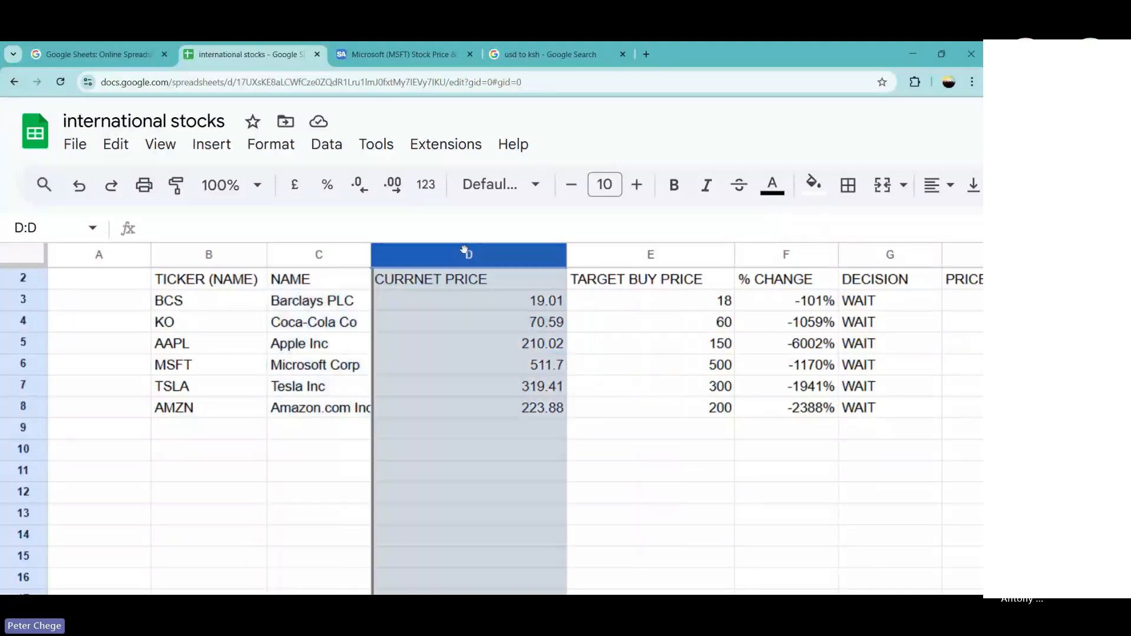
right_click(465, 251)
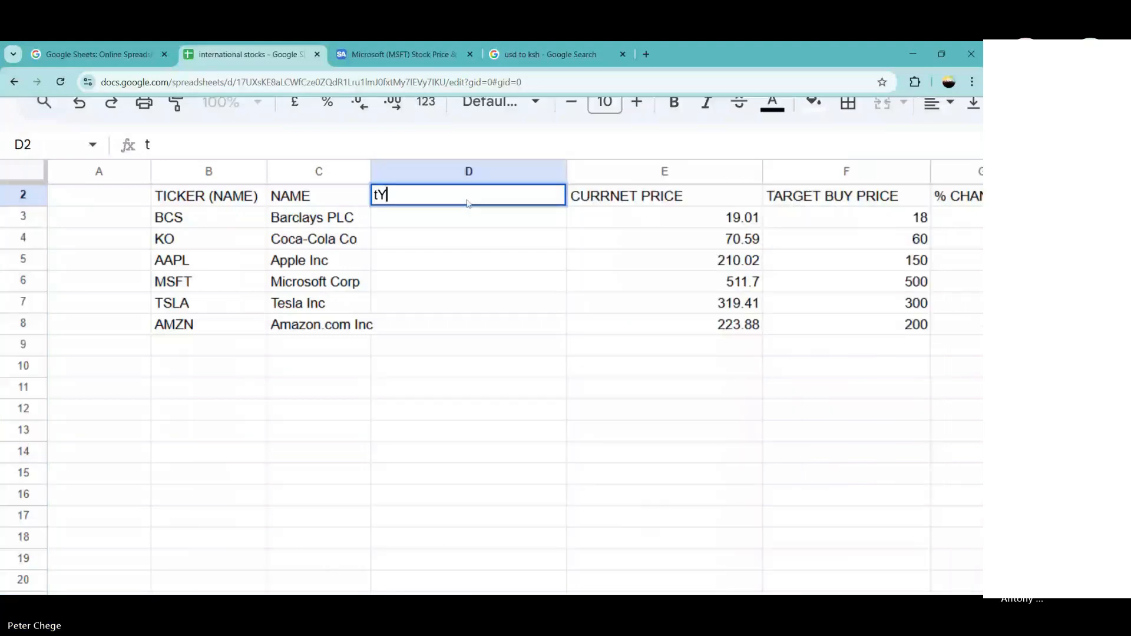
type("PE")
left_click(546, 281)
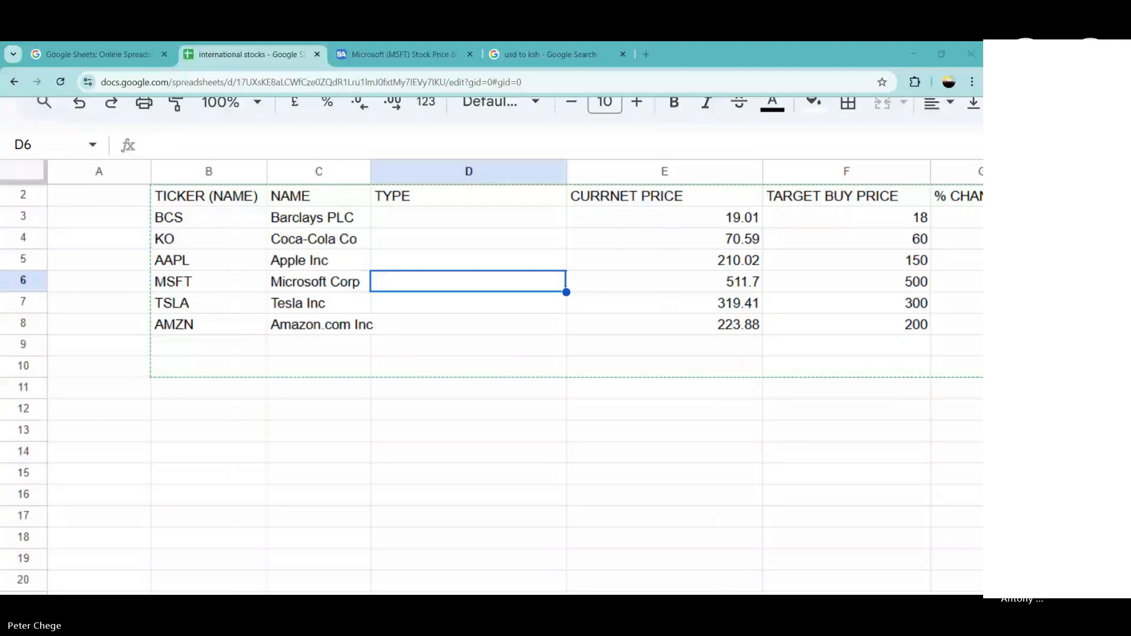
Move the SHARES column from column P to column E, between TYPE and CURRNET PRICE.
scroll(514, 377, "right", 7)
scroll(514, 377, "up", 1)
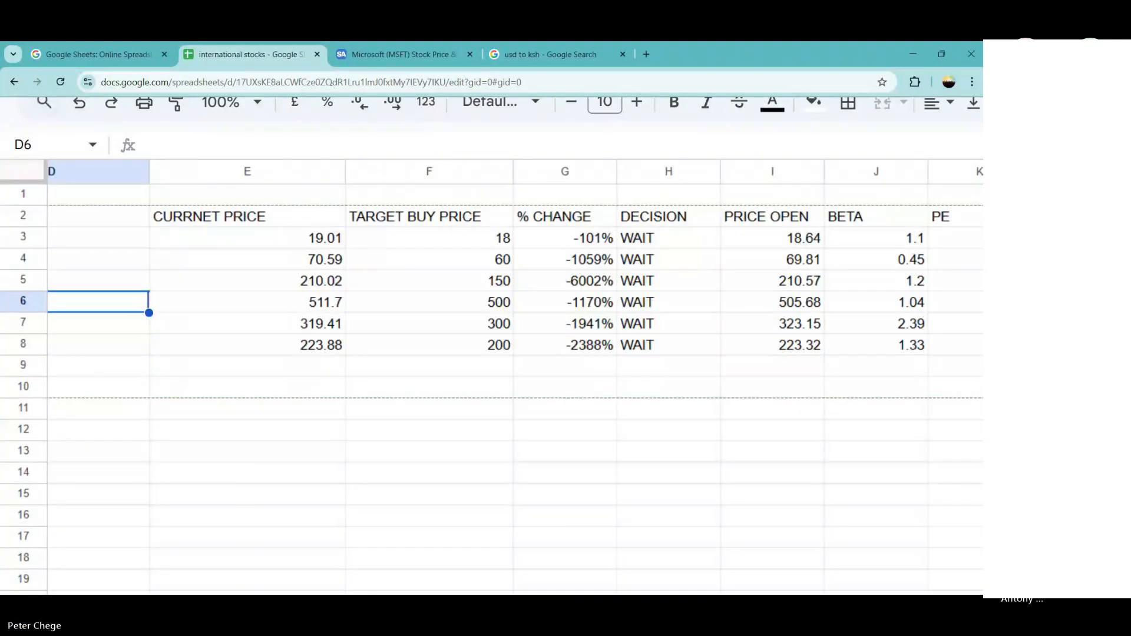
scroll(514, 377, "right", 5)
scroll(514, 377, "right", 5)
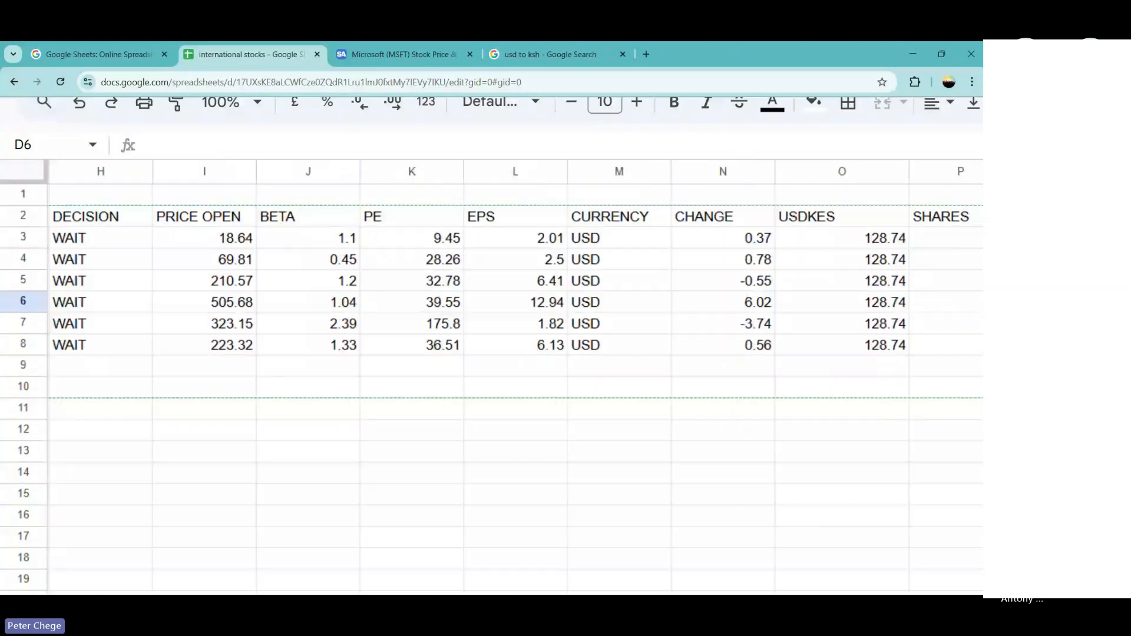
scroll(875, 244, "right", 3)
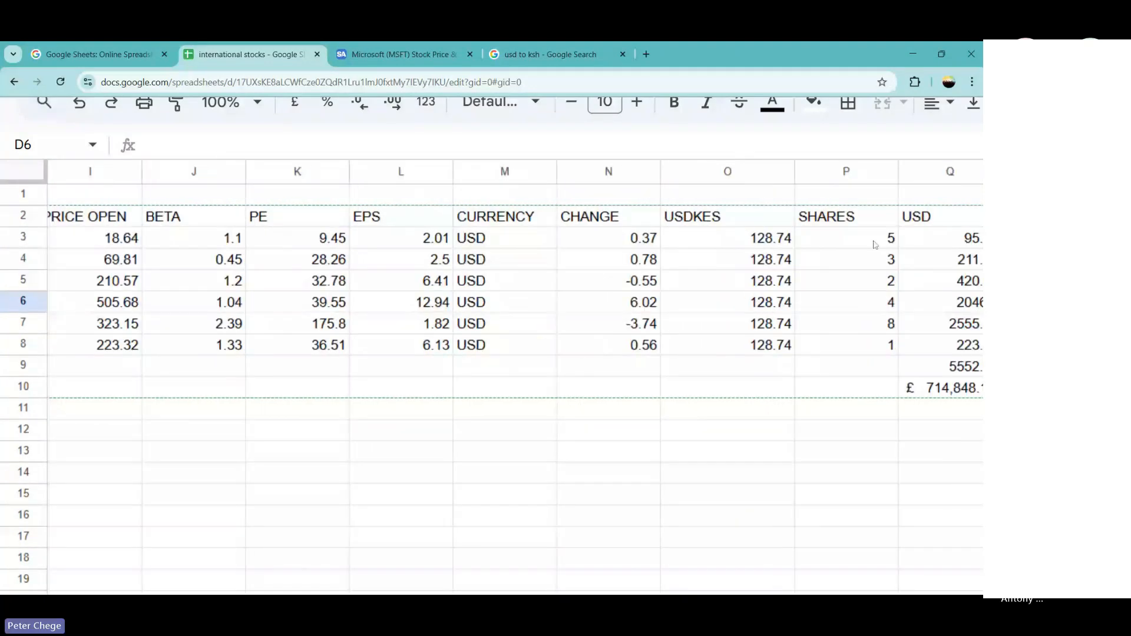
left_click_drag(400, 171, 833, 170)
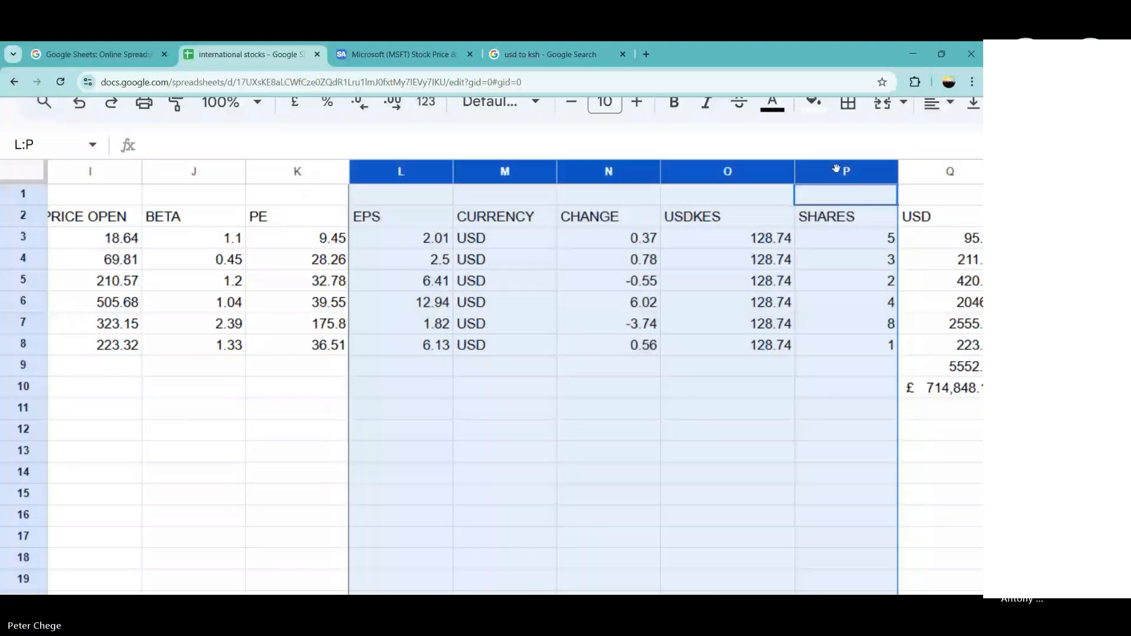
left_click(836, 170)
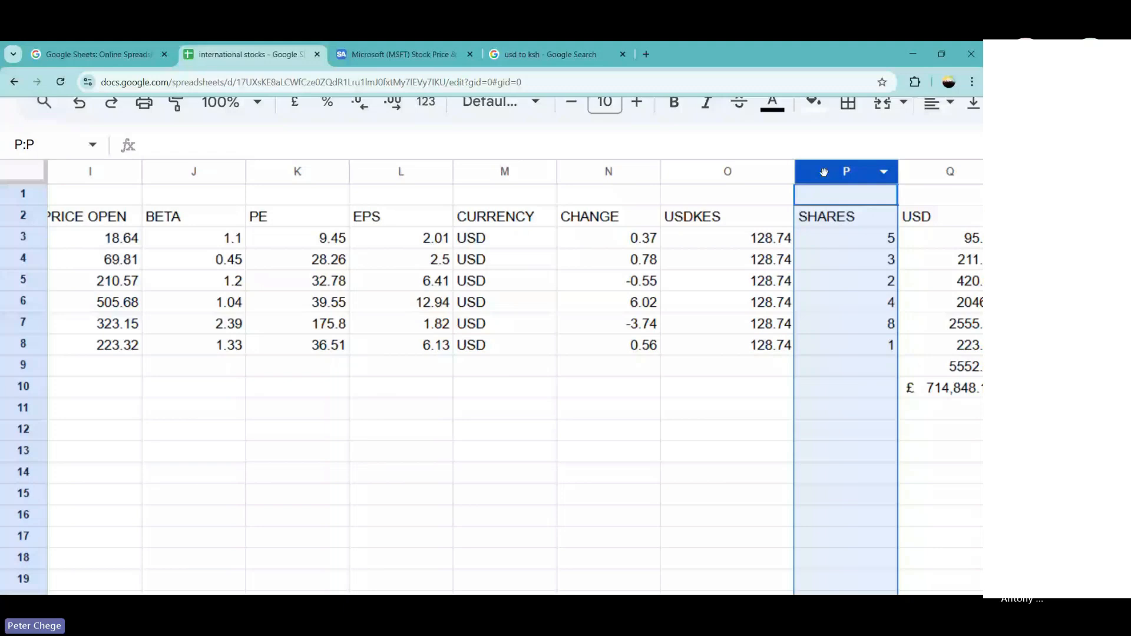
left_click_drag(823, 171, 142, 171)
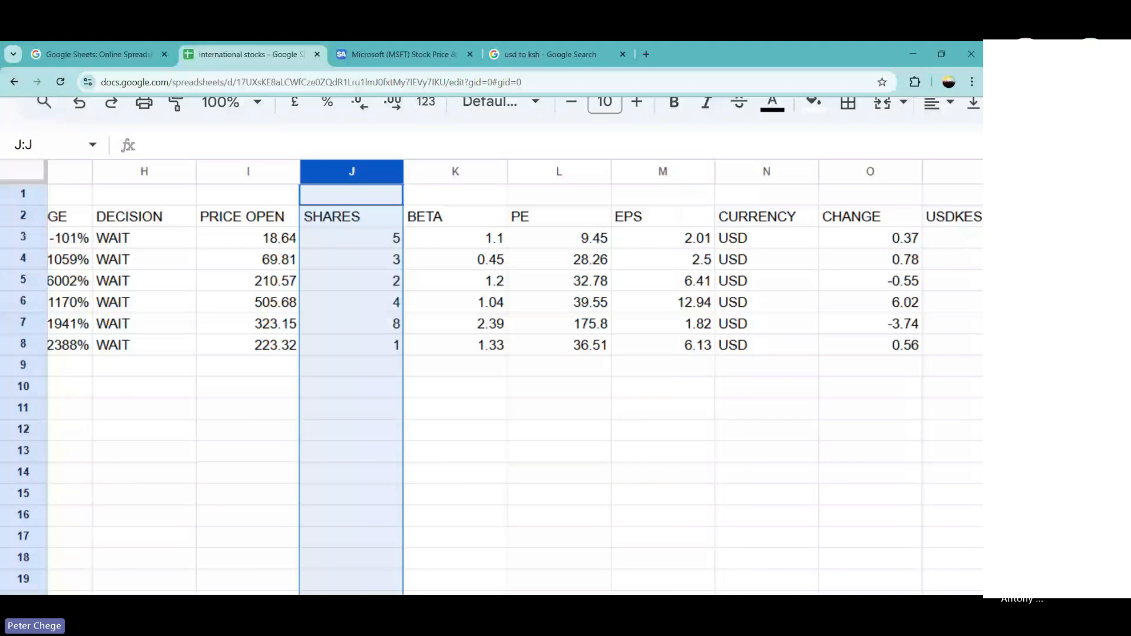
scroll(515, 377, "left", 3)
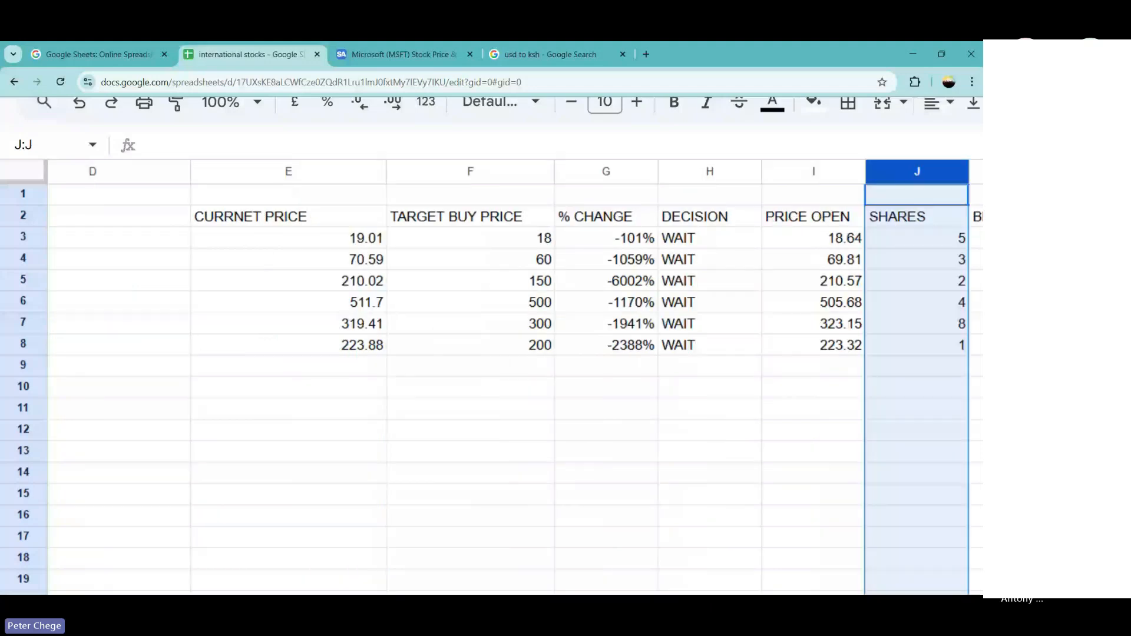
left_click_drag(871, 171, 366, 181)
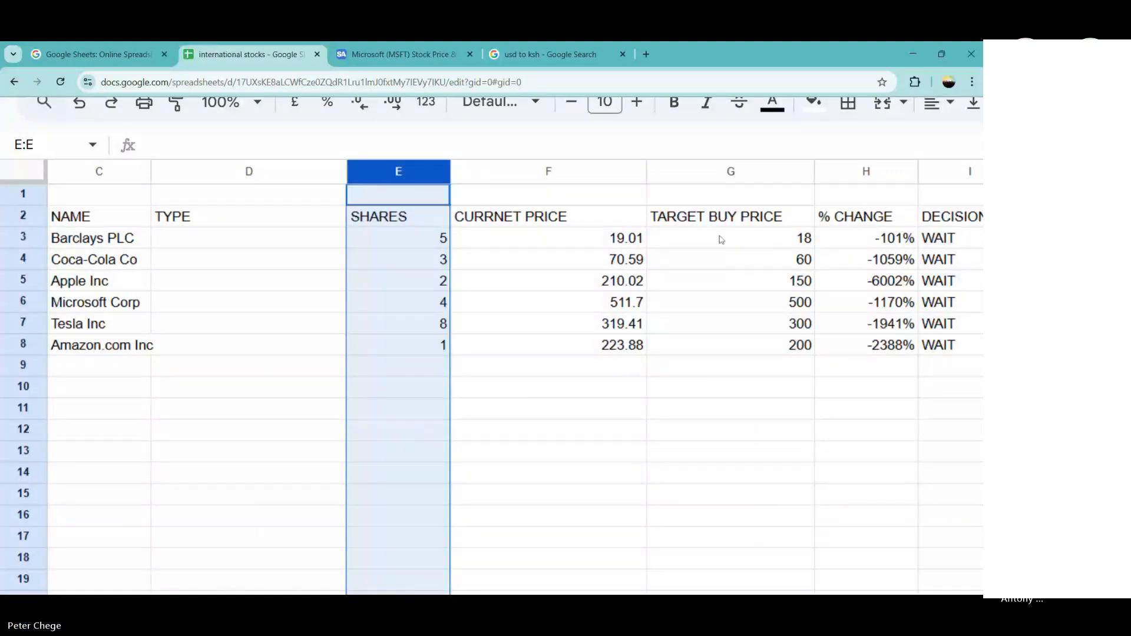
Insert a column between SHARES and CURRNET PRICE and enter the header BUYING PRICE in F2.
scroll(720, 238, "right", 2)
scroll(491, 377, "right", 4)
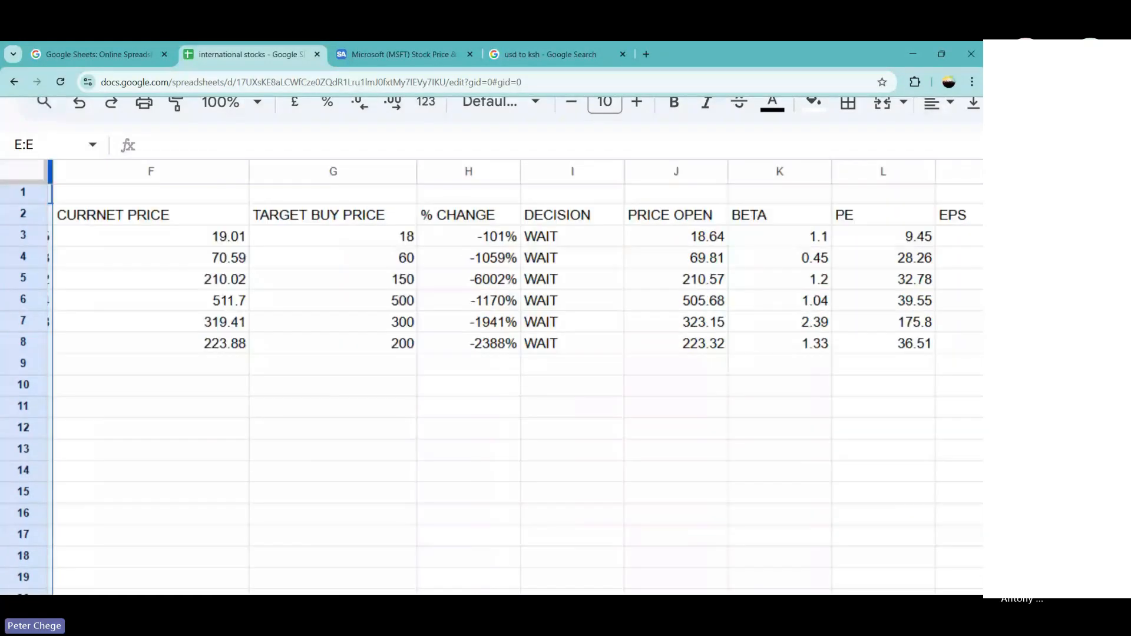
scroll(491, 377, "right", 1)
scroll(491, 377, "right", 9)
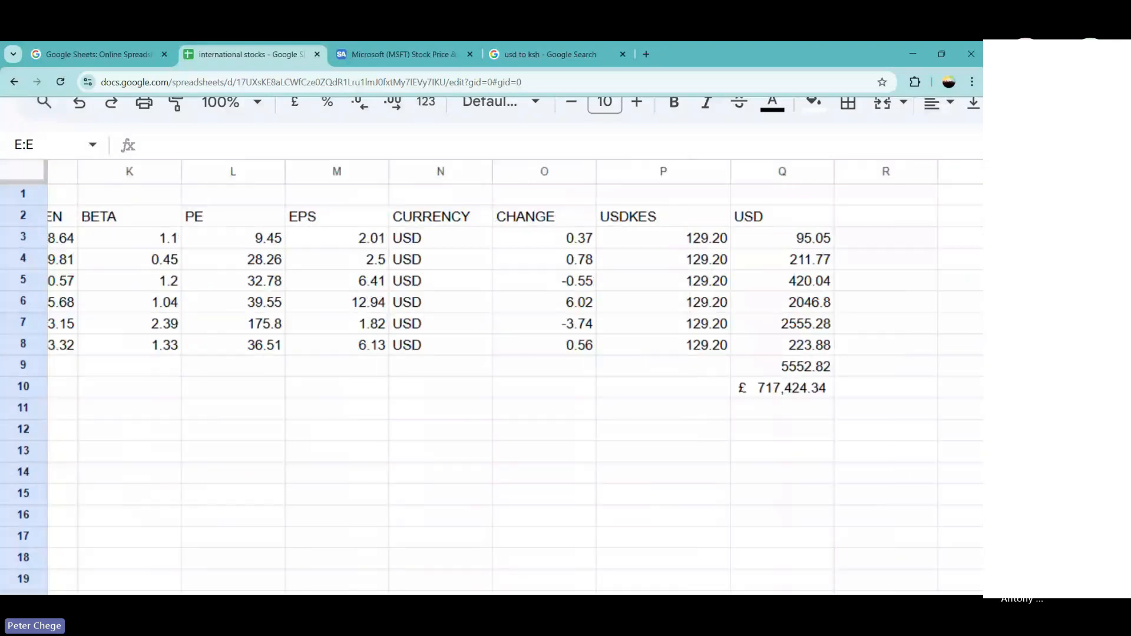
scroll(491, 377, "right", 1)
scroll(491, 377, "left", 7)
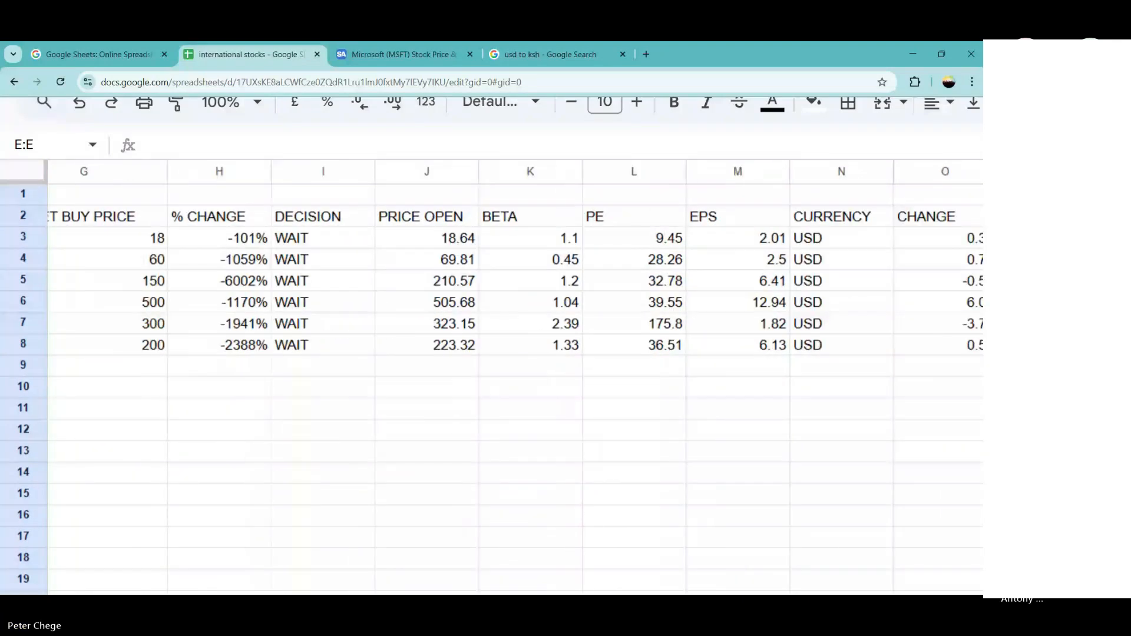
scroll(491, 377, "left", 7)
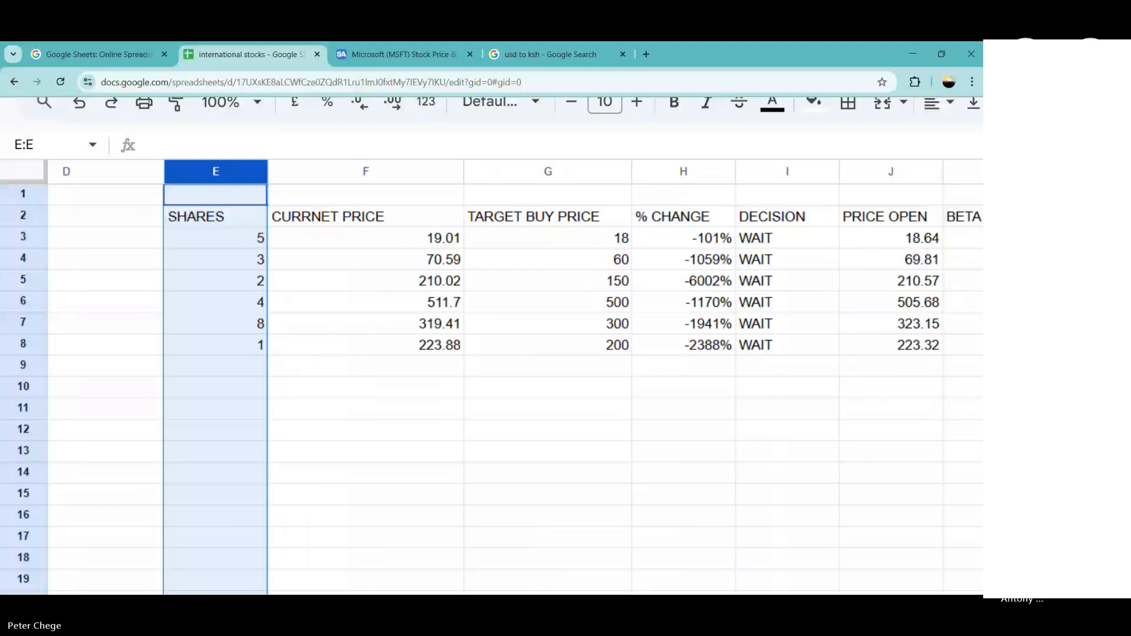
left_click(351, 216)
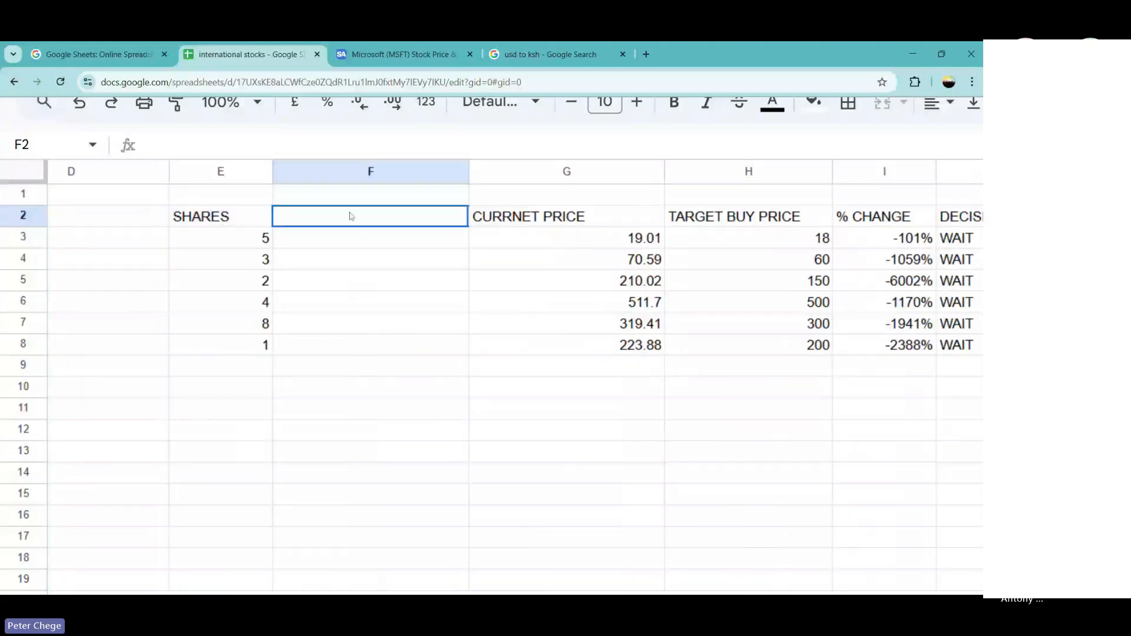
type("bUYING")
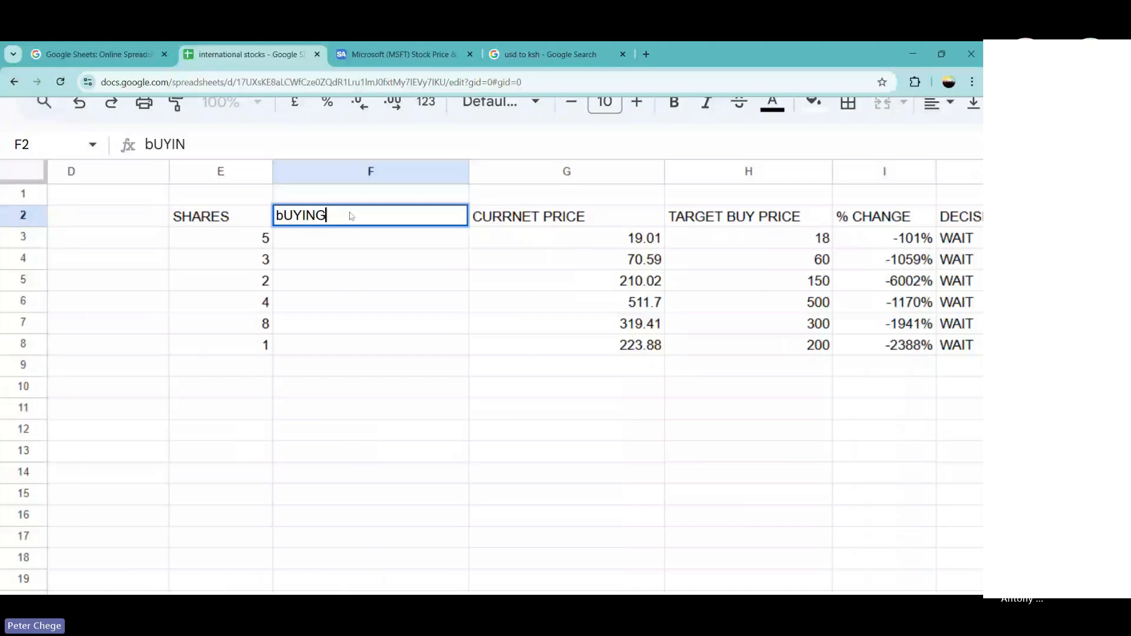
type(" PRICE")
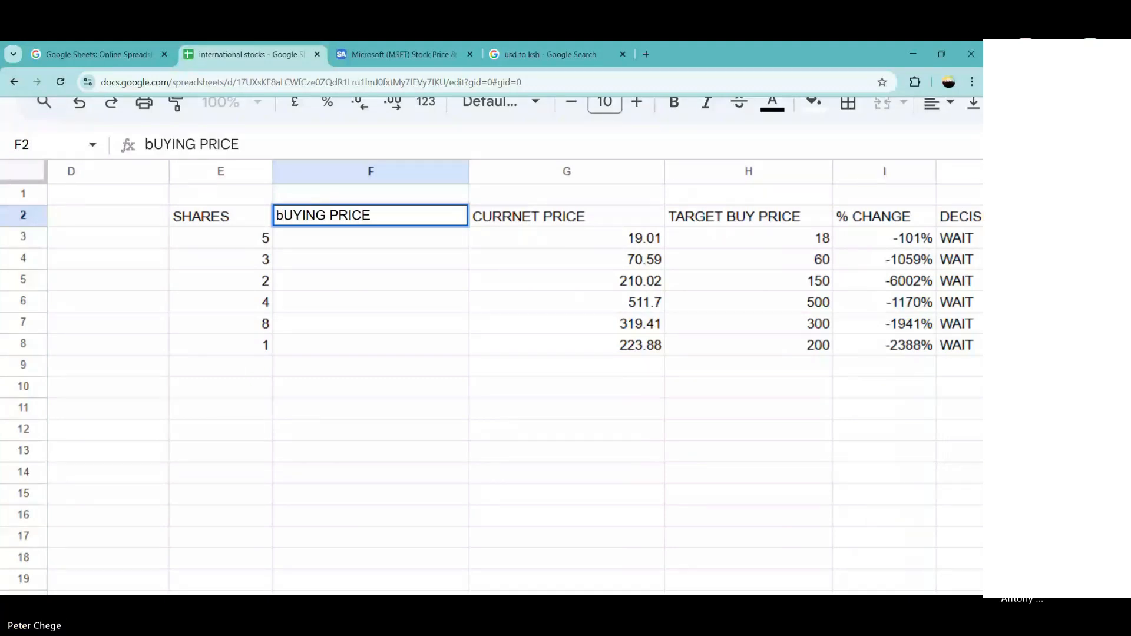
key("Home")
key("Delete")
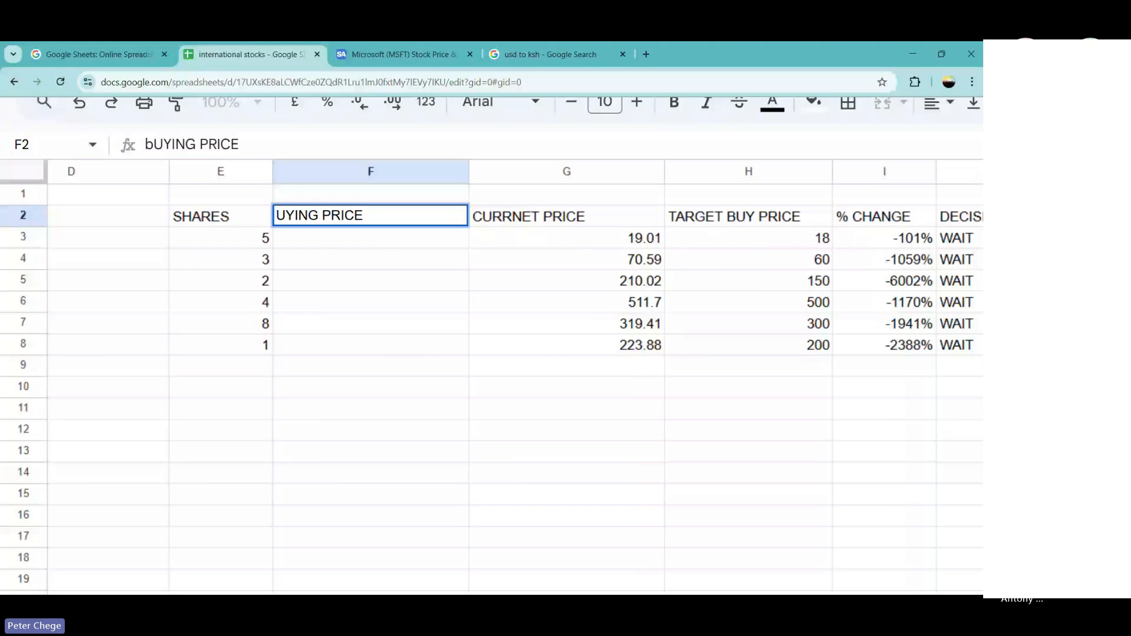
type("B")
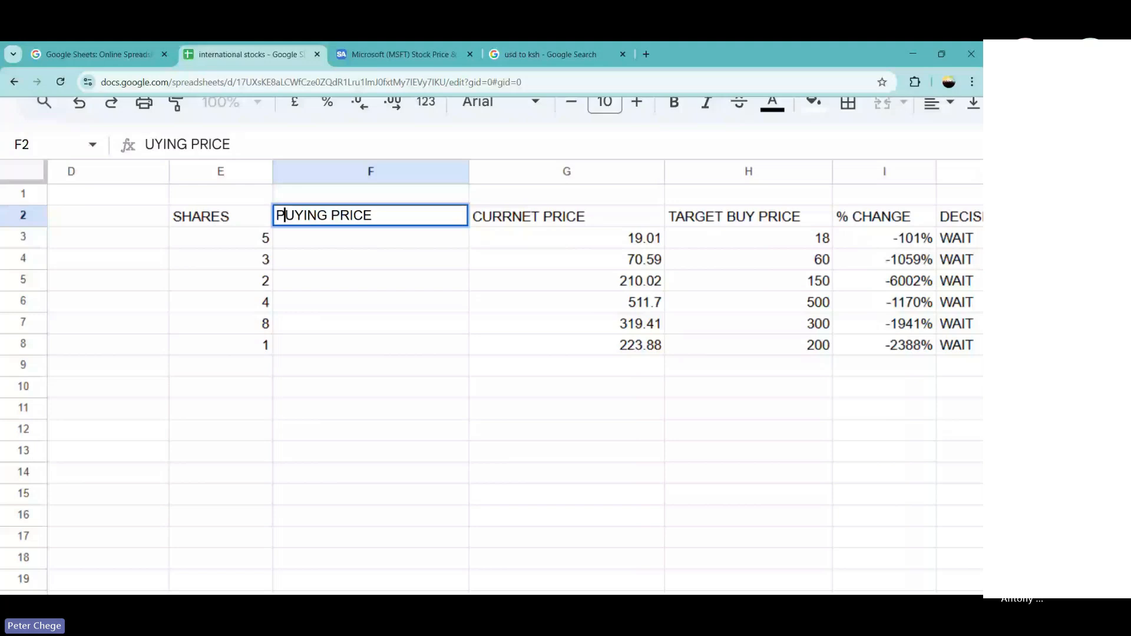
key("Escape")
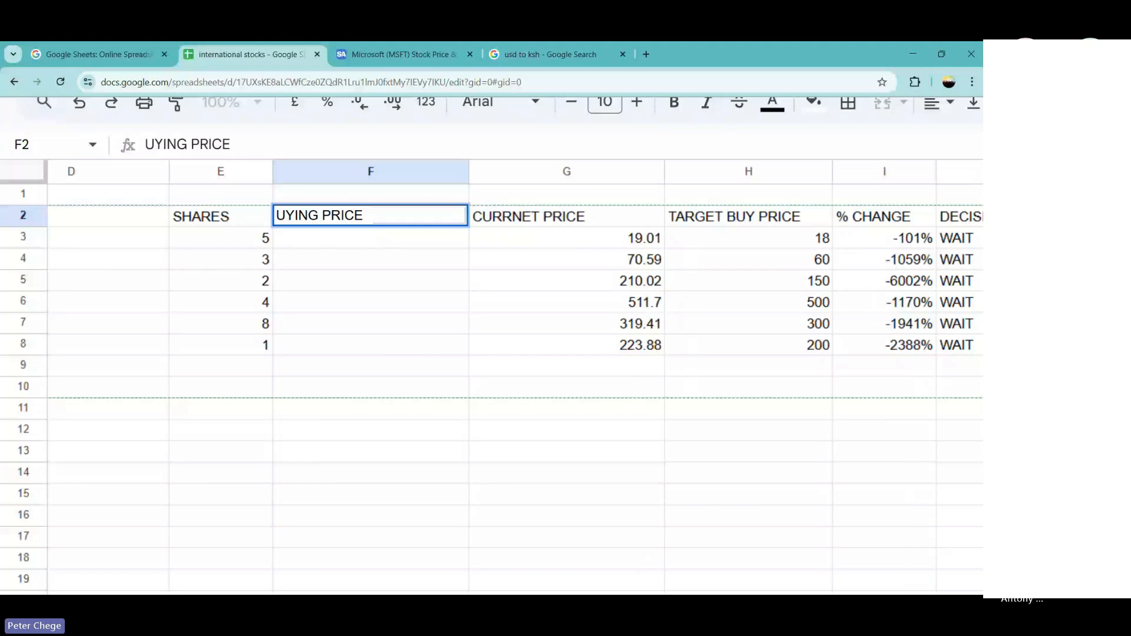
type("B")
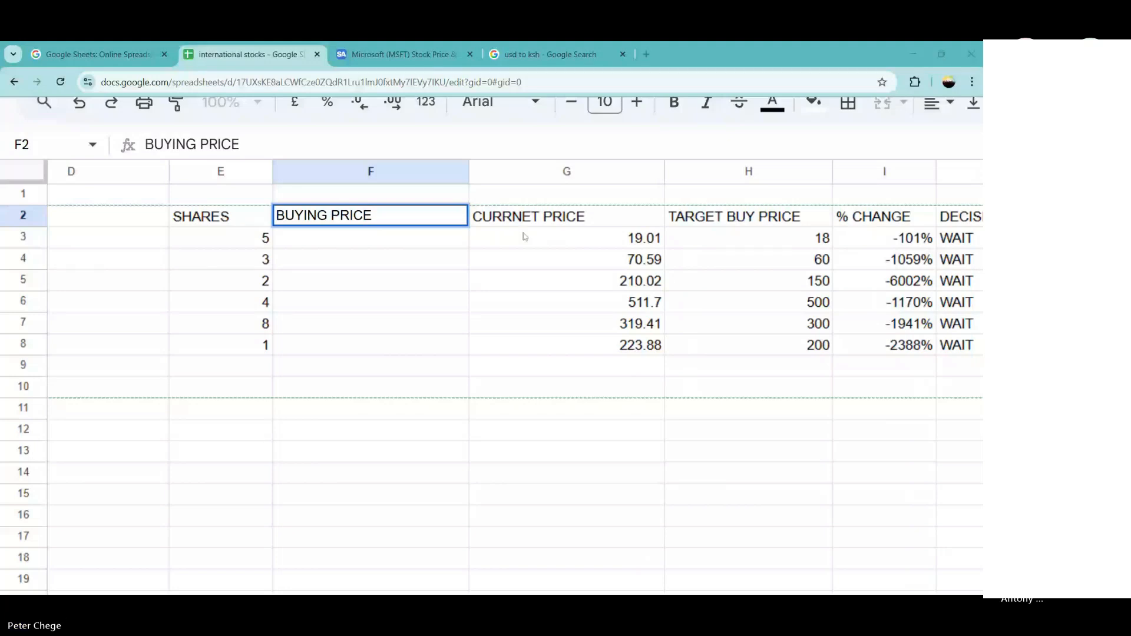
Insert a column between BUYING PRICE and CURRNET PRICE and enter the header COST in G2.
left_click(546, 172)
right_click(545, 172)
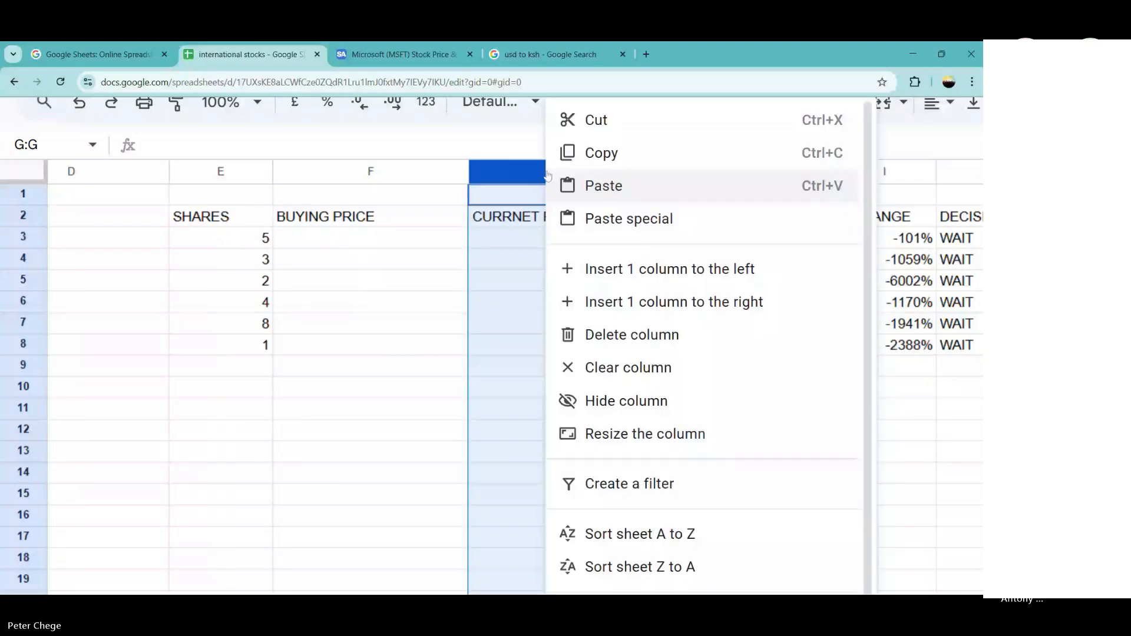
left_click(609, 270)
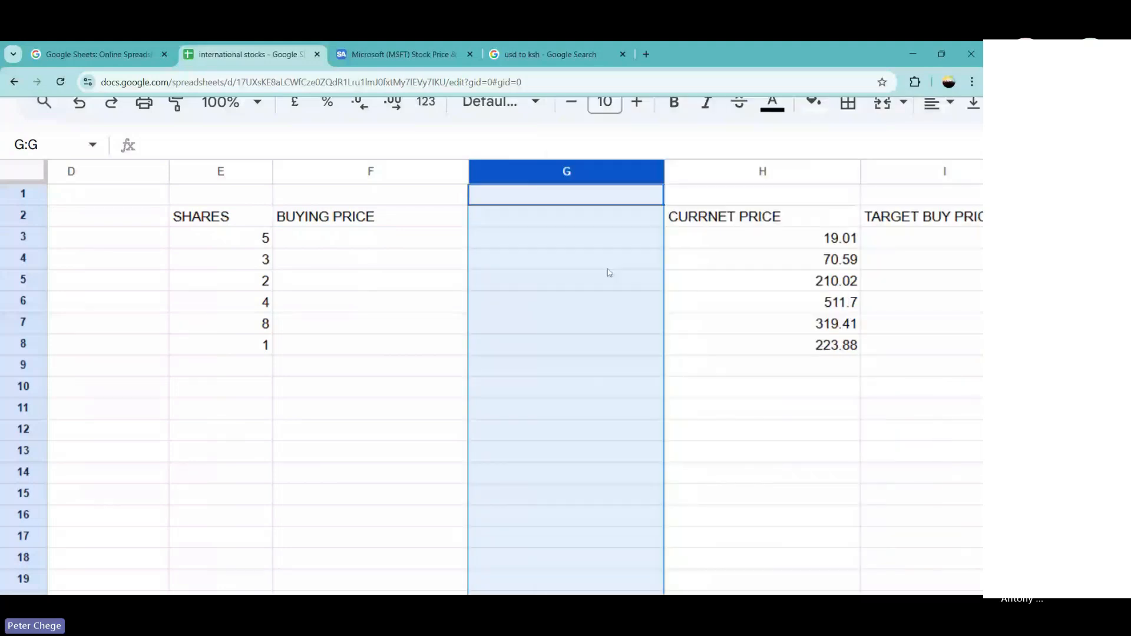
left_click(651, 335)
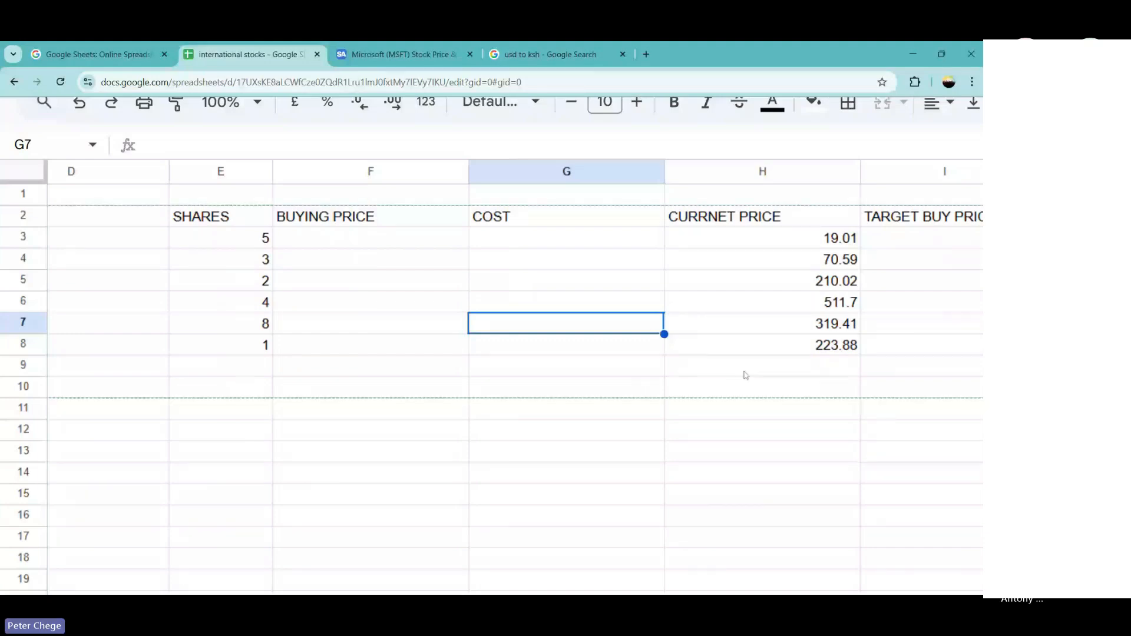
Insert a column between CURRNET PRICE and TARGET BUY PRICE and enter the header VALUE NOW in I2.
scroll(745, 375, "right", 3)
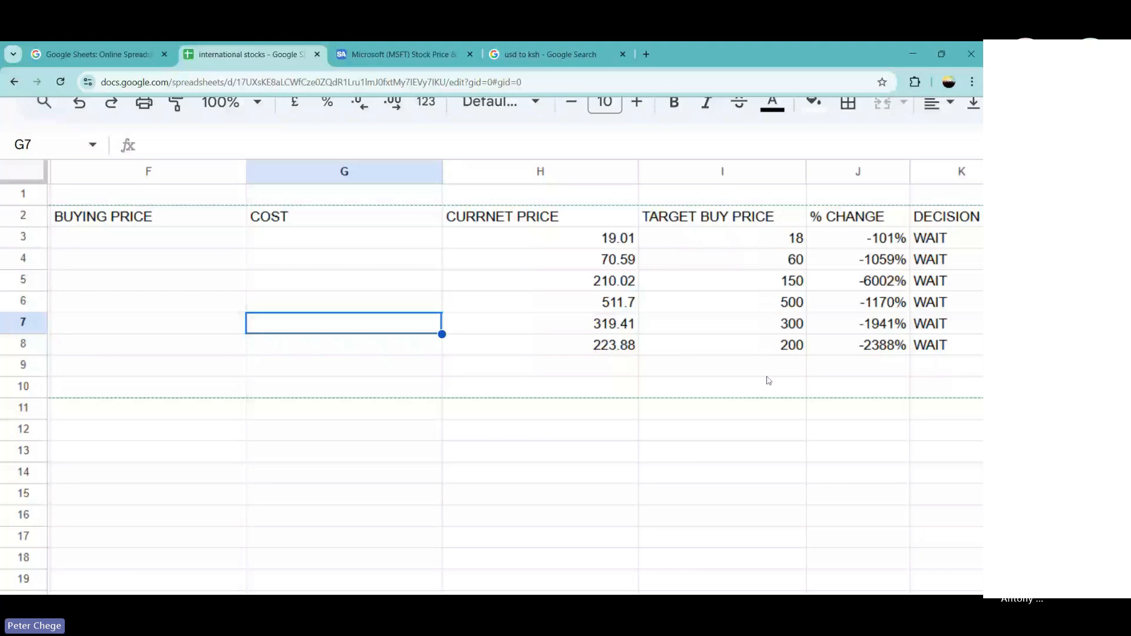
scroll(768, 380, "right", 2)
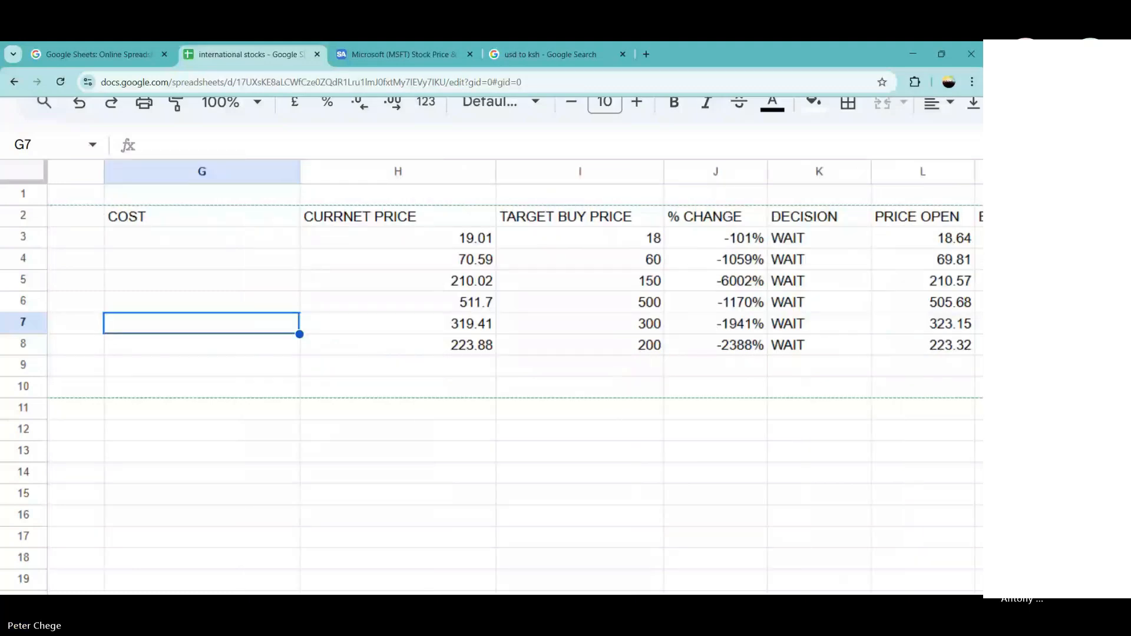
right_click(610, 180)
left_click(567, 240)
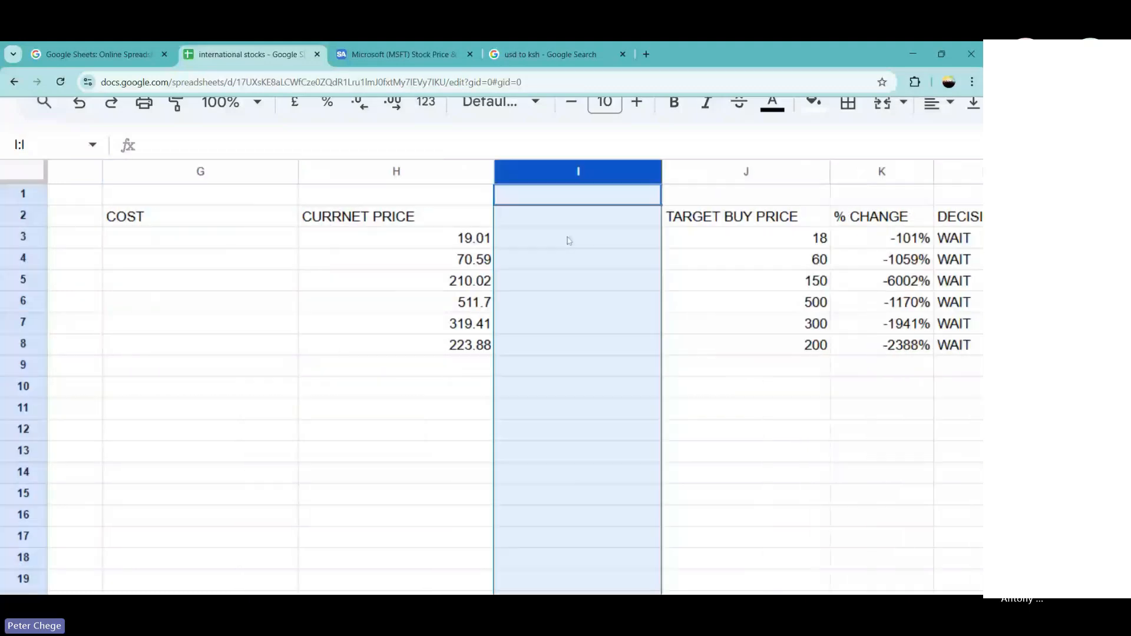
left_click(554, 218)
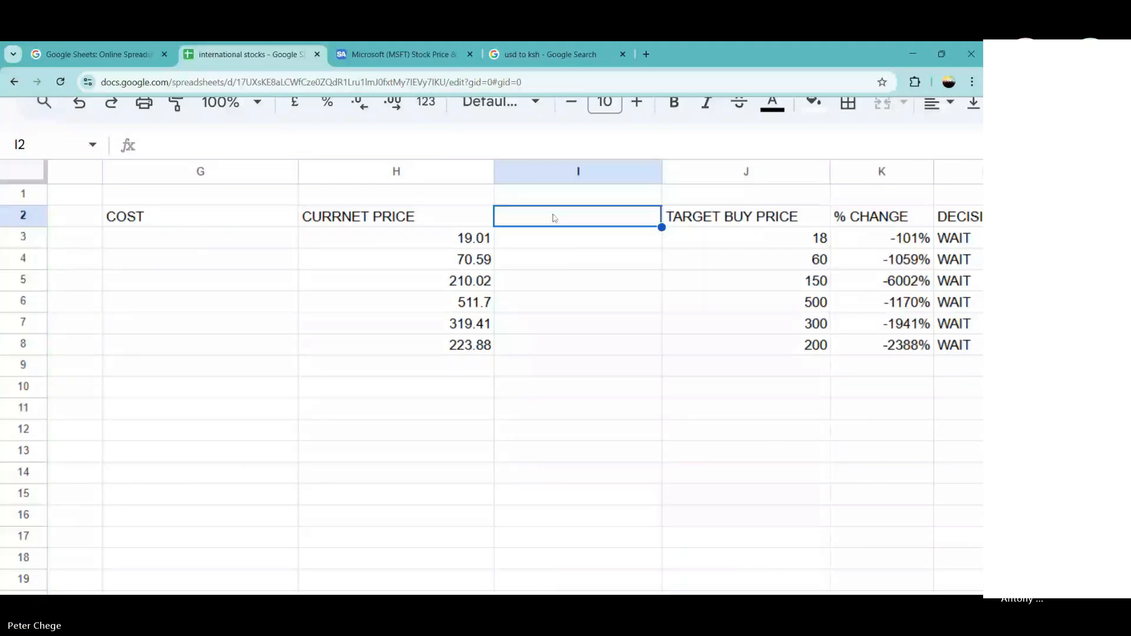
type("VALUE NOW")
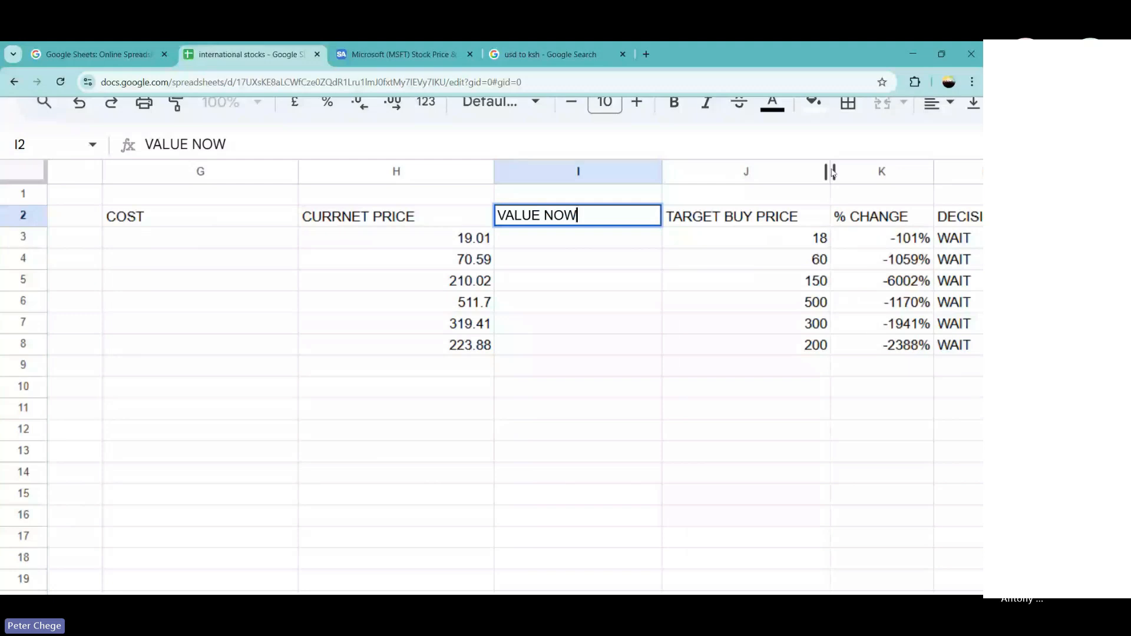
Insert a column between TARGET BUY PRICE and % CHANGE and enter the header EXPECTE PROFIT in K2.
left_click(855, 165)
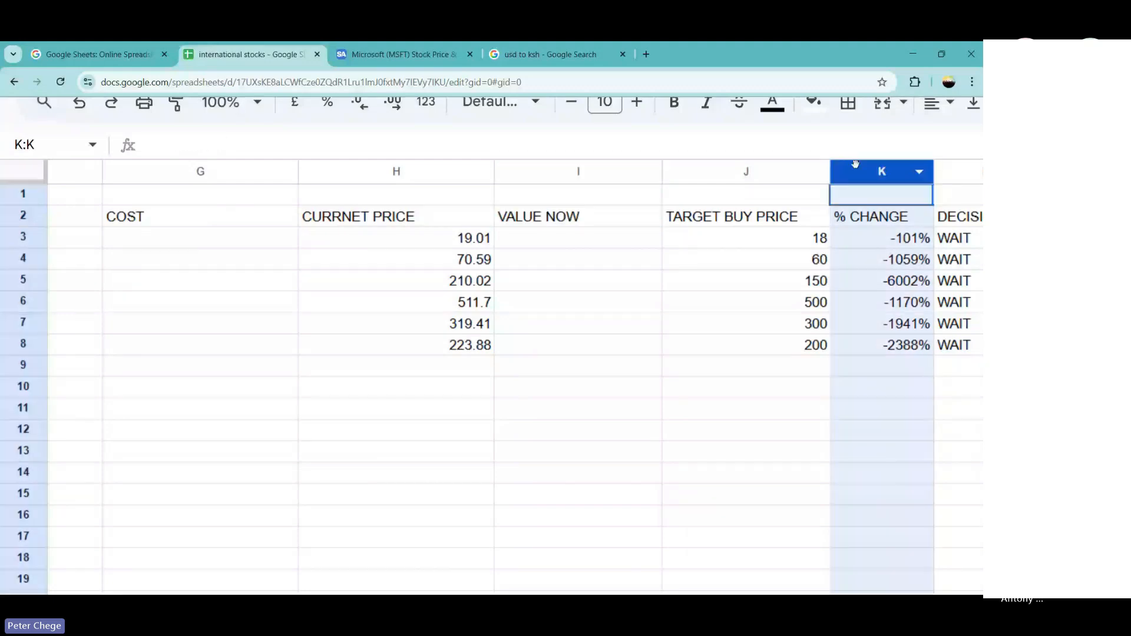
left_click(659, 222)
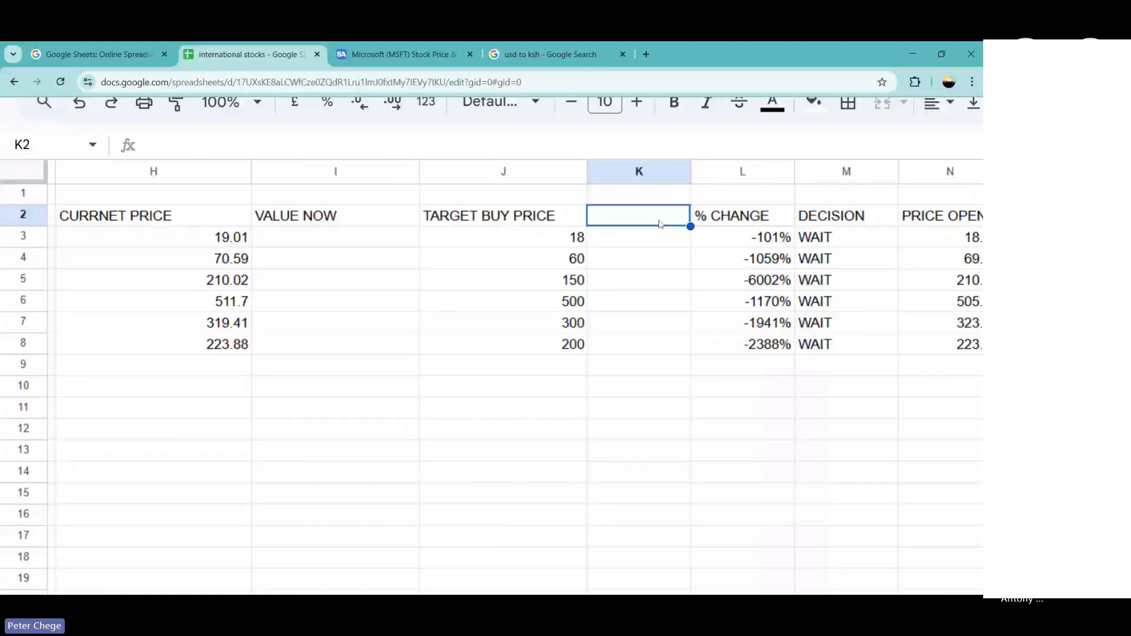
type("EXPECTE P")
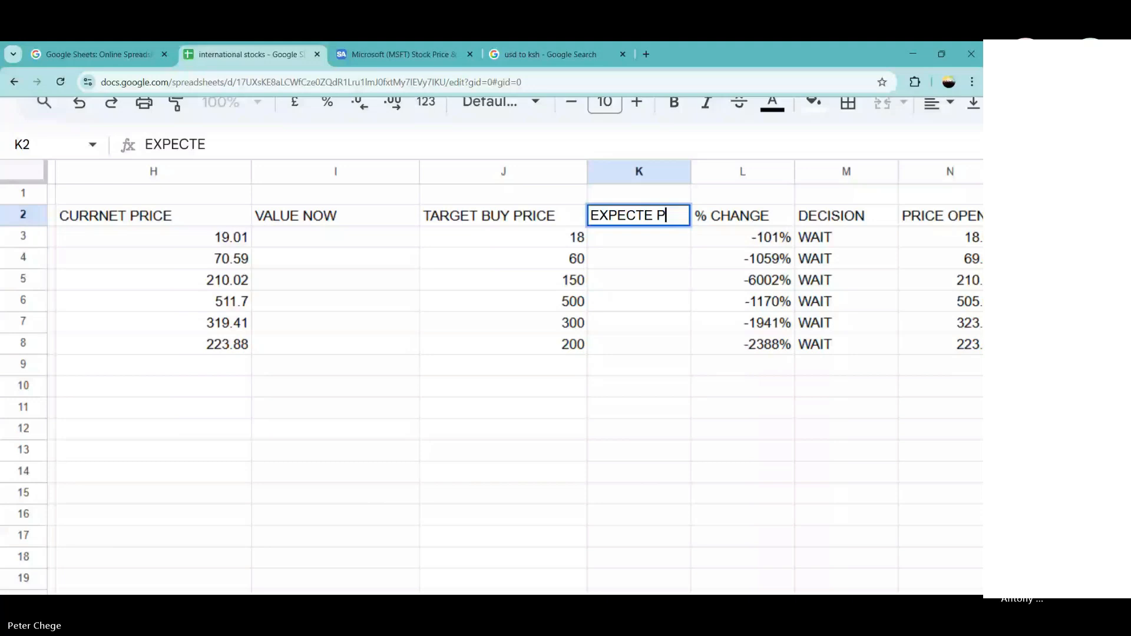
type("ROFIT")
key("Return")
key("Down")
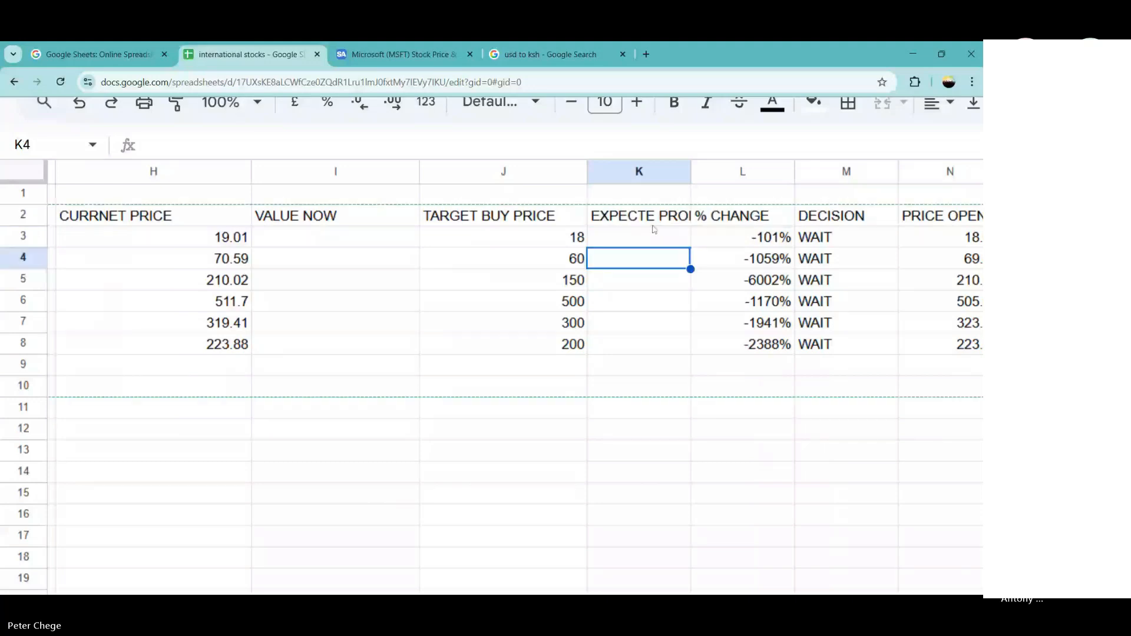
Correct the header in K2 to EXPECTED PROFIT and fit column K's width to its text.
left_click(651, 219)
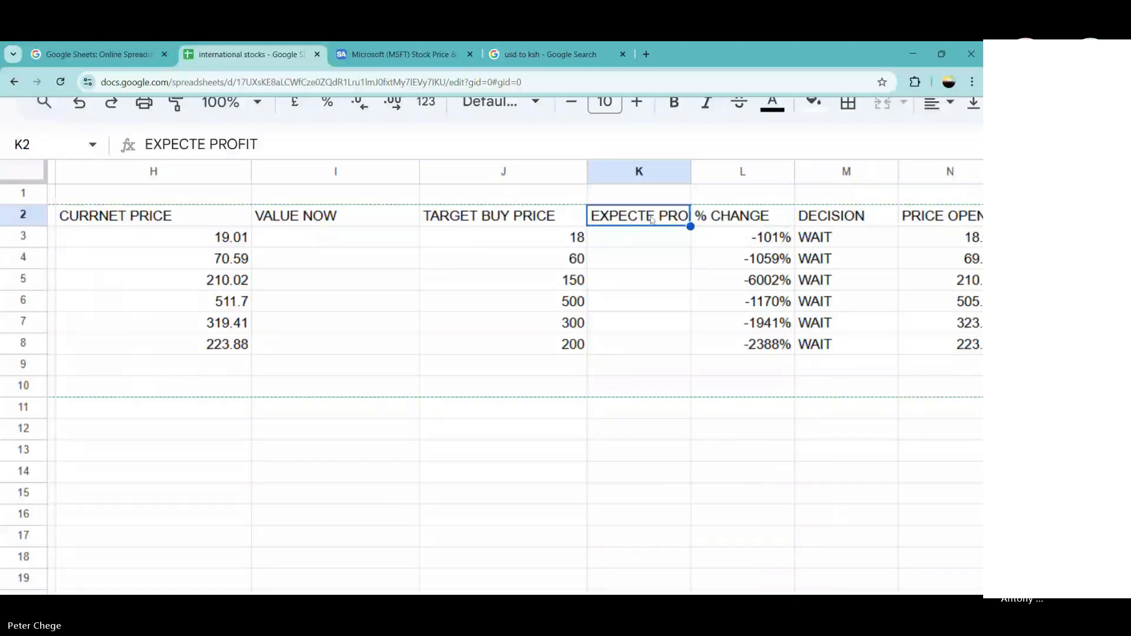
double_click(651, 219)
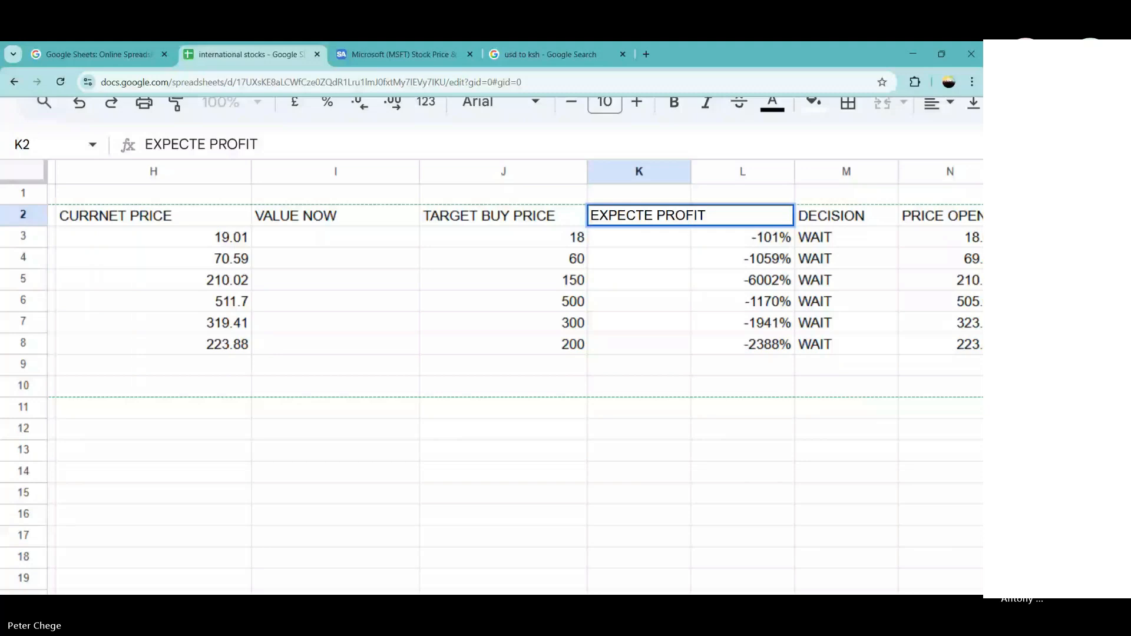
type("D")
key("Return")
double_click(690, 171)
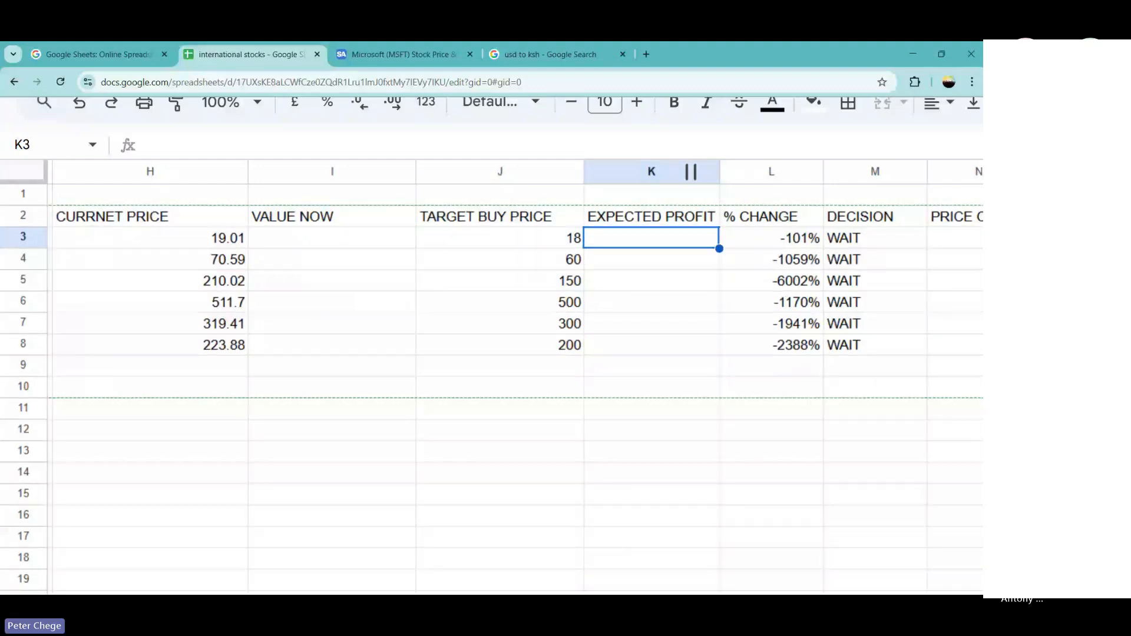
Insert a column between VALUE NOW and TARGET BUY PRICE and enter the header REAL GAINS in J2.
scroll(655, 165, "right", 2)
left_click(655, 165)
left_click(373, 169)
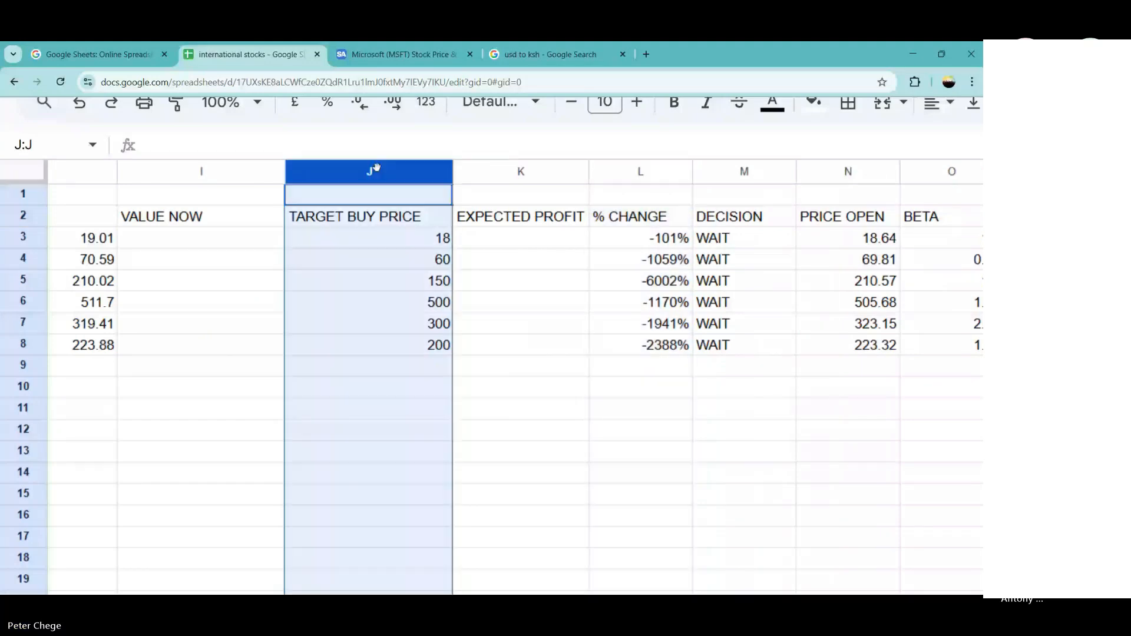
key("ctrl+alt+equal")
left_click(361, 219)
type("R")
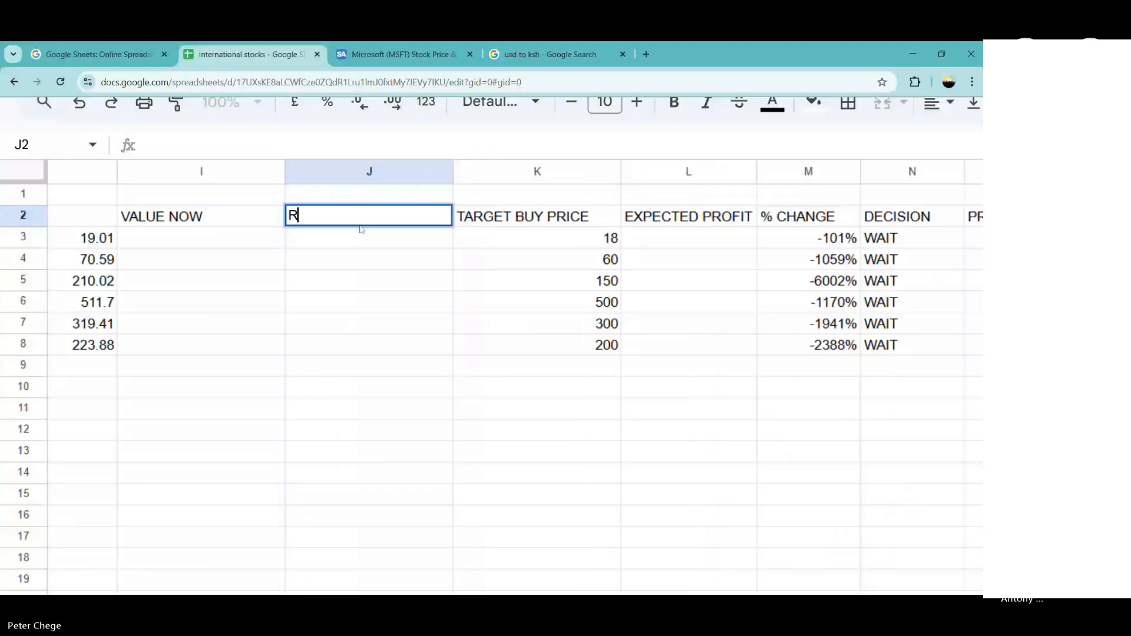
type("EAL")
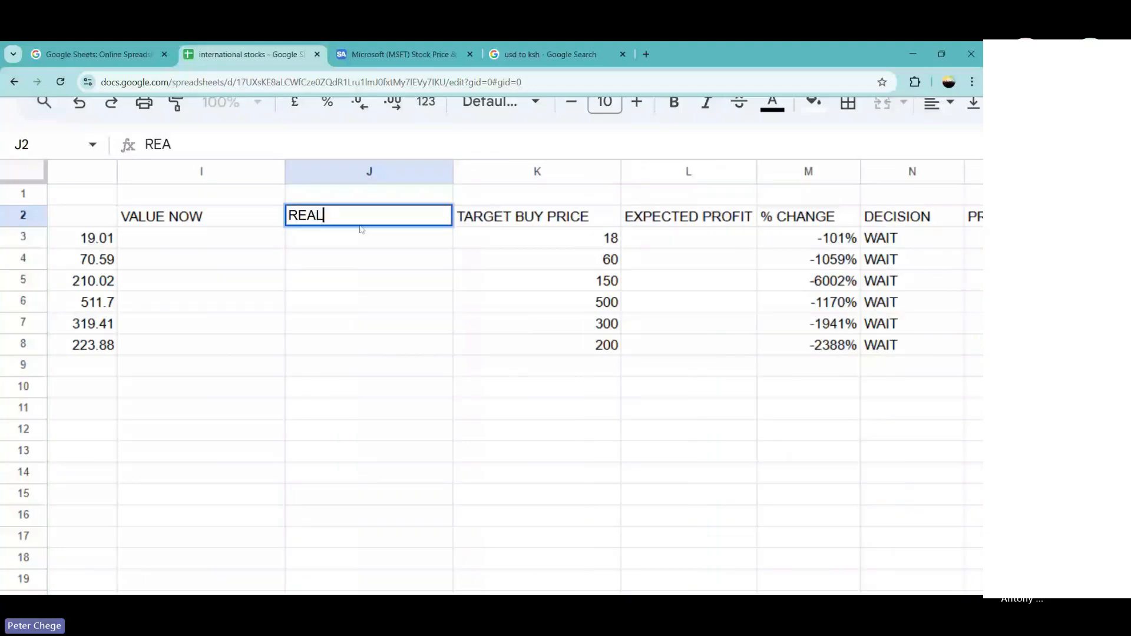
type(" GAINS")
Insert a column between EXPECTED PROFIT and % CHANGE and enter the header EXPECTED GA in M2.
right_click(789, 172)
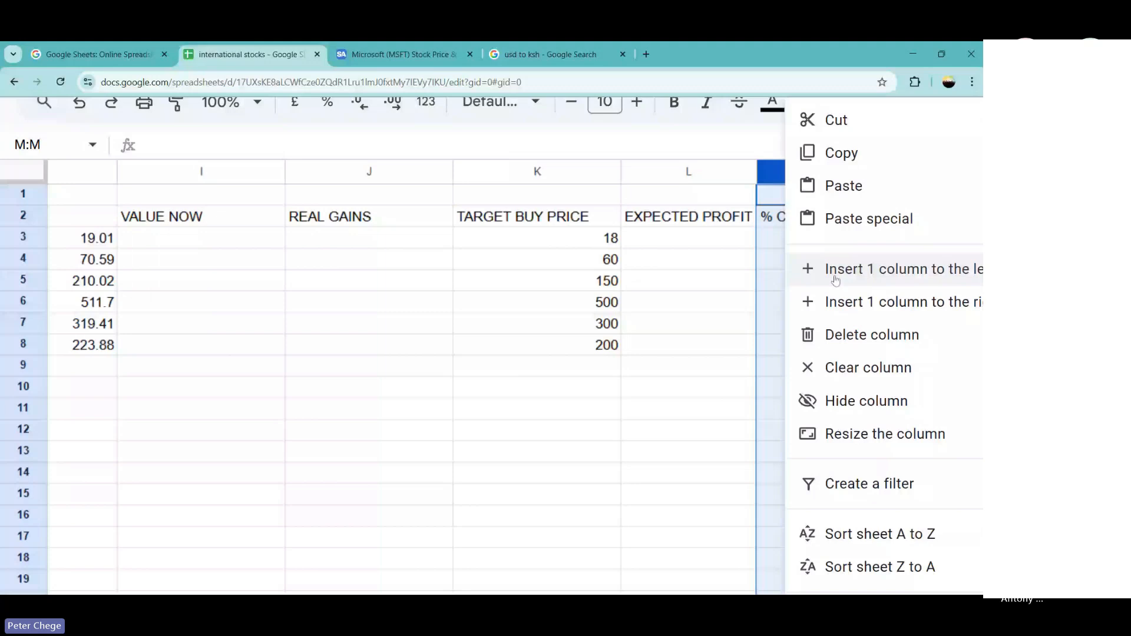
left_click(835, 269)
left_click(808, 216)
type("EXPECTED GA")
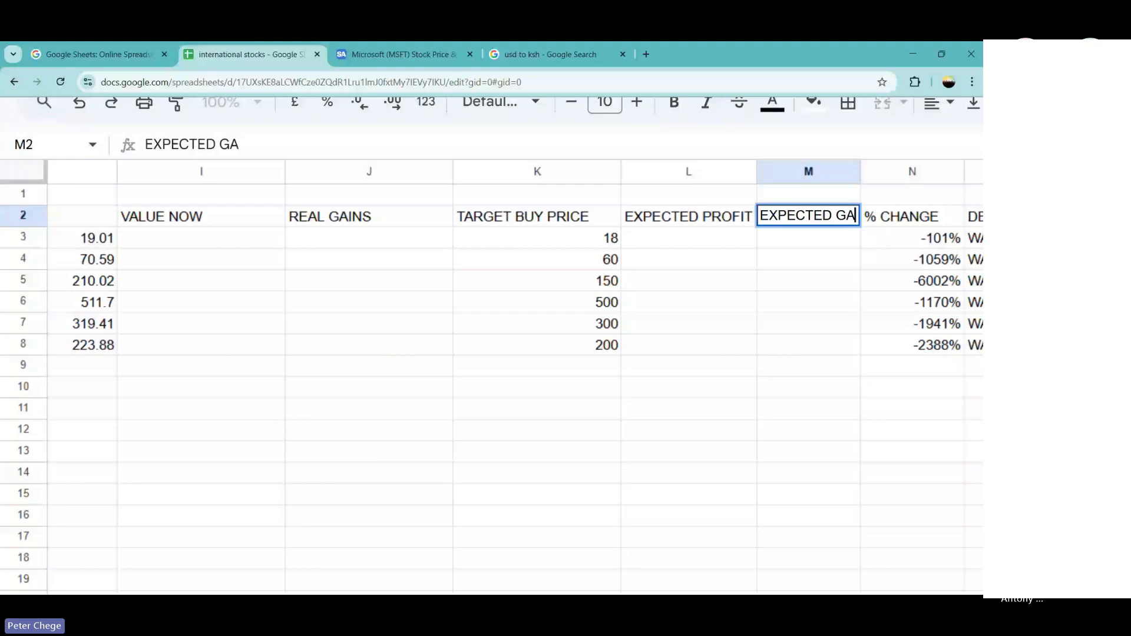
key("Return")
Enter the buying prices 10, 80, 200 and 400 in F3:F6.
scroll(515, 377, "left", 5)
scroll(234, 248, "left", 2)
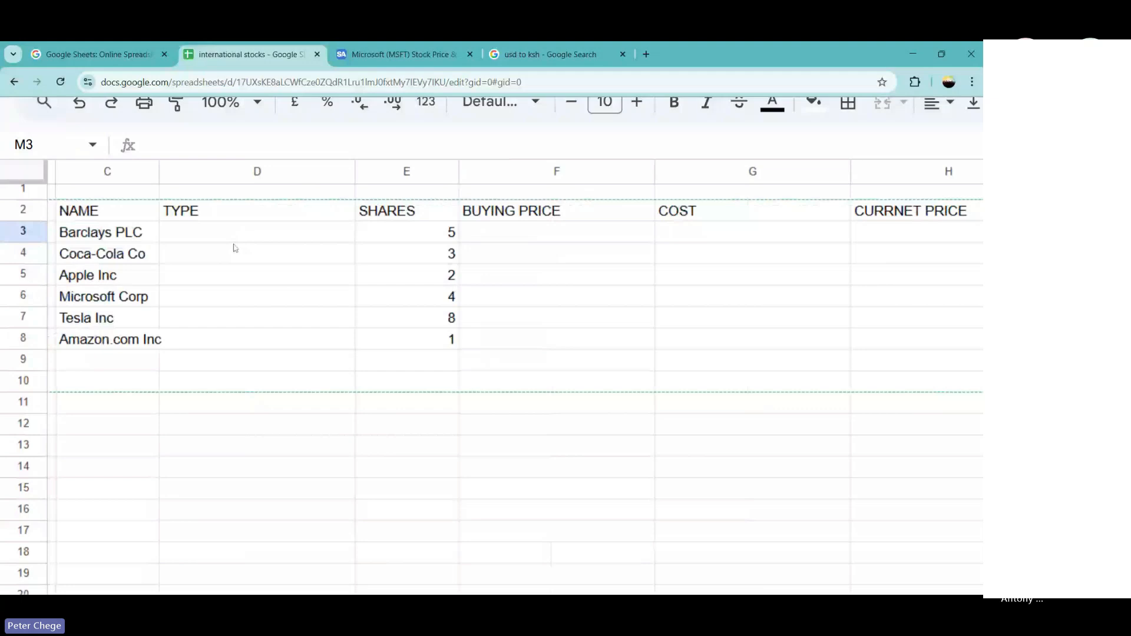
left_click(539, 239)
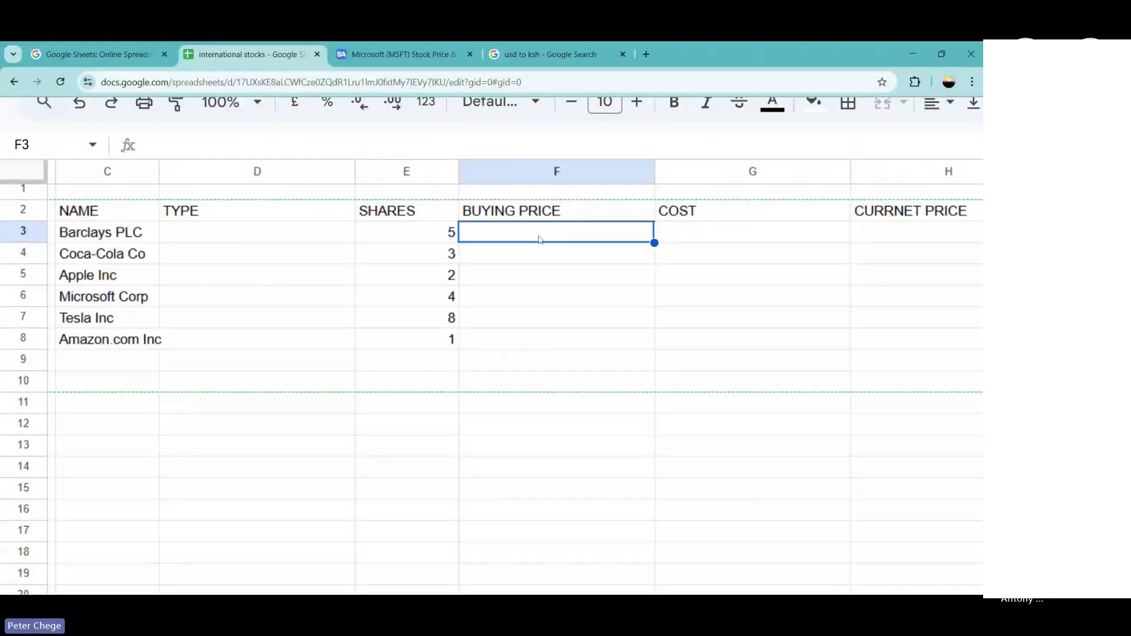
scroll(539, 239, "left", 3)
left_click(318, 387)
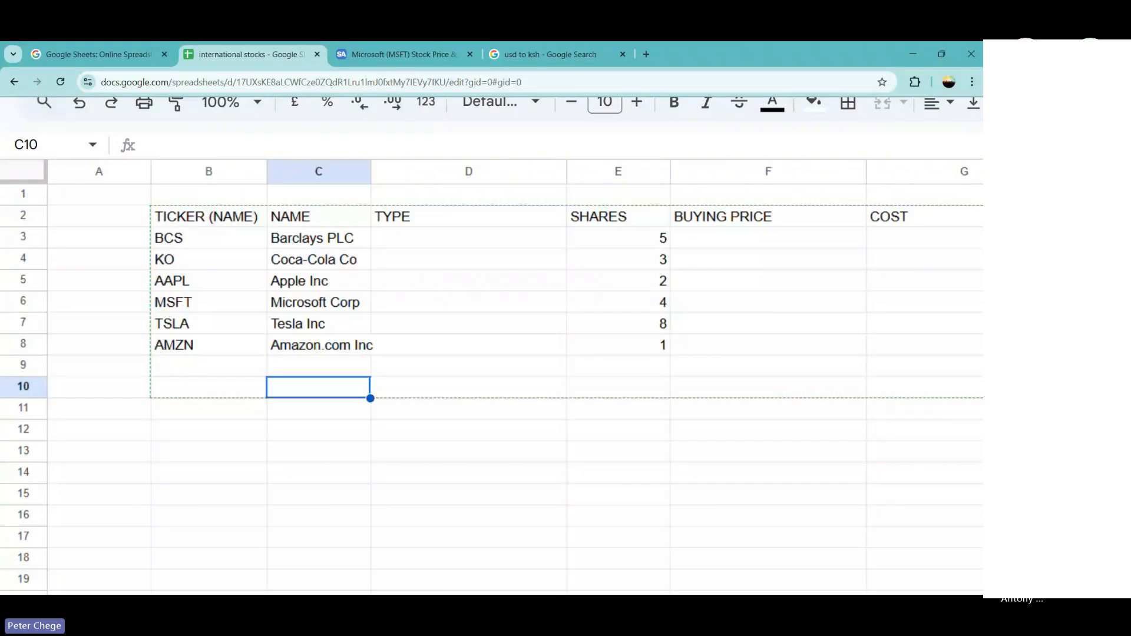
scroll(538, 161, "right", 3)
left_click(404, 235)
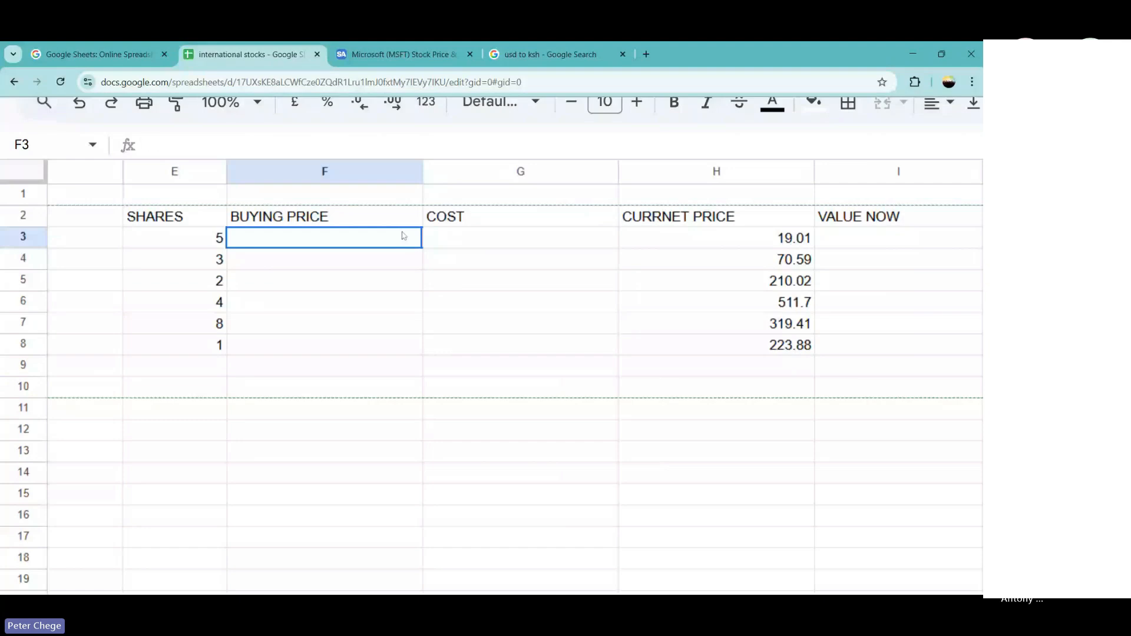
type("10")
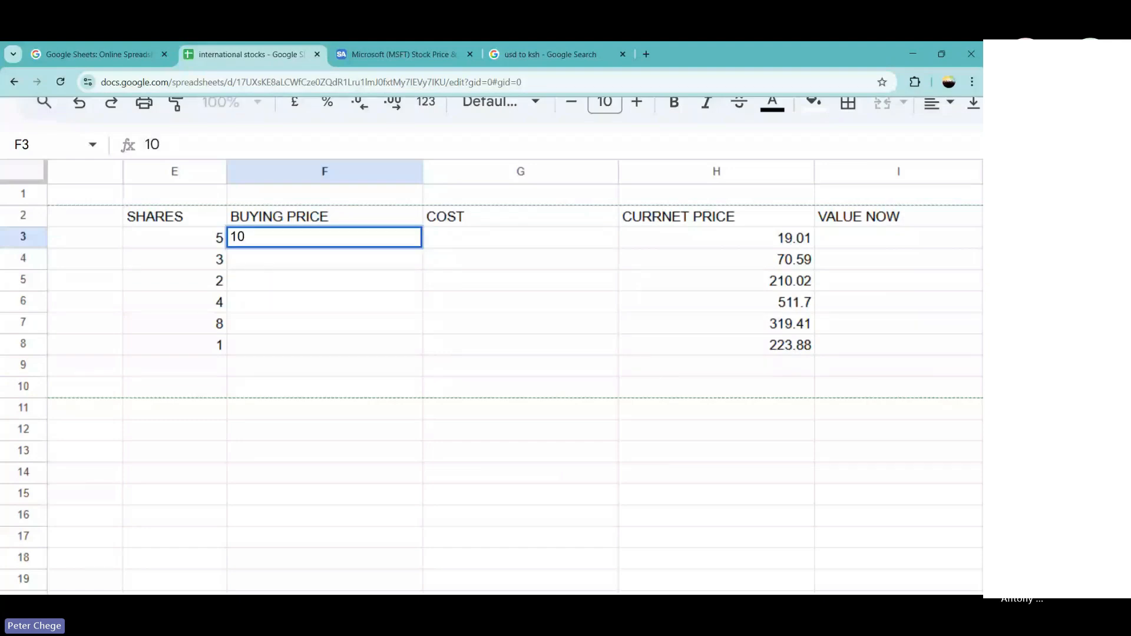
key("Return")
type("8")
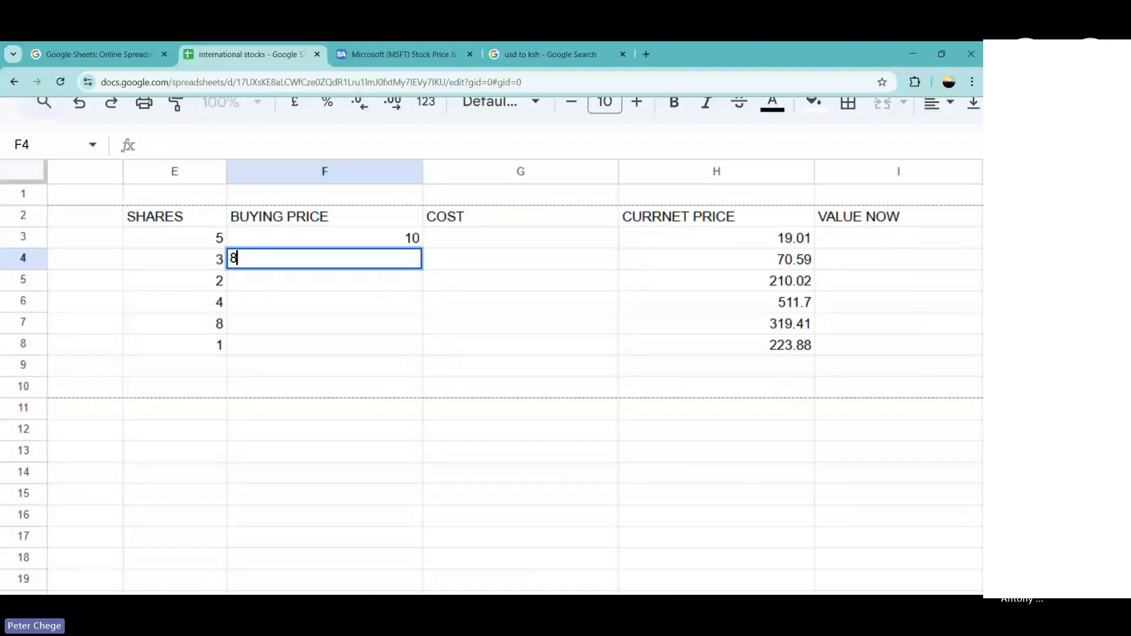
type("0")
key("Return")
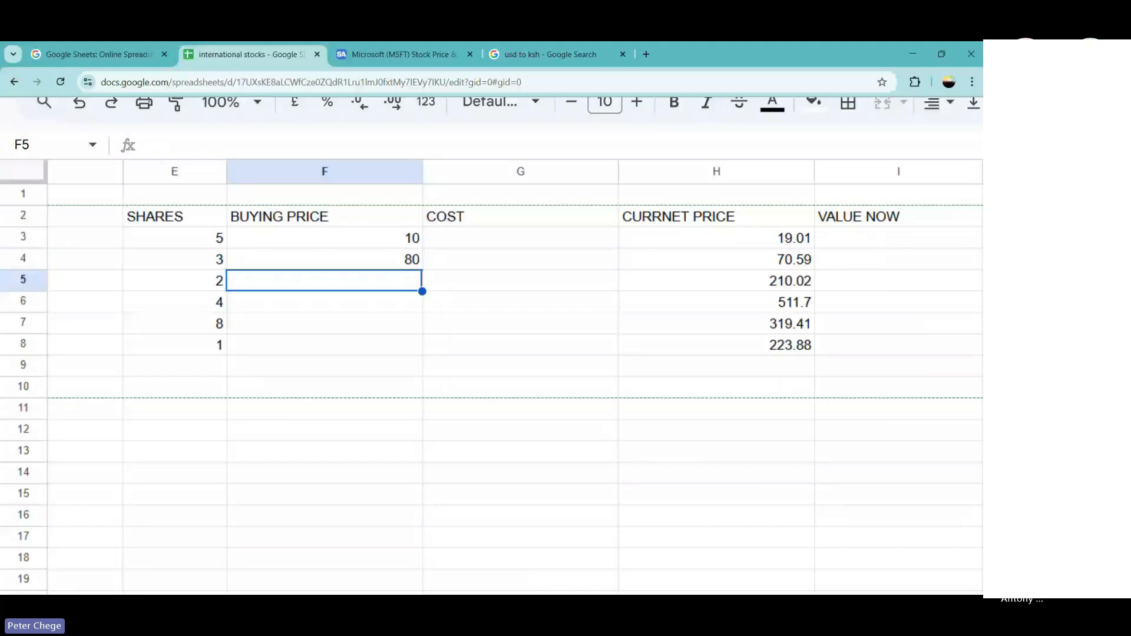
type("200")
key("Return")
type("4")
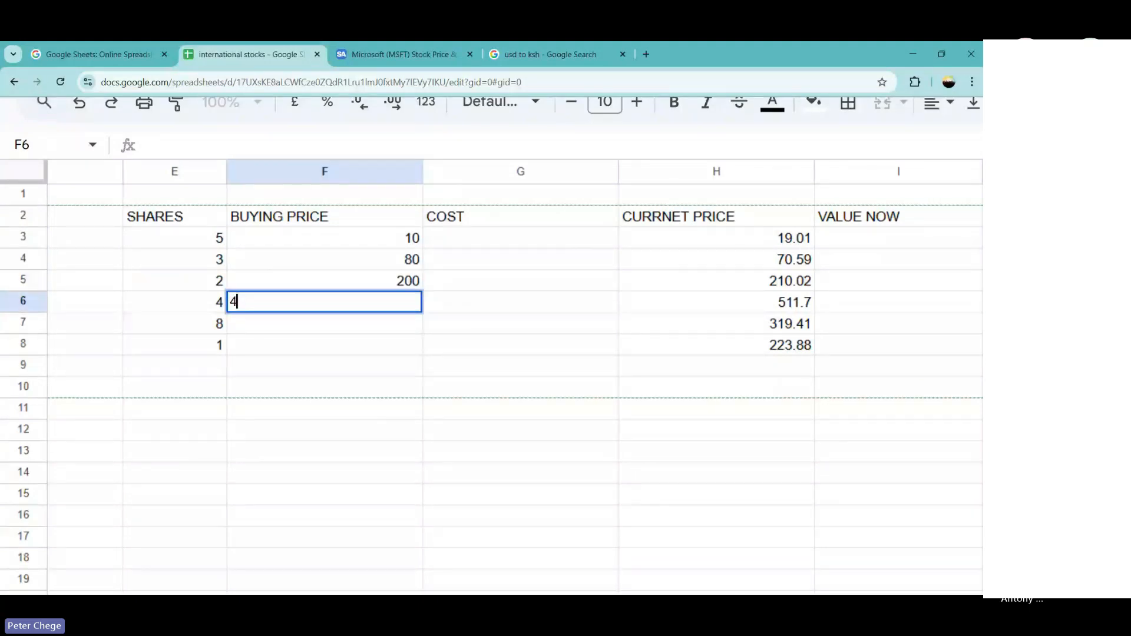
type("00")
key("Return")
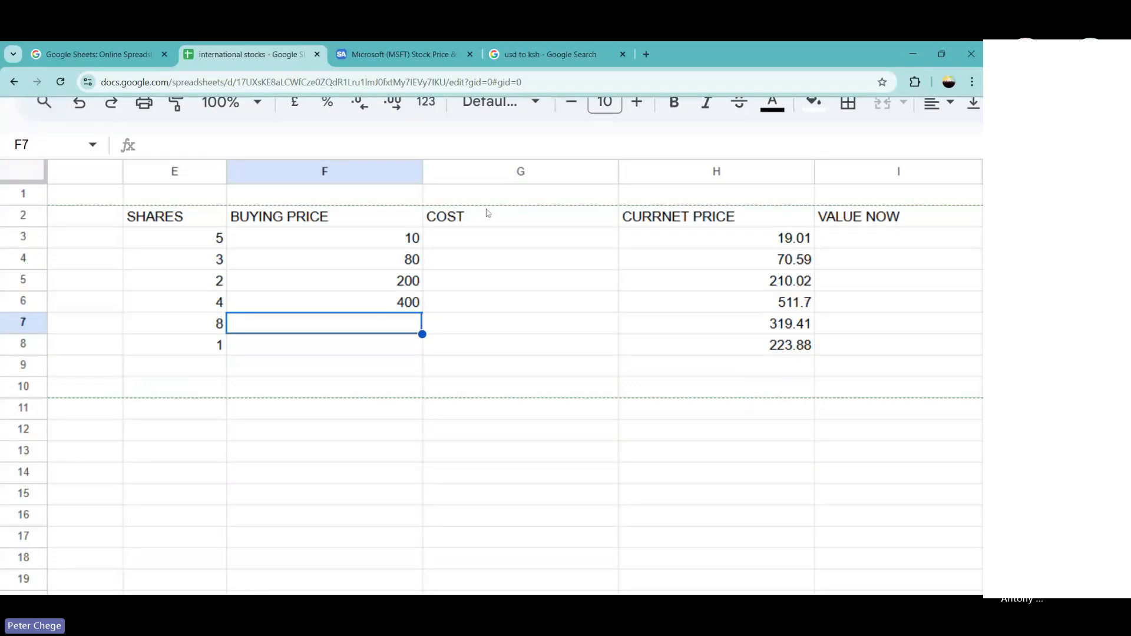
Copy the current prices in H3:H8 and paste them as plain values into the BUYING PRICE cells F3:F8.
left_click_drag(741, 244, 745, 344)
key("ctrl+c")
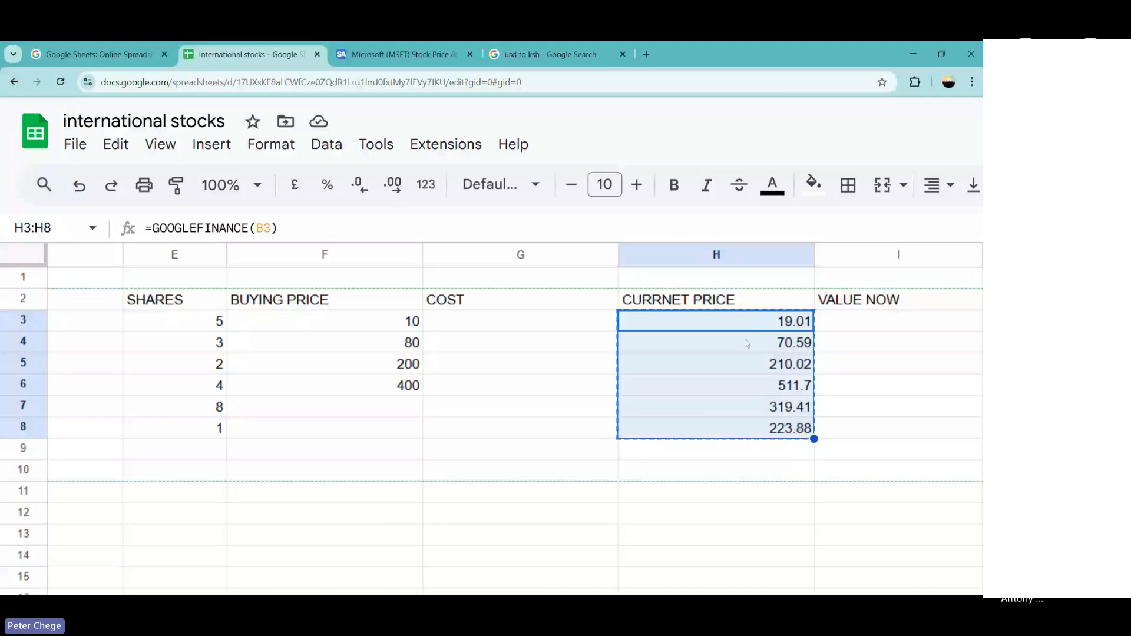
right_click(348, 321)
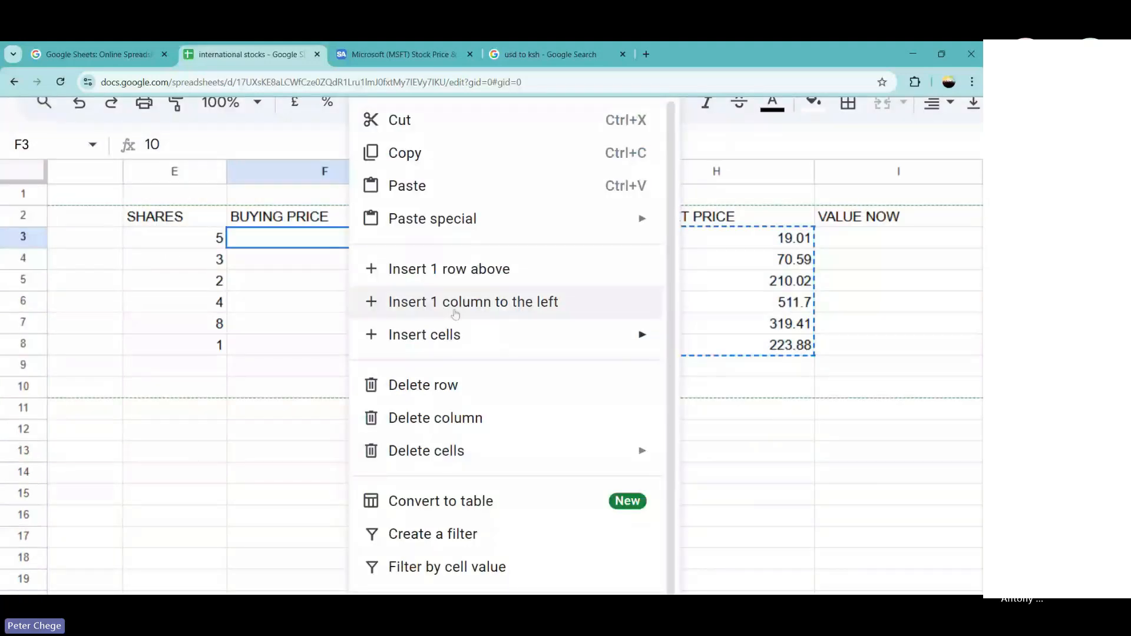
mouse_move(540, 228)
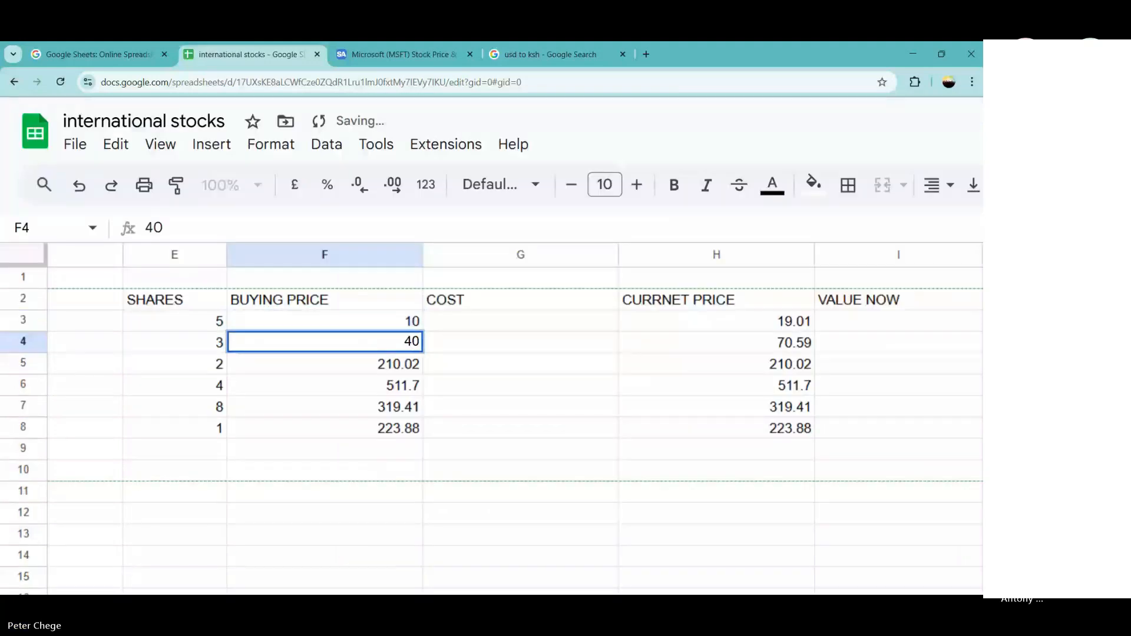
Replace the buying prices in F3:F8 with 10, 40, 200, 400, 300 and 200.
key("Return")
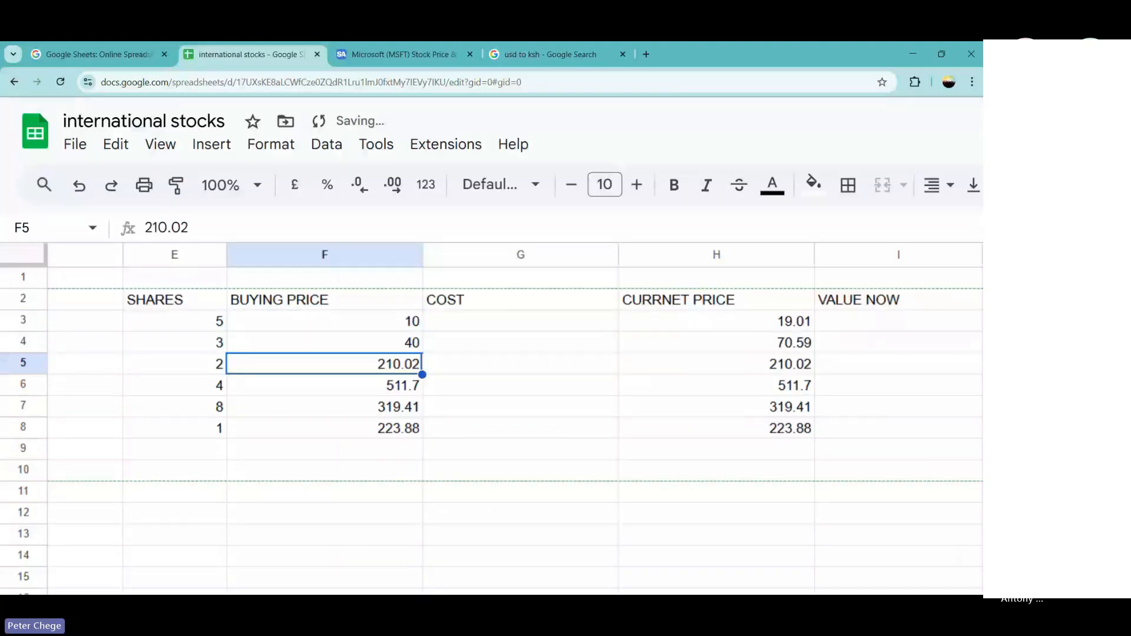
type("200")
key("Return")
type("400")
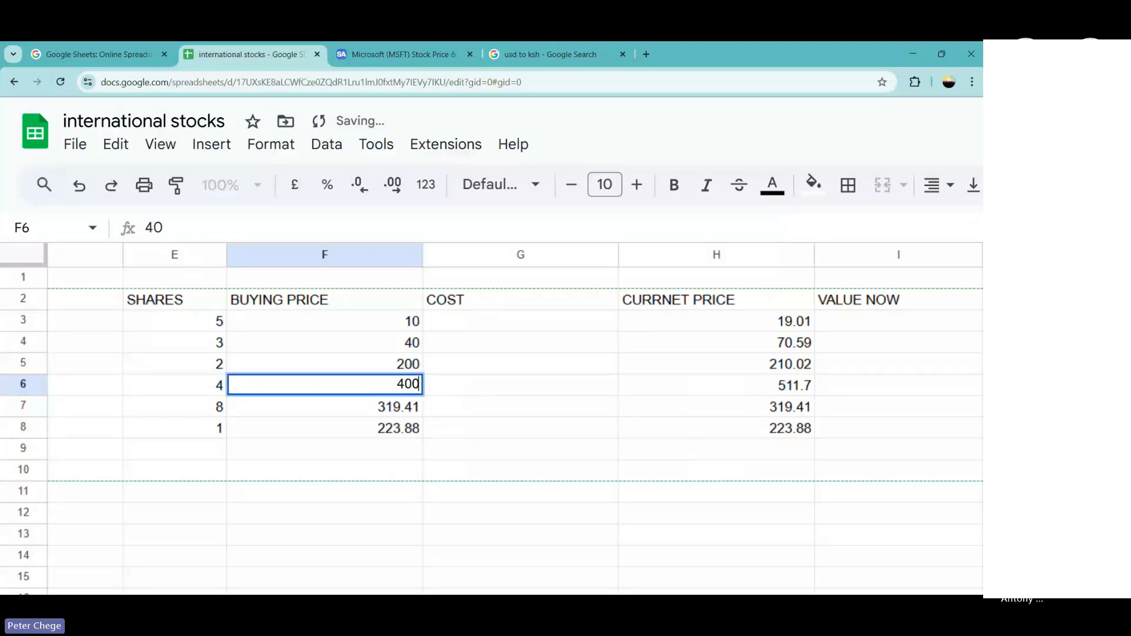
key("Return")
type("300")
key("Return")
type("200")
key("Return")
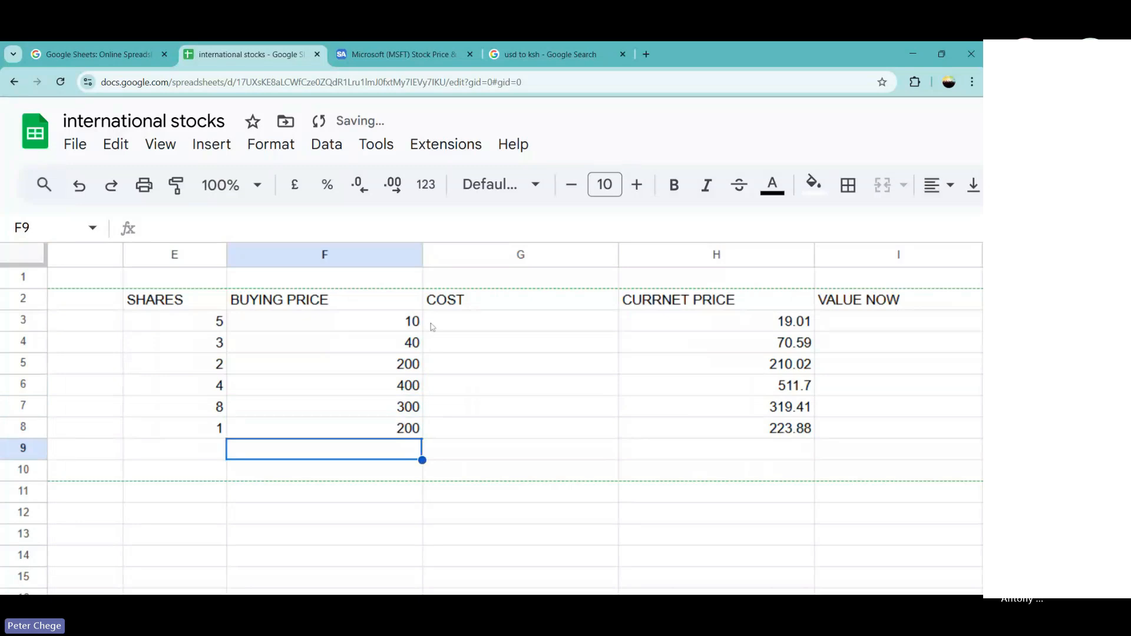
Calculate COST in G3 as =E3*F3 and accept the suggested fill down to G8.
left_click(450, 329)
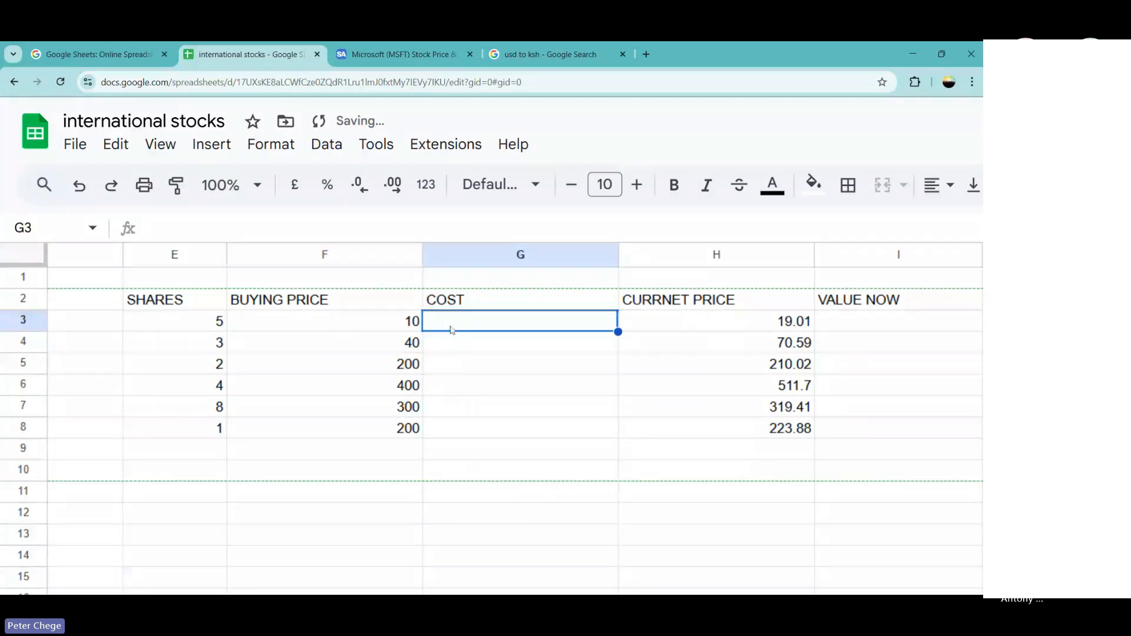
type("=")
left_click(189, 320)
type("*F3")
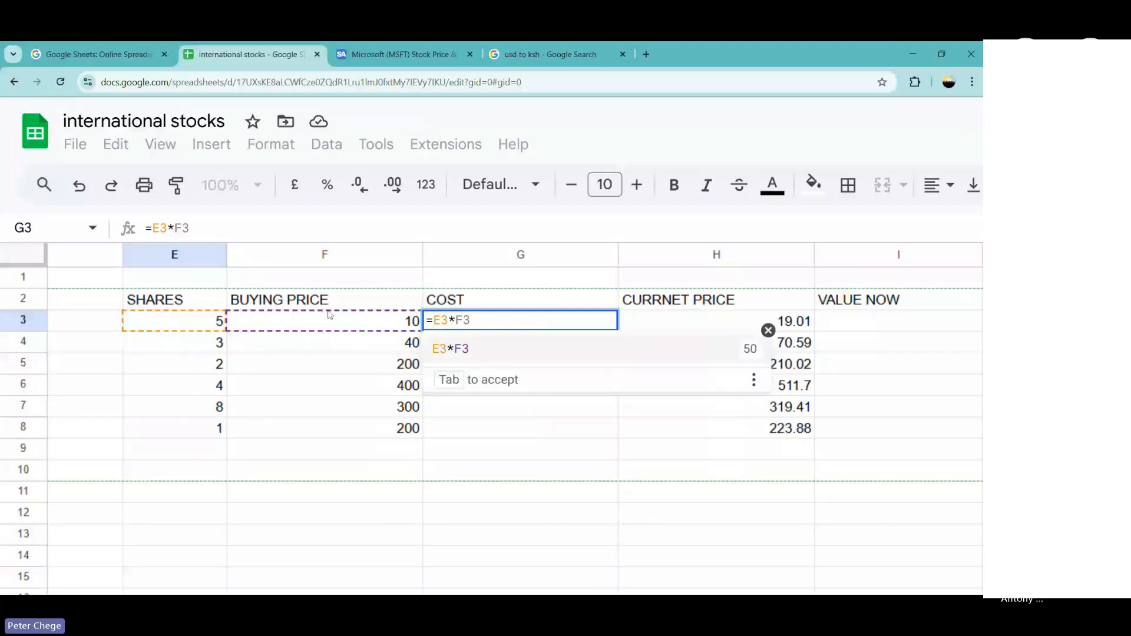
key("Return")
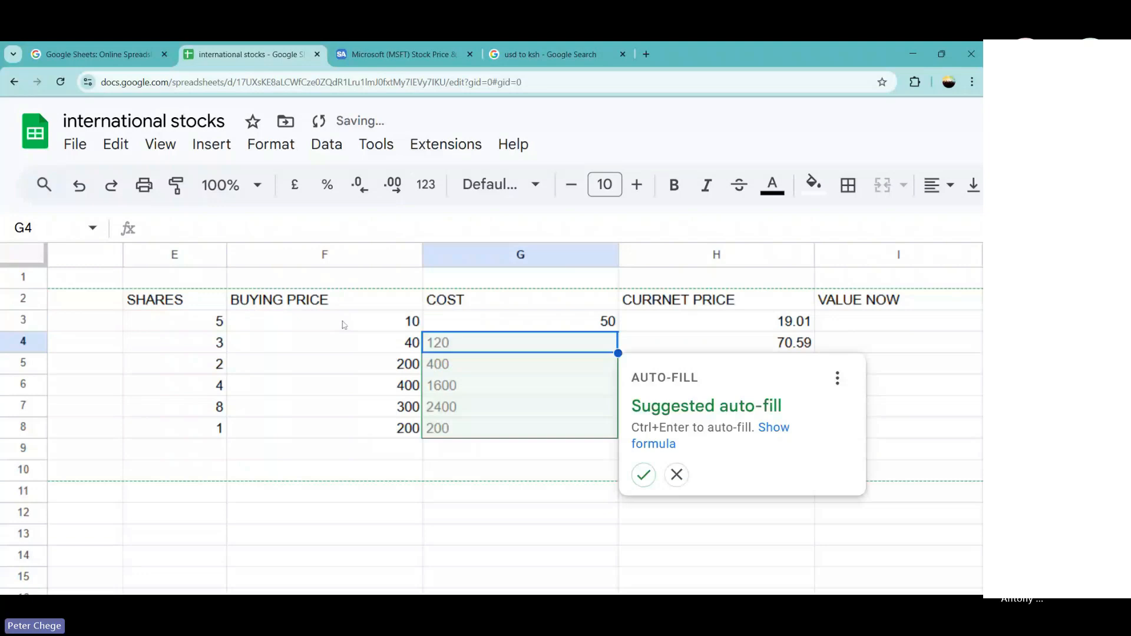
key("ctrl+Return")
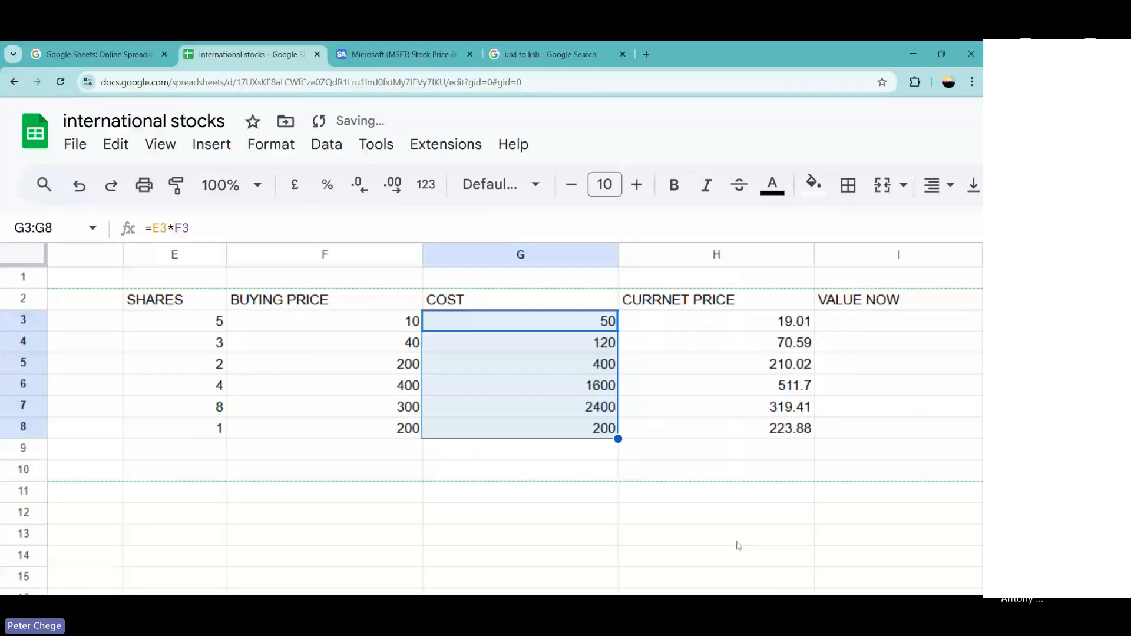
Calculate VALUE NOW in I3 as the current price times the shares, =H3*E3.
scroll(738, 545, "right", 2)
scroll(552, 430, "right", 2)
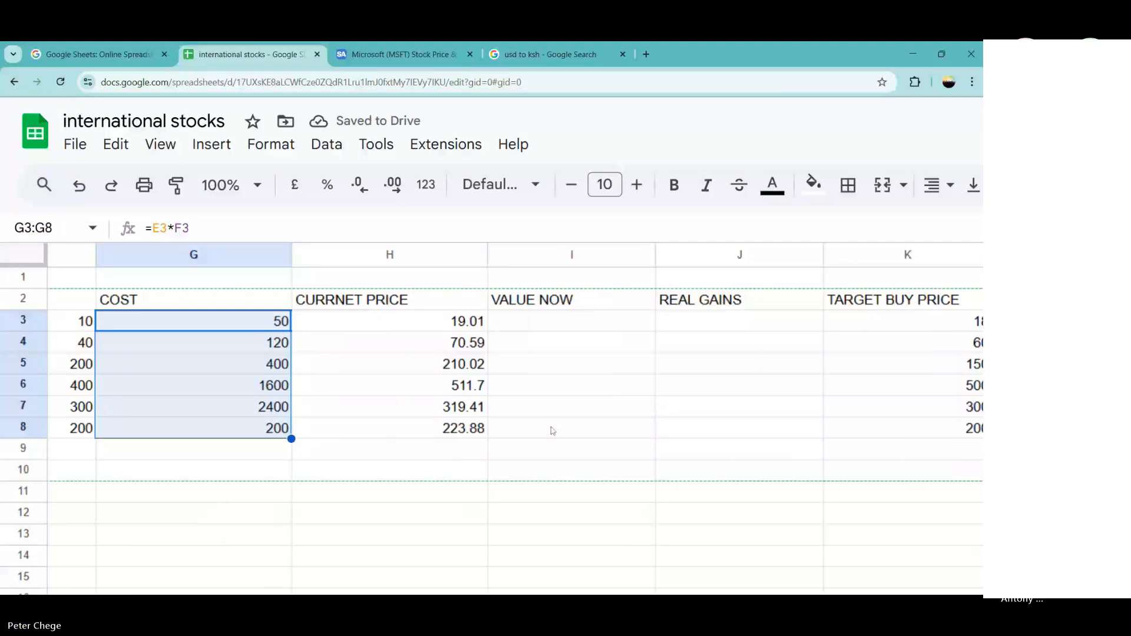
left_click(566, 321)
type("=")
left_click(466, 323)
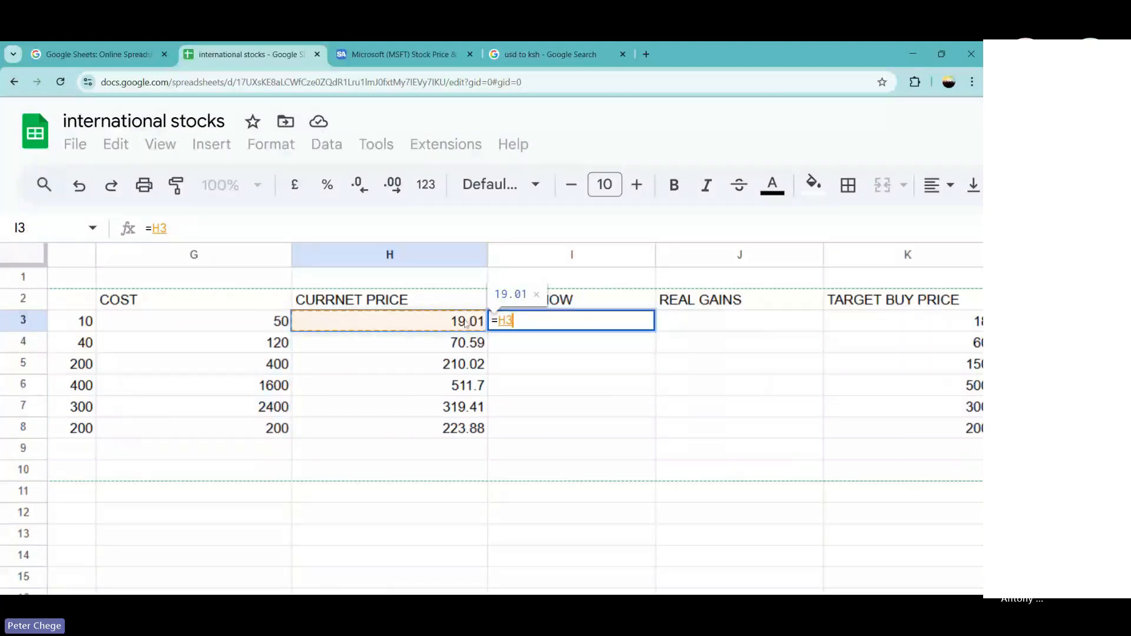
type("*")
scroll(465, 323, "left", 5)
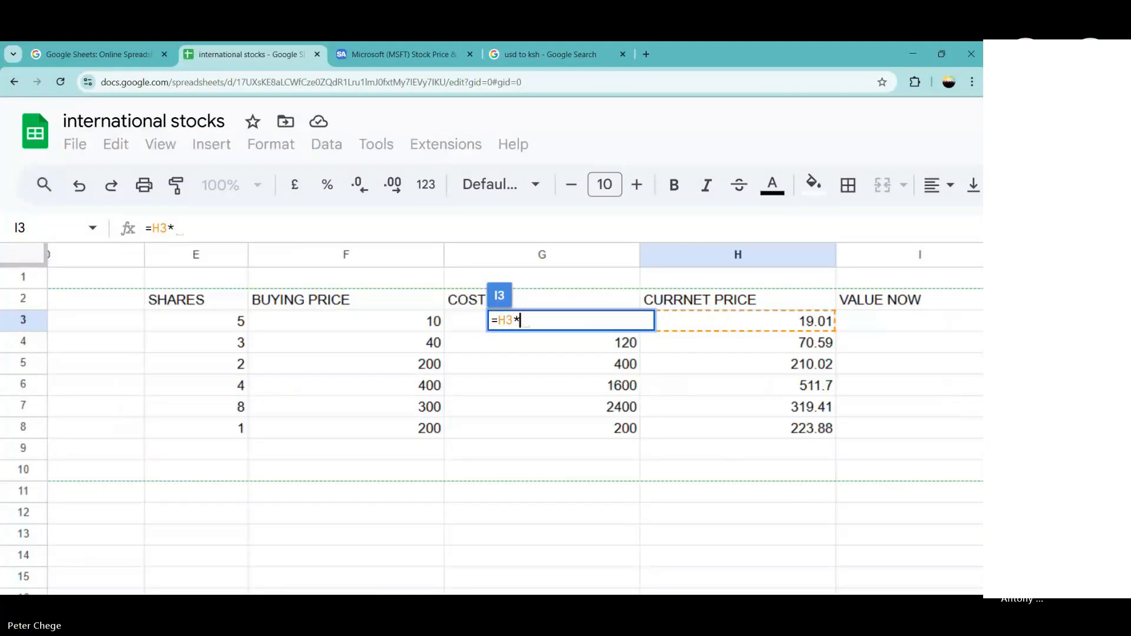
left_click(221, 323)
key("Return")
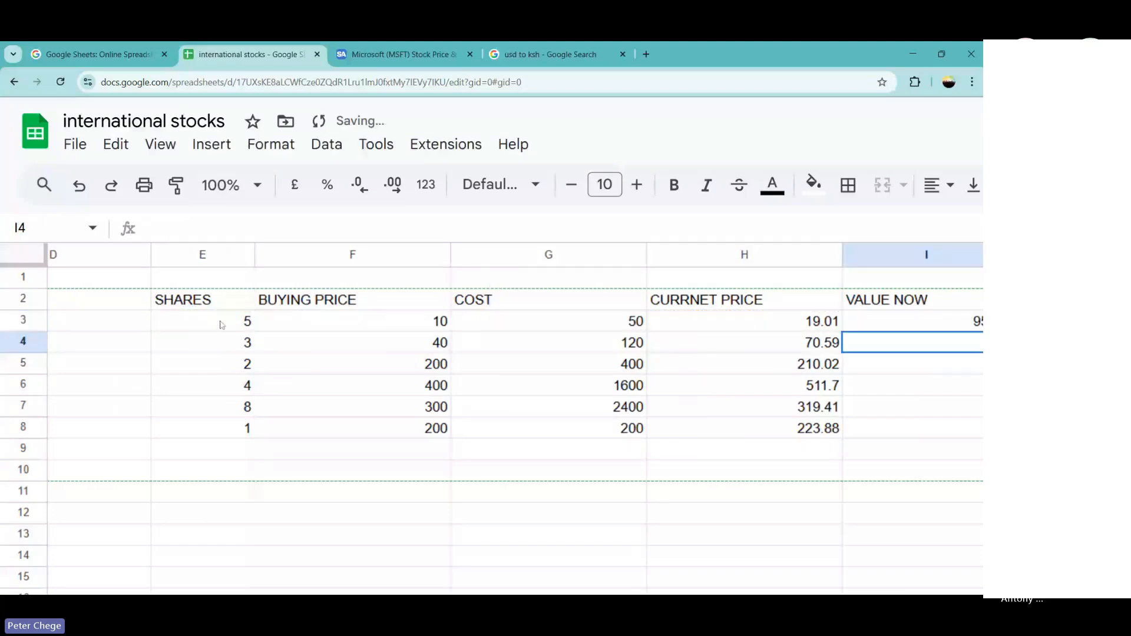
Fill the VALUE NOW formula from I3 down to I8.
scroll(222, 325, "right", 3)
left_click(677, 324)
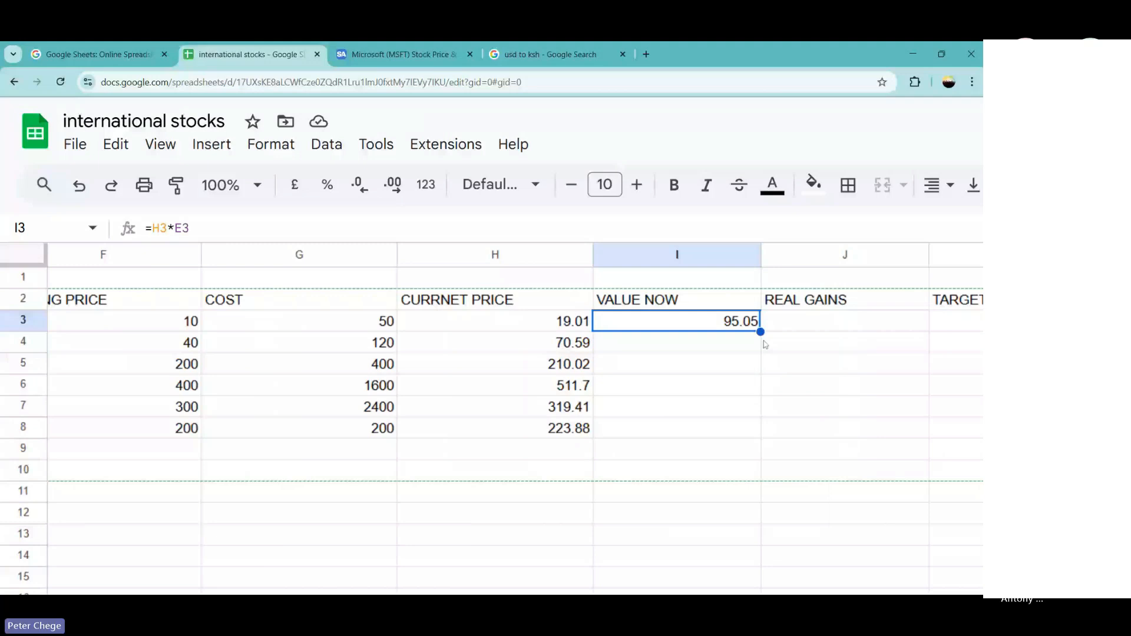
double_click(760, 331)
Calculate REAL GAINS in J3 as value now minus cost, =I3-G3, and fill it down to J8.
left_click(844, 321)
type("=")
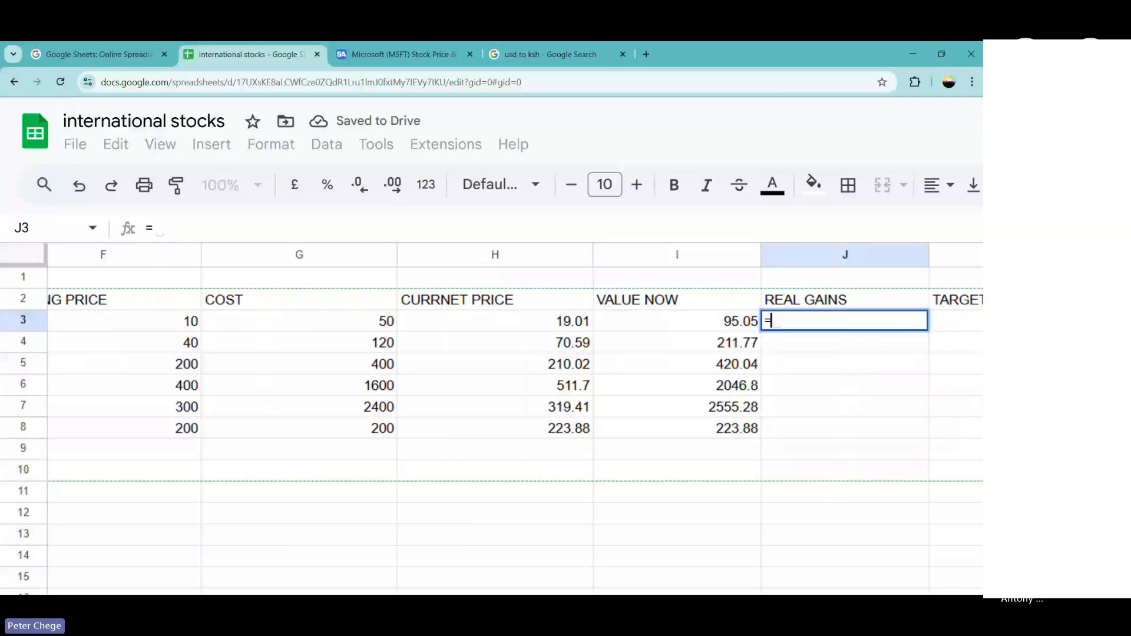
left_click(750, 324)
type("-")
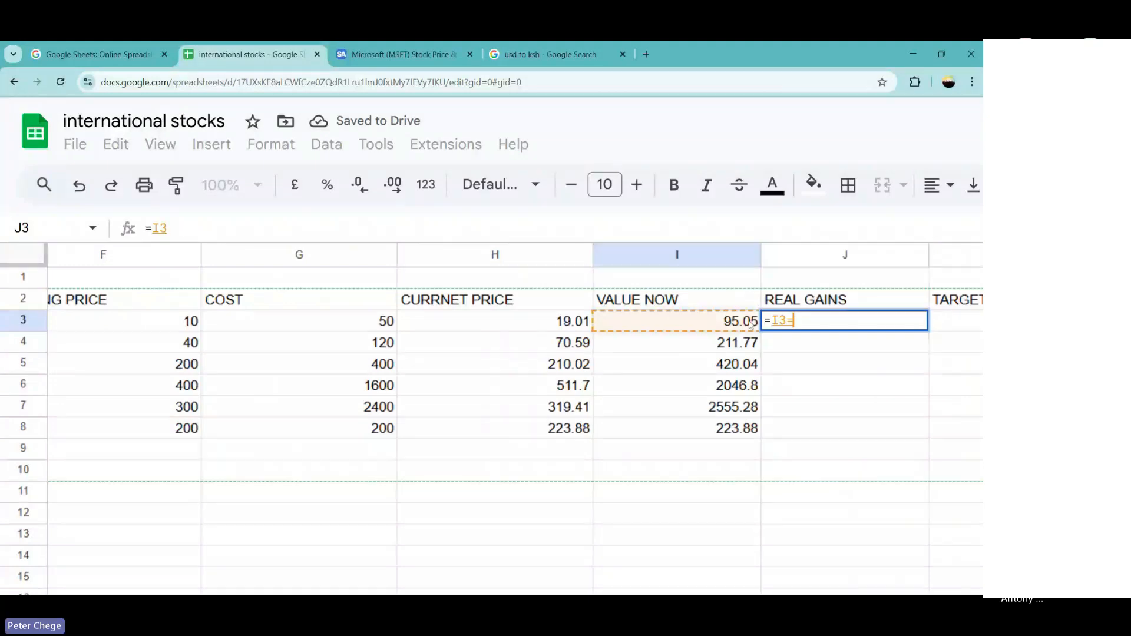
left_click(388, 328)
key("Return")
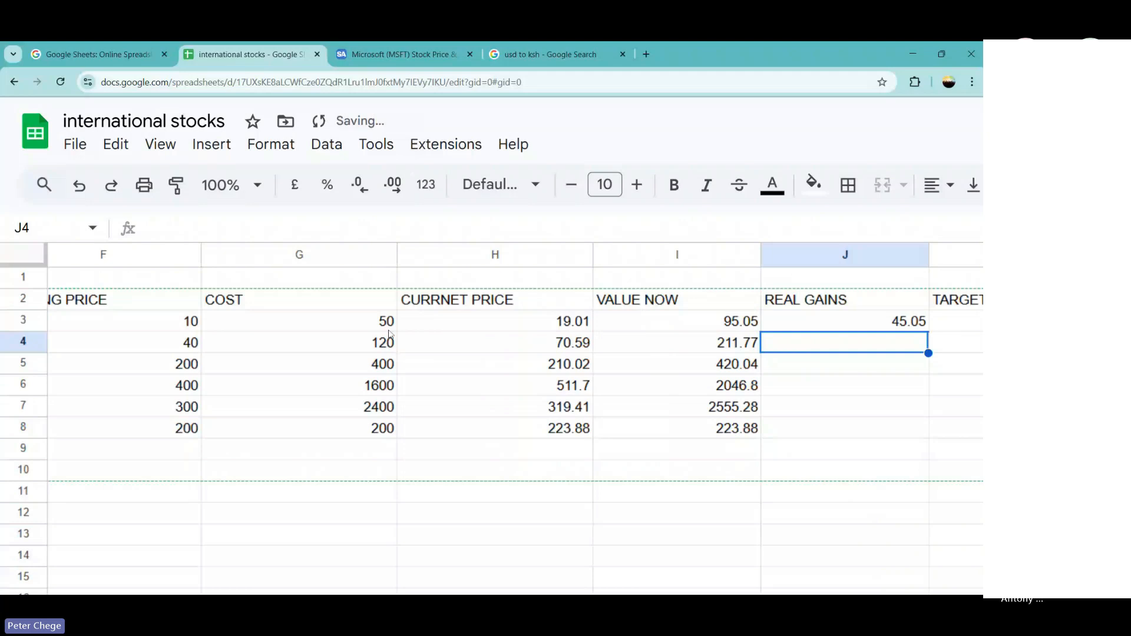
left_click(834, 327)
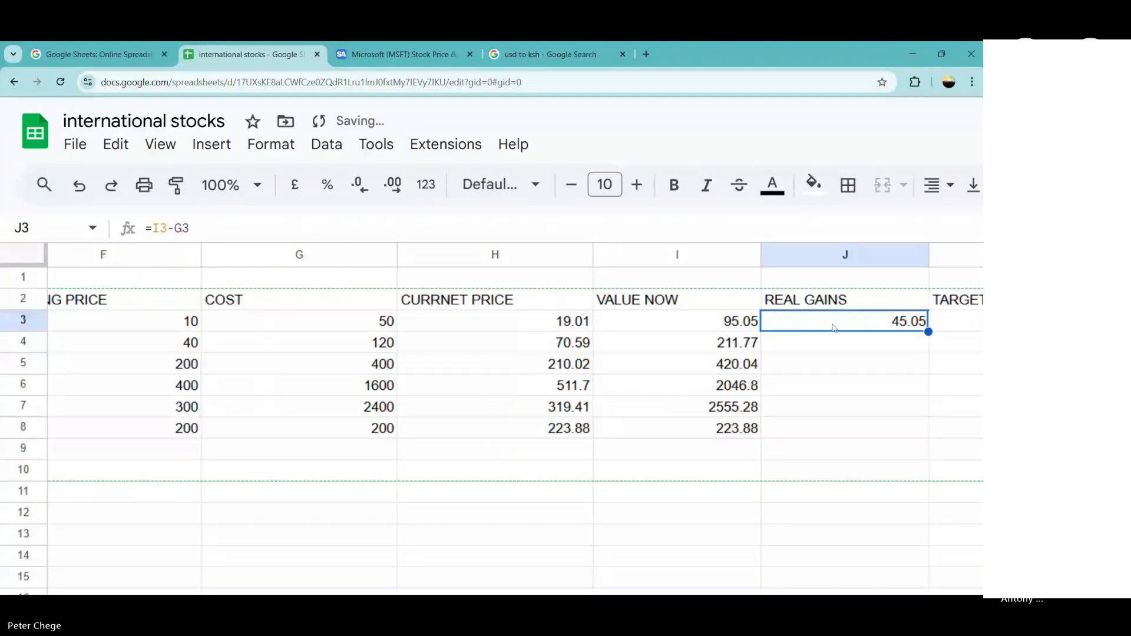
double_click(927, 332)
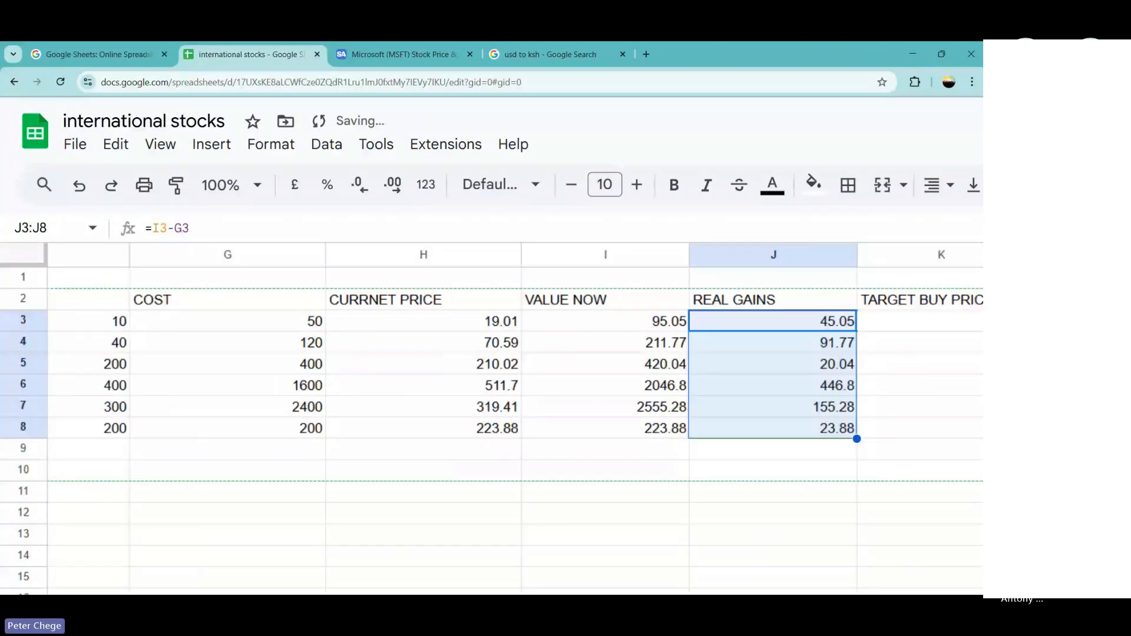
Calculate EXPECTED PROFIT in L3 as the target price times the shares, =K3*E3, and fill it down to L8.
scroll(868, 314, "right", 4)
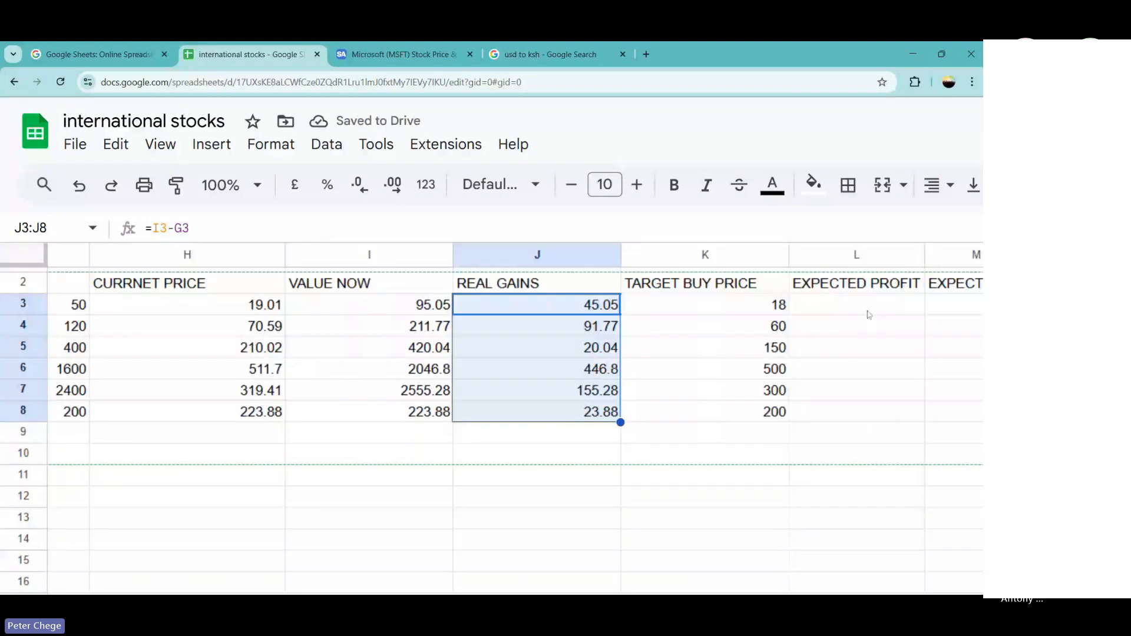
left_click(868, 314)
right_click(866, 314)
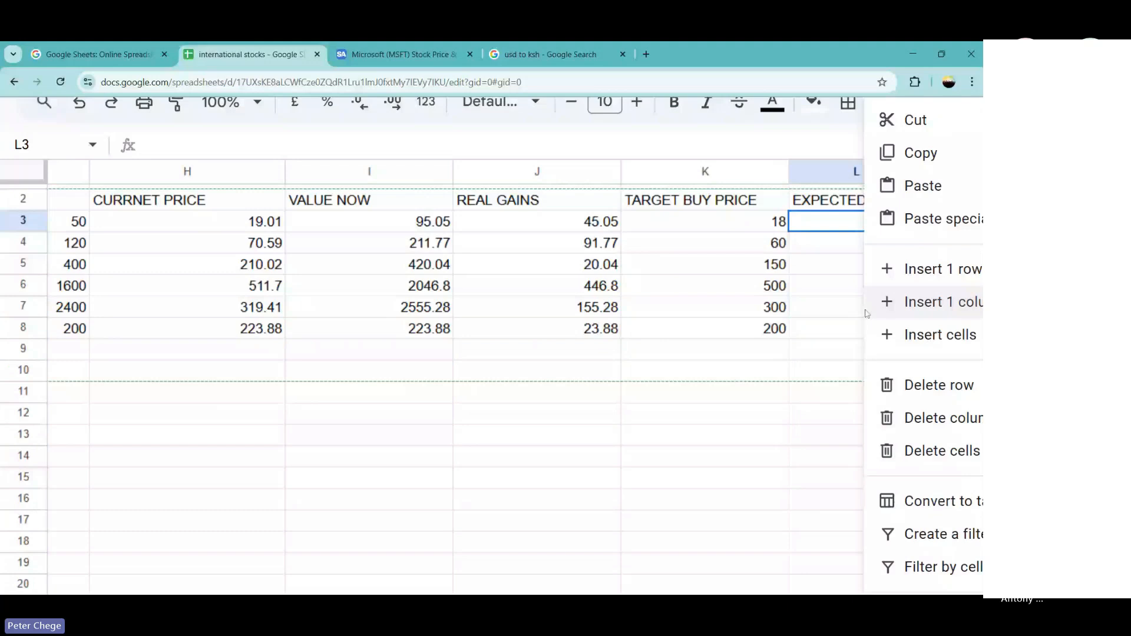
key("Escape")
type("=")
left_click(767, 229)
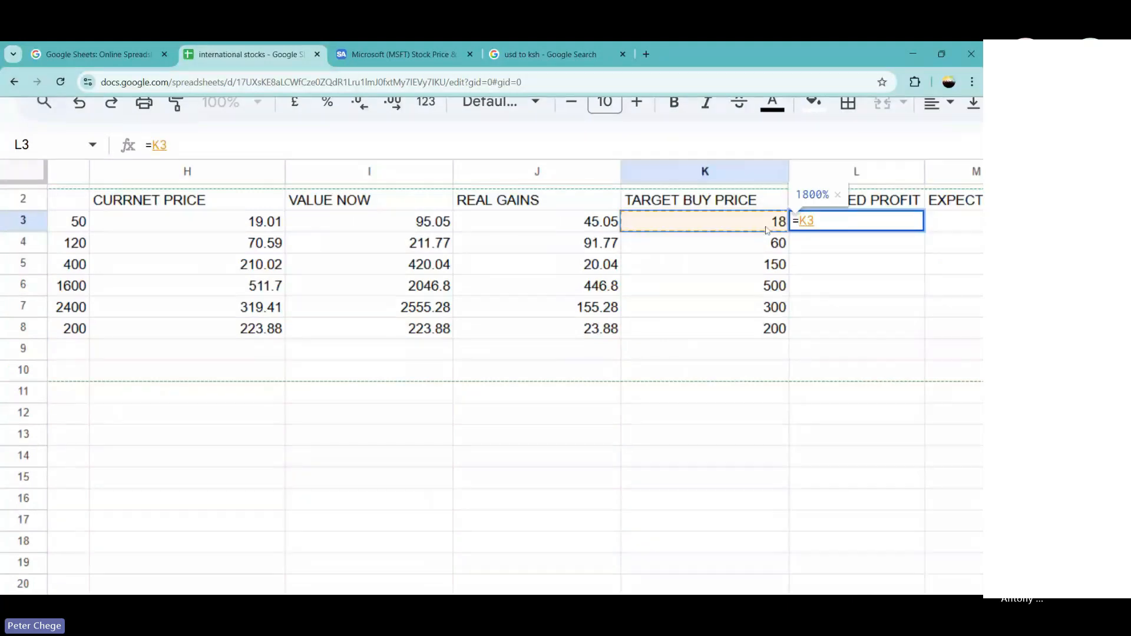
type("*")
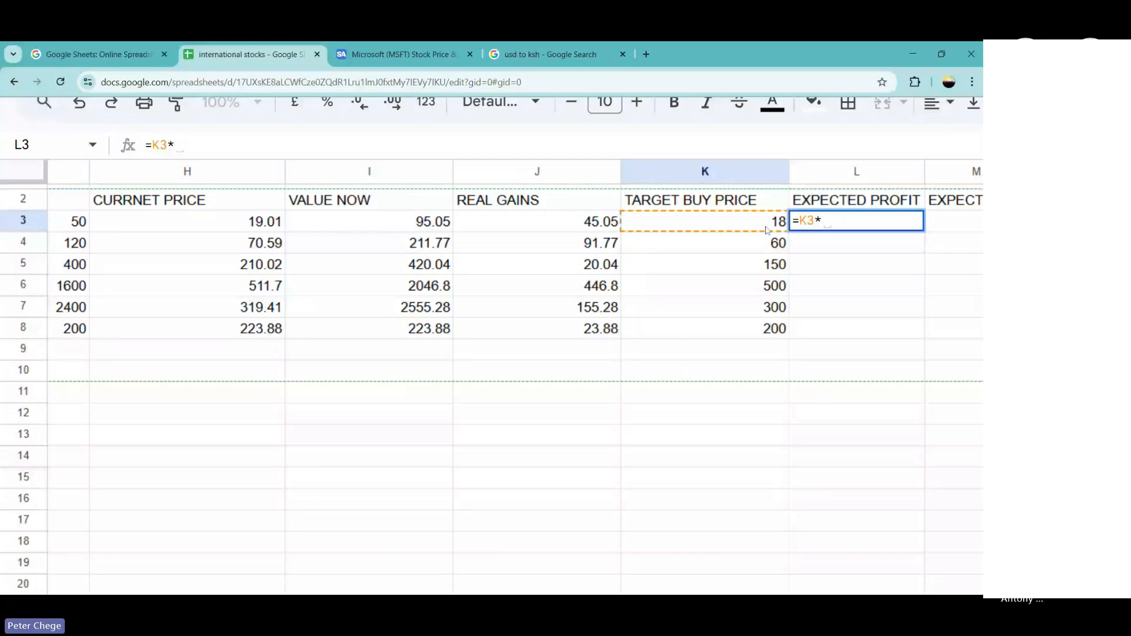
scroll(115, 244, "left", 5)
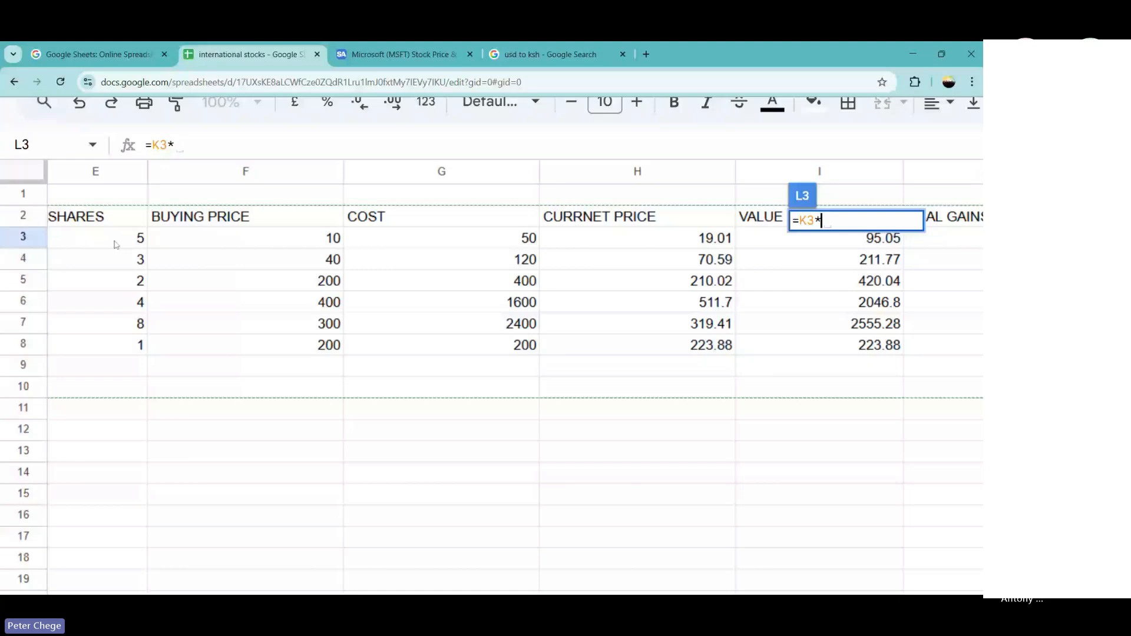
left_click(115, 244)
key("Return")
key("Up")
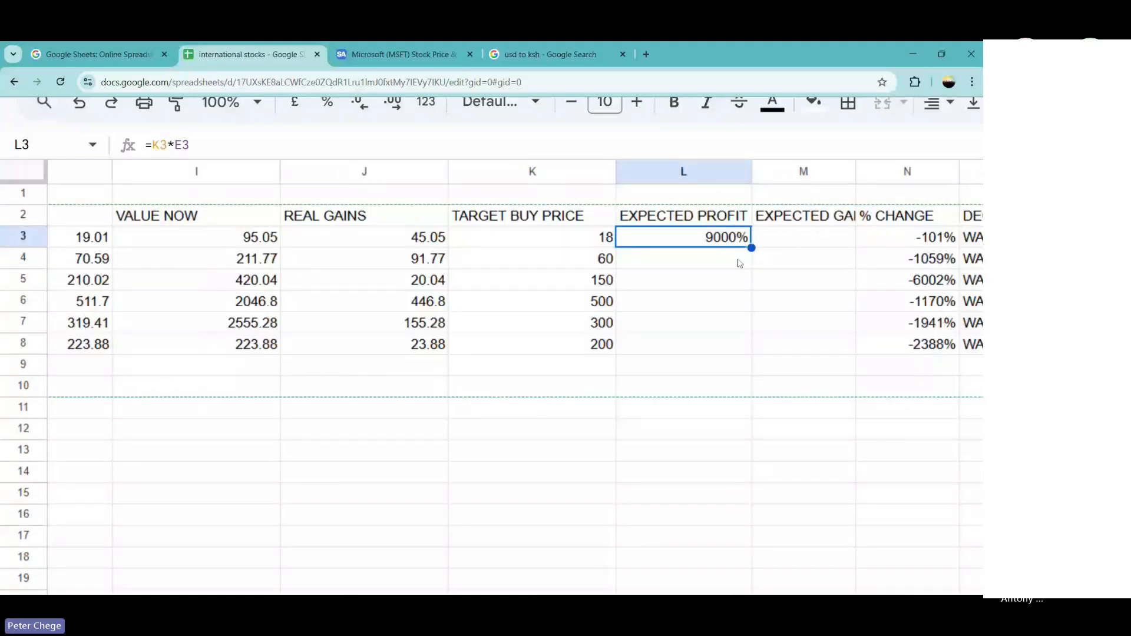
left_click_drag(751, 248, 742, 344)
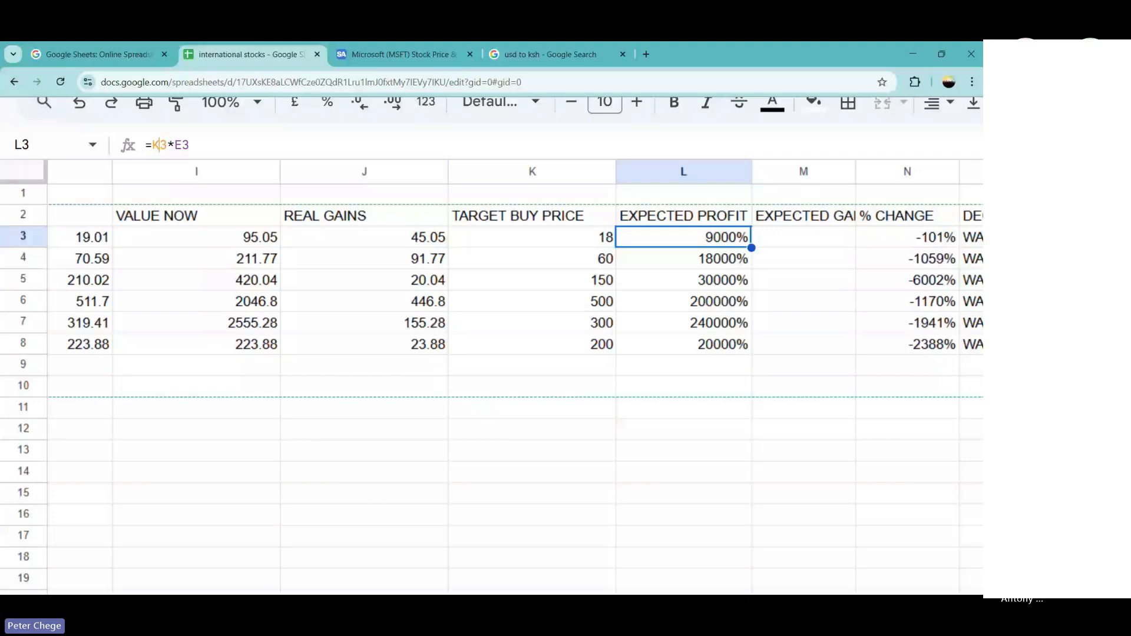
Change the EXPECTED PROFIT formula in L3 to the target price minus the cost, =(K3-G3).
left_click(158, 145)
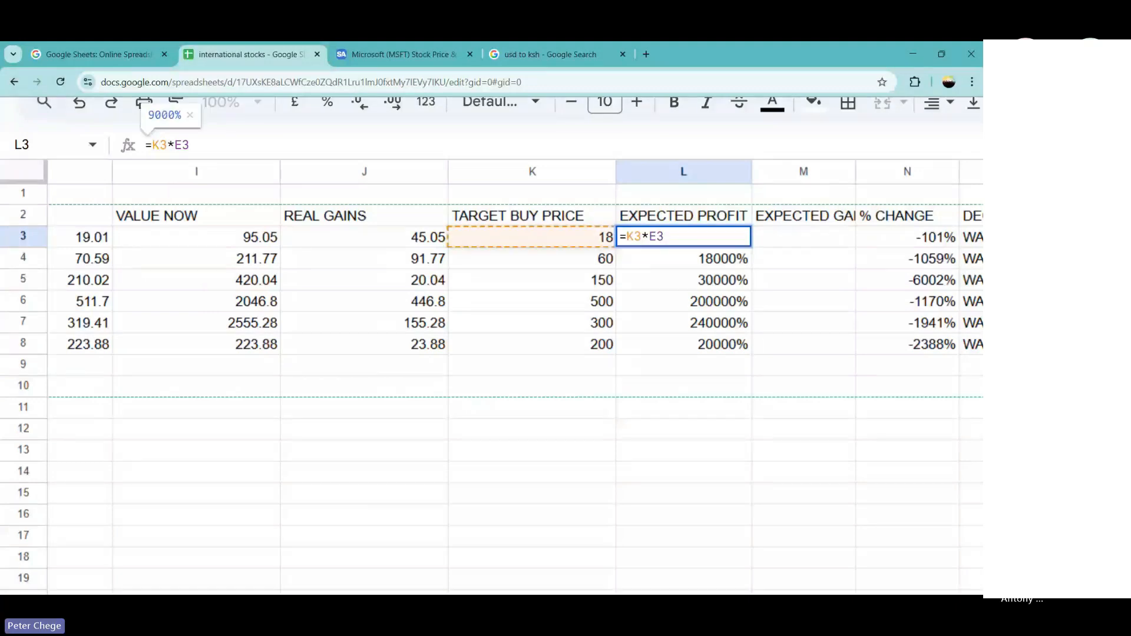
type("(")
left_click(174, 145)
type("-")
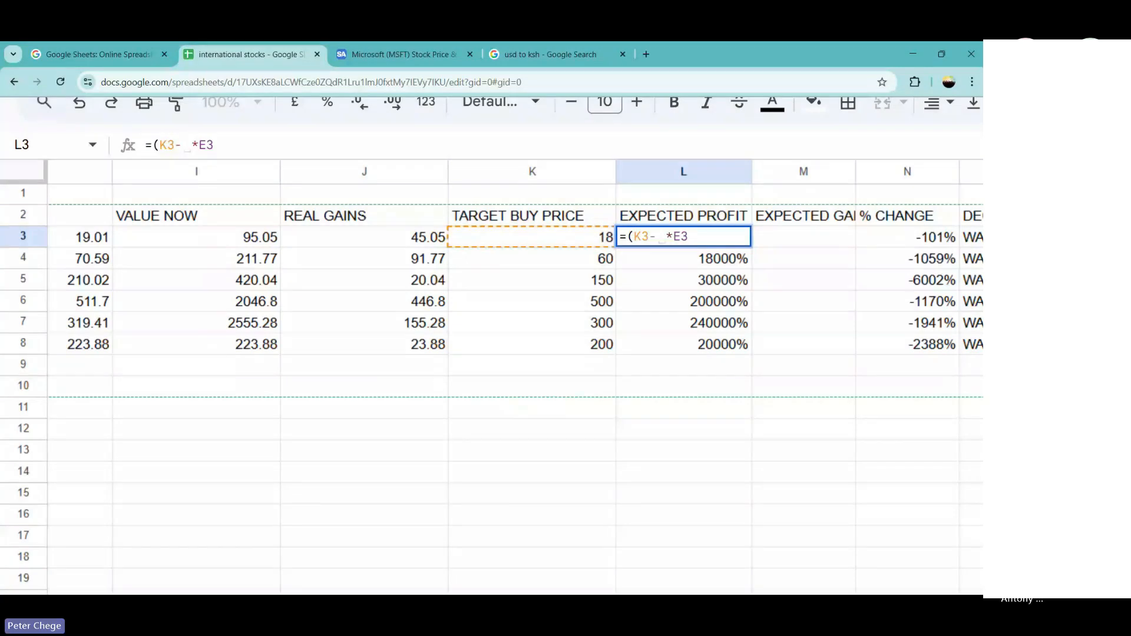
scroll(491, 377, "left", 3)
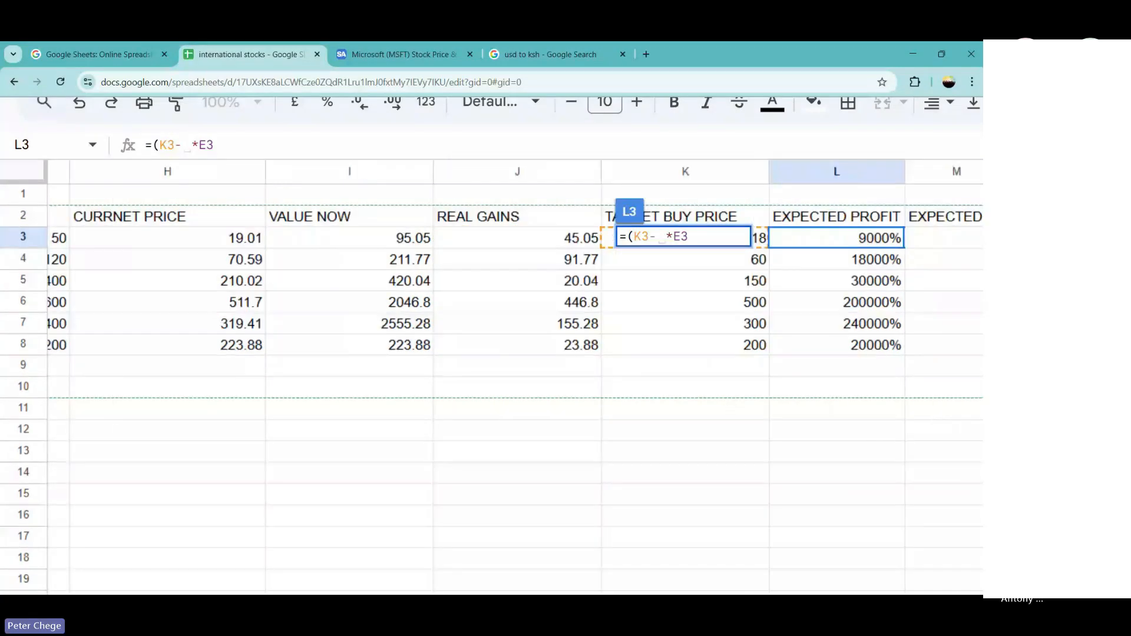
scroll(80, 259, "left", 2)
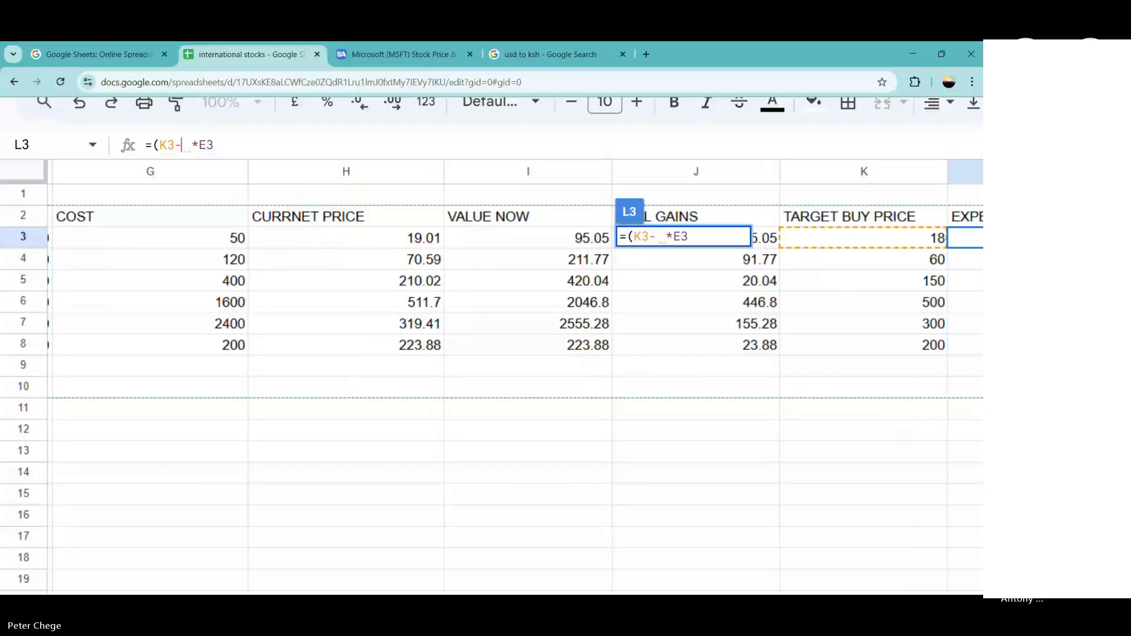
left_click(151, 239)
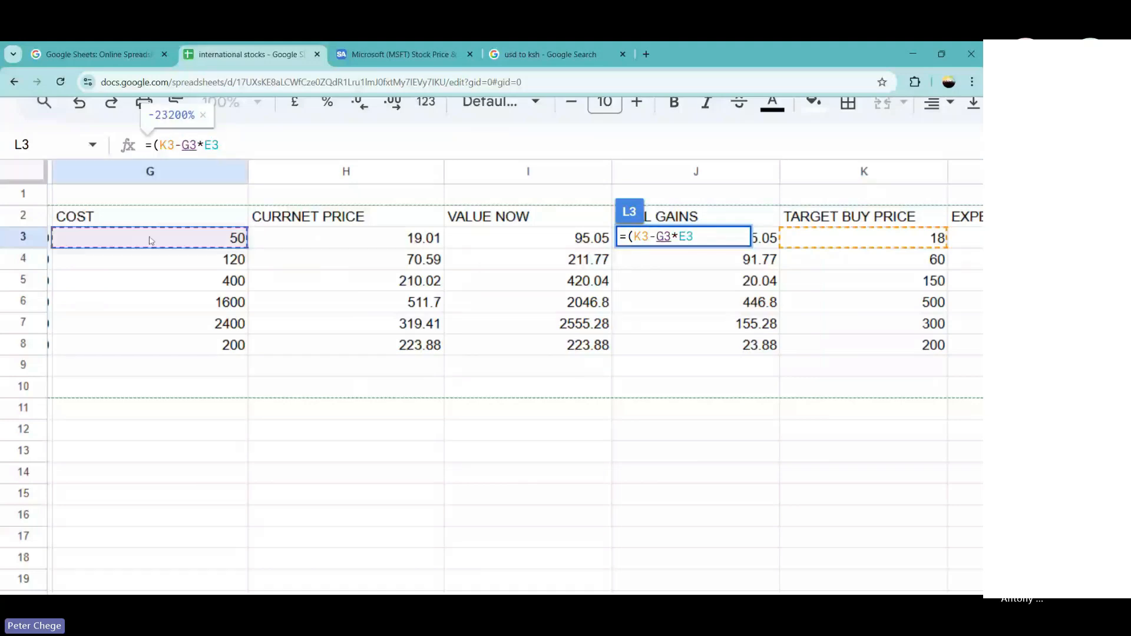
type(")")
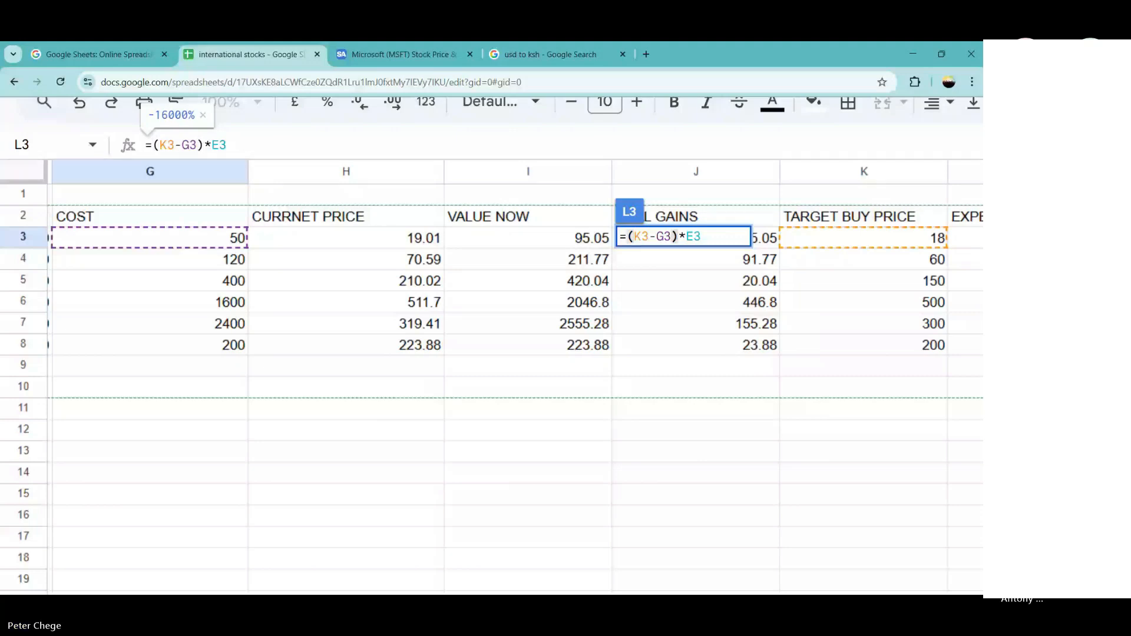
key("BackSpace")
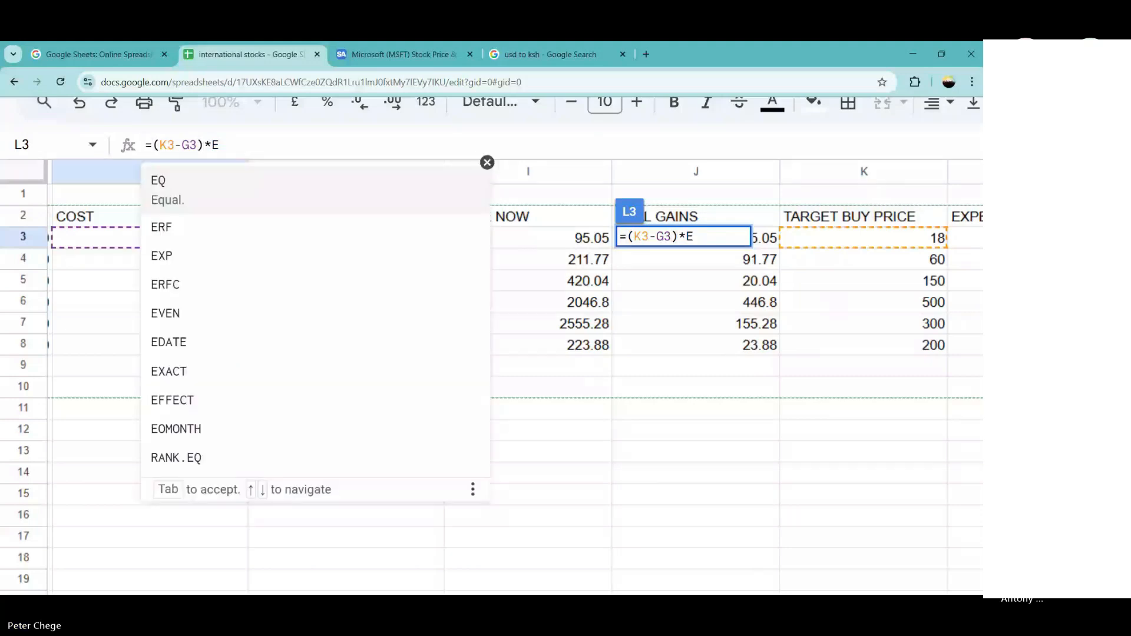
key("Return")
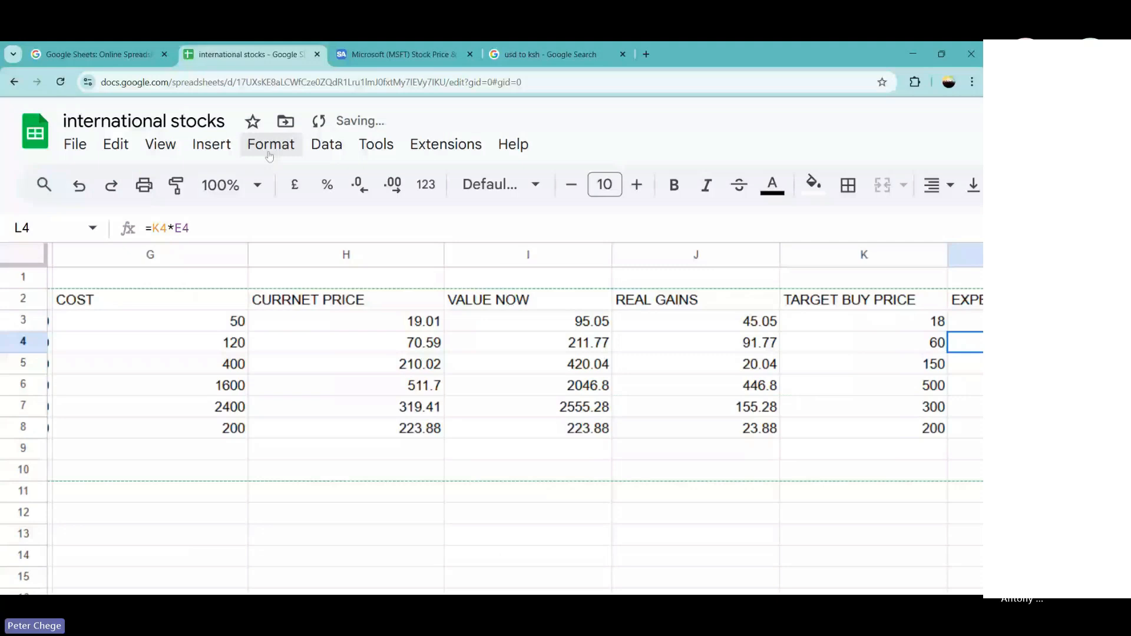
scroll(730, 304, "right", 3)
left_click(730, 303)
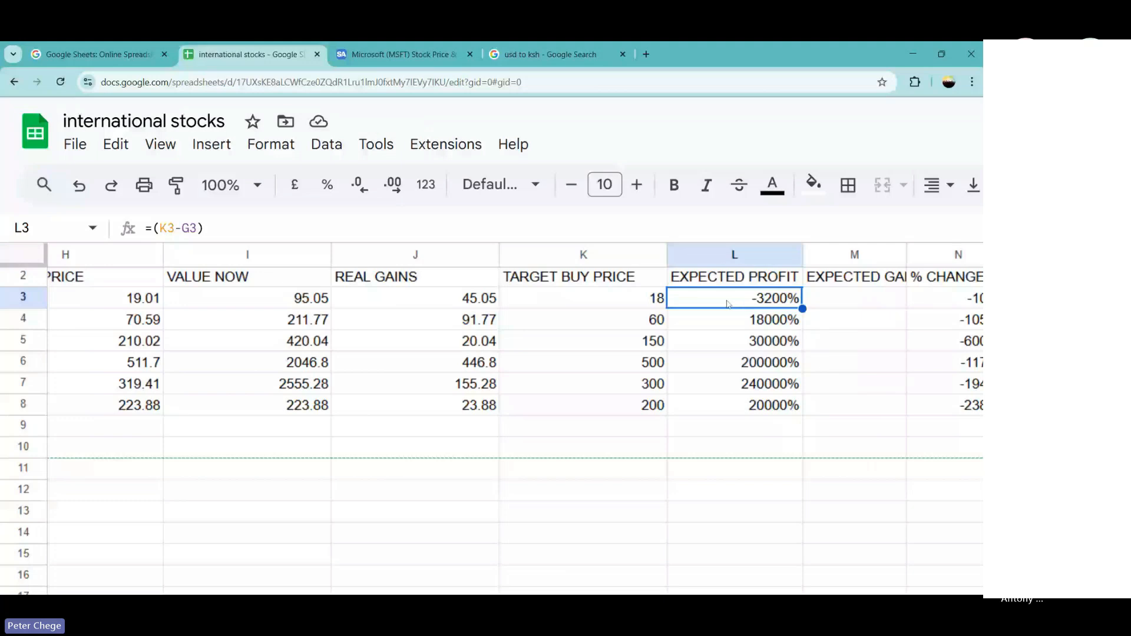
Insert a column before EXPECTED PROFIT and title it EXPECTED GAINS in L2.
left_click(618, 277)
scroll(619, 259, "up", 1)
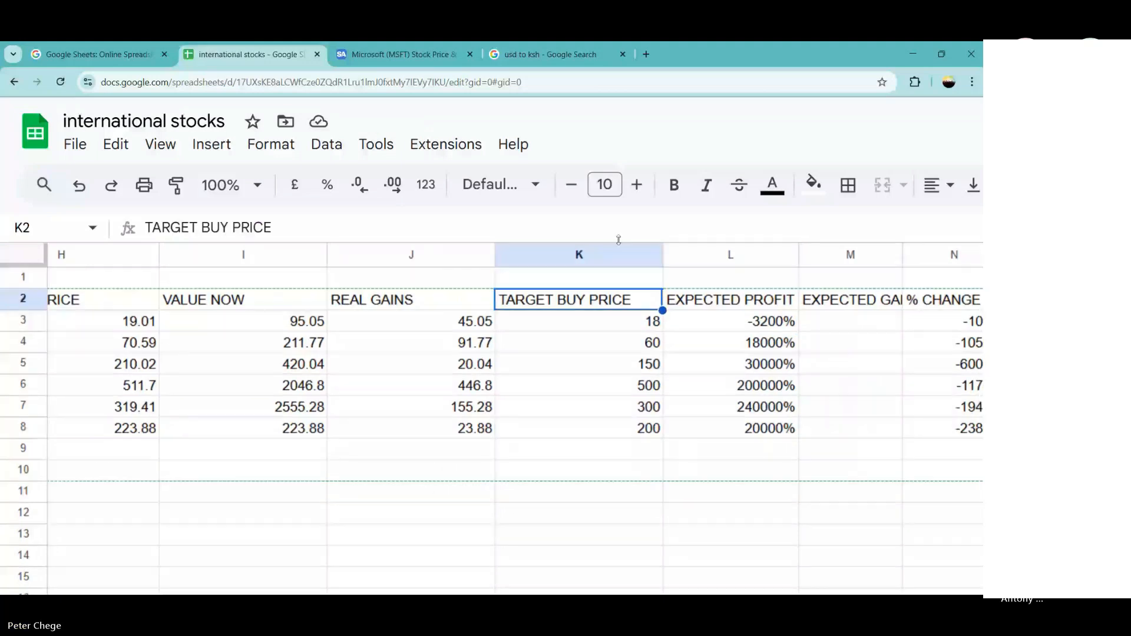
right_click(720, 245)
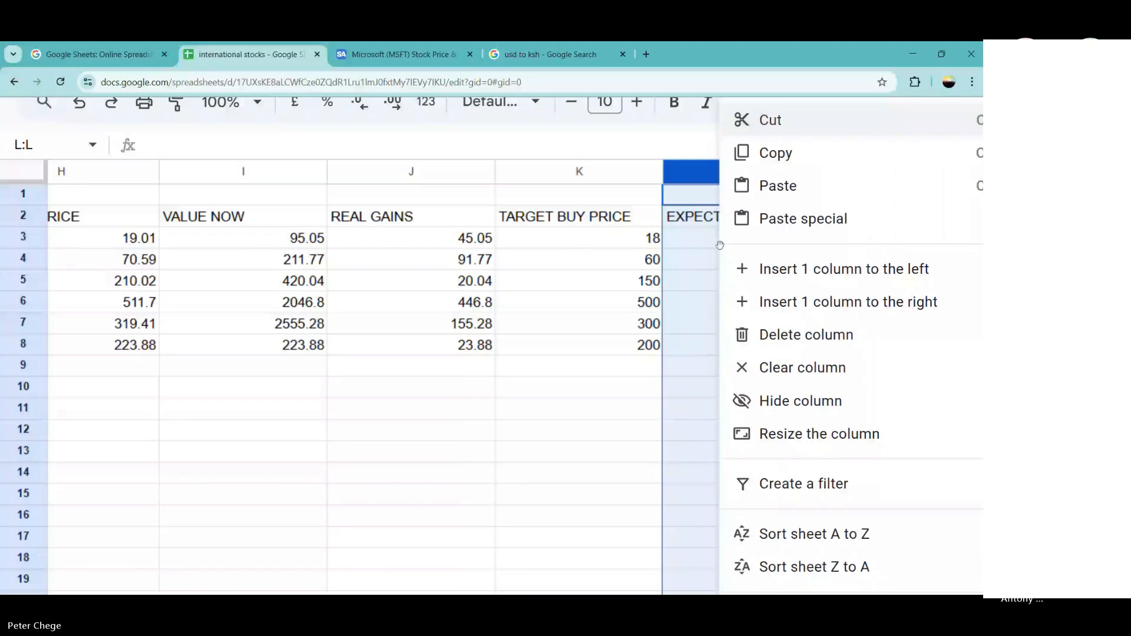
left_click(743, 269)
left_click(721, 219)
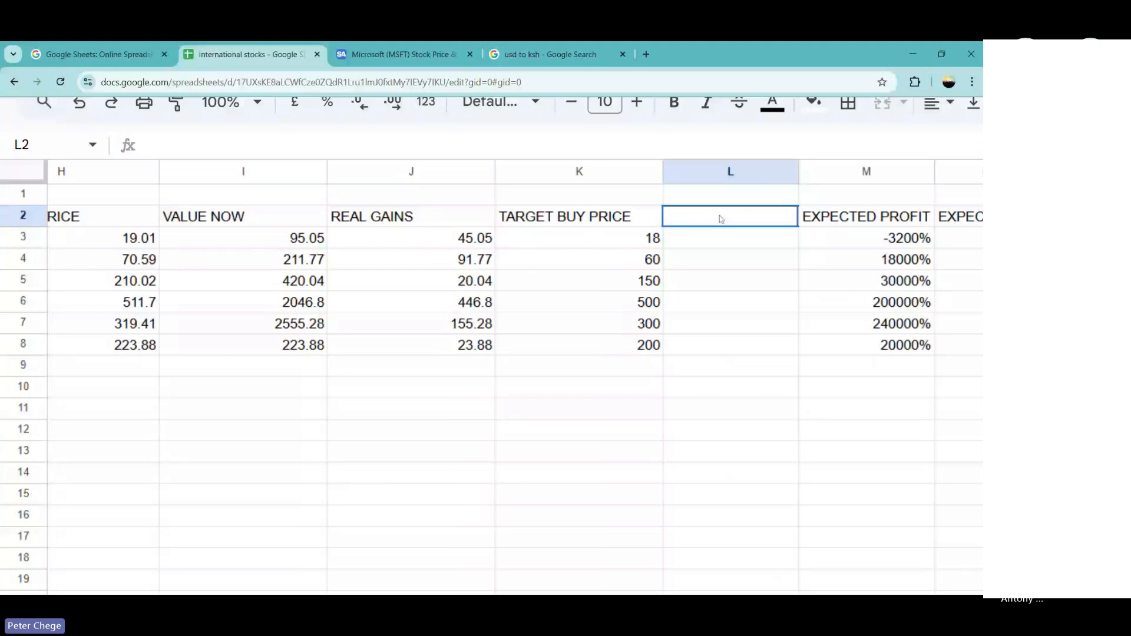
type("EXPECTED GAINS")
Calculate EXPECTED GAINS in L3 as the target price times the shares, =K3*E3.
left_click(715, 243)
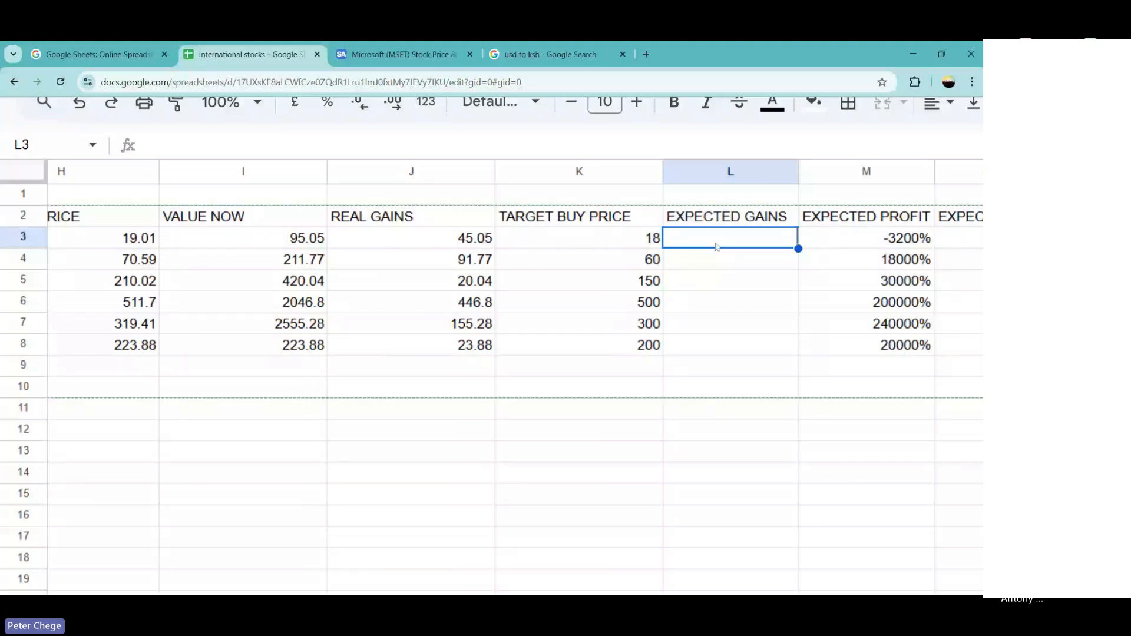
type("=")
left_click(648, 246)
type("*")
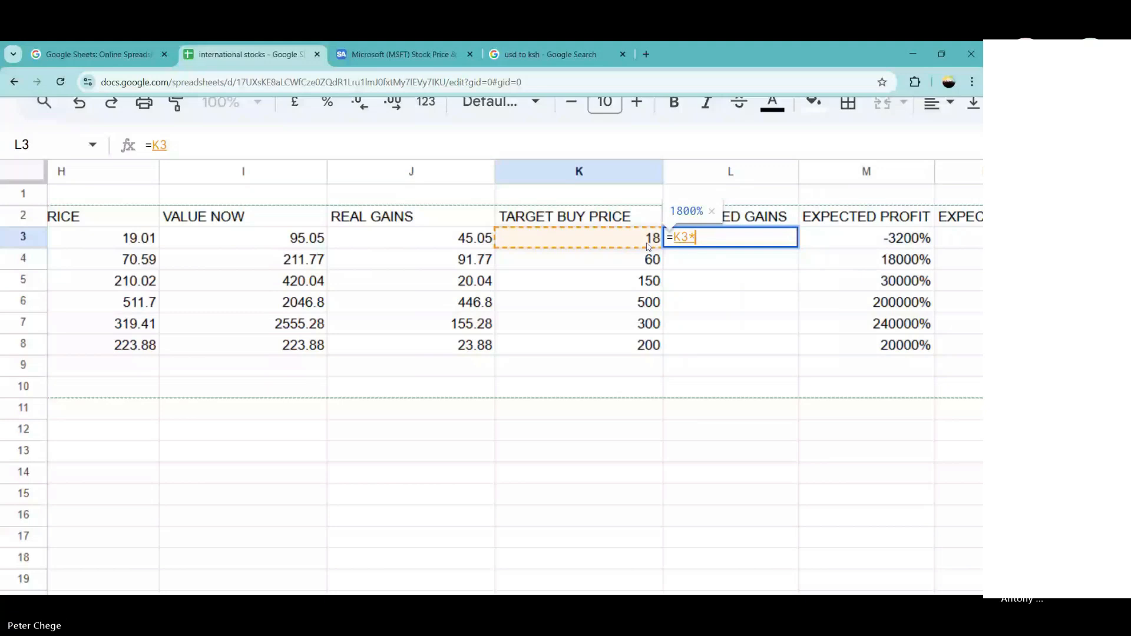
key("Return")
scroll(647, 246, "left", 5)
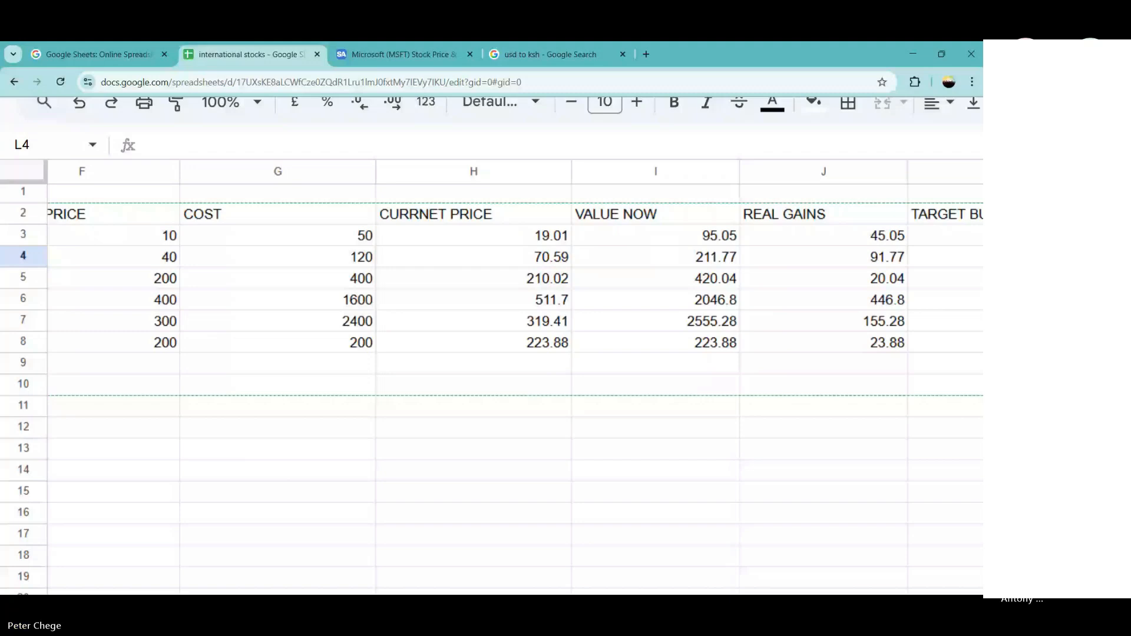
Format L3 as a plain number with two decimals and accept the suggested fill down to L8.
key("Up")
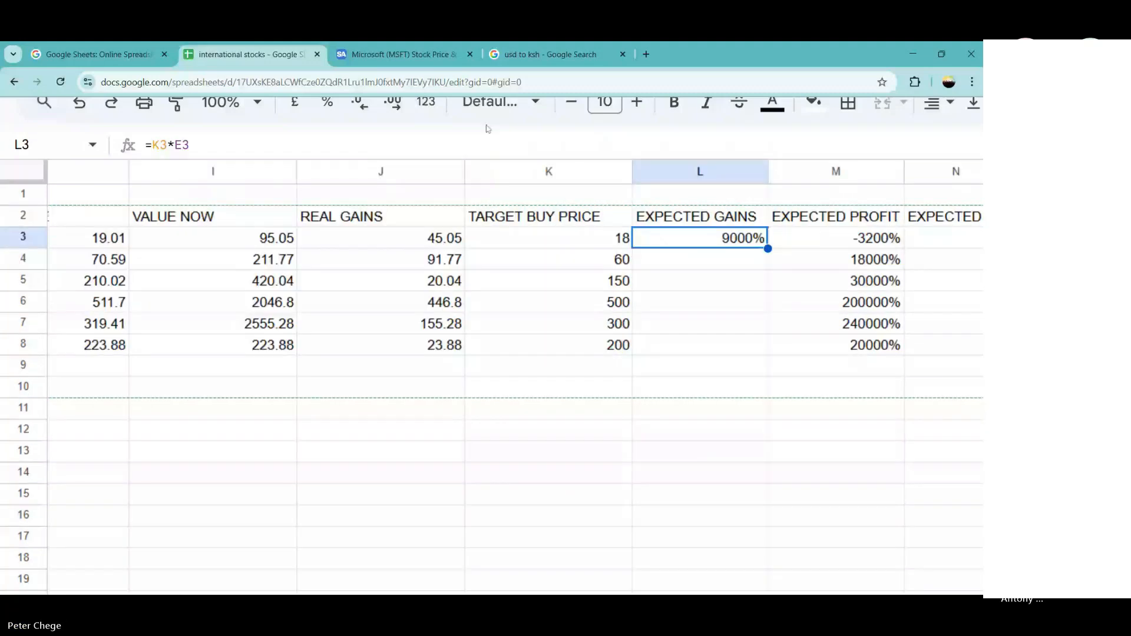
key("ctrl+shift+5")
scroll(487, 129, "up", 1)
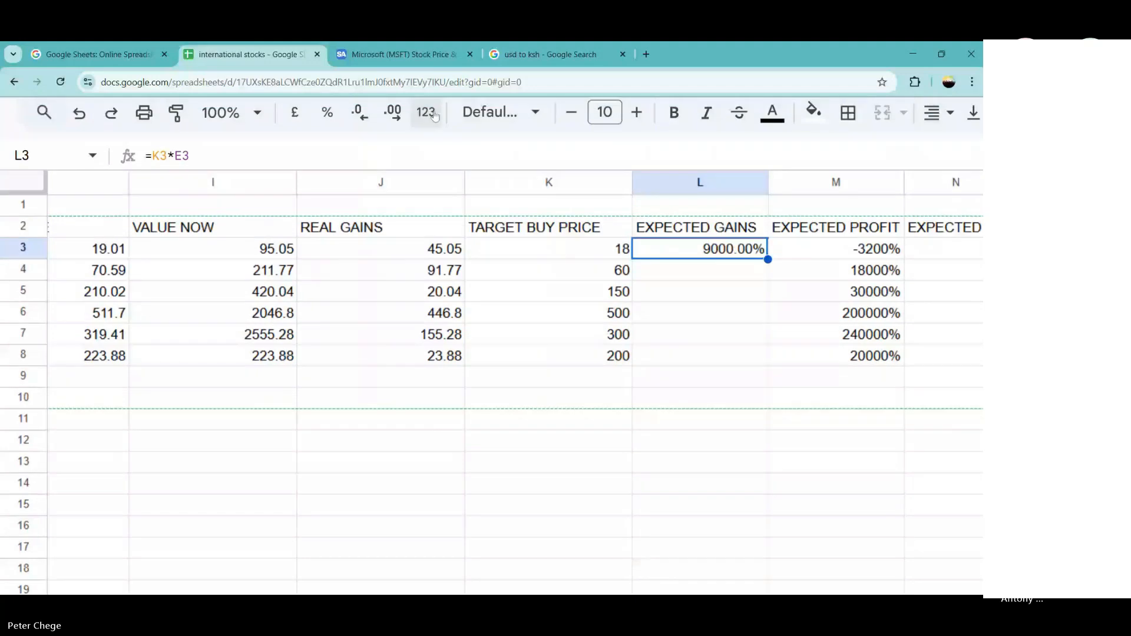
key("ctrl+shift+1")
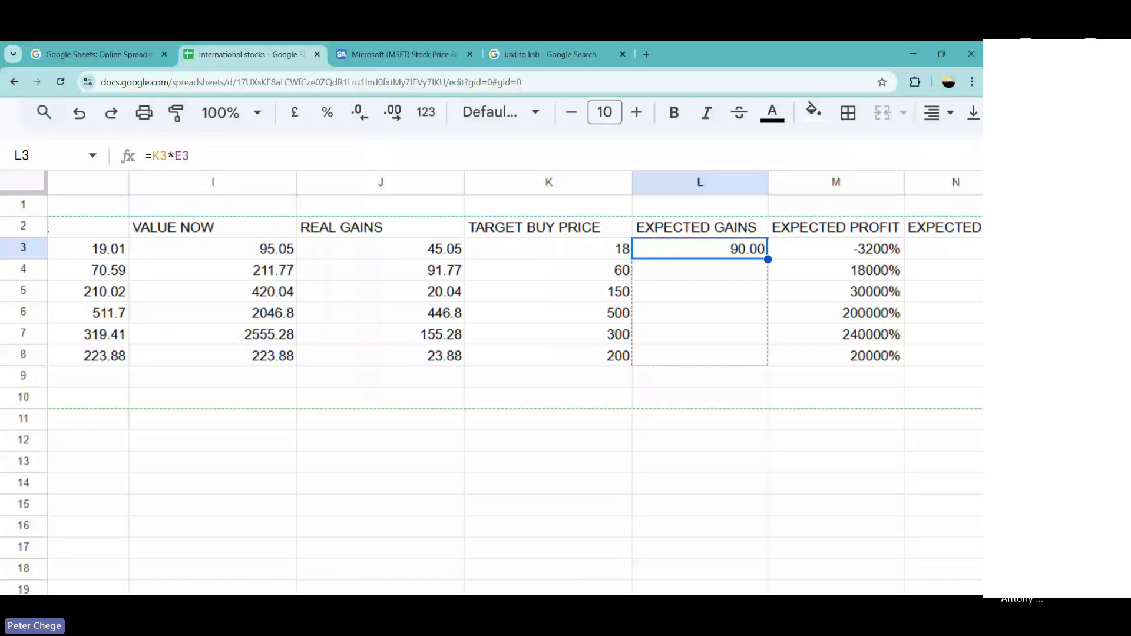
key("ctrl+Return")
Replace the EXPECTED PROFIT formula in M3 with expected gains minus cost, =L3-G3.
left_click(842, 250)
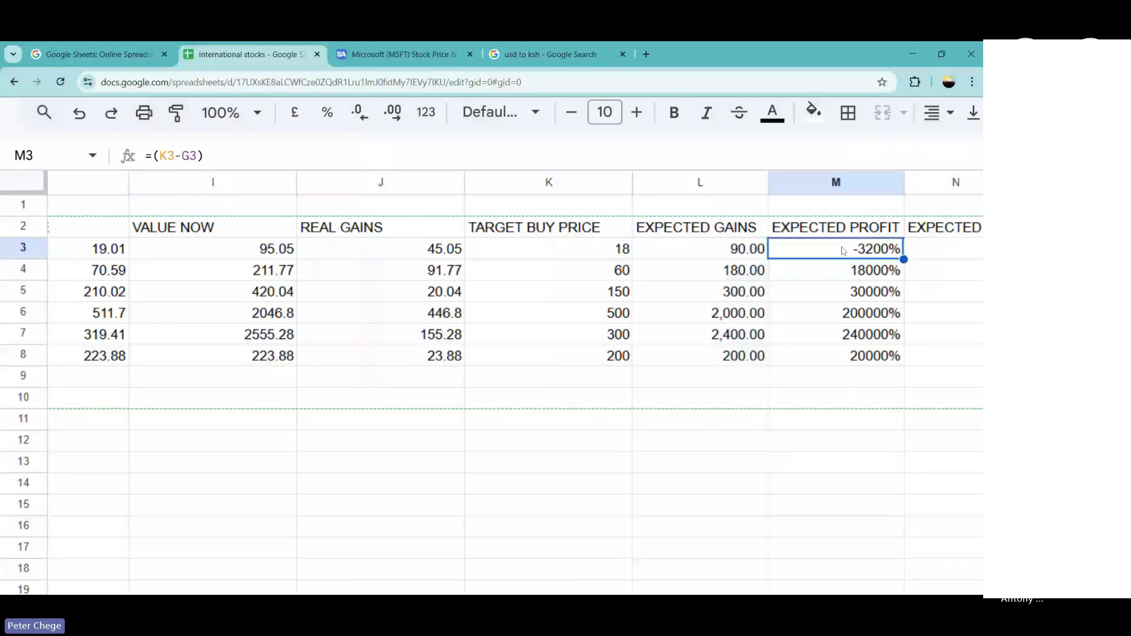
type("=")
left_click(746, 250)
type("-")
scroll(745, 249, "left", 6)
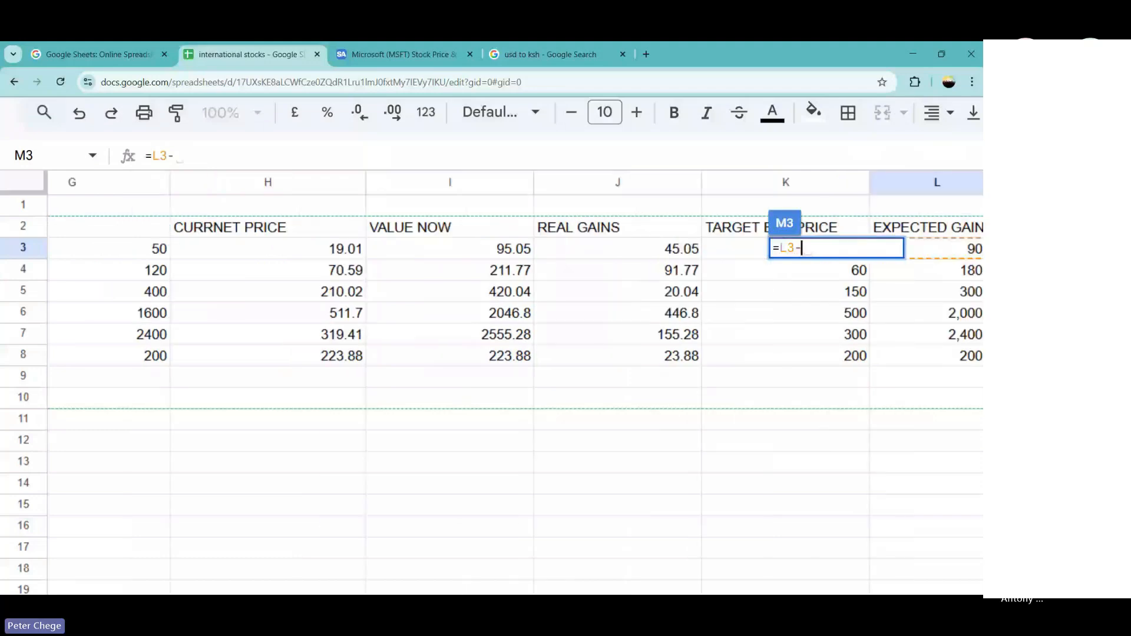
left_click(300, 483)
left_click(368, 249)
key("Return")
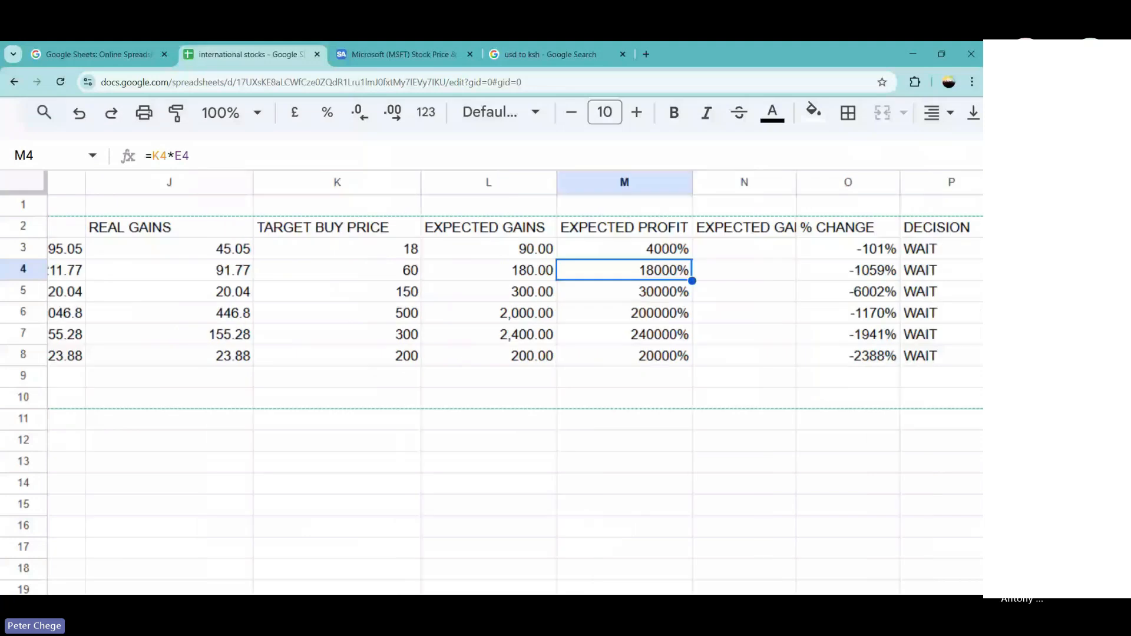
key("Up")
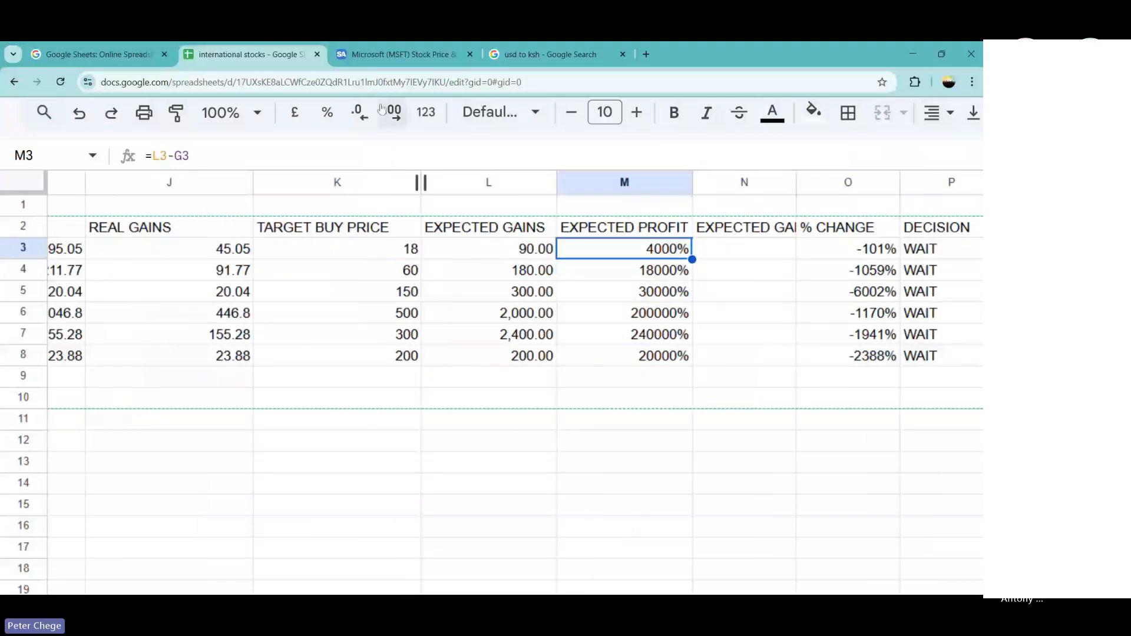
Format M3 as a plain number with two decimals and fill its EXPECTED PROFIT formula down to M8.
left_click(382, 108)
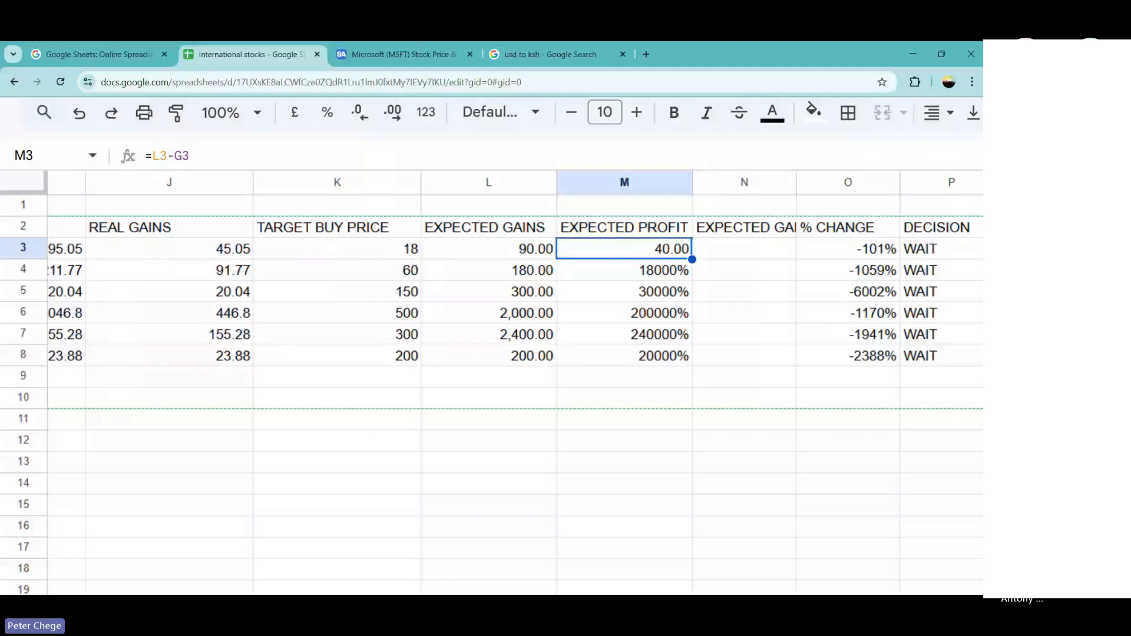
double_click(692, 259)
Clear the leftover EXPECTED GAINS heading and any other contents from column N.
left_click(744, 249)
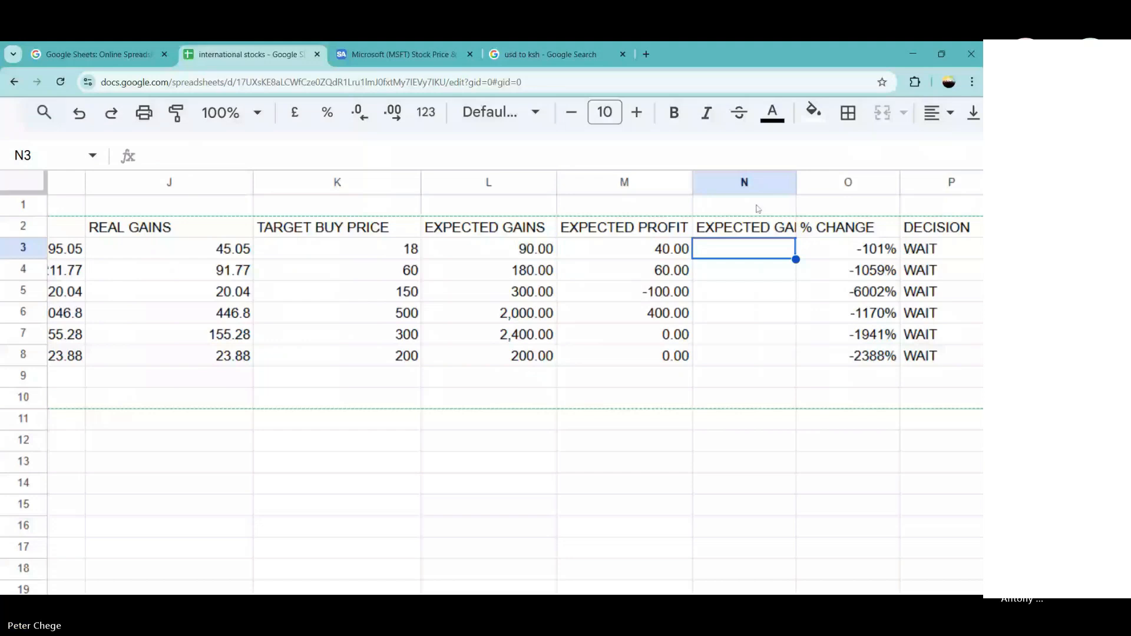
left_click(757, 182)
key("Delete")
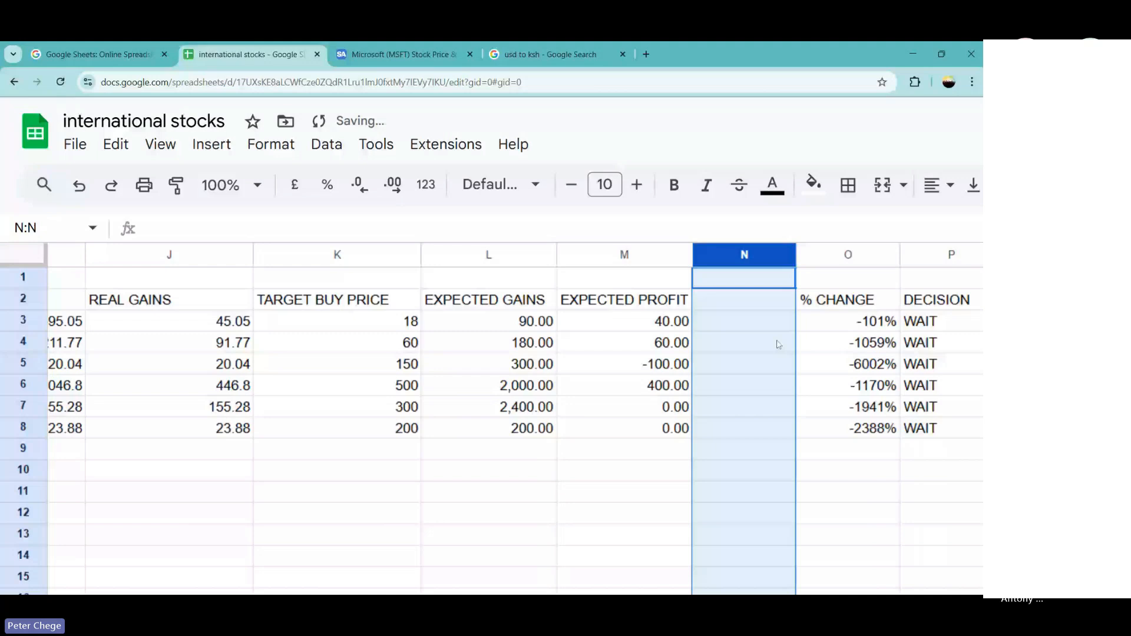
left_click(825, 363)
Total the REAL GAINS column in J9 with =SUM(J3:J8).
scroll(824, 364, "left", 8)
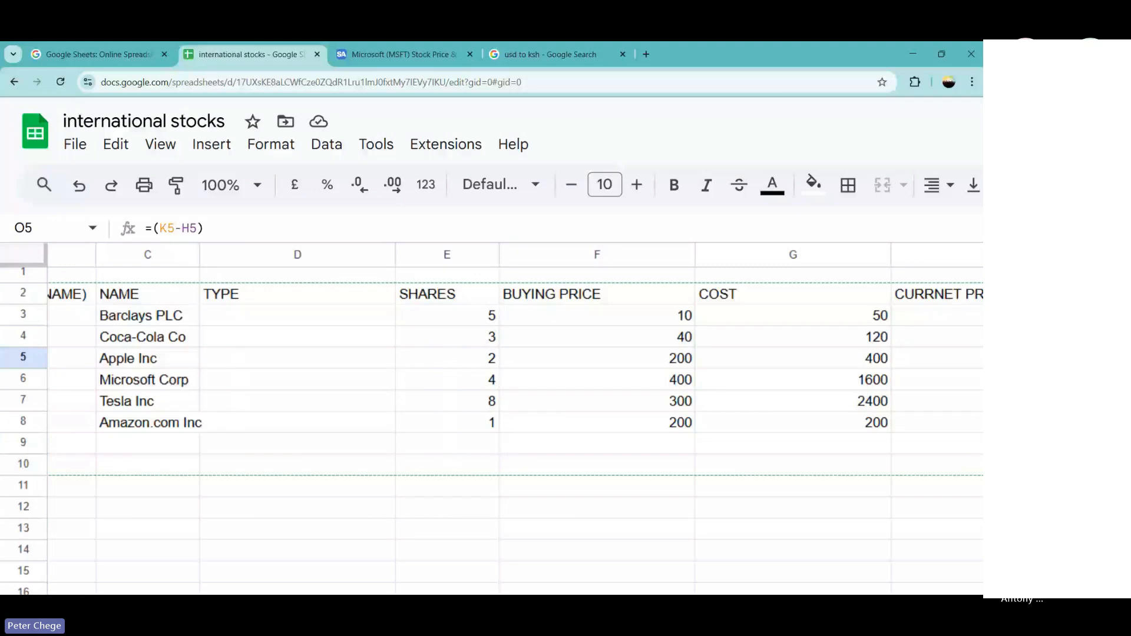
scroll(515, 392, "left", 2)
scroll(515, 392, "down", 1)
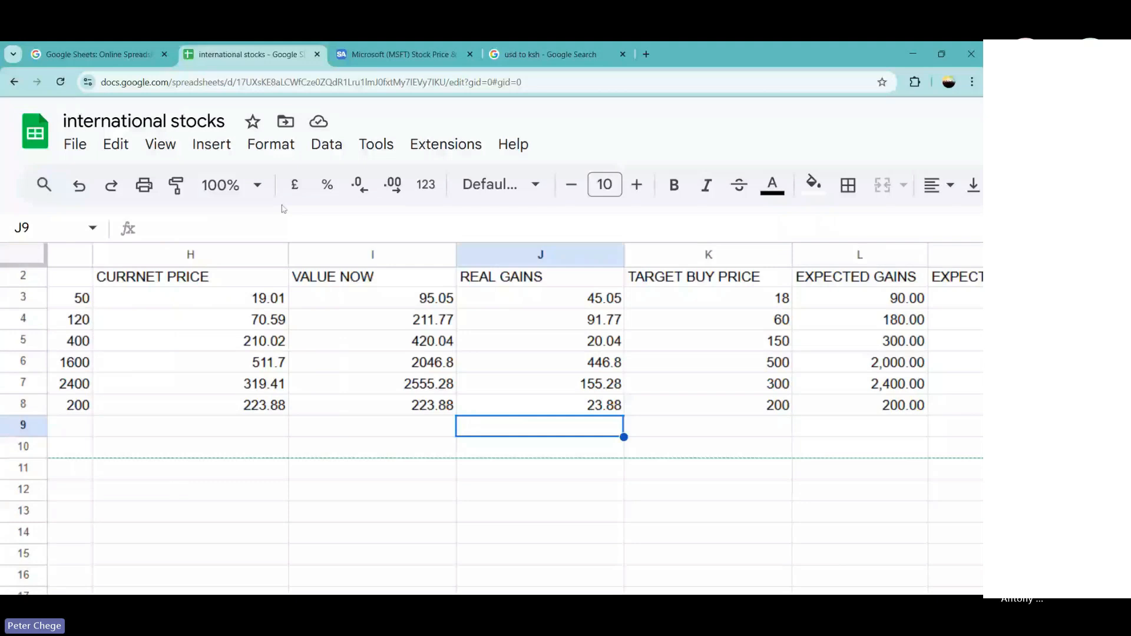
scroll(282, 208, "right", 10)
left_click(686, 185)
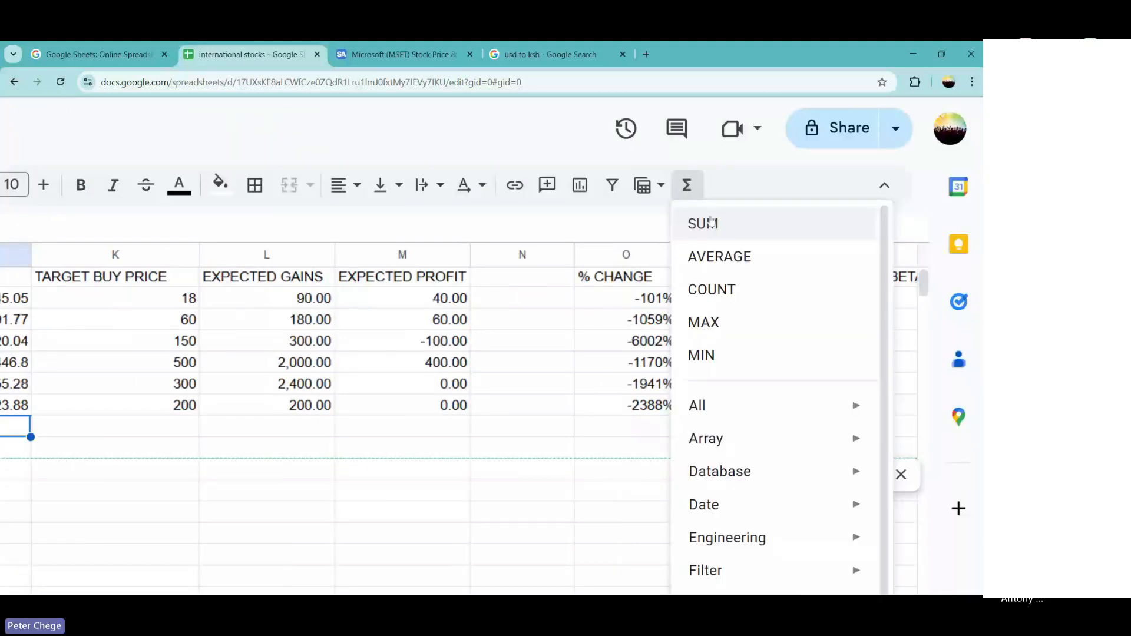
left_click(17, 447)
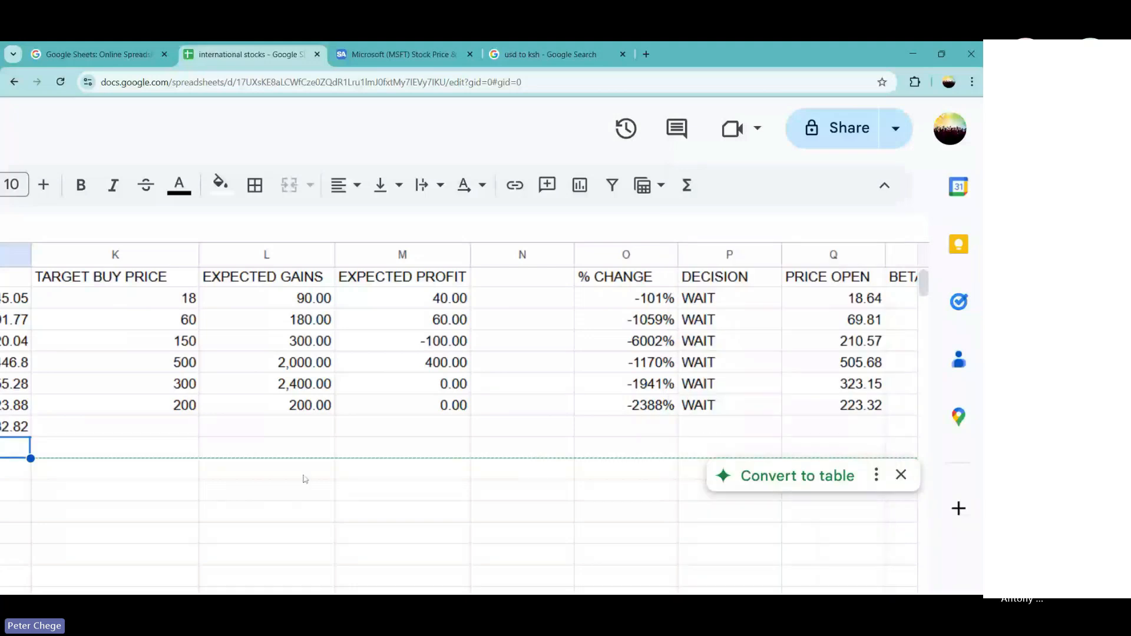
Total the EXPECTED GAINS column in L9 with =SUM(L3:L8).
left_click(318, 426)
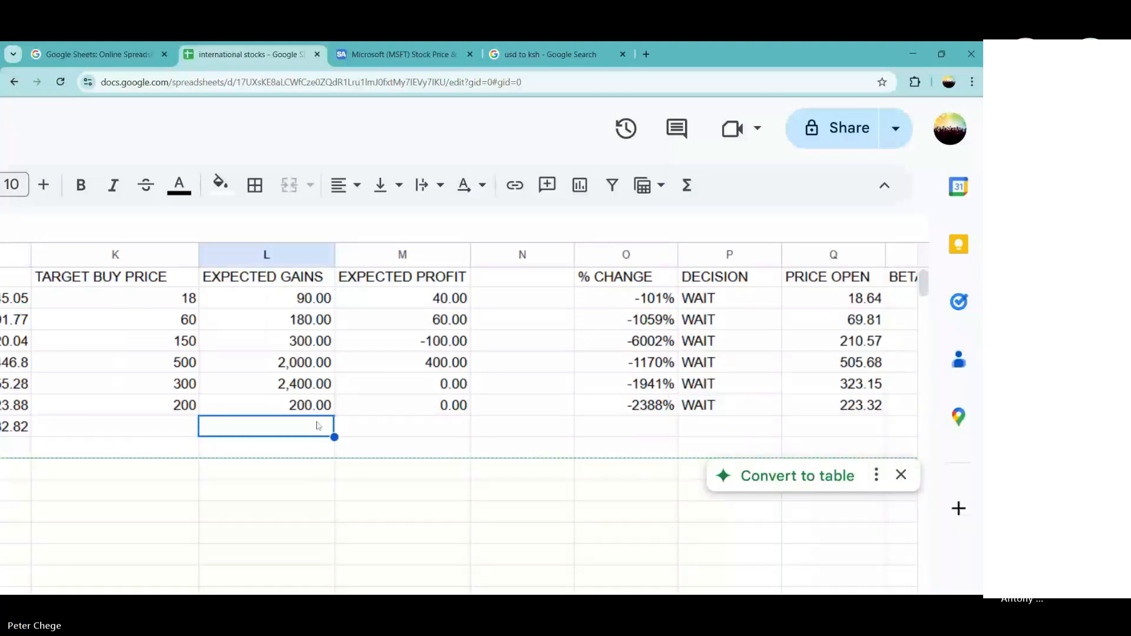
left_click(686, 186)
left_click(697, 215)
left_click(299, 304)
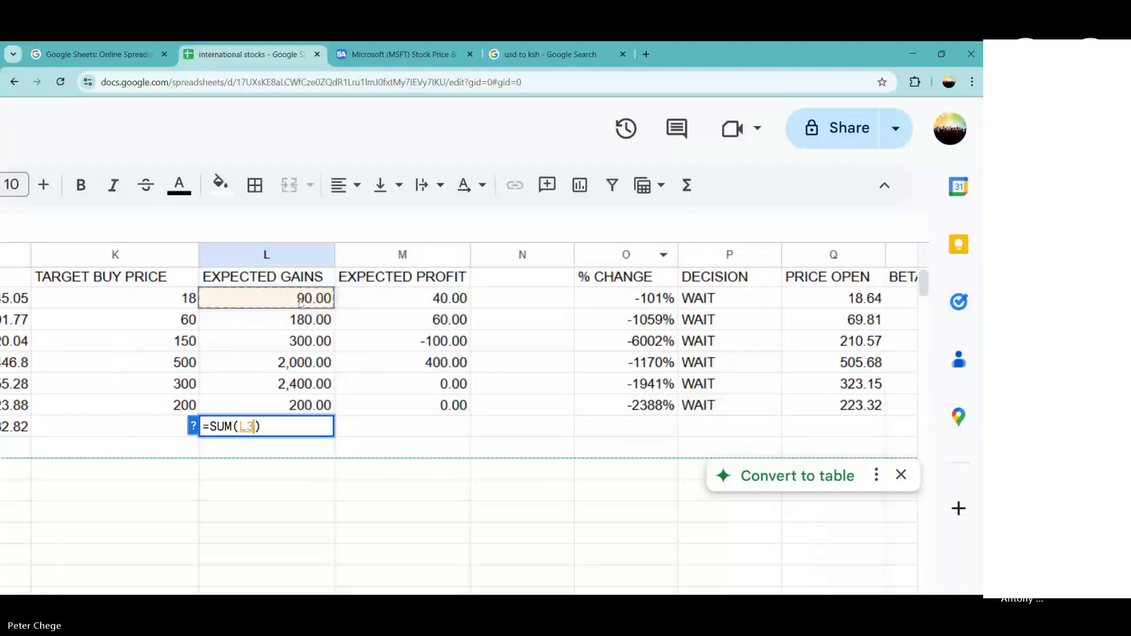
left_click_drag(299, 304, 299, 405)
key("Return")
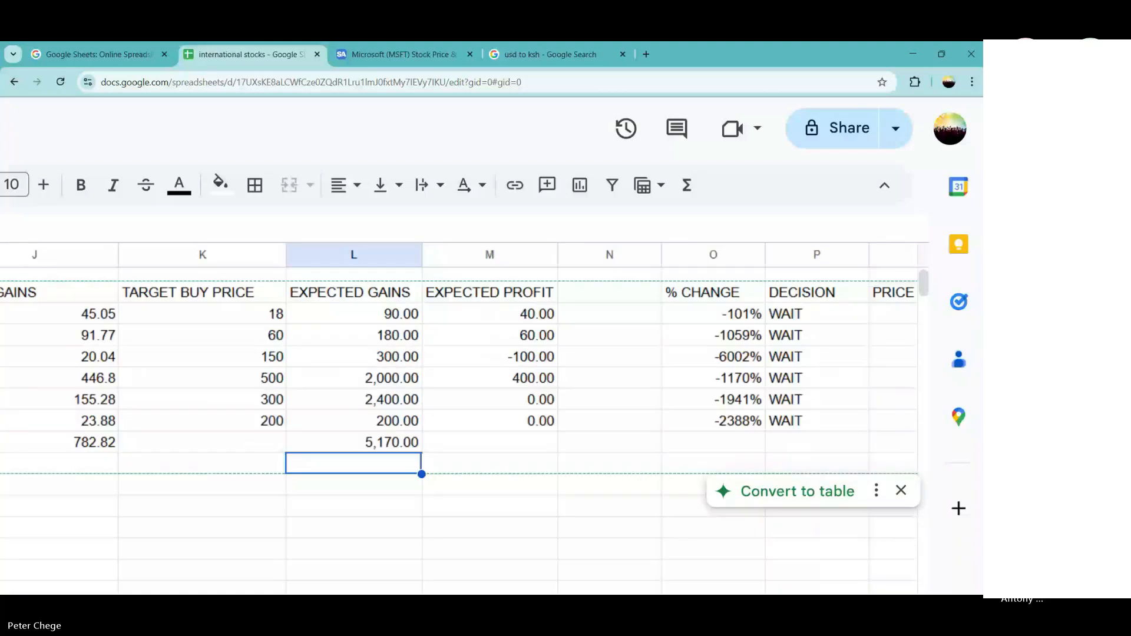
Total the VALUE NOW column in I9 with =SUM(I3:I8).
scroll(130, 451, "left", 5)
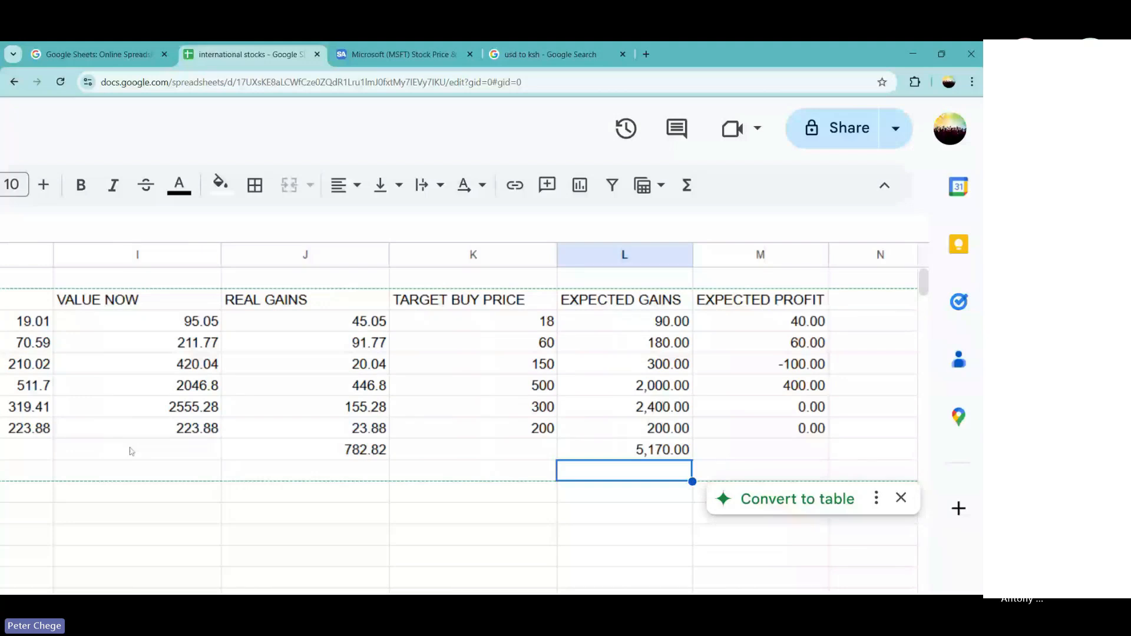
left_click(131, 452)
key("alt+shift+equal")
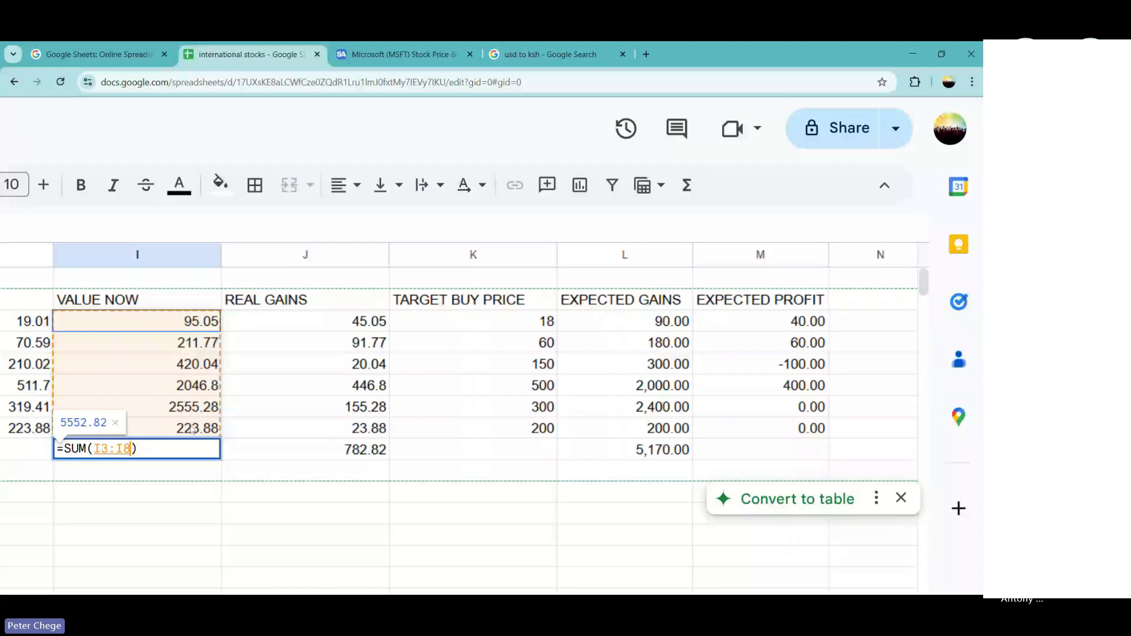
key("Return")
Total the EXPECTED PROFIT column in M9 with =SUM(M3:M8).
scroll(193, 430, "right", 2)
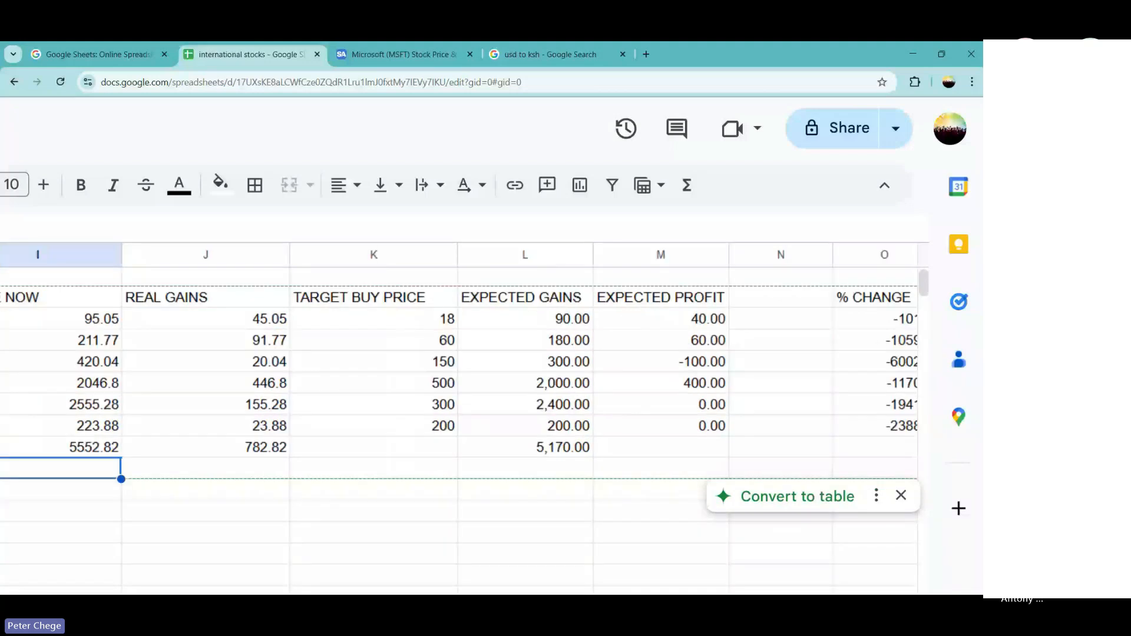
scroll(615, 463, "right", 1)
left_click(636, 450)
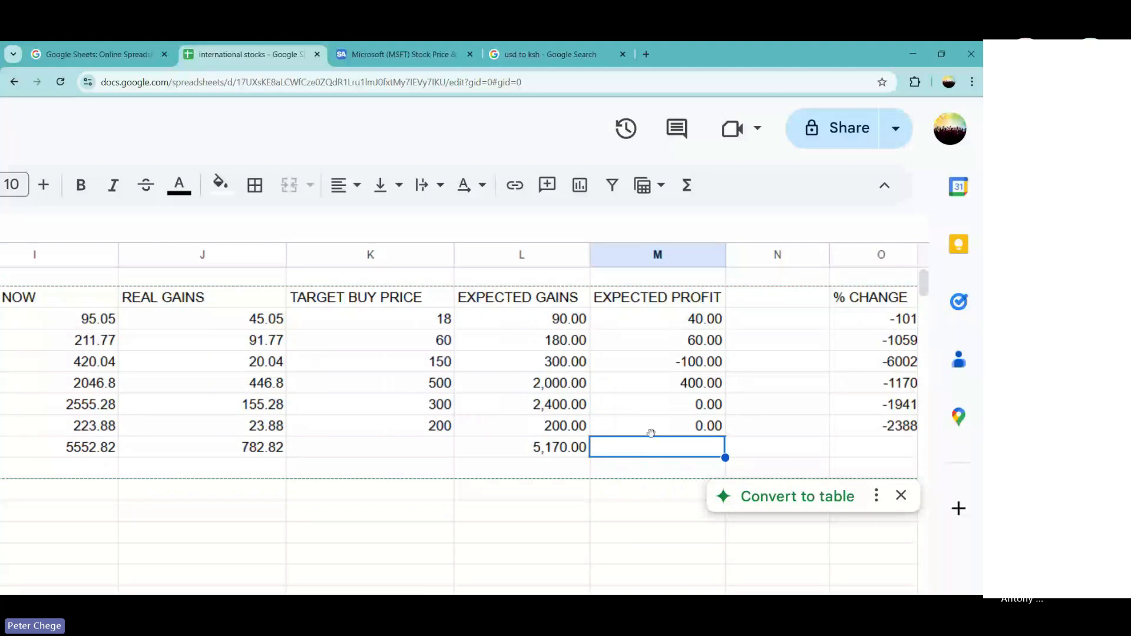
scroll(651, 433, "left", 5)
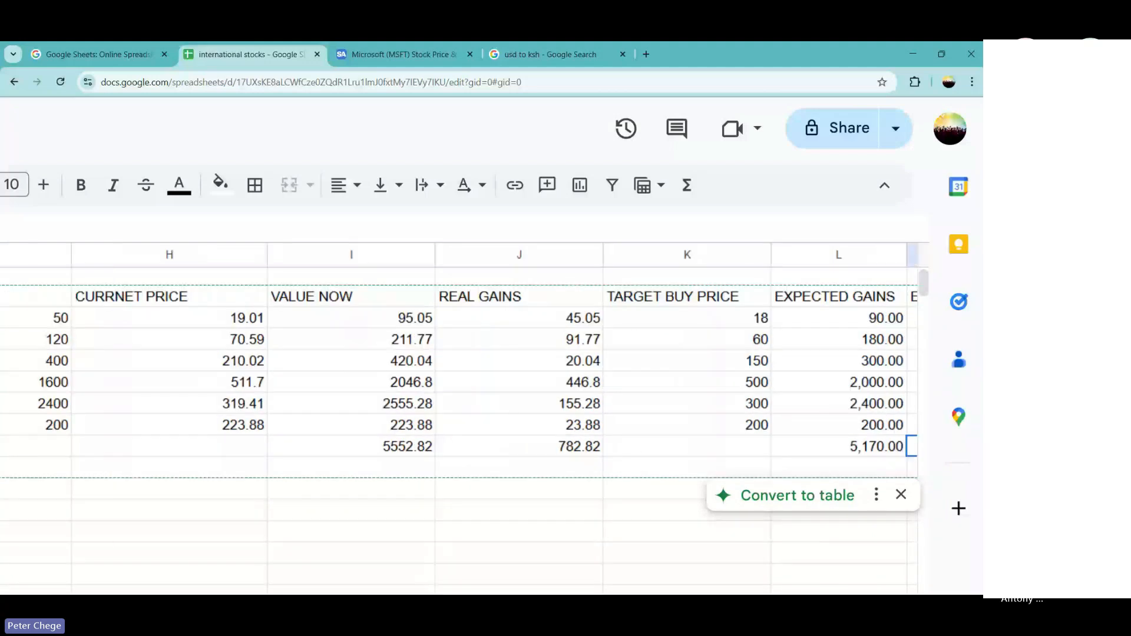
scroll(459, 377, "left", 3)
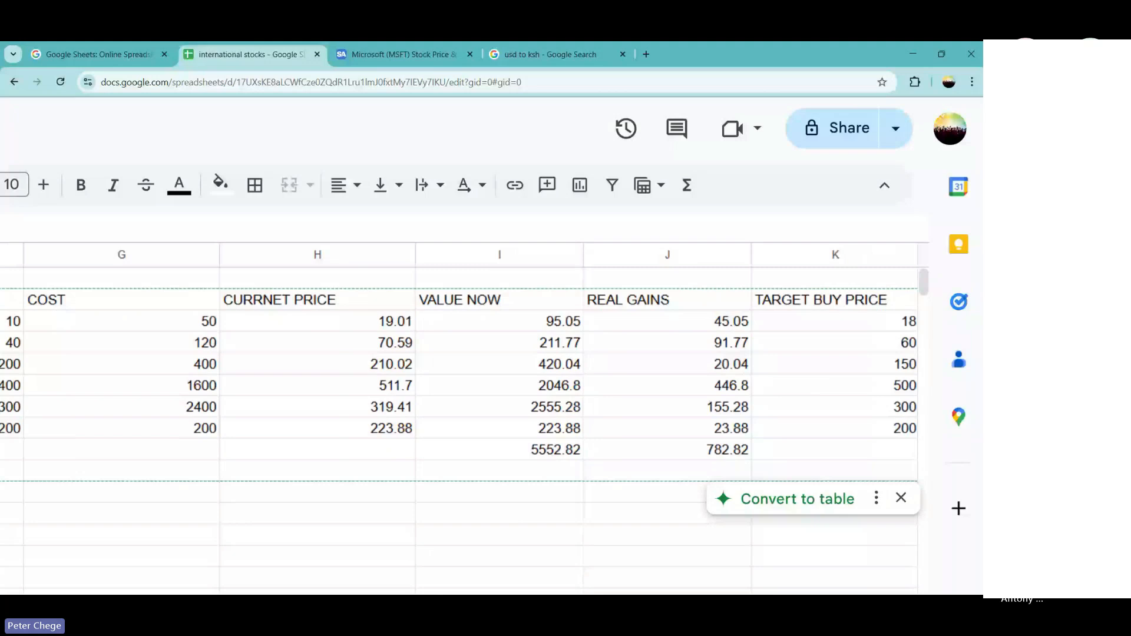
scroll(460, 377, "right", 4)
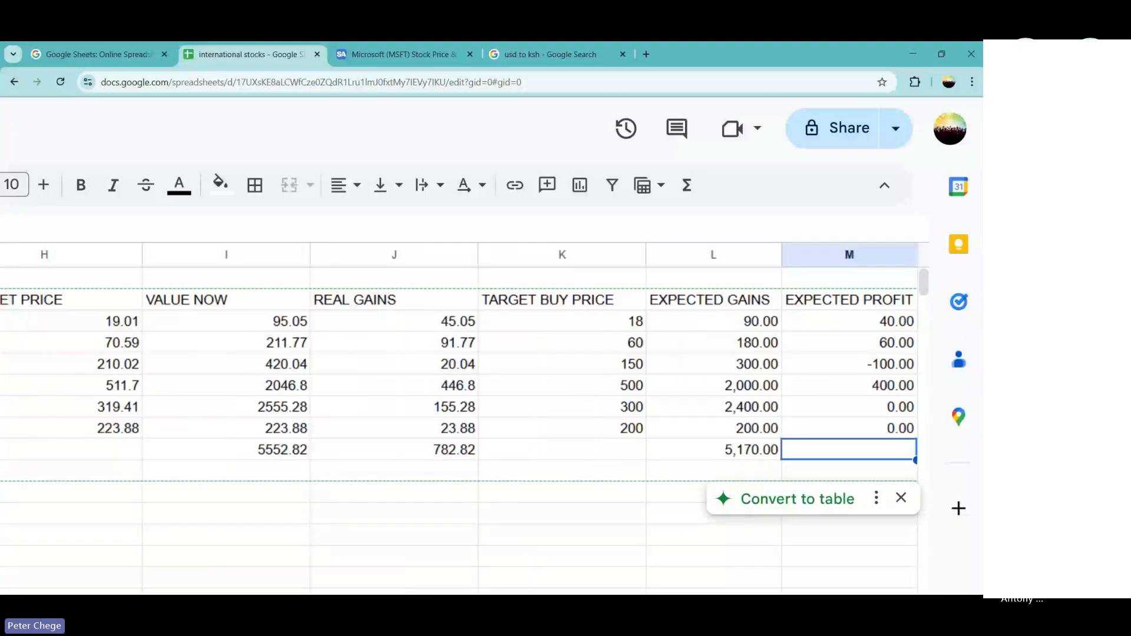
scroll(587, 434, "right", 1)
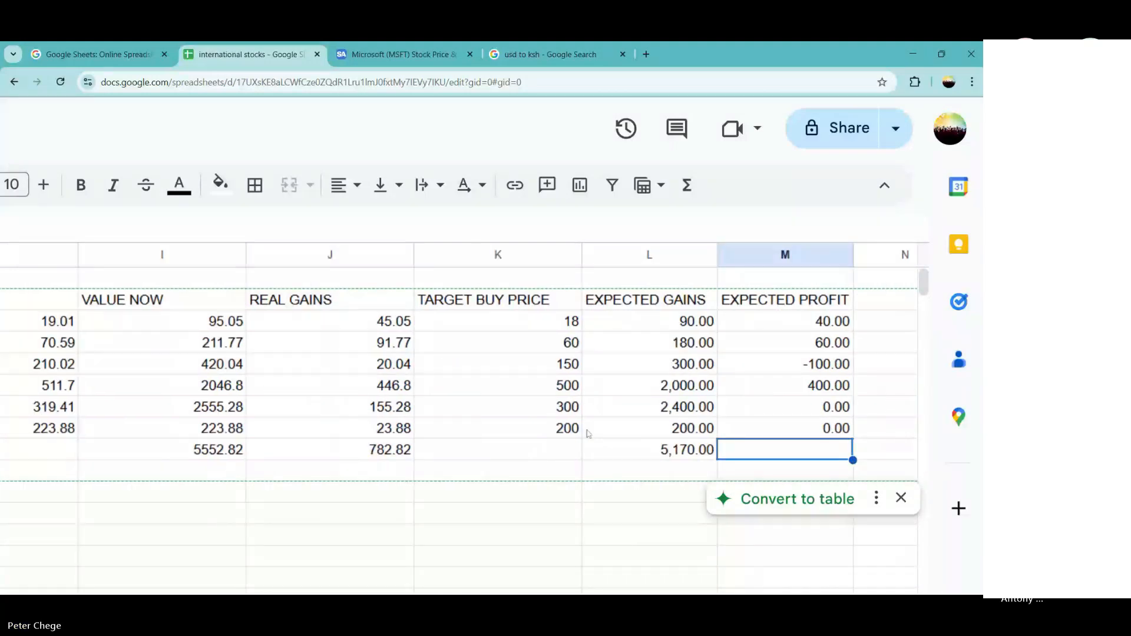
left_click(683, 451)
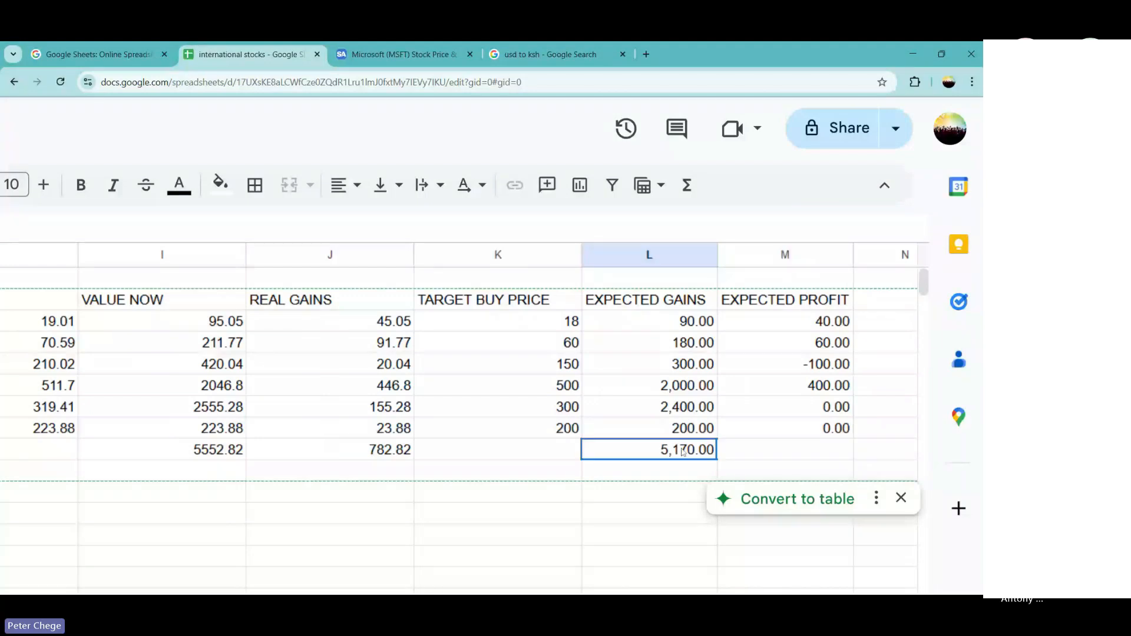
key("Right")
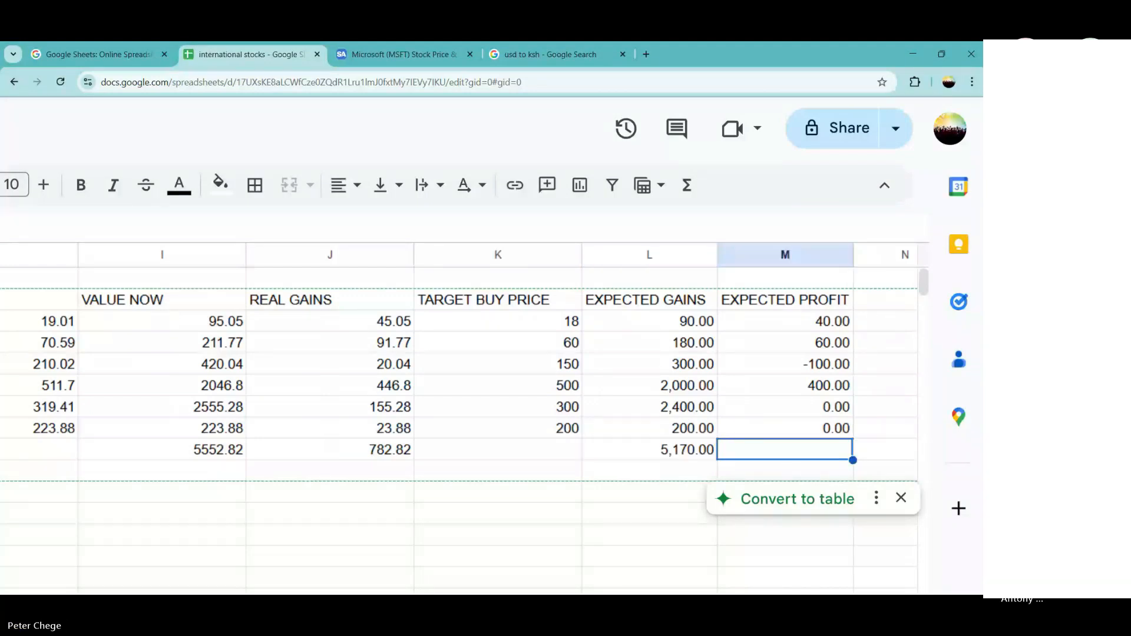
left_click(686, 185)
left_click(696, 226)
left_click_drag(785, 321, 783, 431)
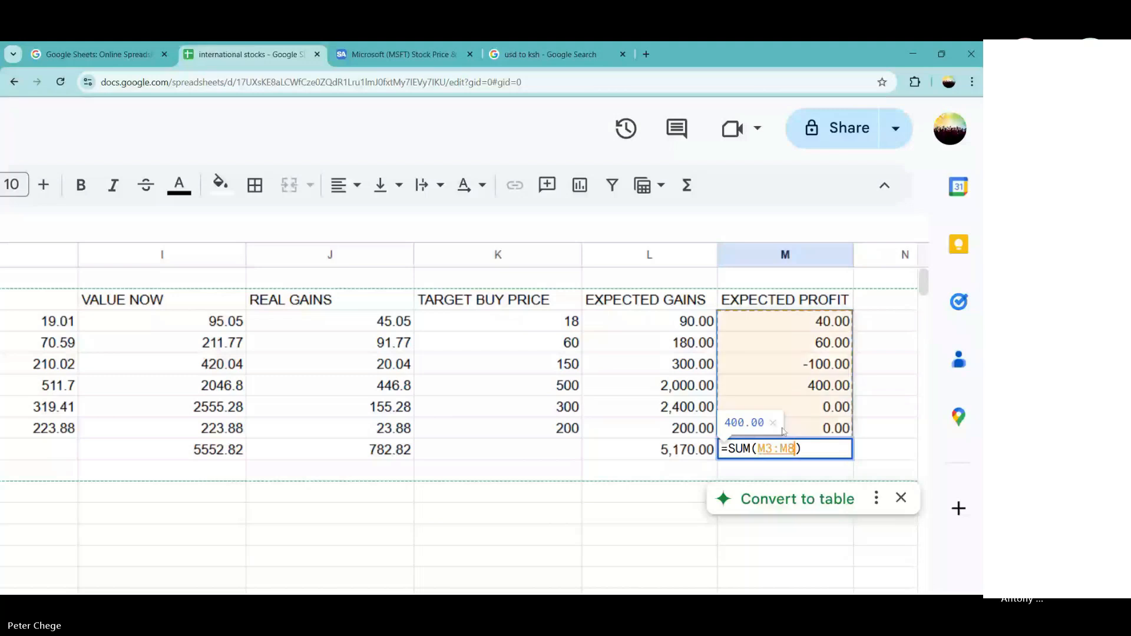
key("Return")
Clear the EXPECTED GAINS total from L9.
left_click(690, 457)
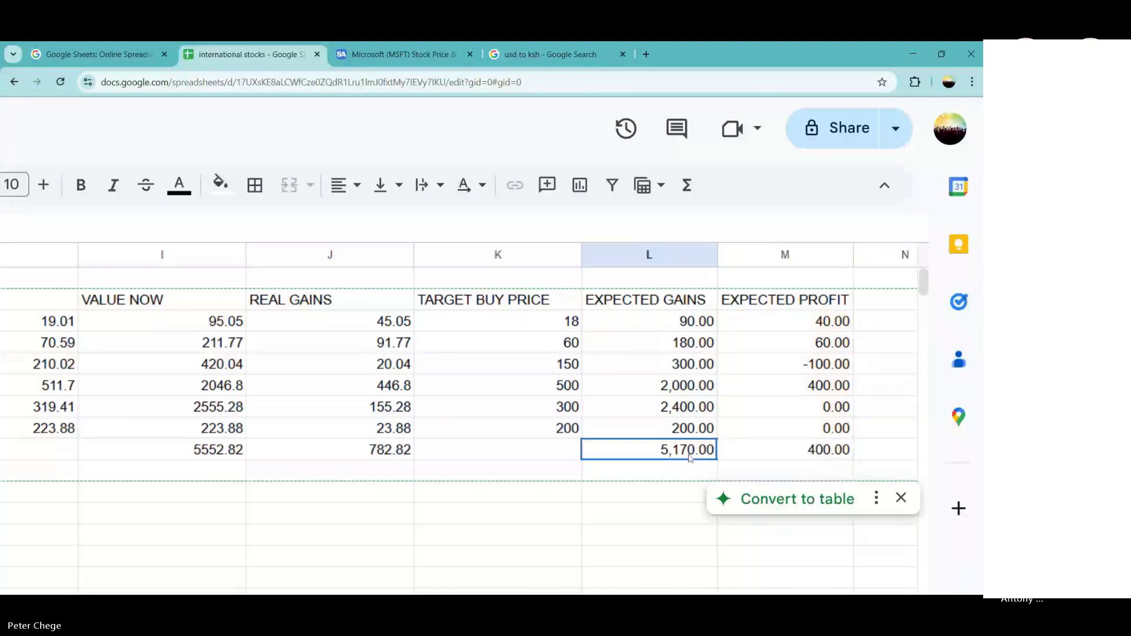
key("Delete")
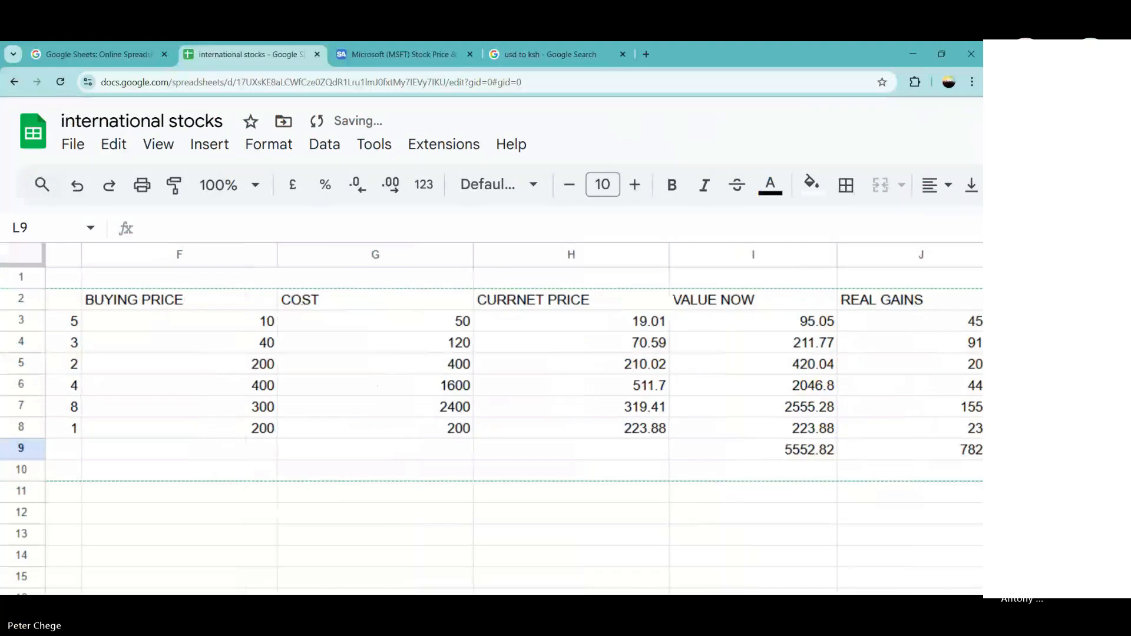
scroll(513, 418, "left", 1)
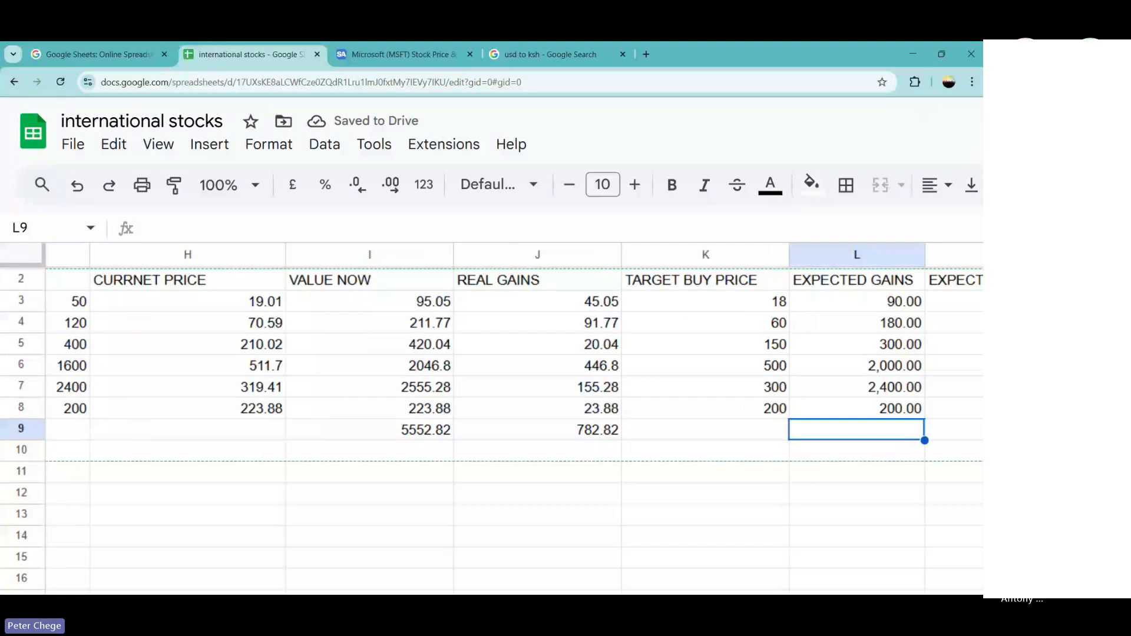
Compare the REAL GAINS total in J9 with the EXPECTED PROFIT total in M9 and check the formulas behind them.
key("Left")
key("Left")
scroll(868, 458, "right", 3)
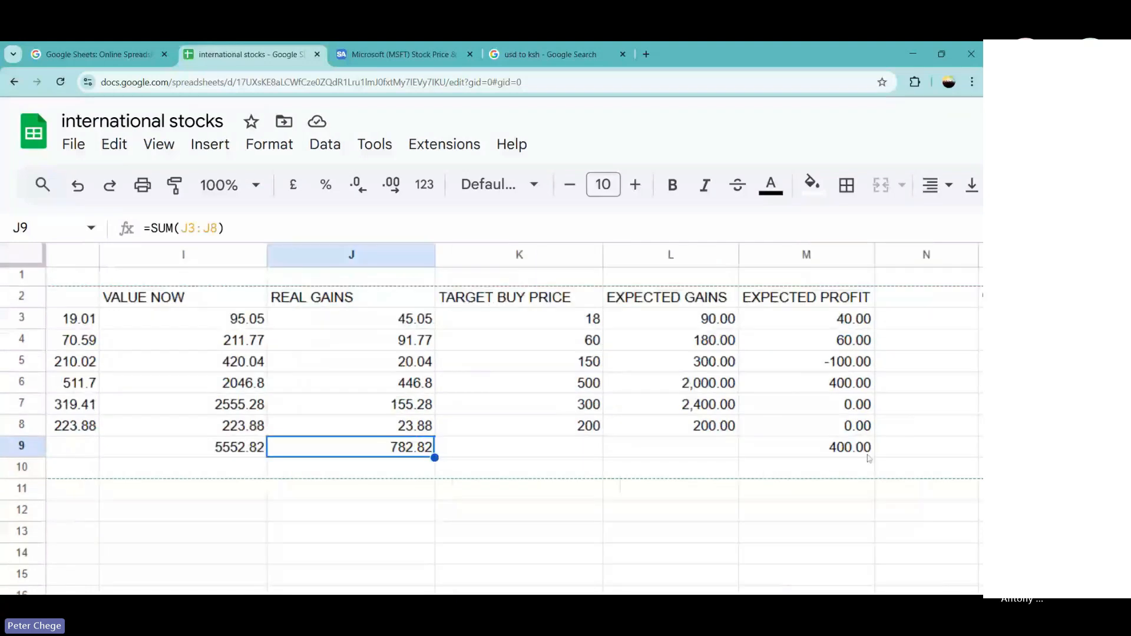
left_click(866, 447)
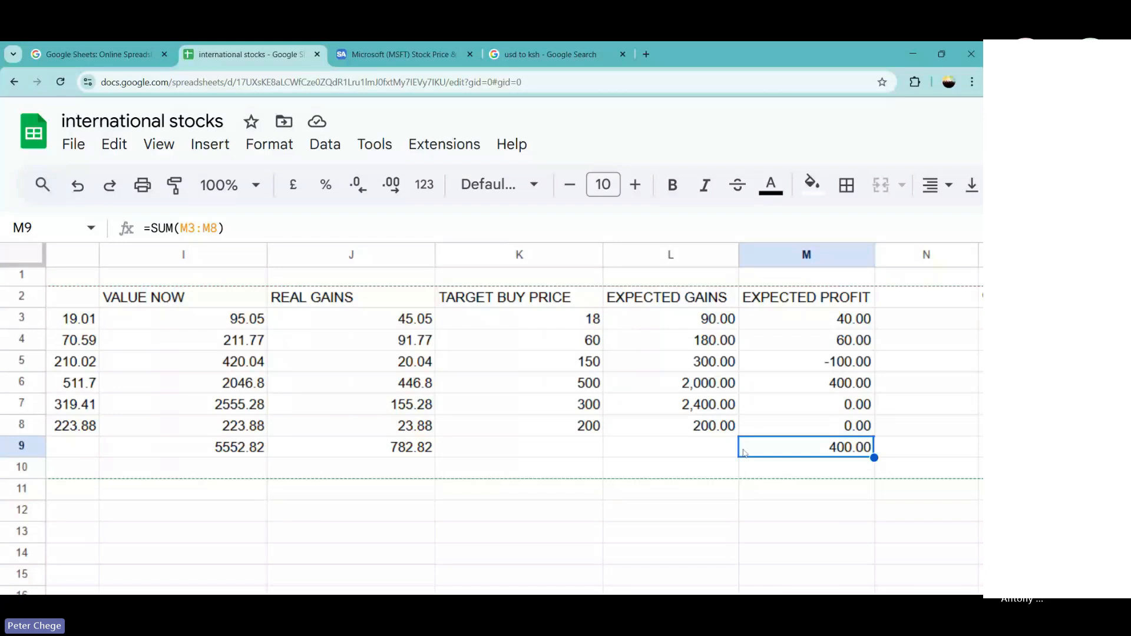
key("Left")
key("Left")
key("Left")
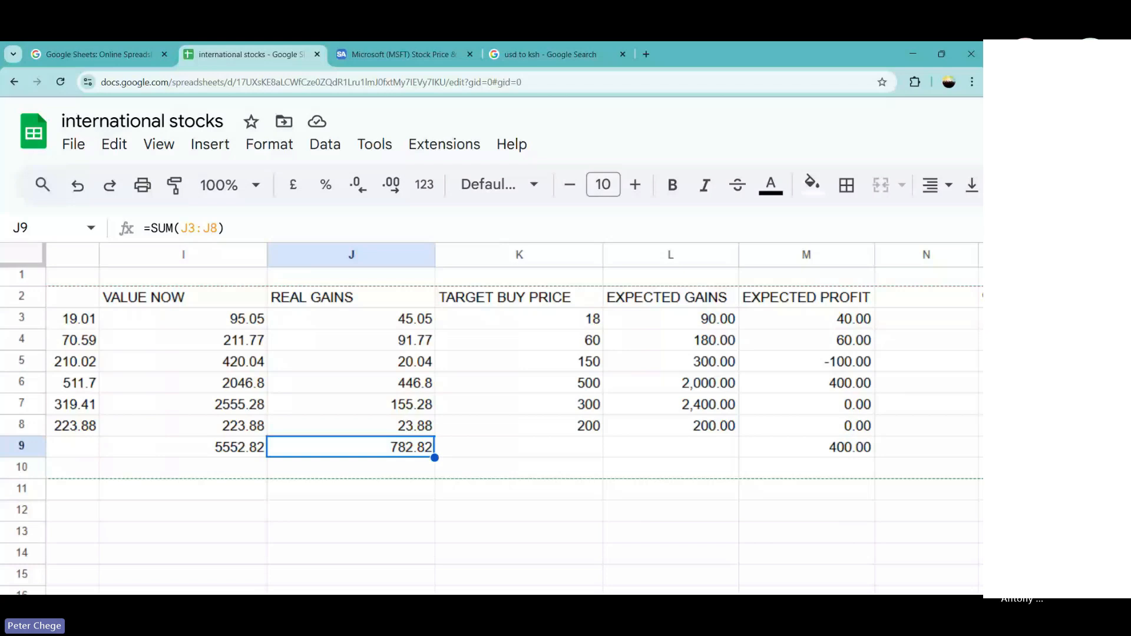
scroll(688, 448, "left", 3)
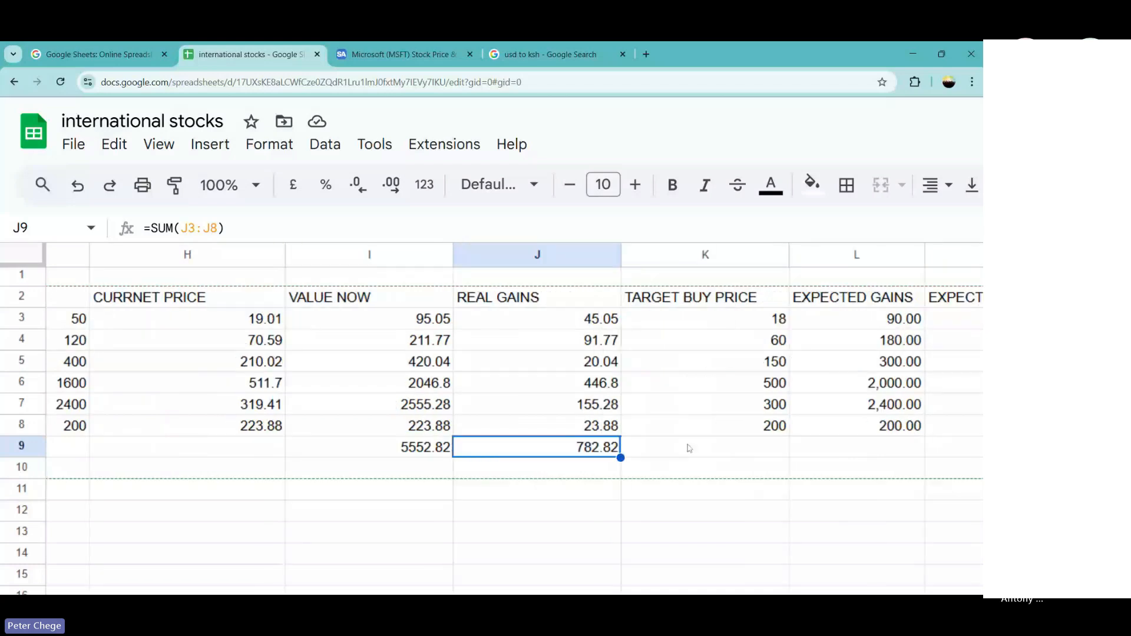
left_click(556, 405)
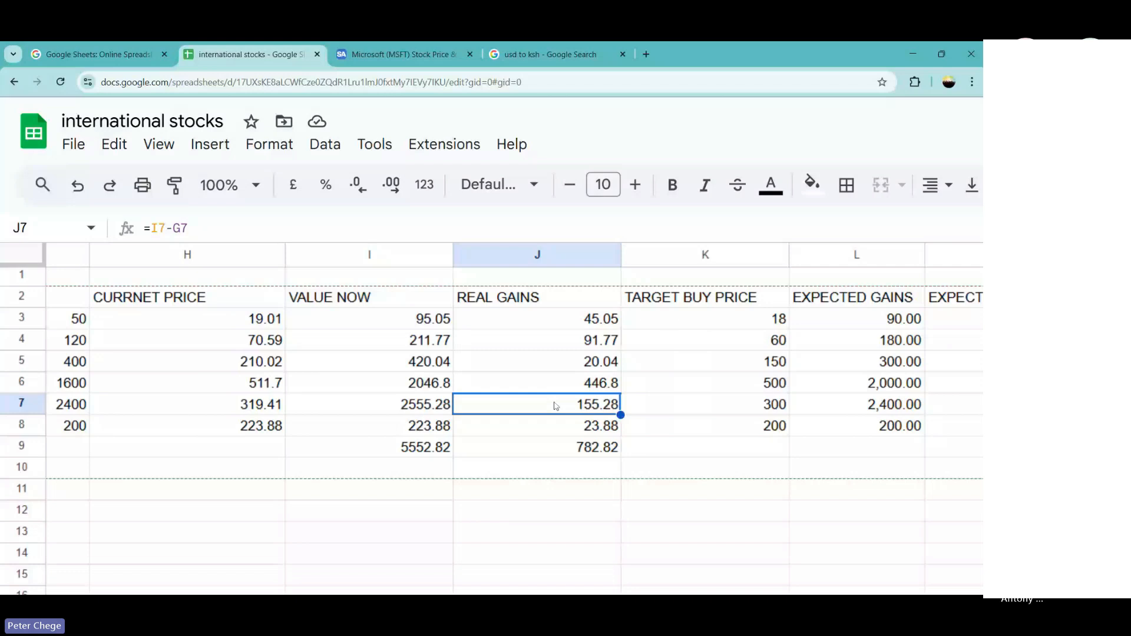
scroll(556, 405, "right", 3)
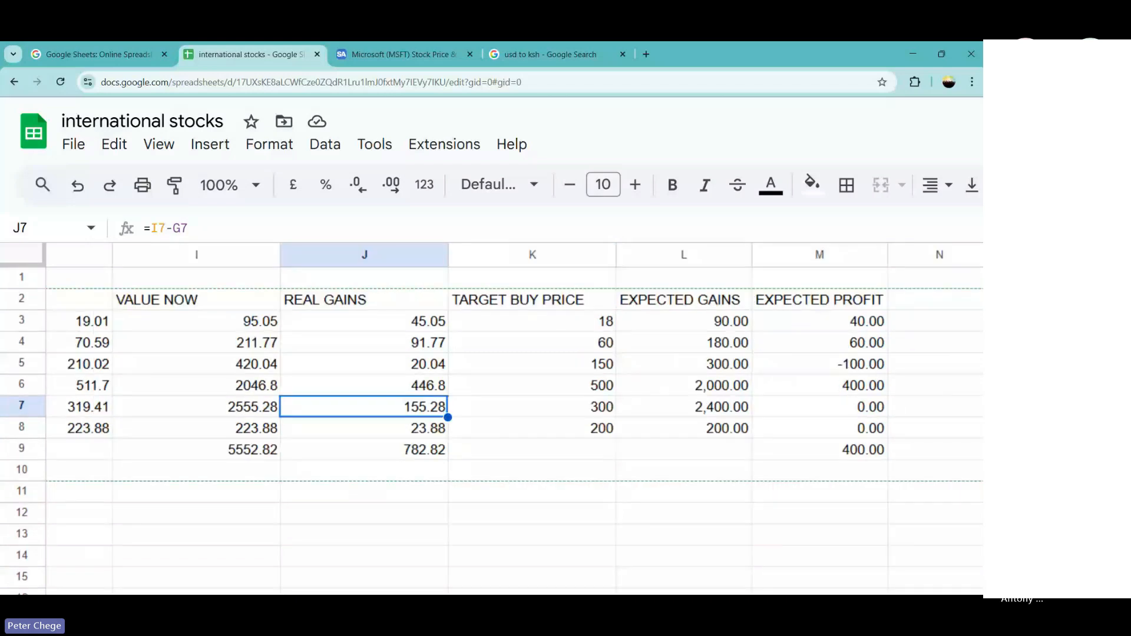
scroll(513, 417, "left", 1)
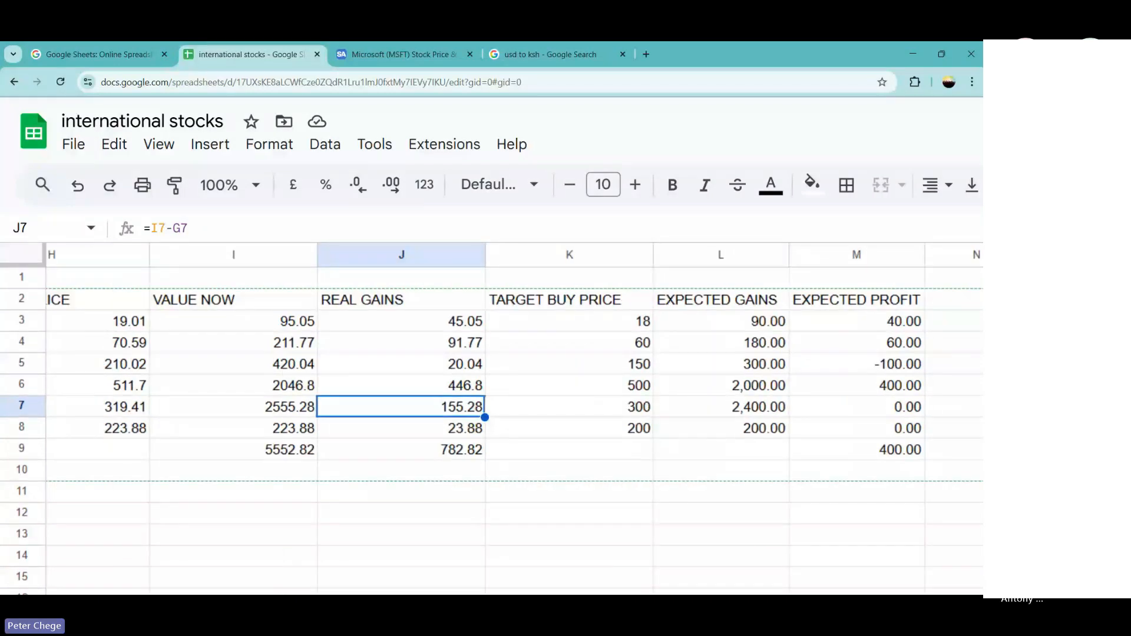
Review the whole stocks table from the TICKER column through to the USDKES and USD columns.
scroll(513, 418, "left", 10)
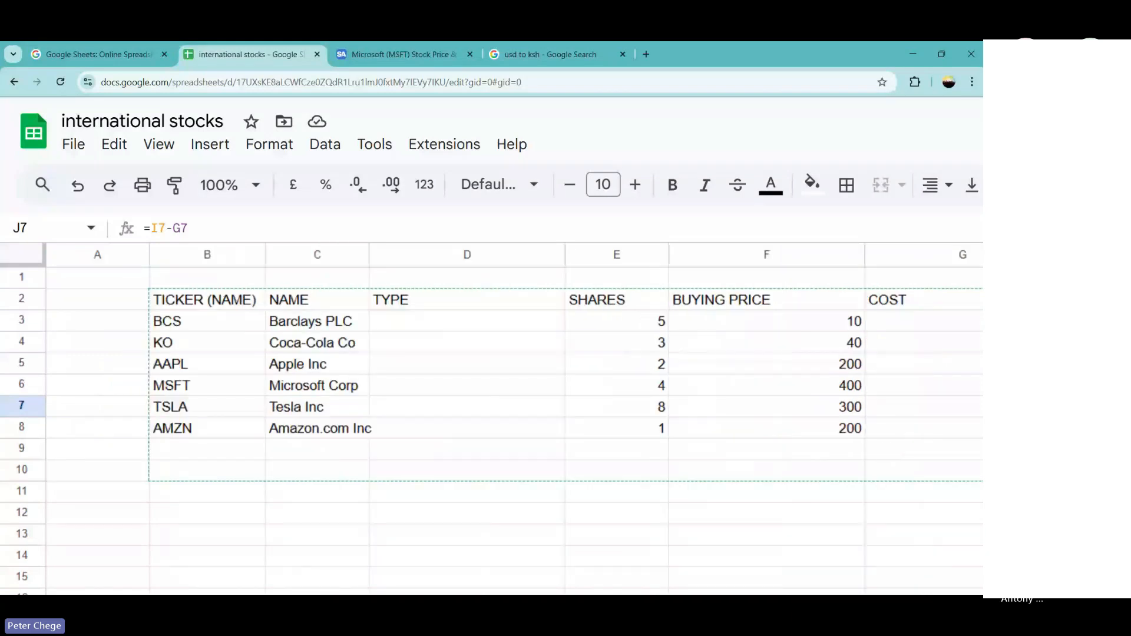
scroll(513, 418, "right", 1)
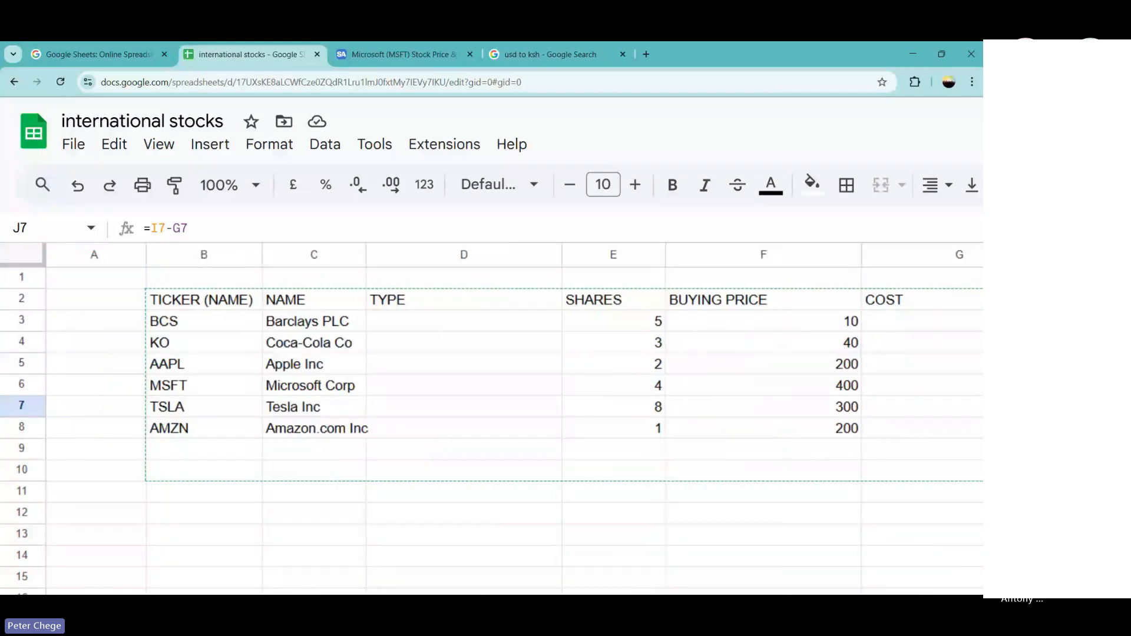
scroll(513, 417, "right", 10)
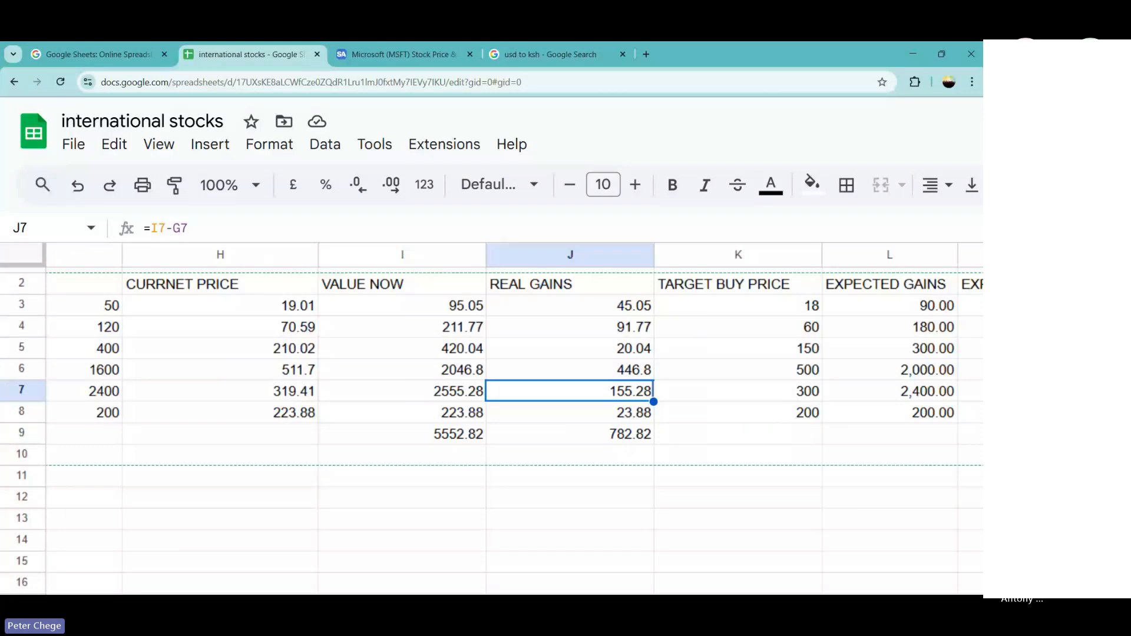
scroll(513, 418, "right", 5)
scroll(513, 418, "right", 5)
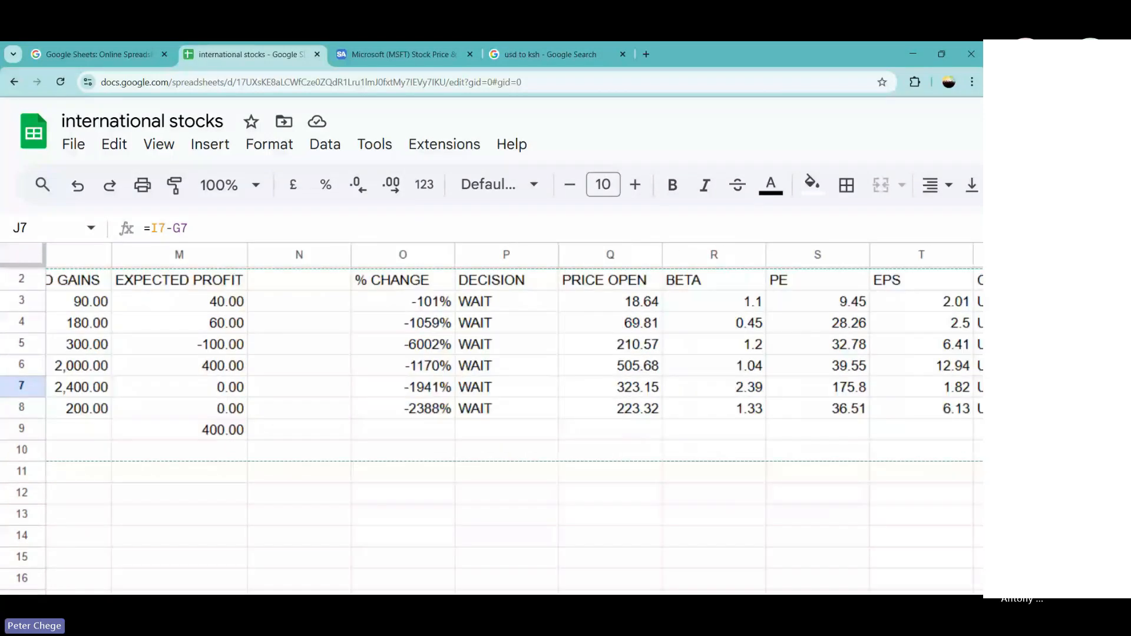
scroll(513, 418, "right", 3)
scroll(513, 418, "right", 3)
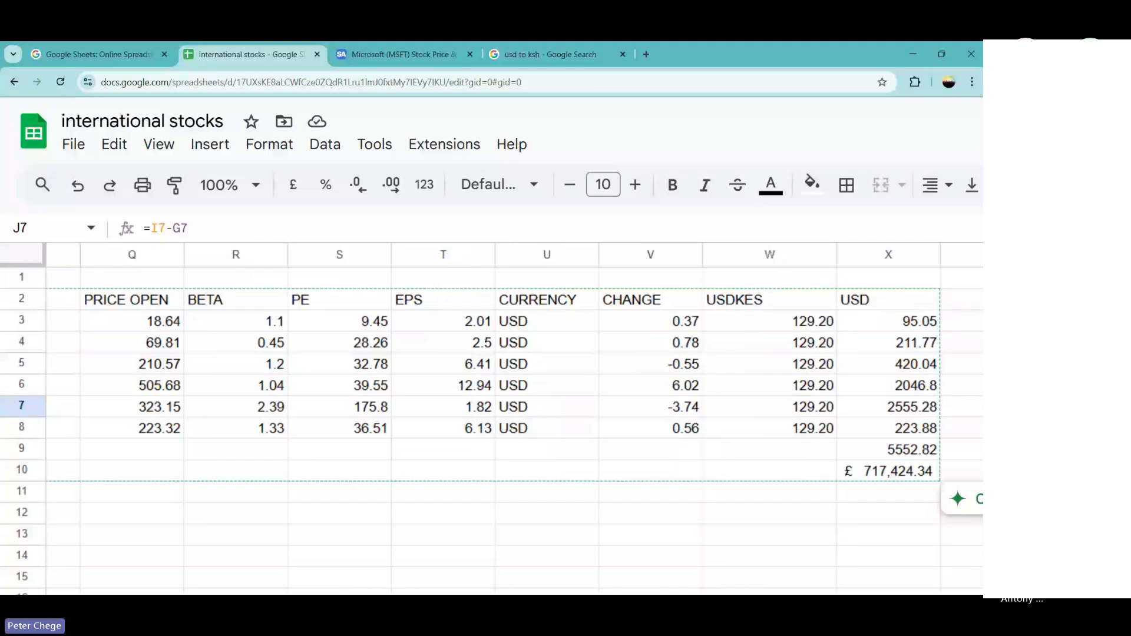
scroll(512, 418, "left", 3)
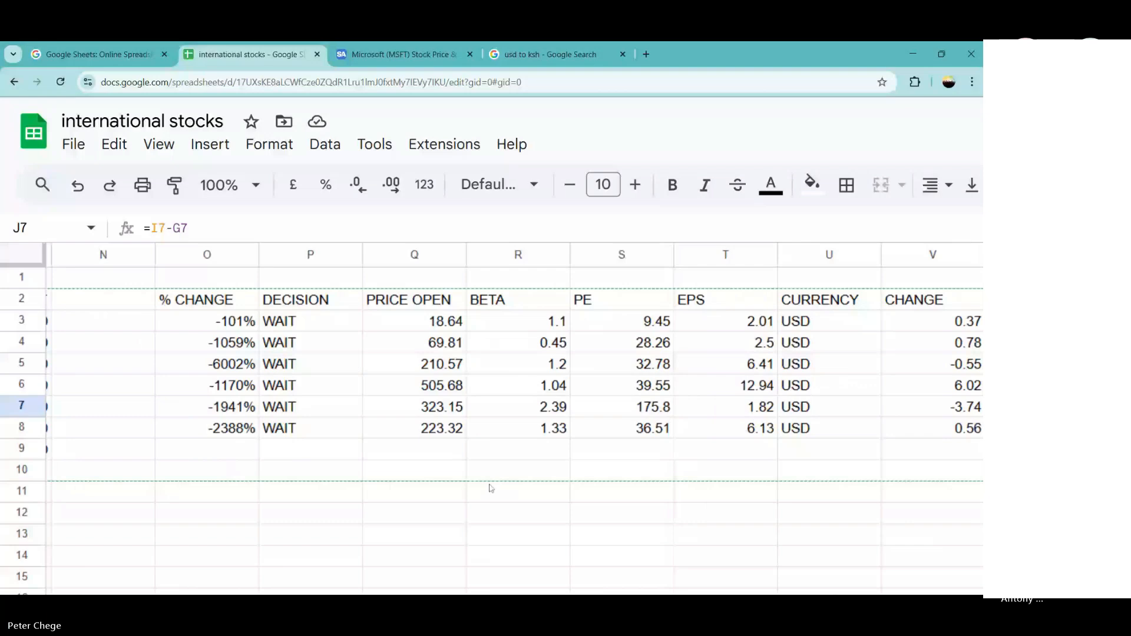